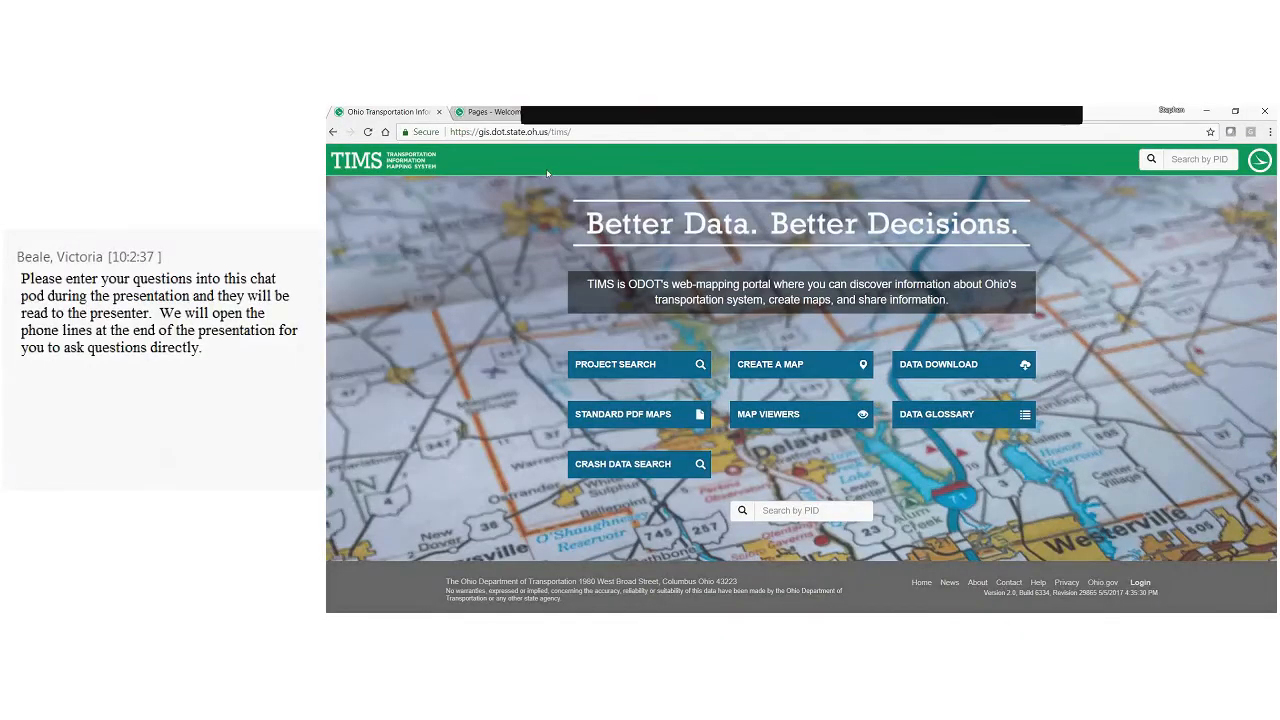
- Open TIMS through the Maps and References section of the ODOT home page, and close that duplicate page
{"action": "left_click", "coordinate": [557, 133]}
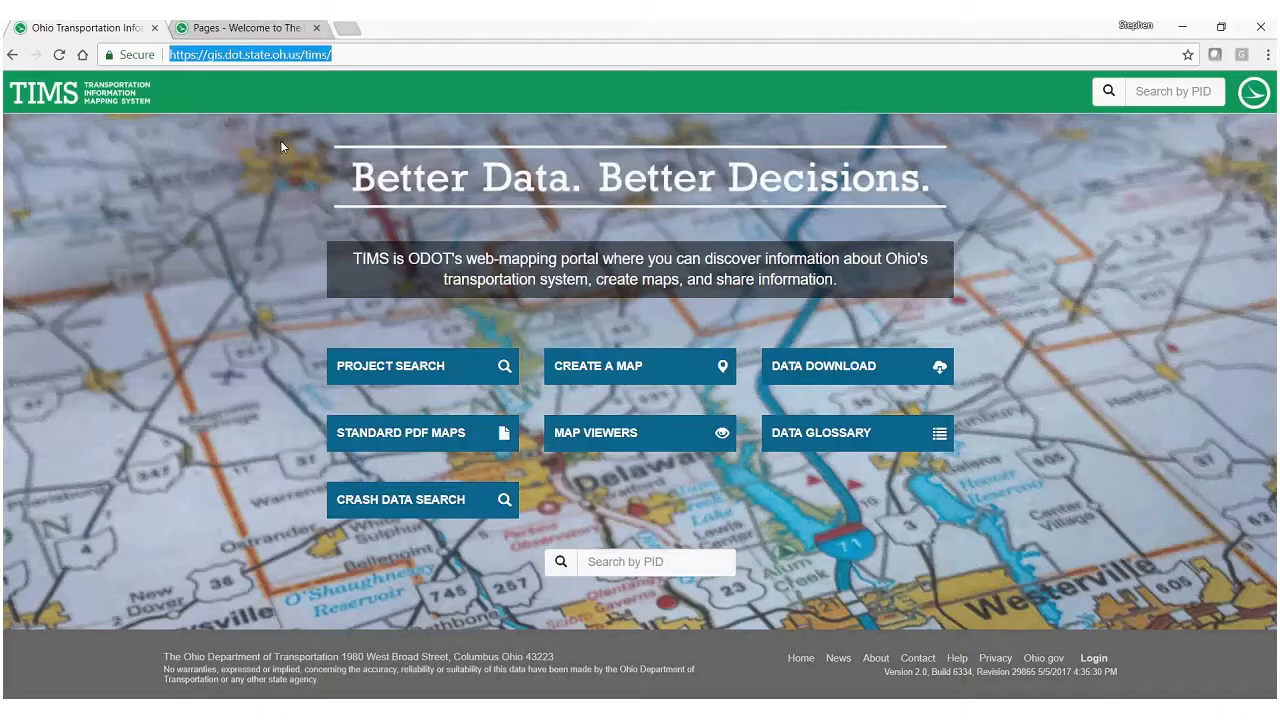
{"action": "left_click", "coordinate": [233, 29]}
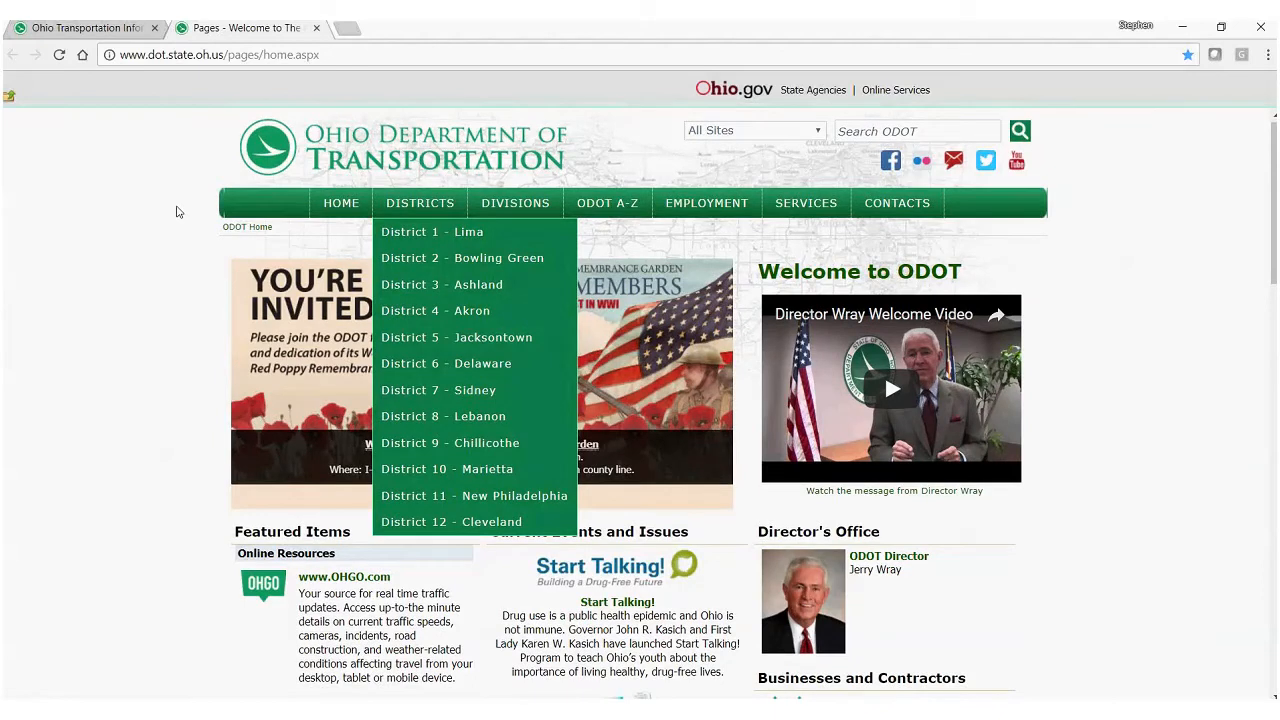
{"action": "scroll", "coordinate": [170, 208], "scroll_direction": "down", "scroll_amount": 6}
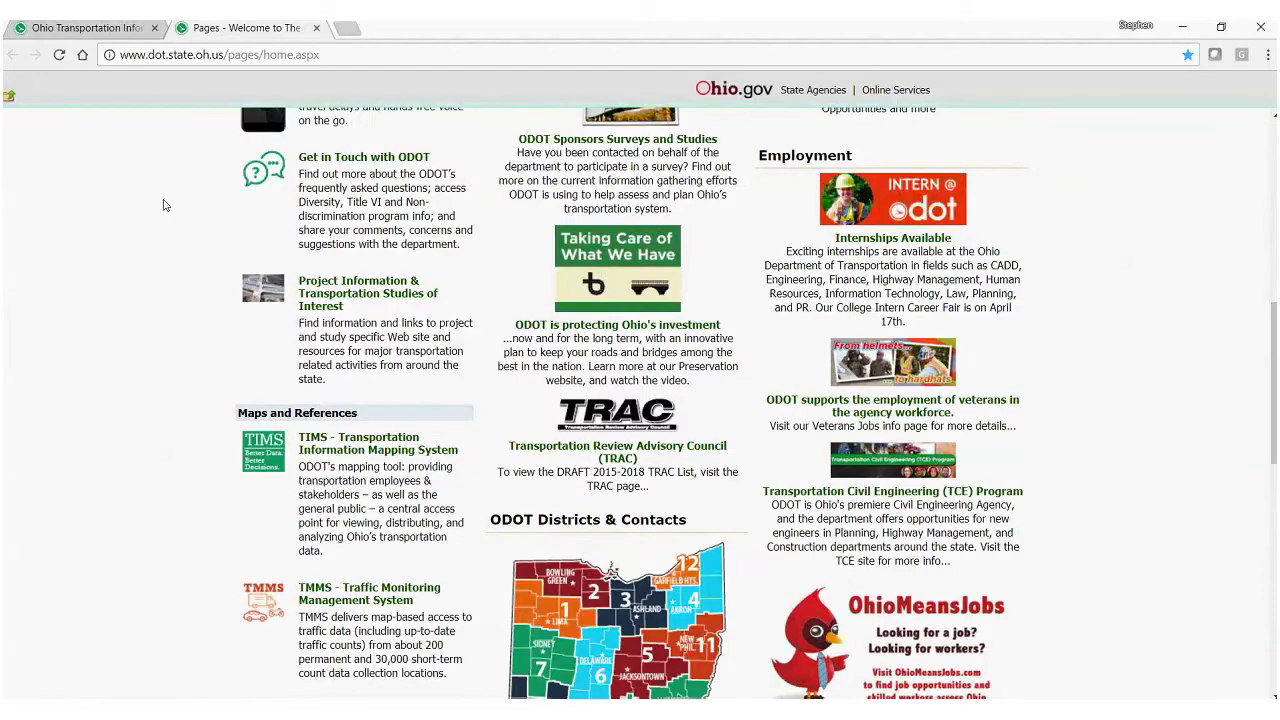
{"action": "scroll", "coordinate": [165, 205], "scroll_direction": "down", "scroll_amount": 2}
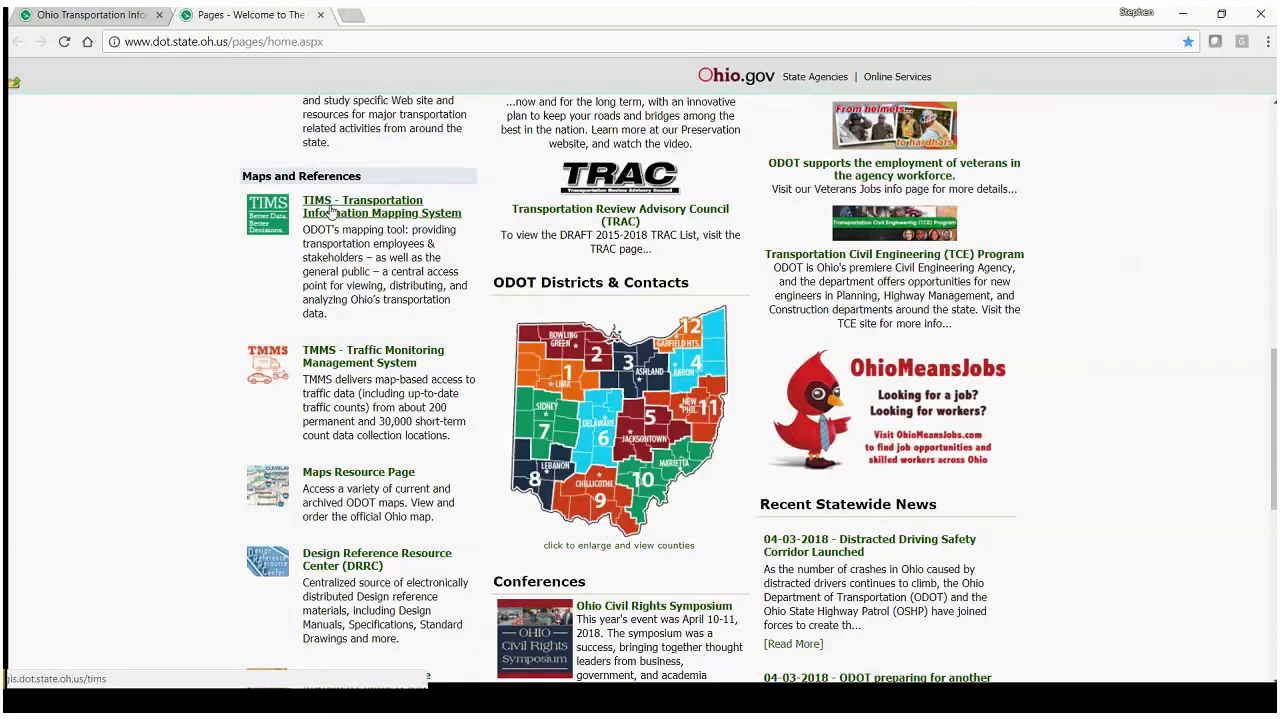
{"action": "left_click", "coordinate": [332, 210]}
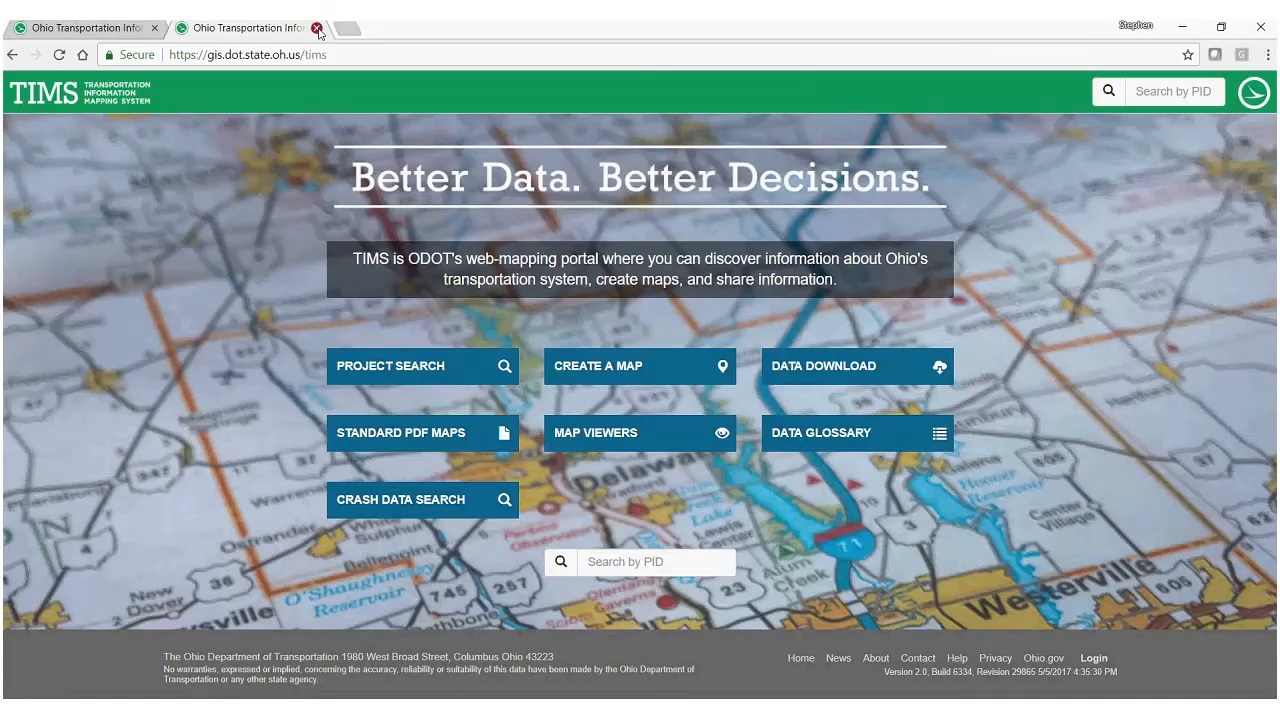
{"action": "left_click", "coordinate": [317, 28]}
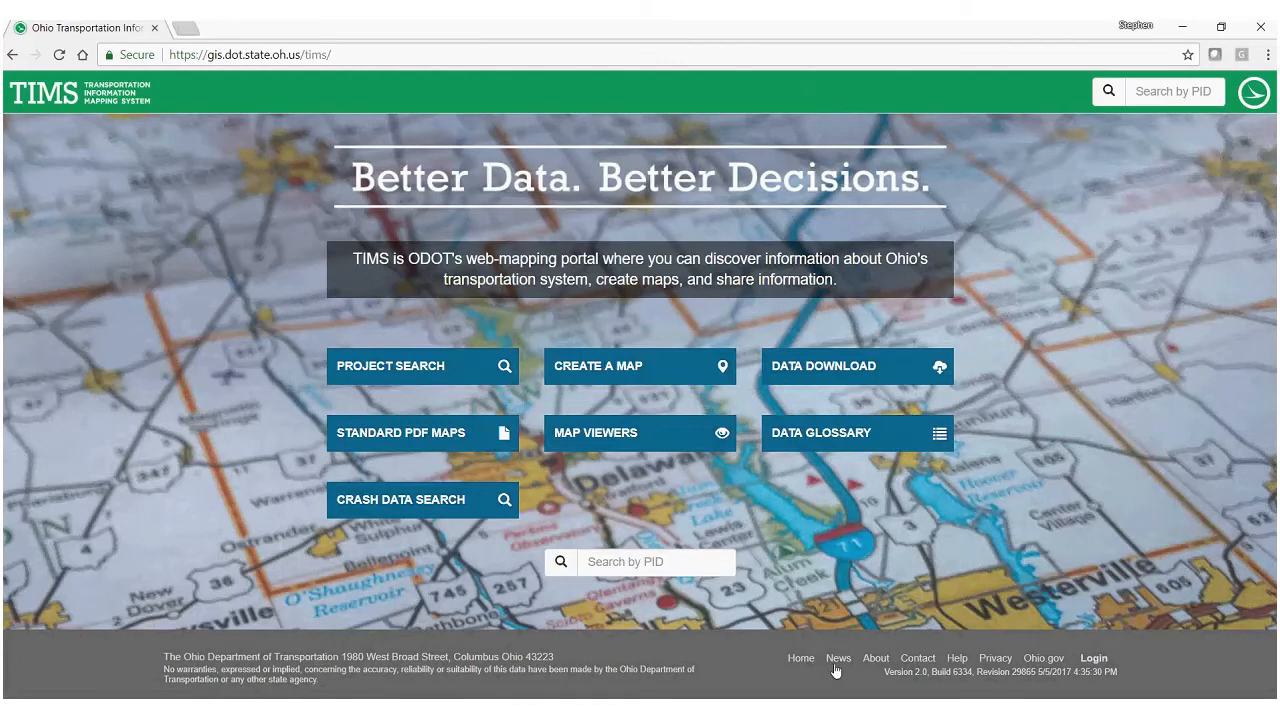
- Open the TIMS user guide from the site's help link, skim its table of contents, and close it
{"action": "left_click", "coordinate": [953, 658]}
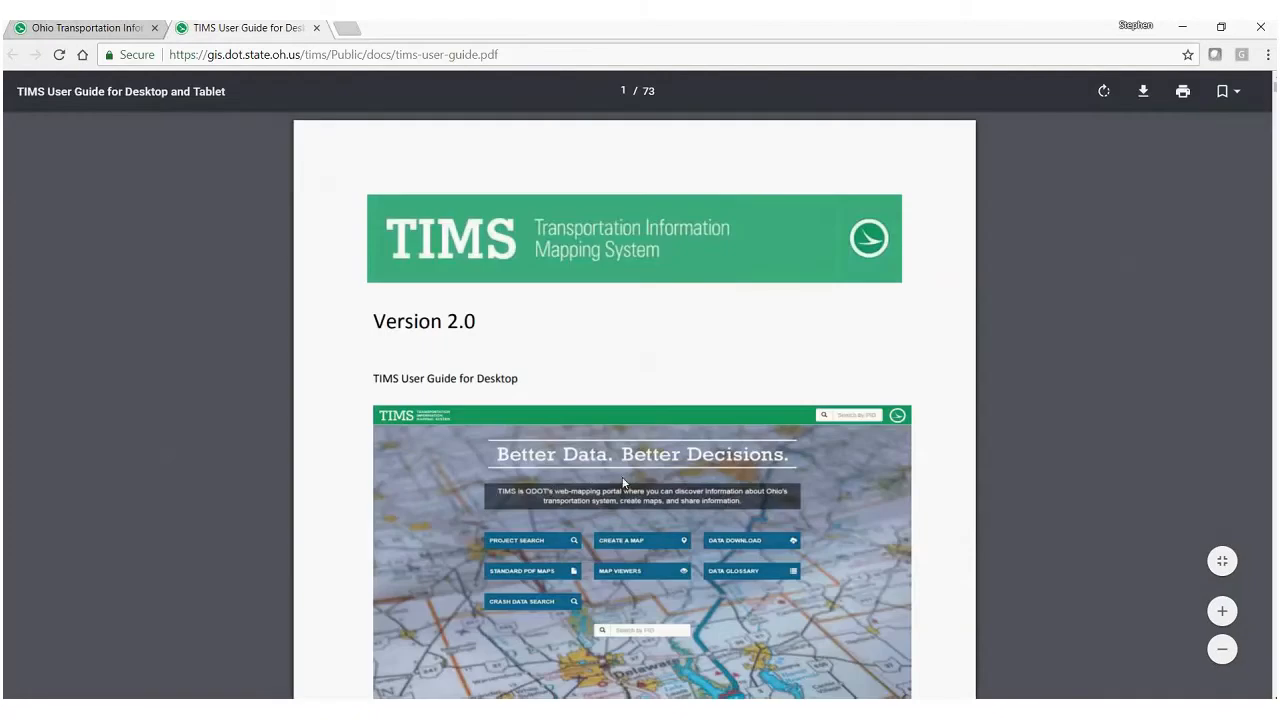
{"action": "scroll", "coordinate": [664, 467], "scroll_direction": "down", "scroll_amount": 10}
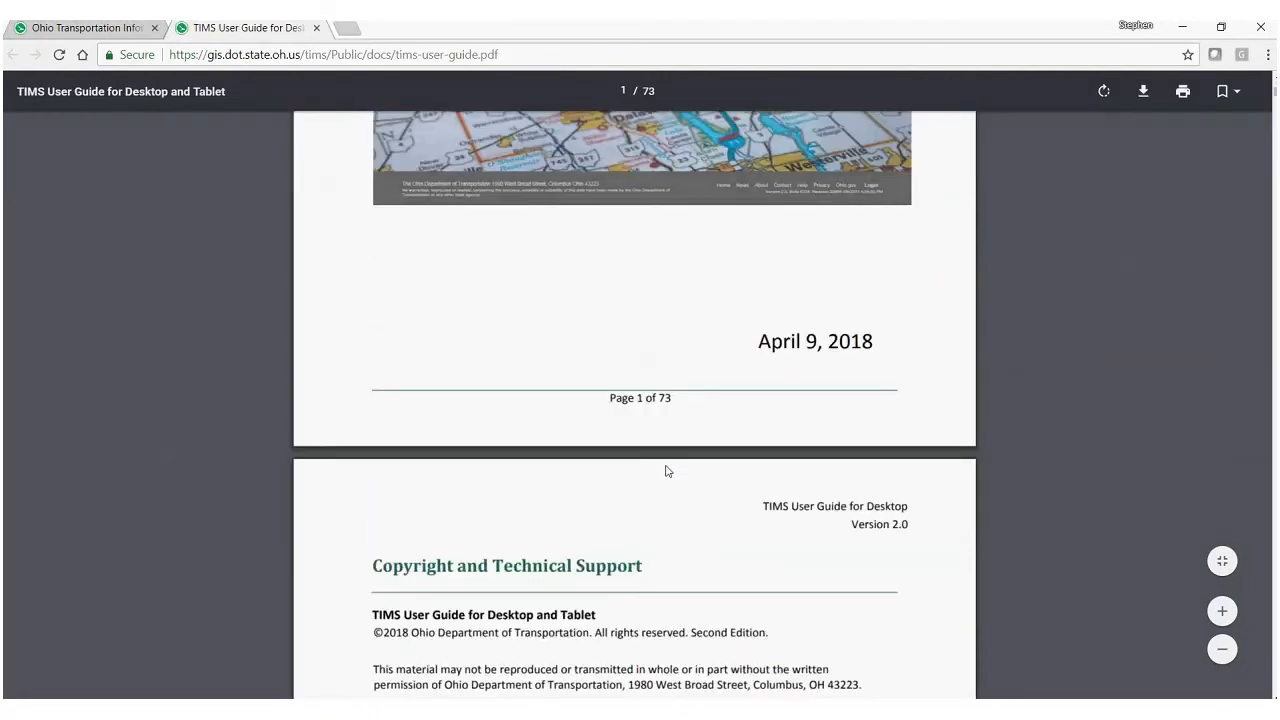
{"action": "scroll", "coordinate": [671, 471], "scroll_direction": "down", "scroll_amount": 7}
{"action": "scroll", "coordinate": [672, 472], "scroll_direction": "down", "scroll_amount": 5}
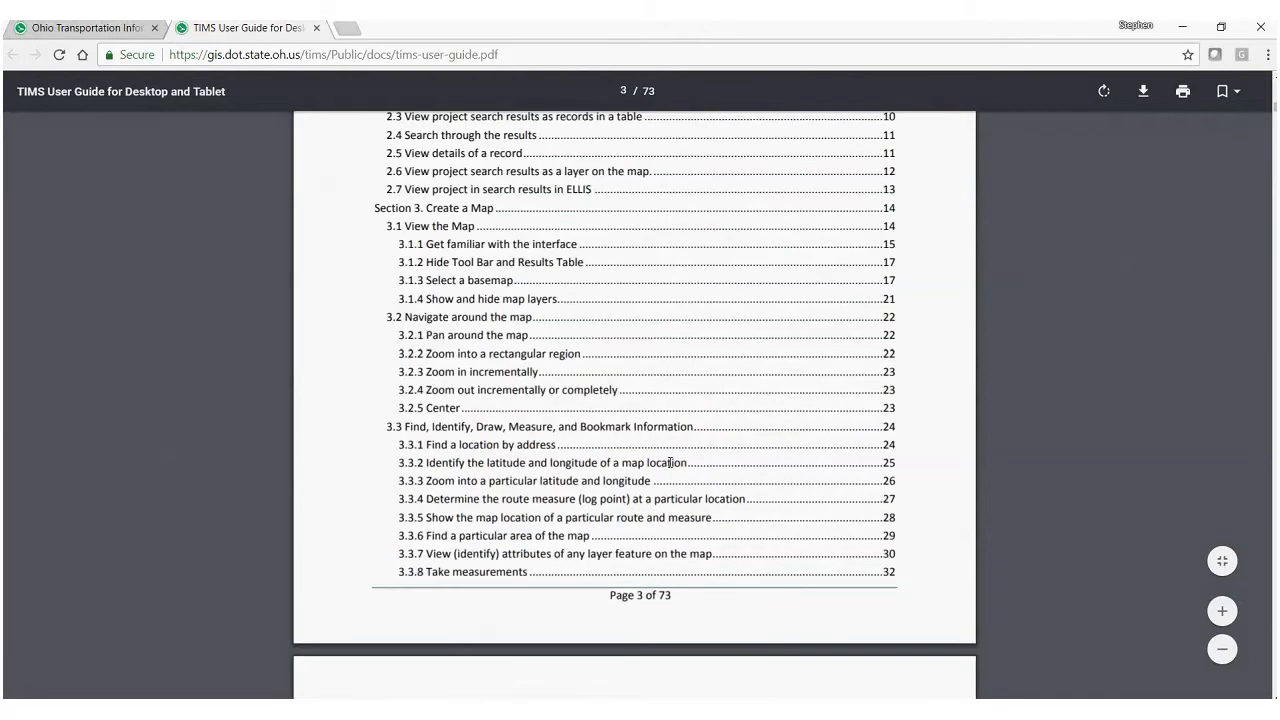
{"action": "scroll", "coordinate": [670, 462], "scroll_direction": "down", "scroll_amount": 4}
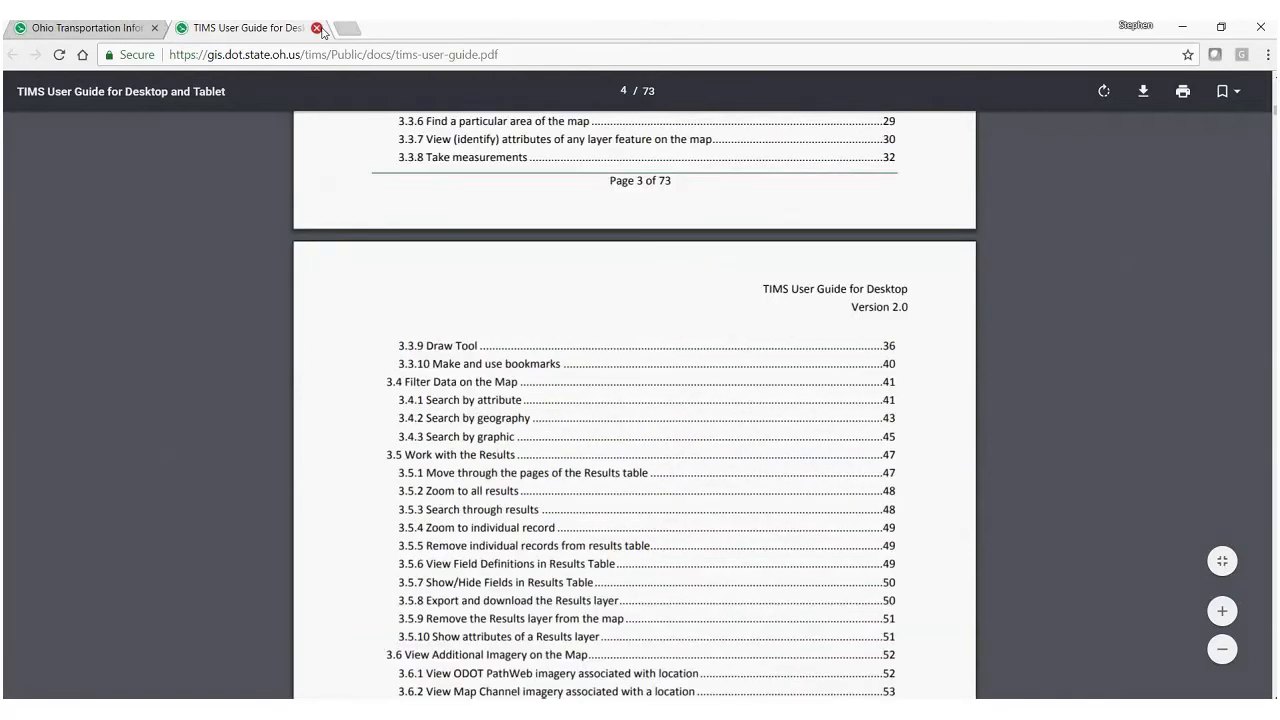
{"action": "left_click", "coordinate": [317, 28]}
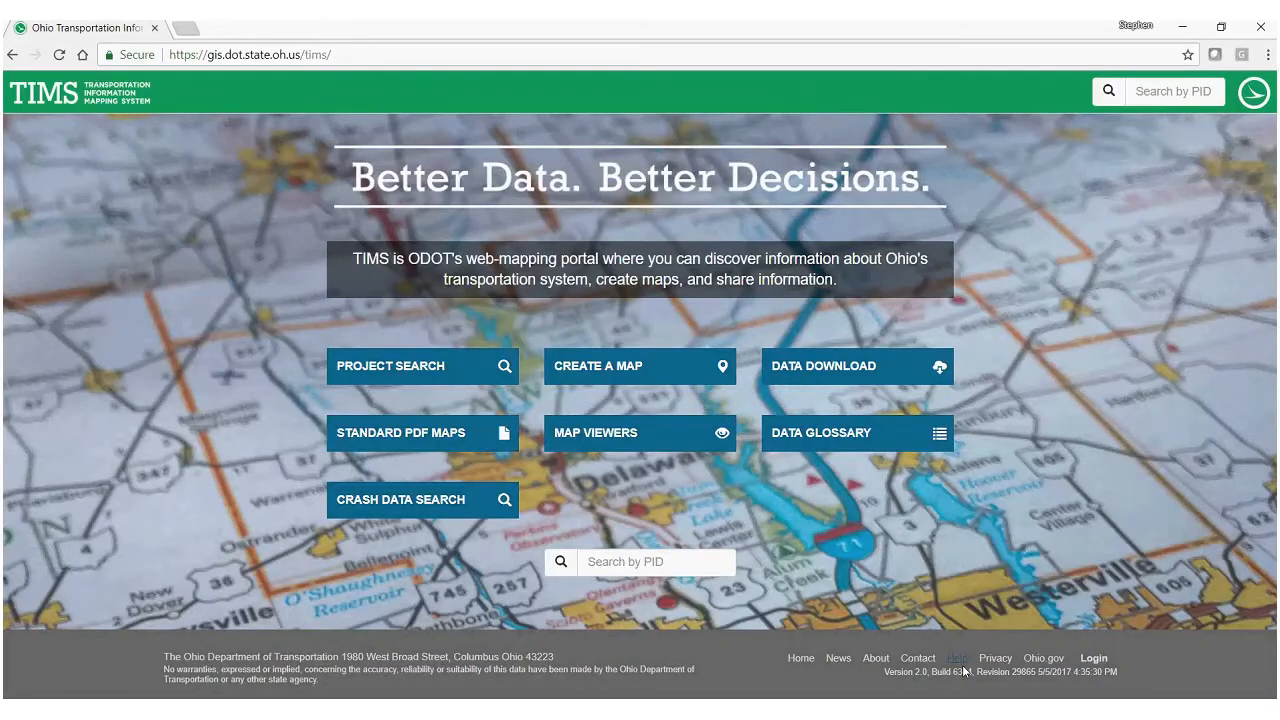
- Review the in-person computer training flyer linked on the News & Information page, and return to the TIMS home page
{"action": "left_click", "coordinate": [917, 659]}
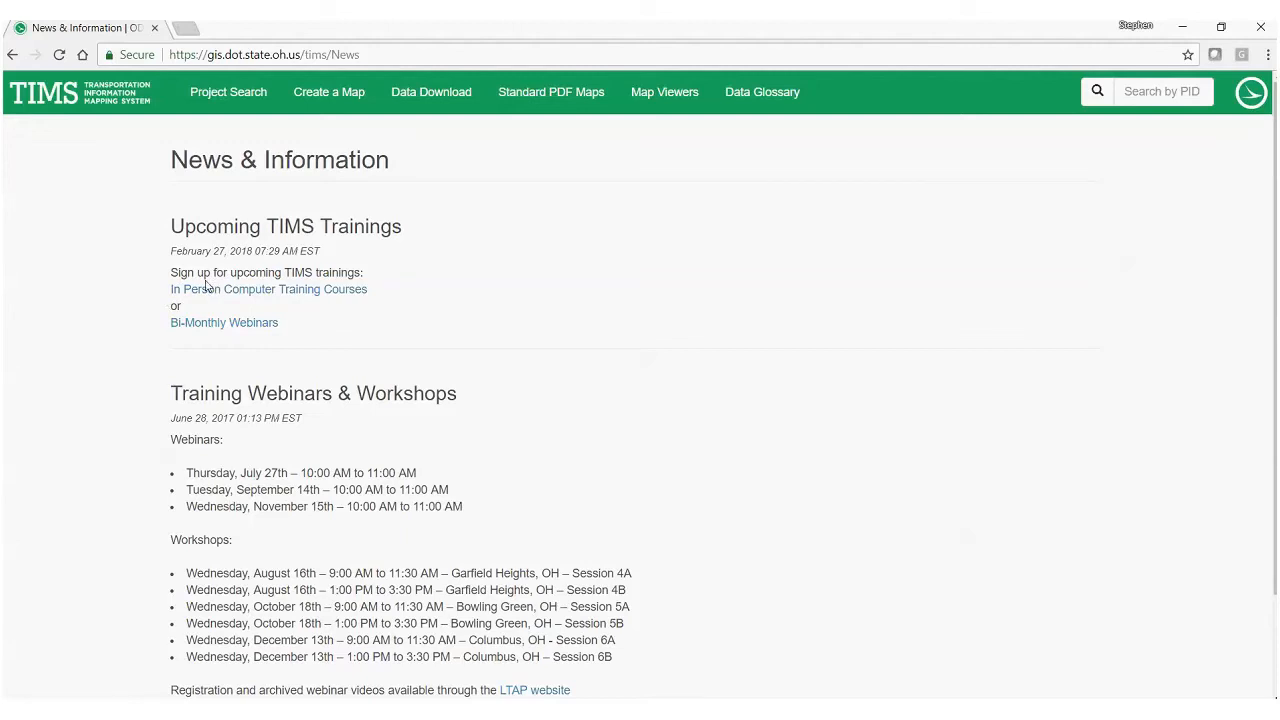
{"action": "left_click", "coordinate": [207, 288]}
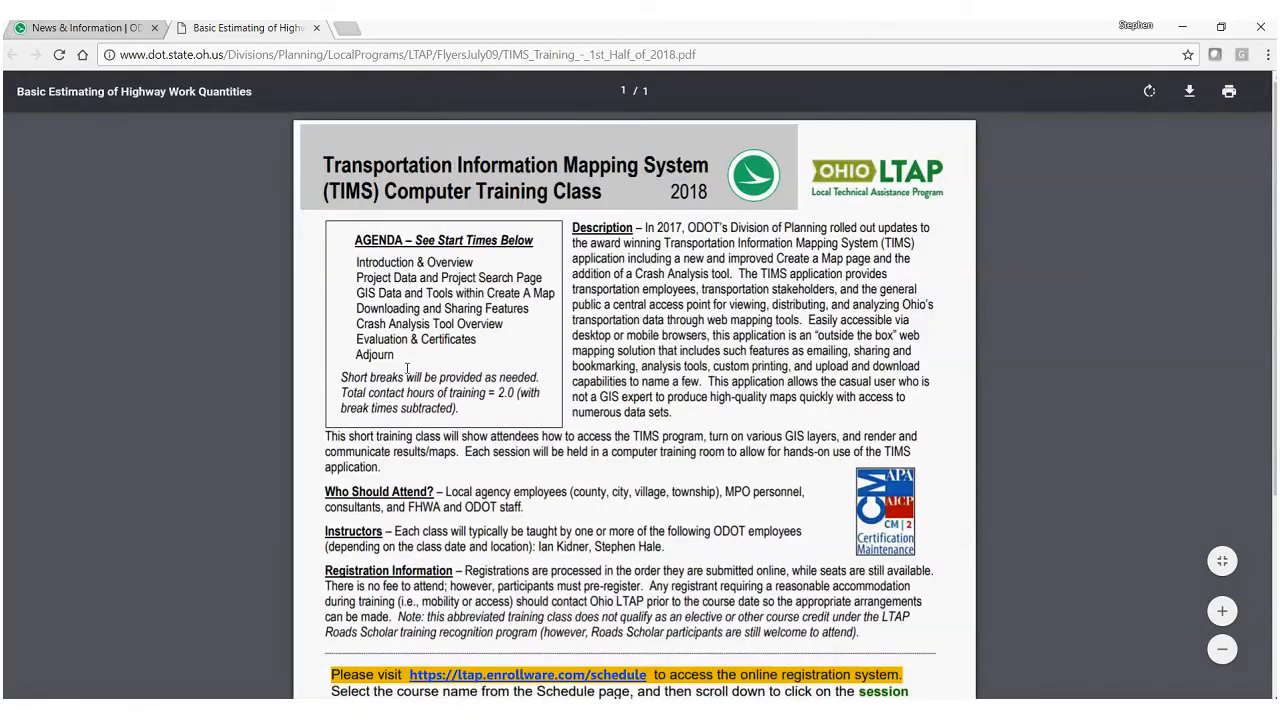
{"action": "scroll", "coordinate": [407, 370], "scroll_direction": "down", "scroll_amount": 3}
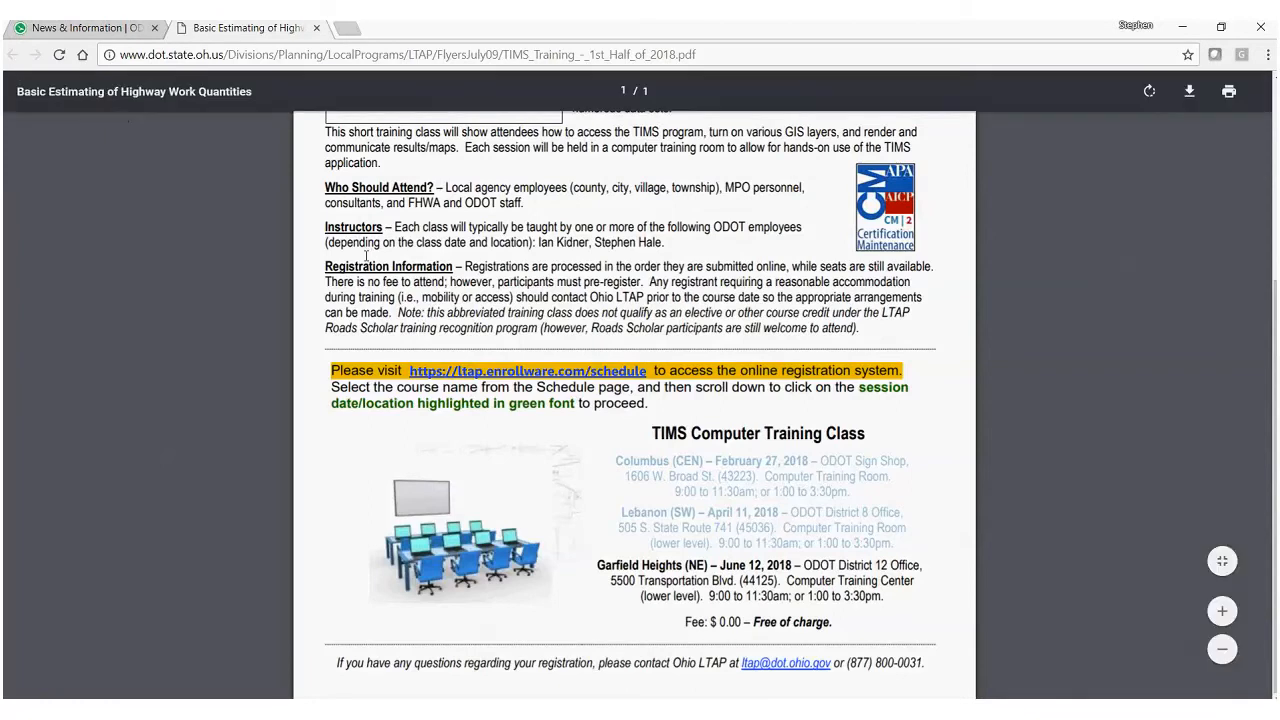
{"action": "left_click", "coordinate": [317, 28]}
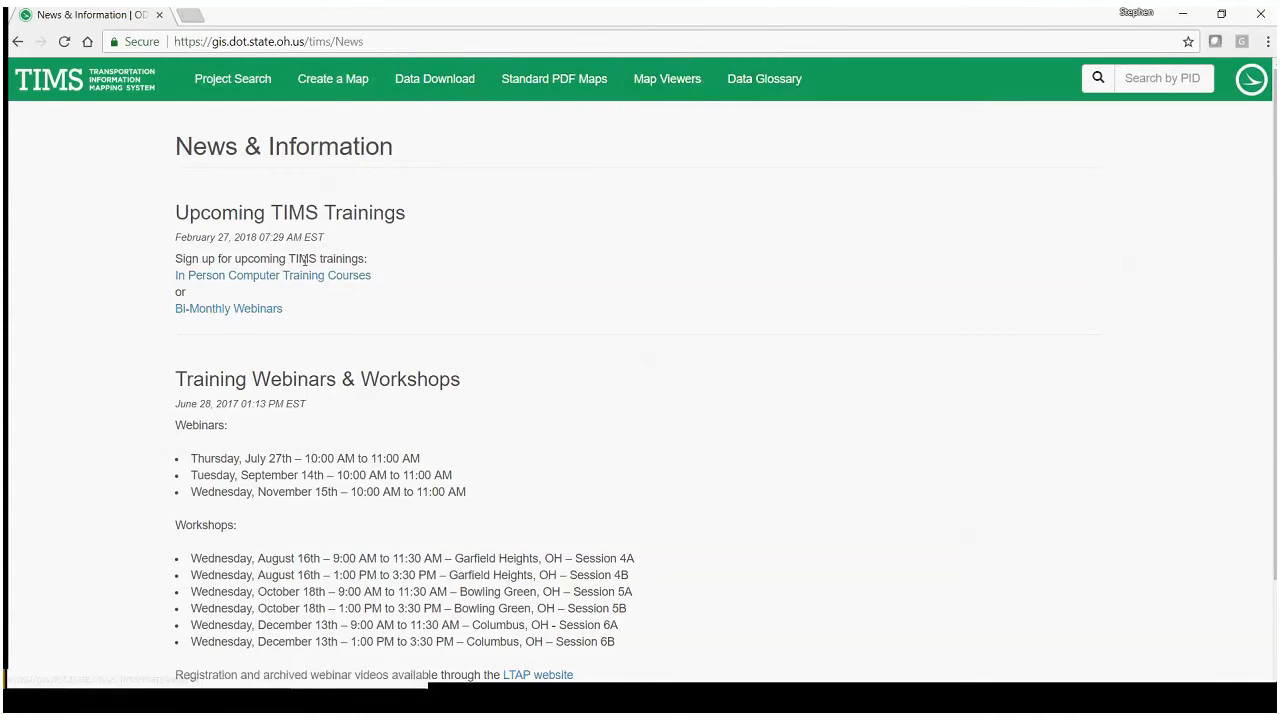
{"action": "left_click", "coordinate": [71, 86]}
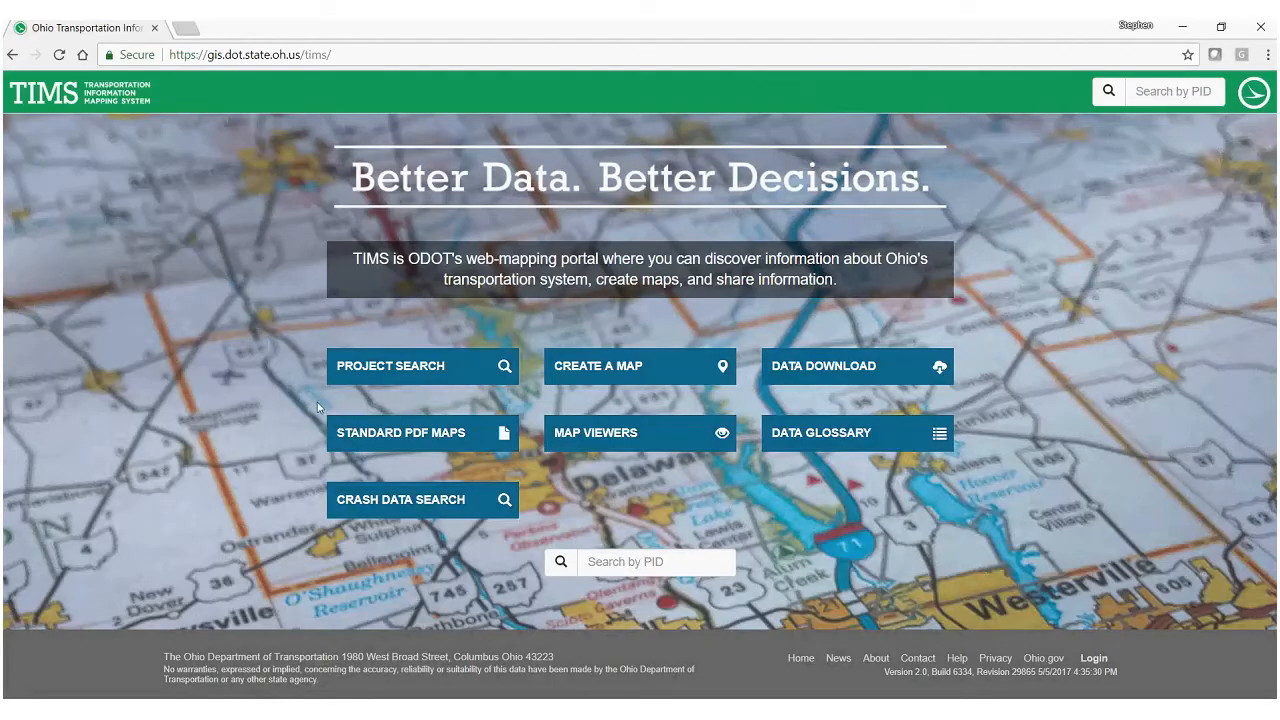
- Open Project Search and reset the location filters so projects from every district and county are listed
{"action": "left_click", "coordinate": [400, 366]}
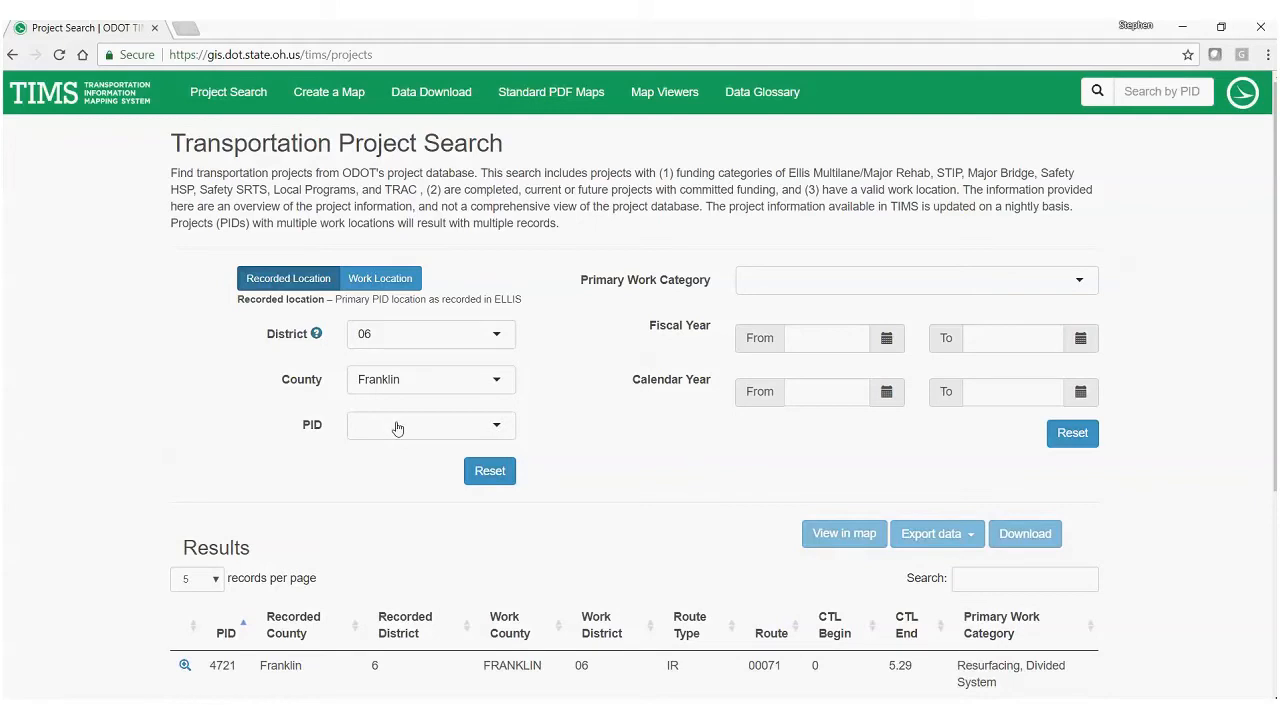
{"action": "left_click", "coordinate": [489, 476]}
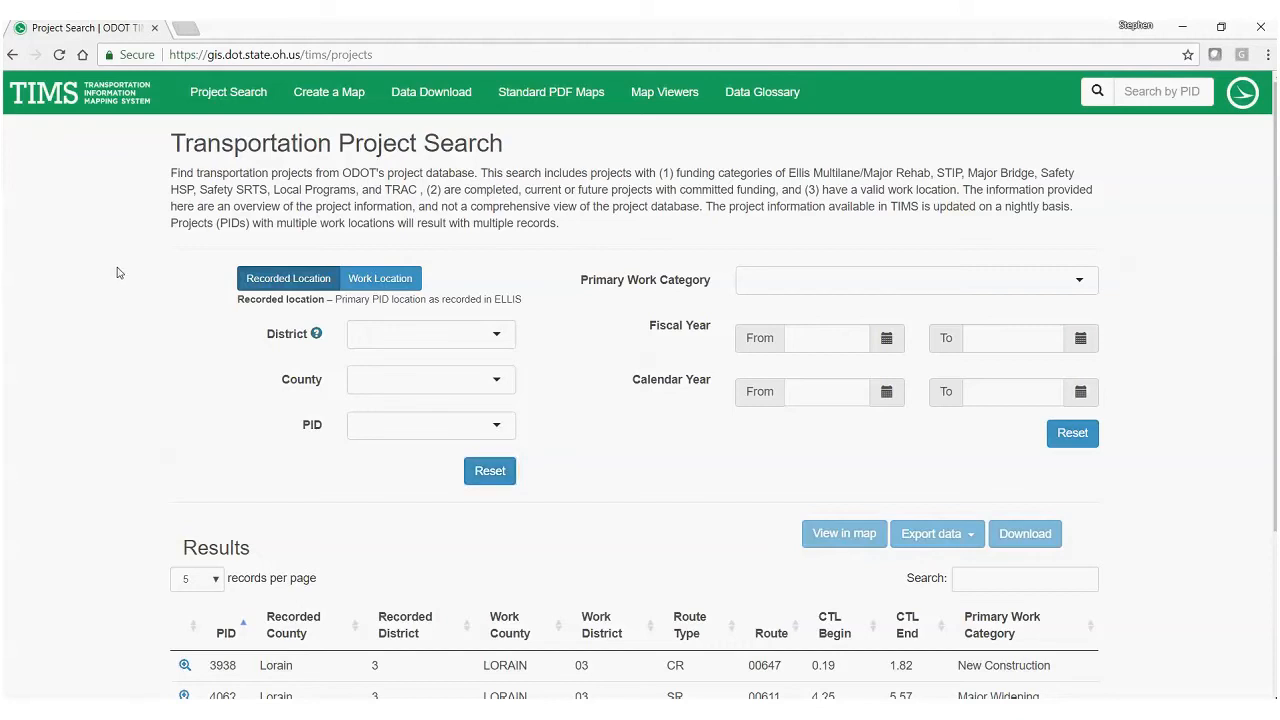
{"action": "scroll", "coordinate": [123, 270], "scroll_direction": "down", "scroll_amount": 3}
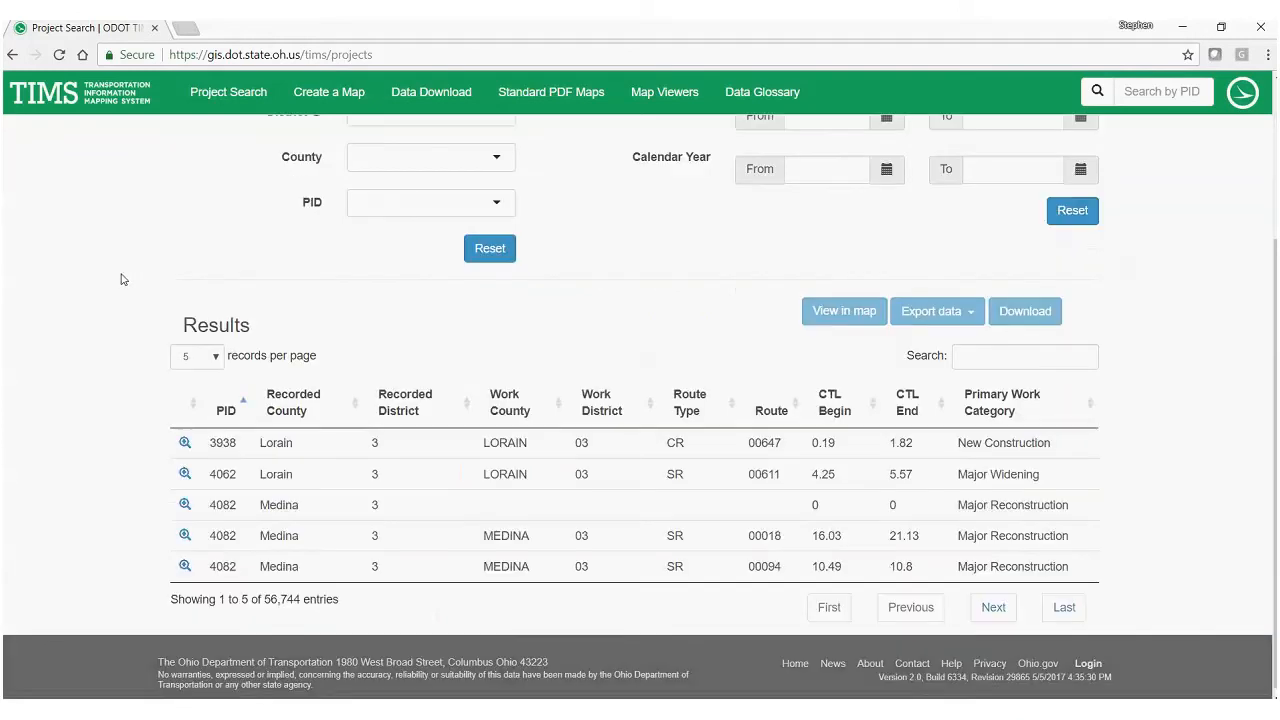
{"action": "scroll", "coordinate": [123, 279], "scroll_direction": "up", "scroll_amount": 3}
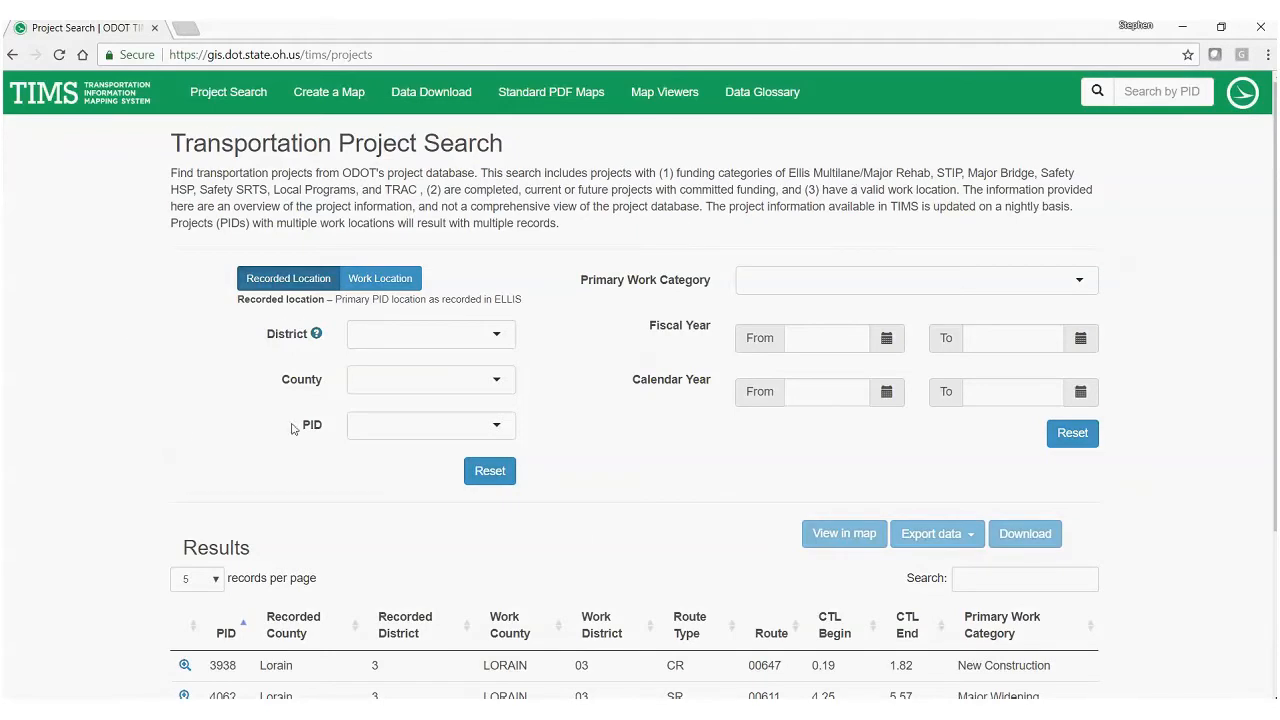
{"action": "scroll", "coordinate": [184, 433], "scroll_direction": "down", "scroll_amount": 1}
{"action": "scroll", "coordinate": [184, 433], "scroll_direction": "down", "scroll_amount": 2}
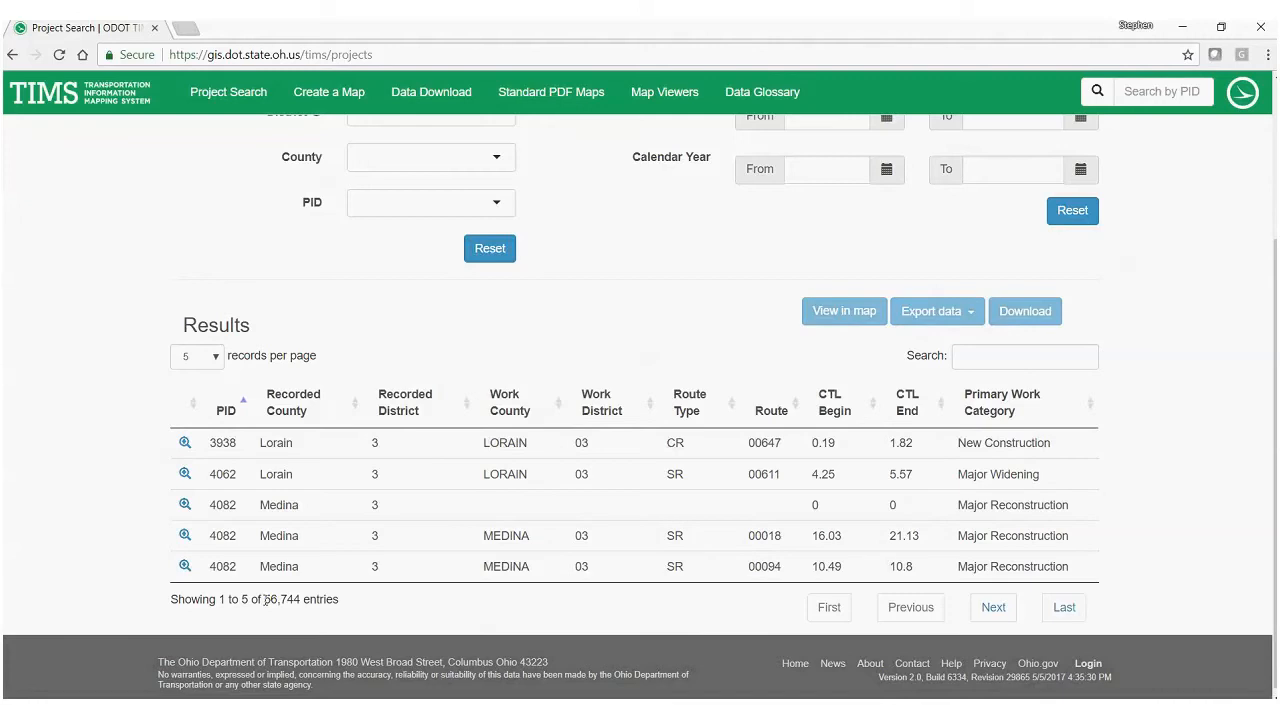
- Show 100 records per page in the project results and browse the longer list
{"action": "left_click", "coordinate": [205, 363]}
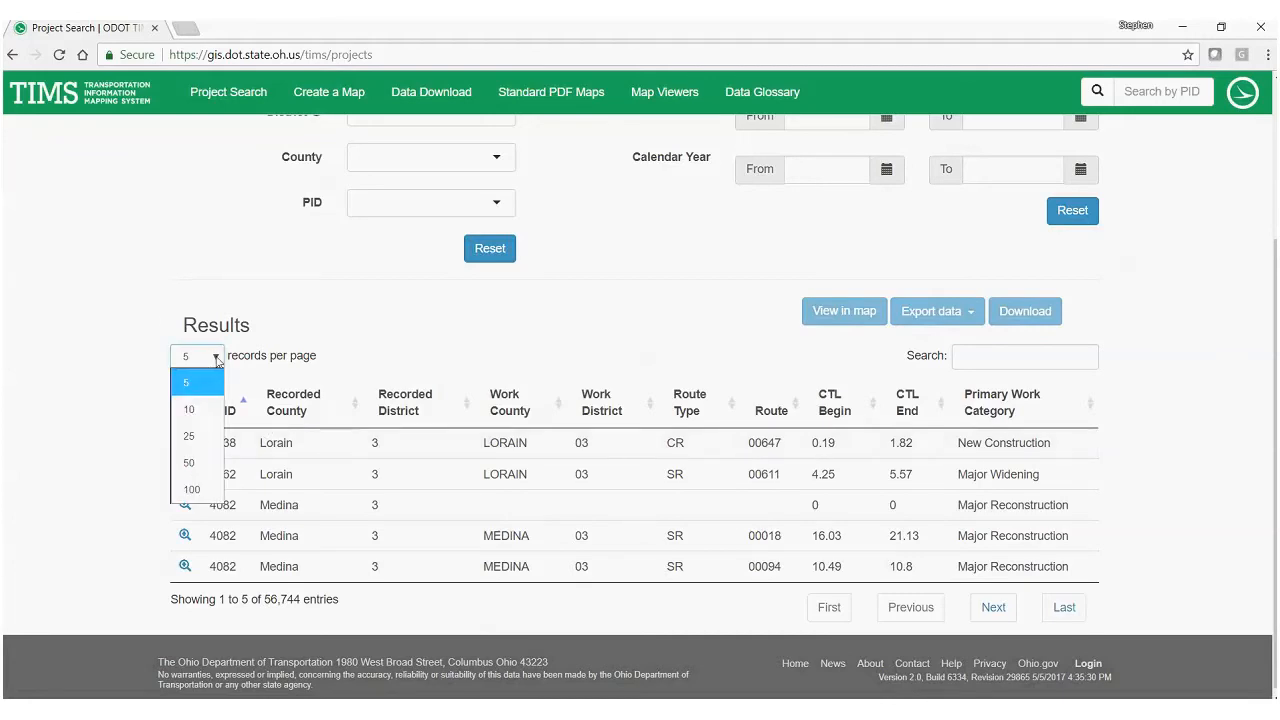
{"action": "left_click", "coordinate": [191, 489]}
{"action": "left_click", "coordinate": [197, 358]}
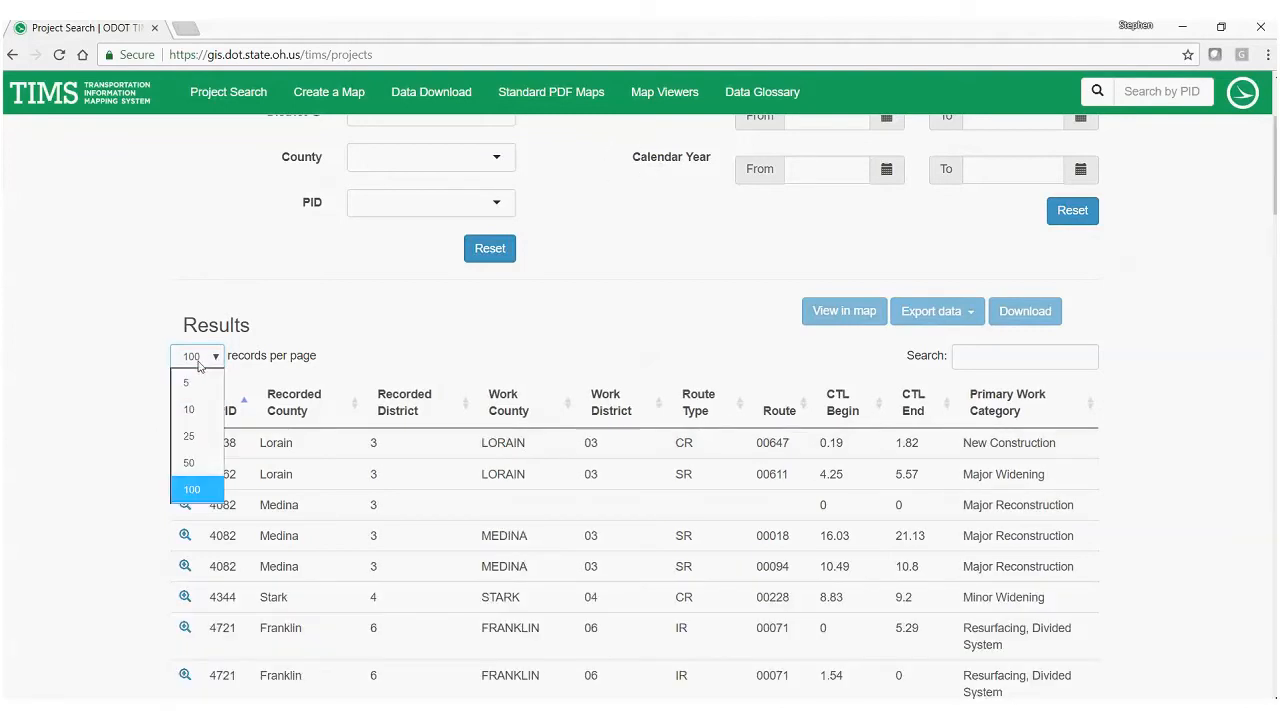
{"action": "left_click", "coordinate": [143, 451]}
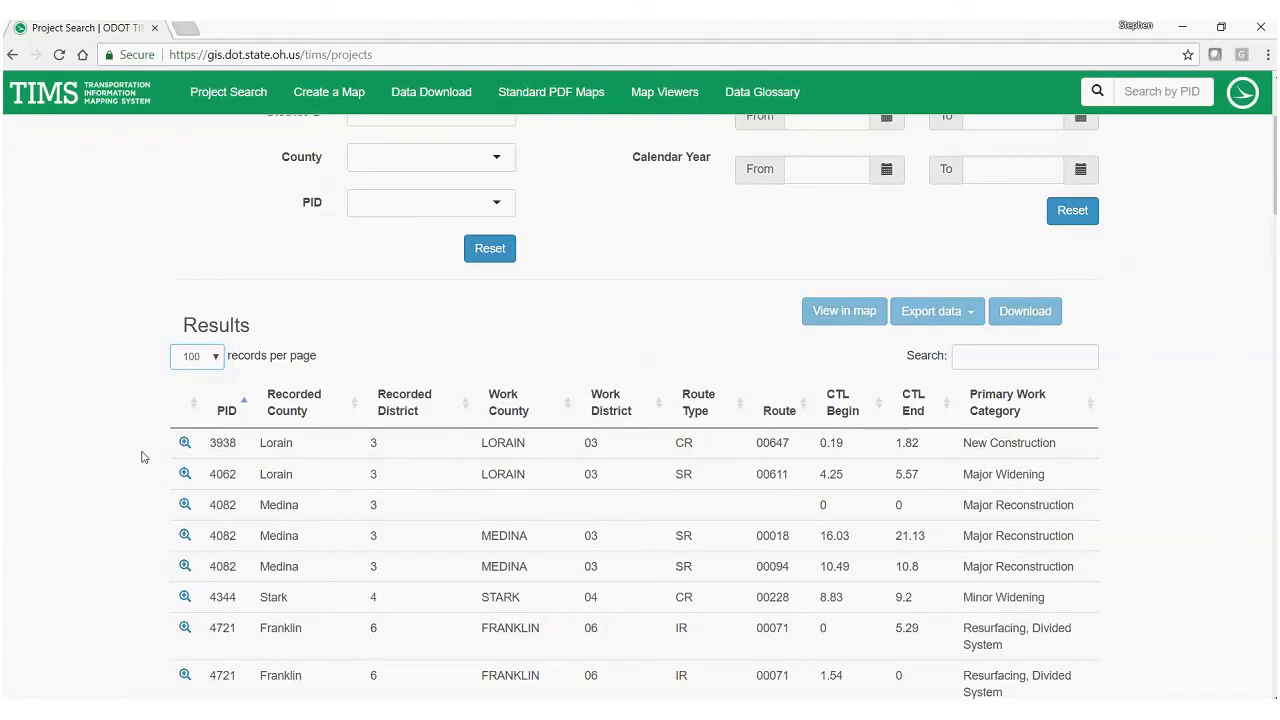
{"action": "scroll", "coordinate": [150, 458], "scroll_direction": "down", "scroll_amount": 3}
{"action": "scroll", "coordinate": [152, 458], "scroll_direction": "down", "scroll_amount": 5}
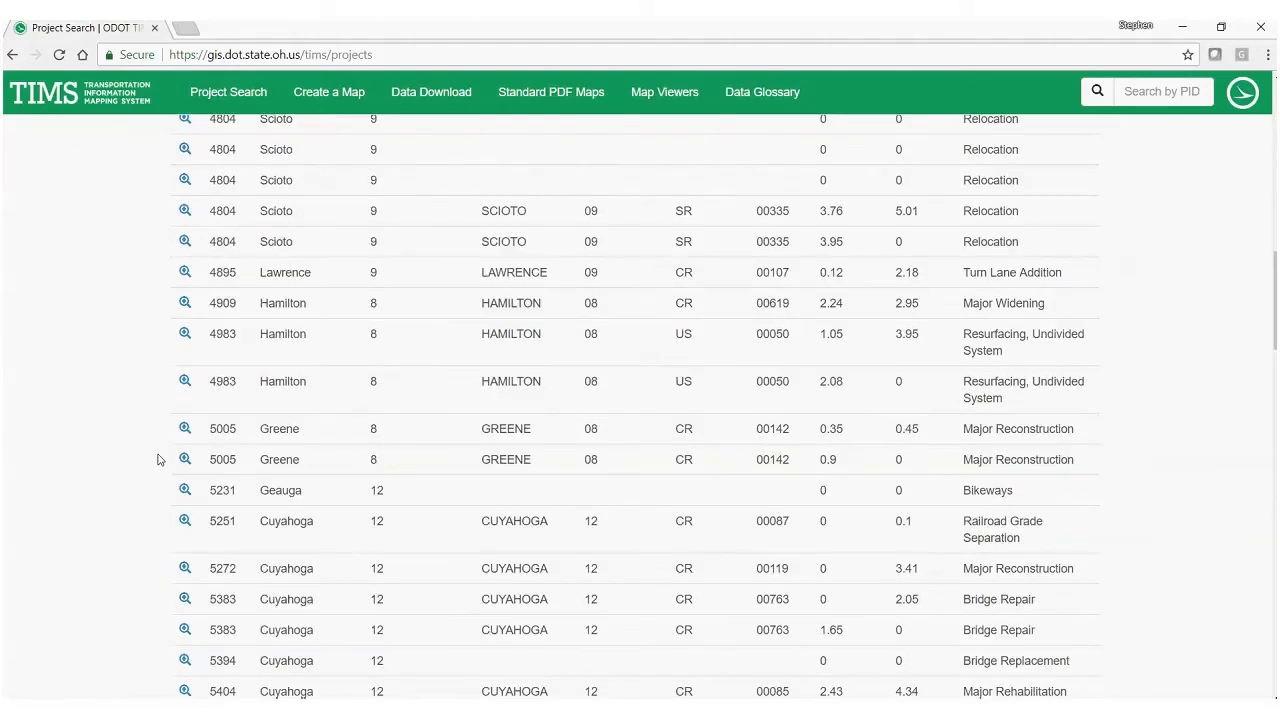
{"action": "scroll", "coordinate": [160, 462], "scroll_direction": "down", "scroll_amount": 10}
- Set the project results back to 5 records per page and check the total number of entries
{"action": "scroll", "coordinate": [200, 510], "scroll_direction": "up", "scroll_amount": 20}
{"action": "left_click", "coordinate": [197, 578]}
{"action": "left_click", "coordinate": [188, 444]}
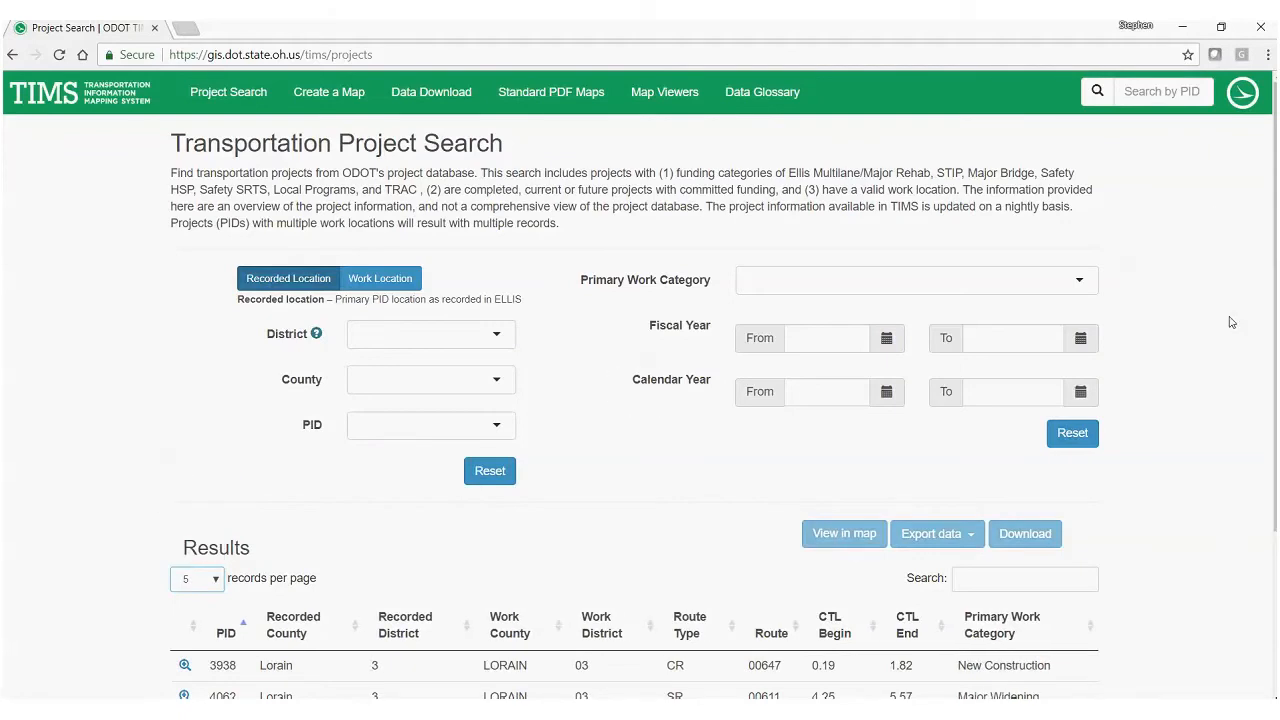
{"action": "scroll", "coordinate": [1231, 322], "scroll_direction": "down", "scroll_amount": 3}
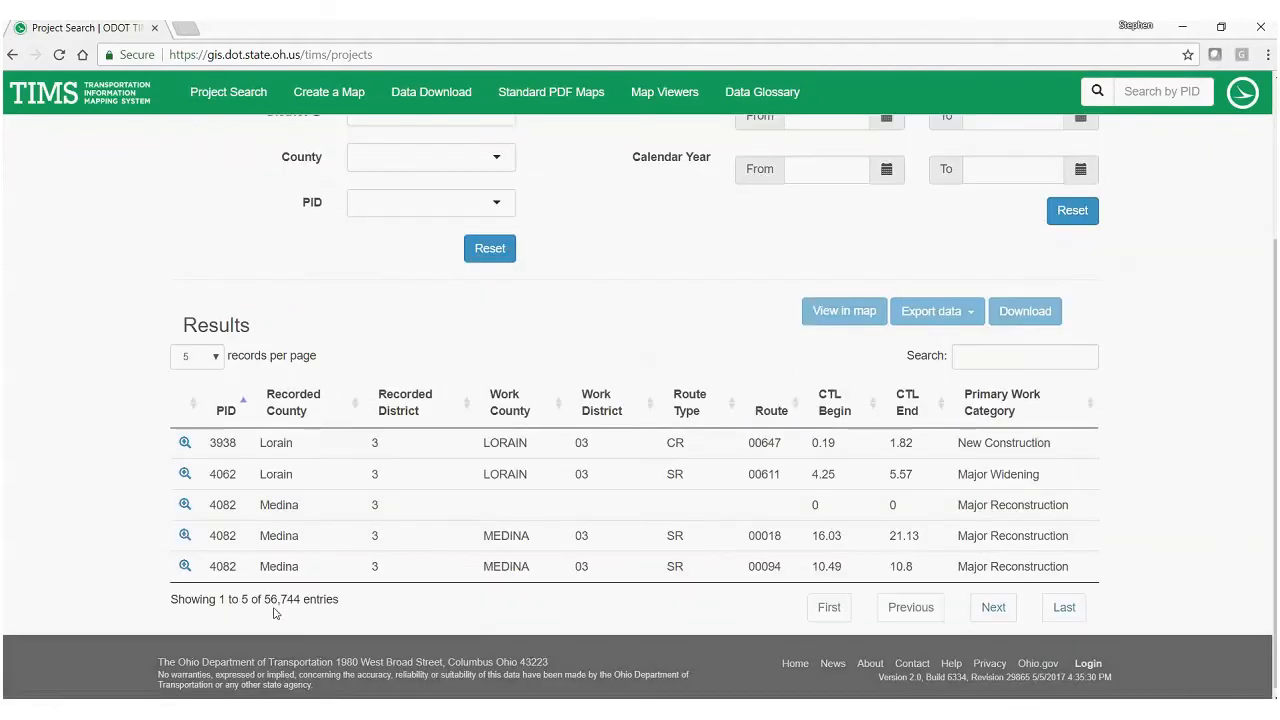
{"action": "left_click_drag", "start_coordinate": [264, 600], "coordinate": [304, 603]}
{"action": "left_click", "coordinate": [265, 264]}
- Filter the projects by recorded location to district 06 and check the number of filtered entries
{"action": "scroll", "coordinate": [321, 266], "scroll_direction": "up", "scroll_amount": 1}
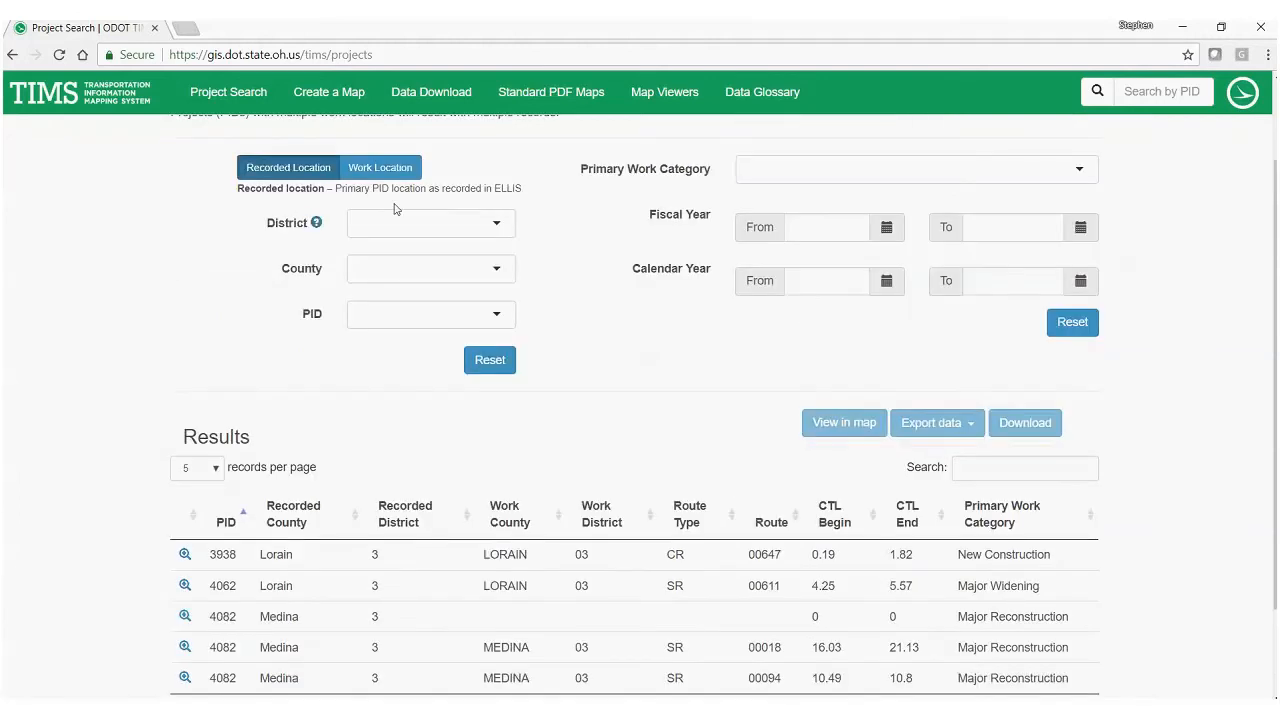
{"action": "left_click", "coordinate": [470, 224]}
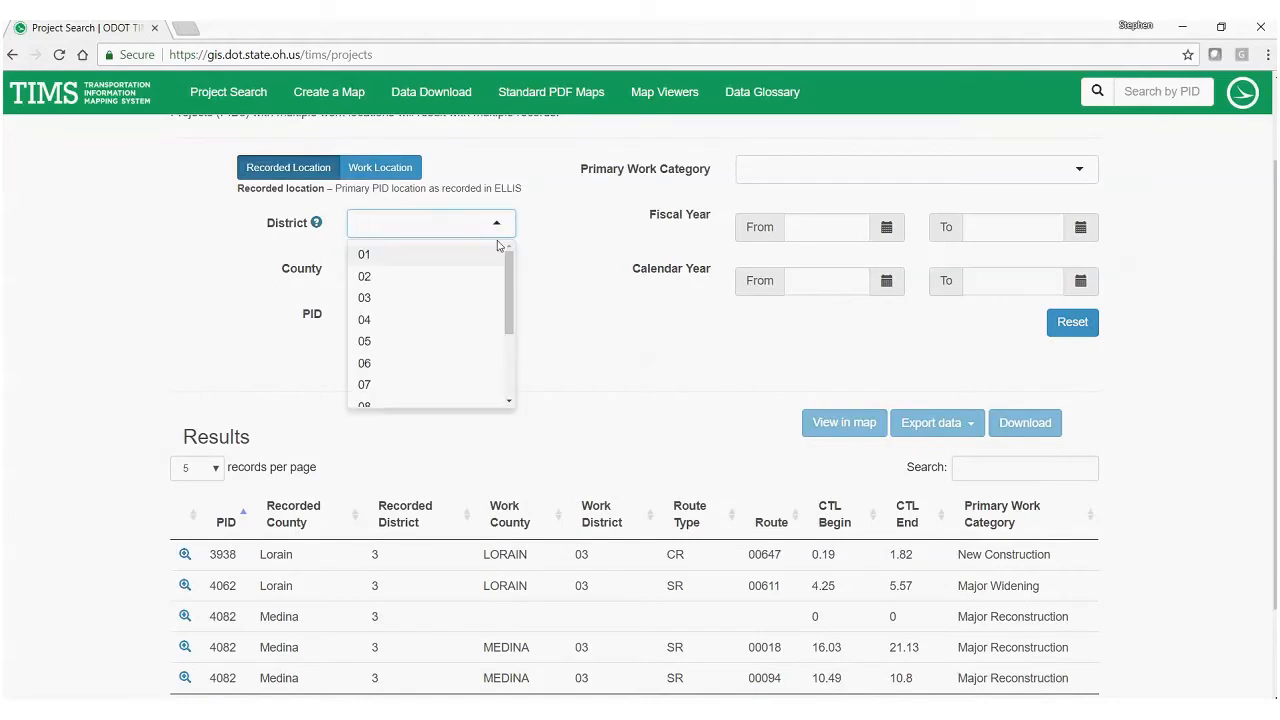
{"action": "type", "text": "06"}
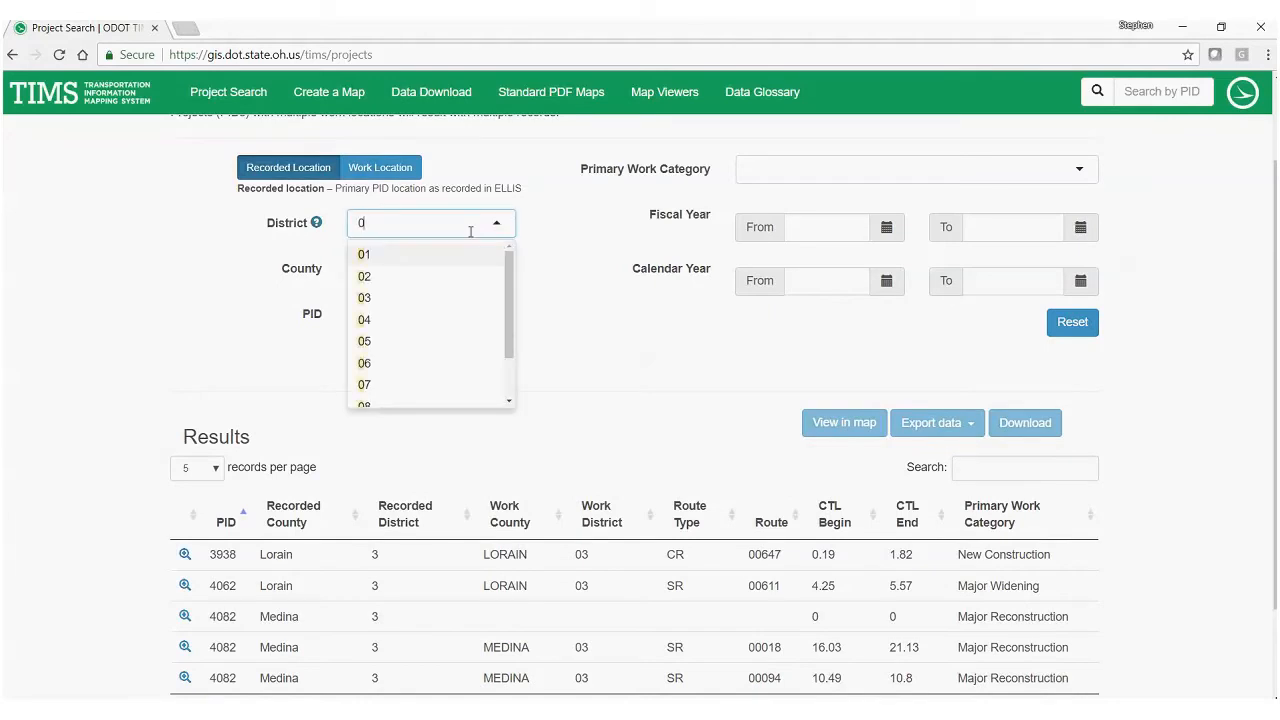
{"action": "left_click", "coordinate": [364, 254]}
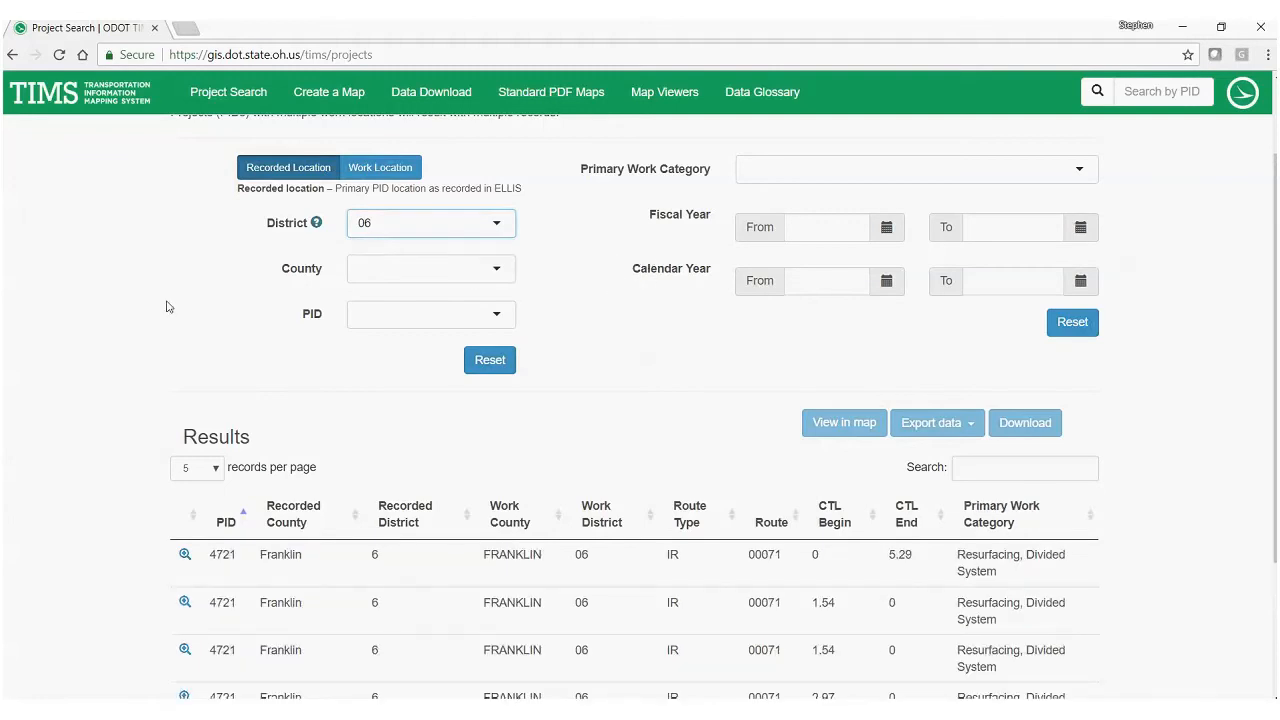
{"action": "scroll", "coordinate": [167, 307], "scroll_direction": "down", "scroll_amount": 2}
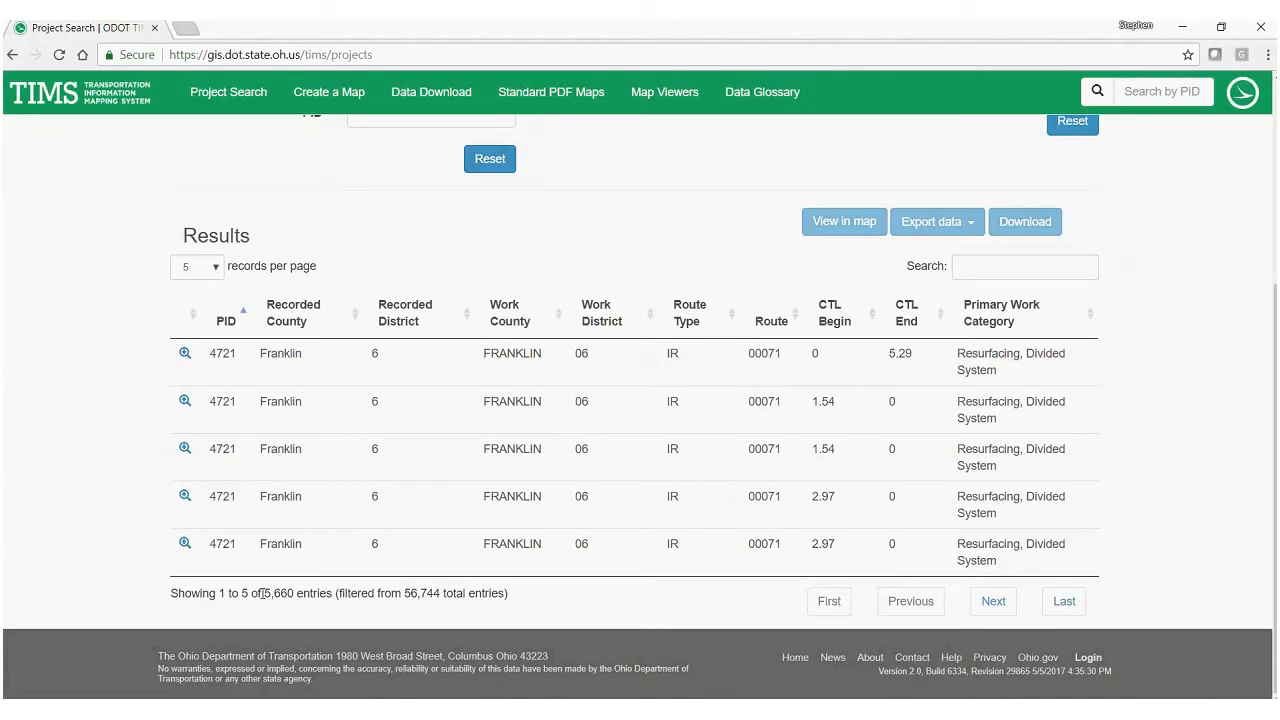
{"action": "left_click_drag", "start_coordinate": [262, 597], "coordinate": [294, 600]}
{"action": "left_click", "coordinate": [243, 597]}
- Narrow the district 06 projects to Franklin county and check the number of filtered entries
{"action": "scroll", "coordinate": [158, 570], "scroll_direction": "up", "scroll_amount": 1}
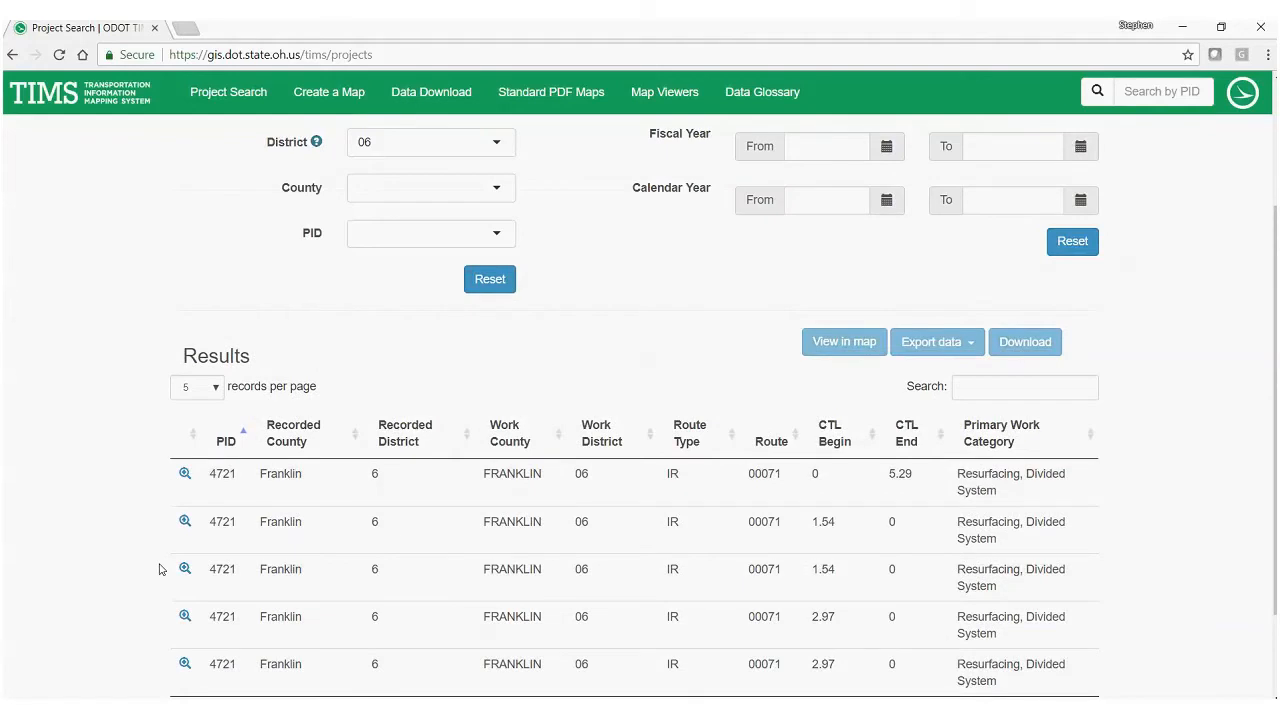
{"action": "scroll", "coordinate": [158, 570], "scroll_direction": "up", "scroll_amount": 1}
{"action": "left_click", "coordinate": [497, 292]}
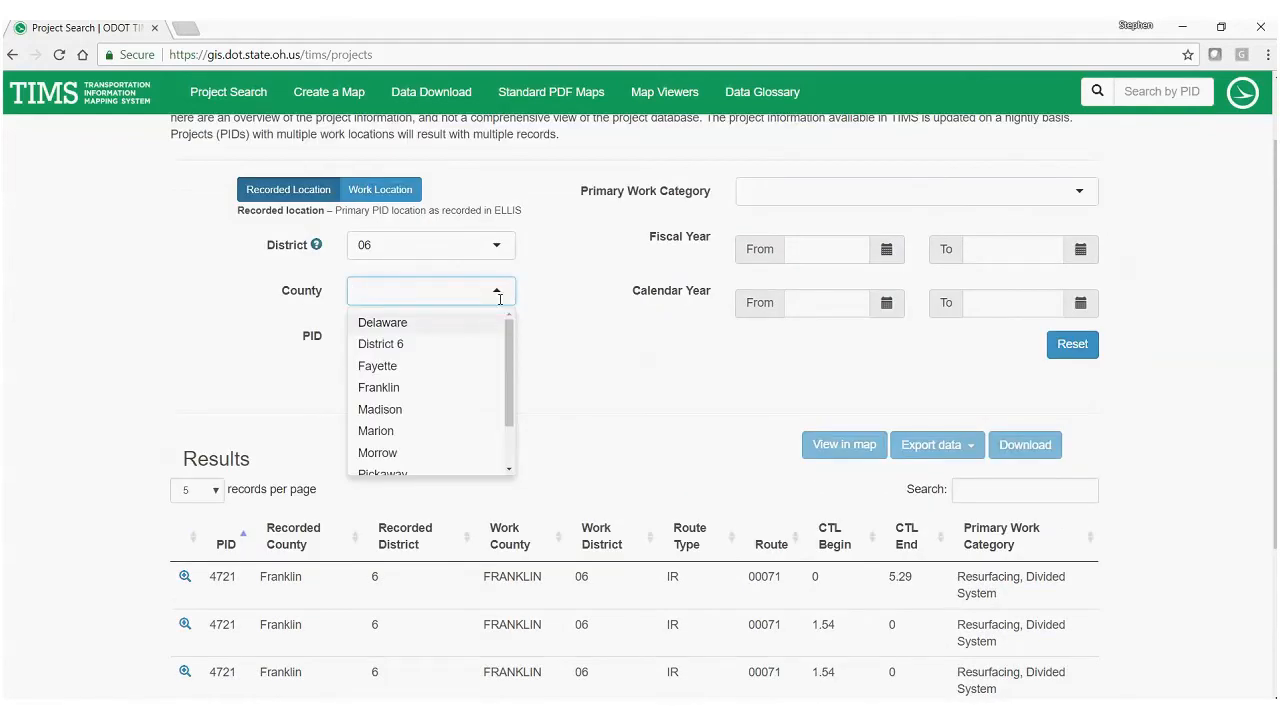
{"action": "type", "text": "fra"}
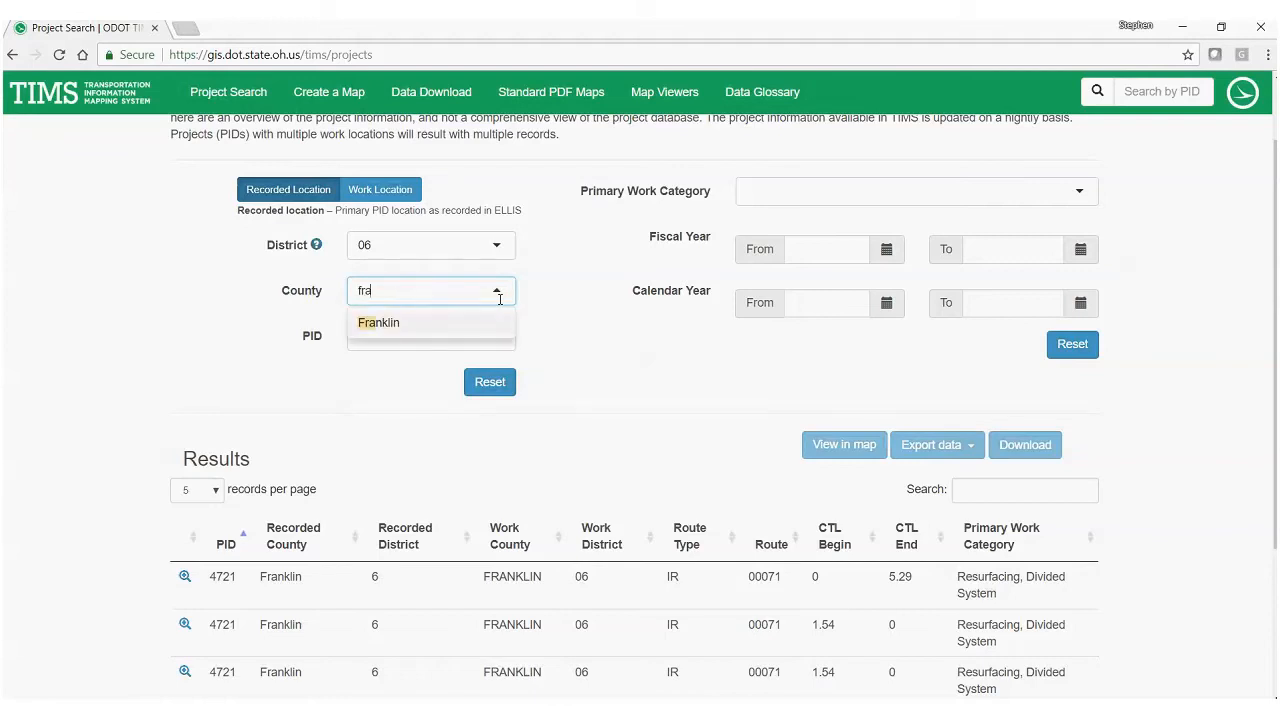
{"action": "left_click", "coordinate": [377, 324]}
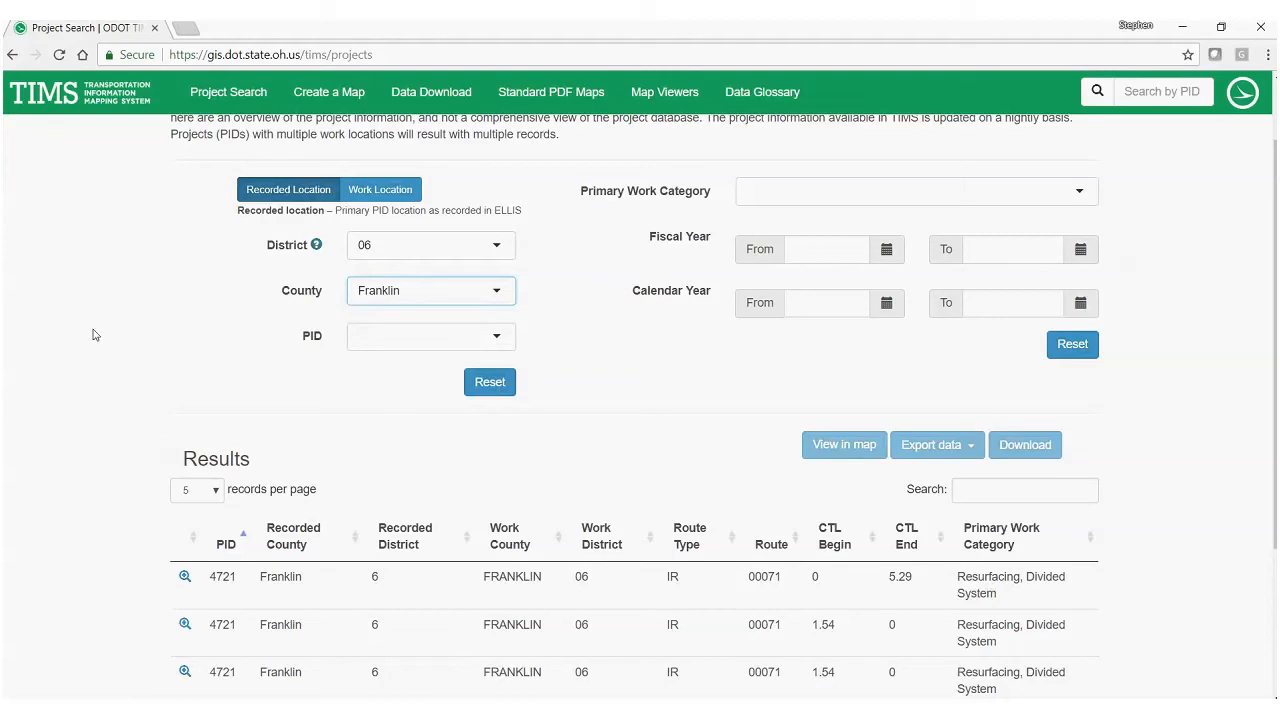
{"action": "left_click", "coordinate": [147, 300]}
{"action": "scroll", "coordinate": [148, 370], "scroll_direction": "down", "scroll_amount": 3}
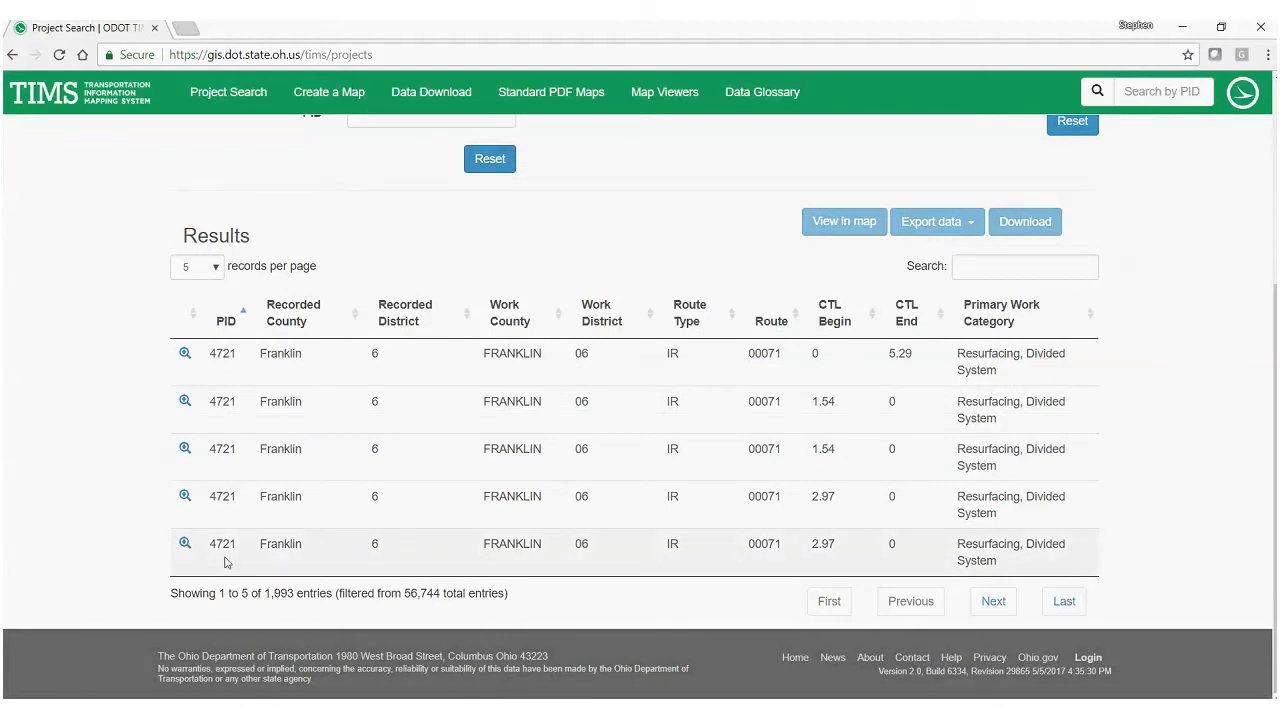
{"action": "scroll", "coordinate": [225, 562], "scroll_direction": "up", "scroll_amount": 3}
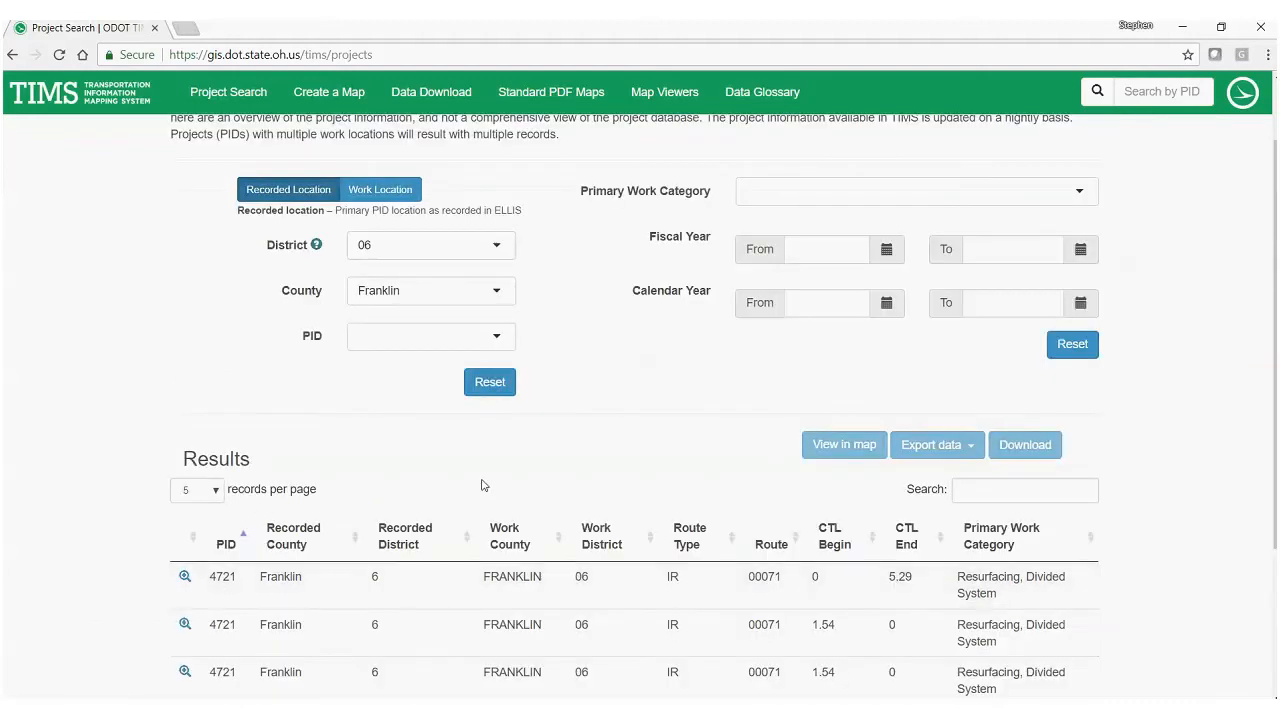
- Look through the primary work category choices without picking one
{"action": "scroll", "coordinate": [614, 429], "scroll_direction": "up", "scroll_amount": 2}
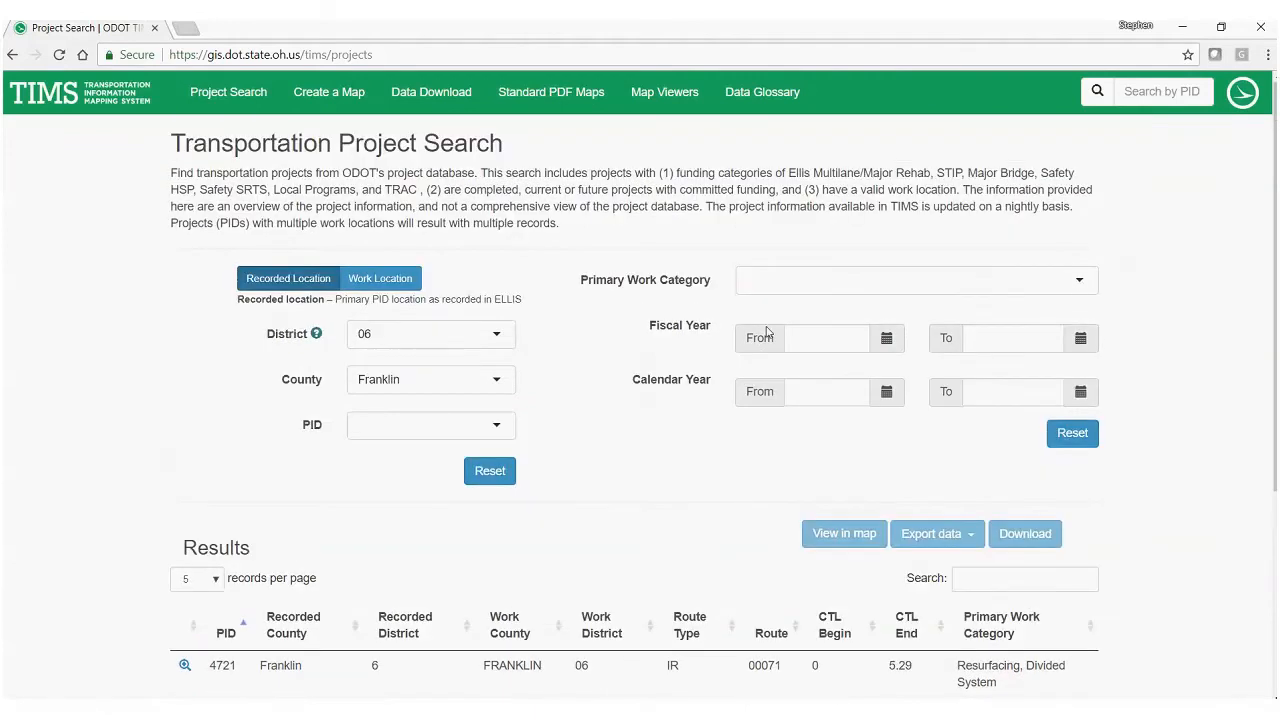
{"action": "left_click", "coordinate": [1080, 282]}
{"action": "left_click", "coordinate": [1080, 282]}
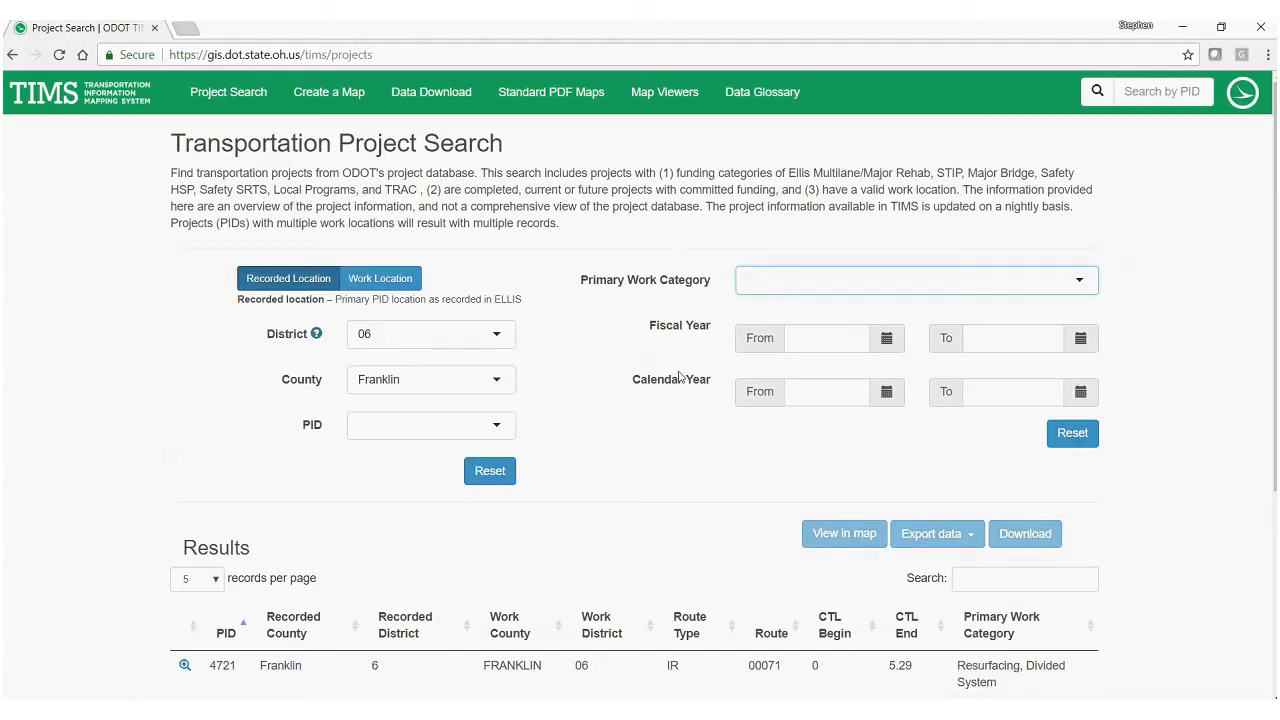
- Search the project results for 00070 and check the route numbers of the matching records
{"action": "scroll", "coordinate": [839, 328], "scroll_direction": "down", "scroll_amount": 1}
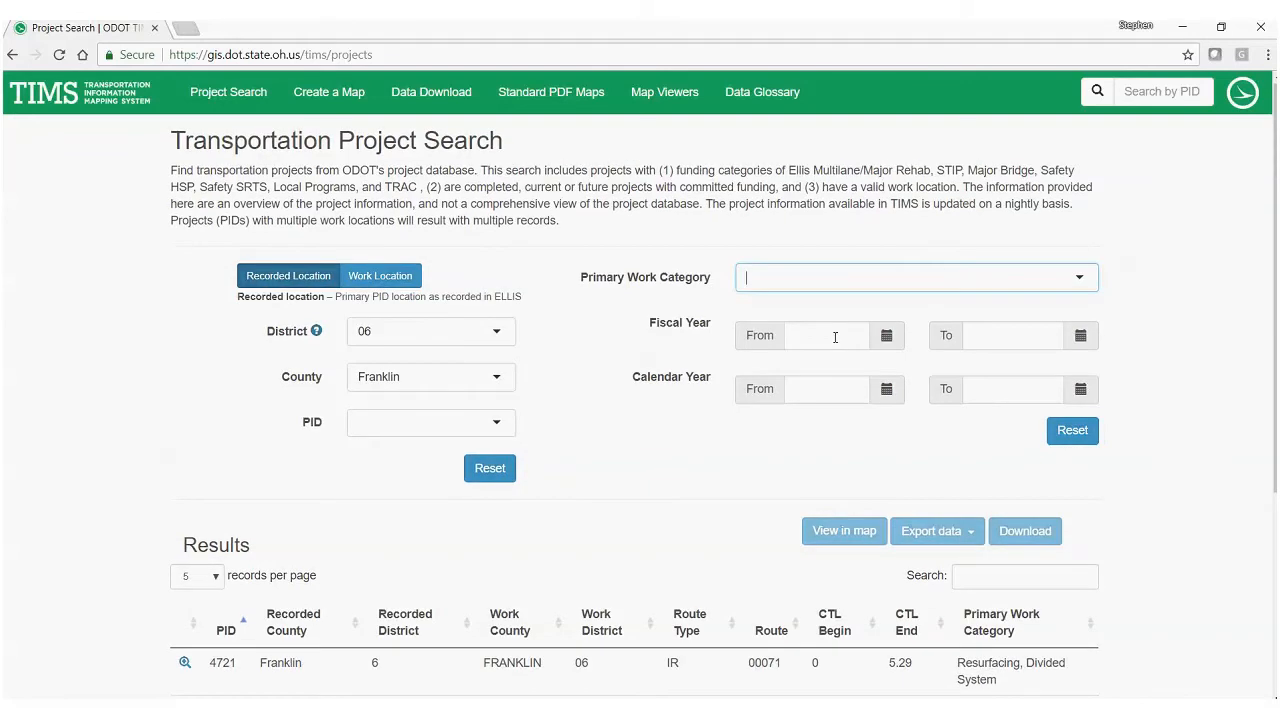
{"action": "scroll", "coordinate": [835, 337], "scroll_direction": "down", "scroll_amount": 3}
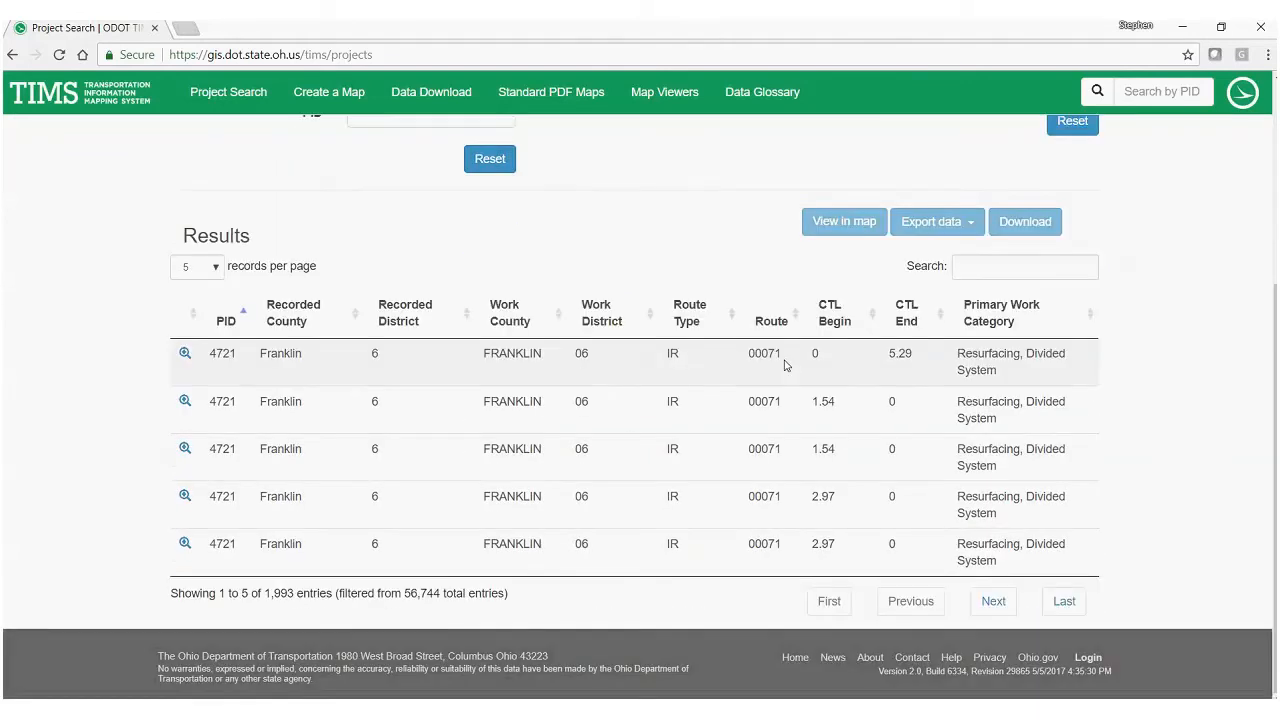
{"action": "left_click", "coordinate": [966, 267]}
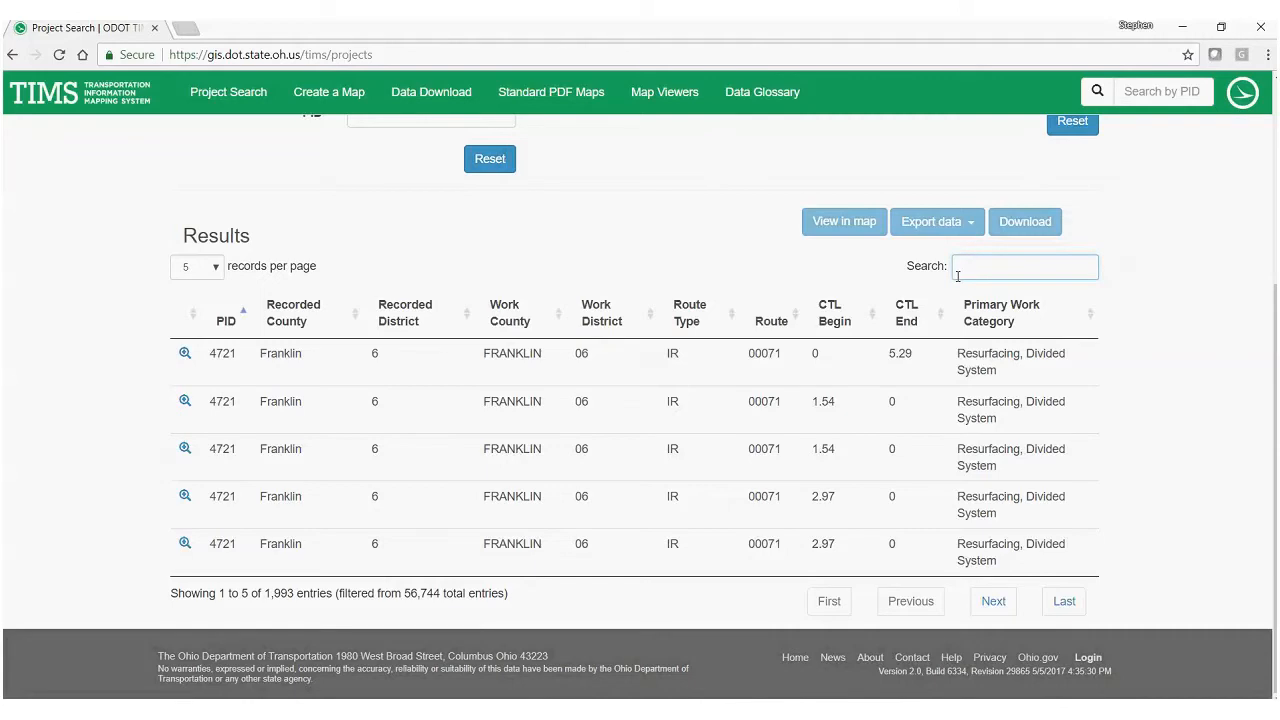
{"action": "type", "text": "00070"}
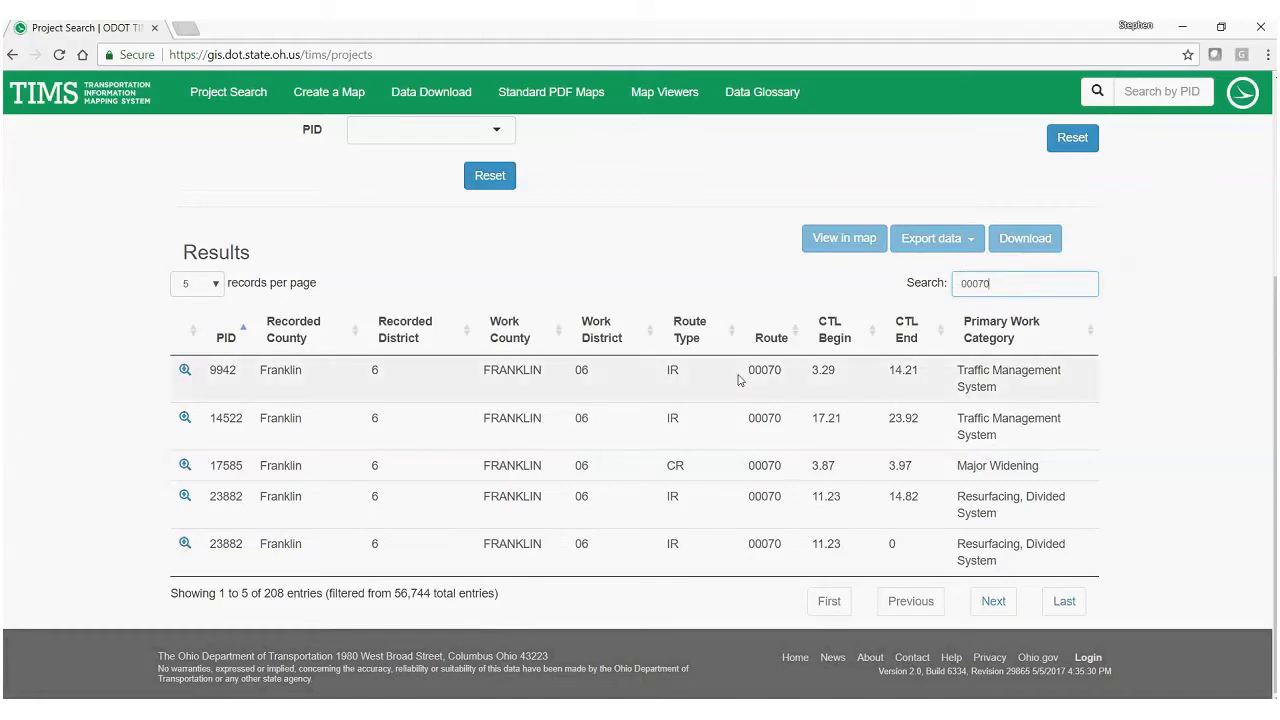
{"action": "left_click_drag", "start_coordinate": [744, 379], "coordinate": [786, 379]}
{"action": "left_click", "coordinate": [786, 379]}
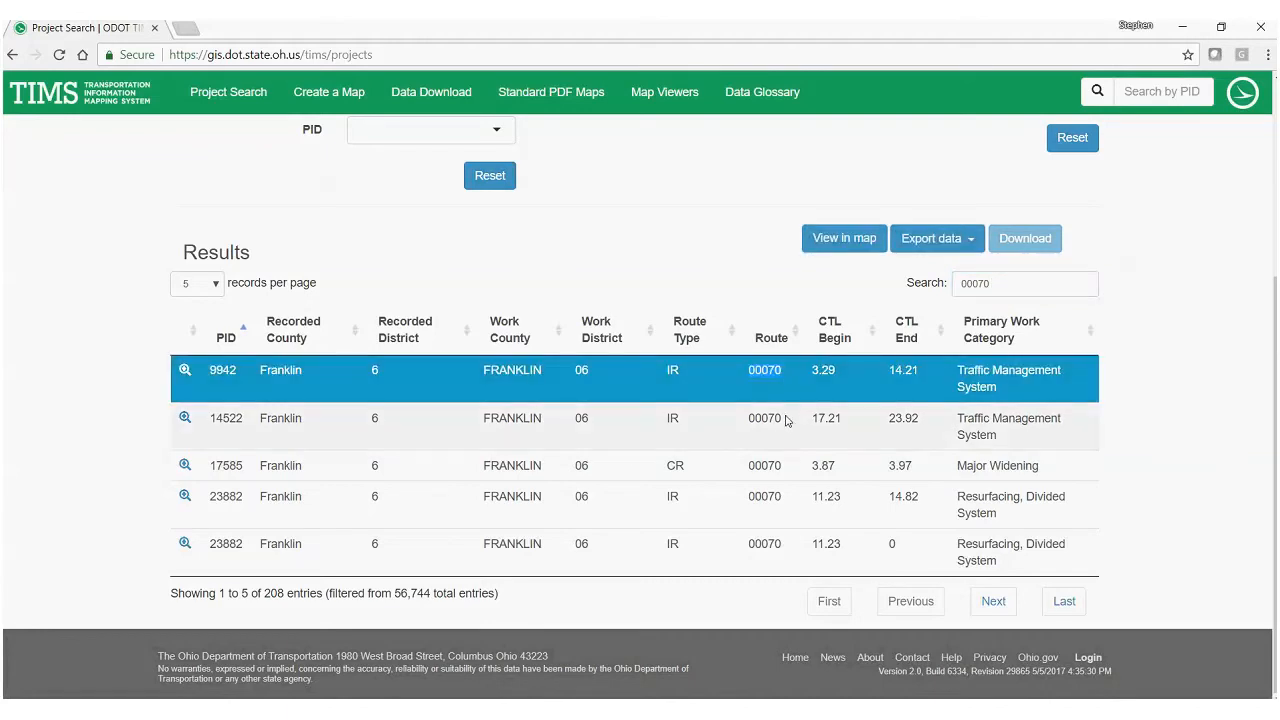
{"action": "left_click", "coordinate": [792, 395]}
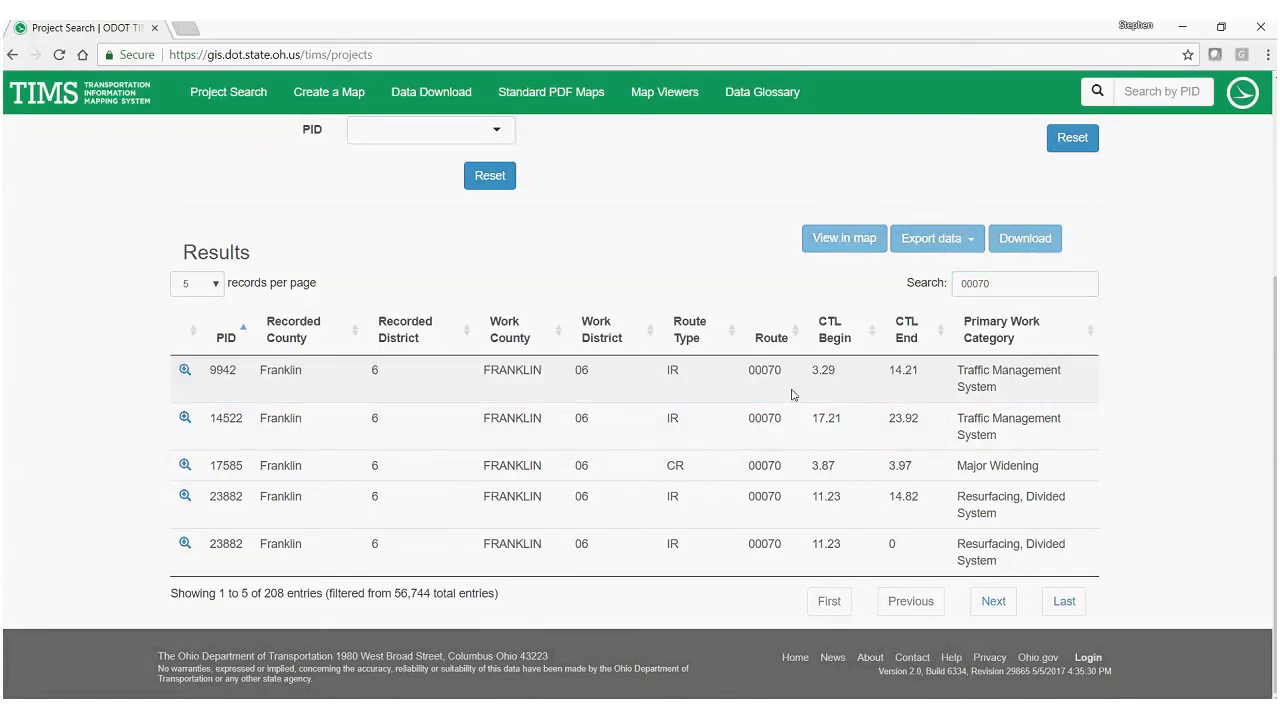
- Search the project results for "bridge" instead, check the number of matching entries, and clear the search
{"action": "double_click", "coordinate": [958, 284]}
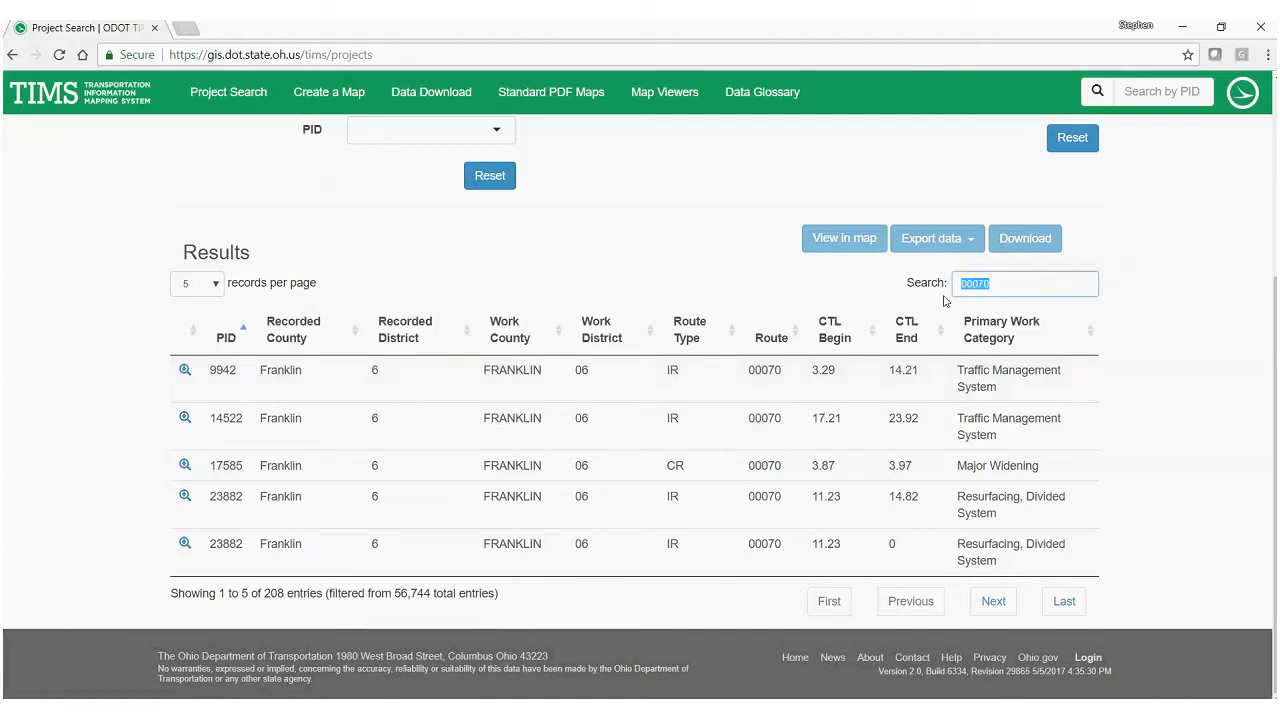
{"action": "type", "text": "bridge"}
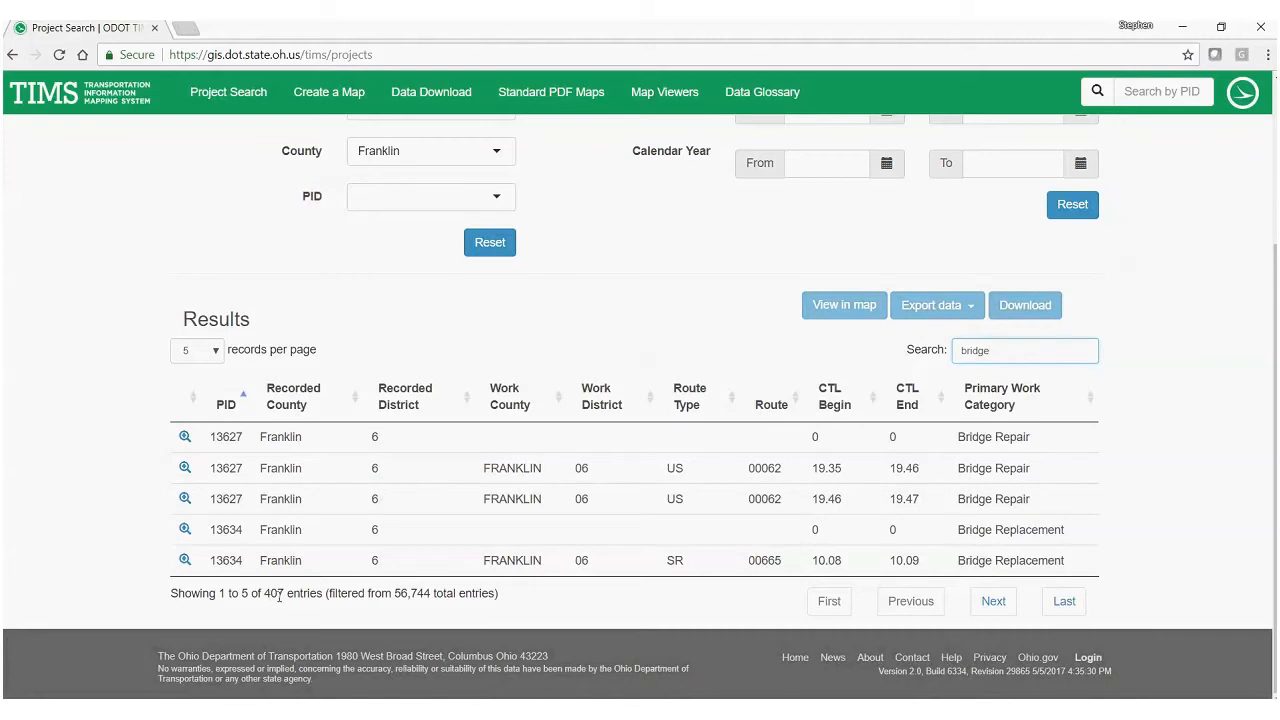
{"action": "left_click_drag", "start_coordinate": [992, 351], "coordinate": [950, 357]}
{"action": "key", "text": "BackSpace"}
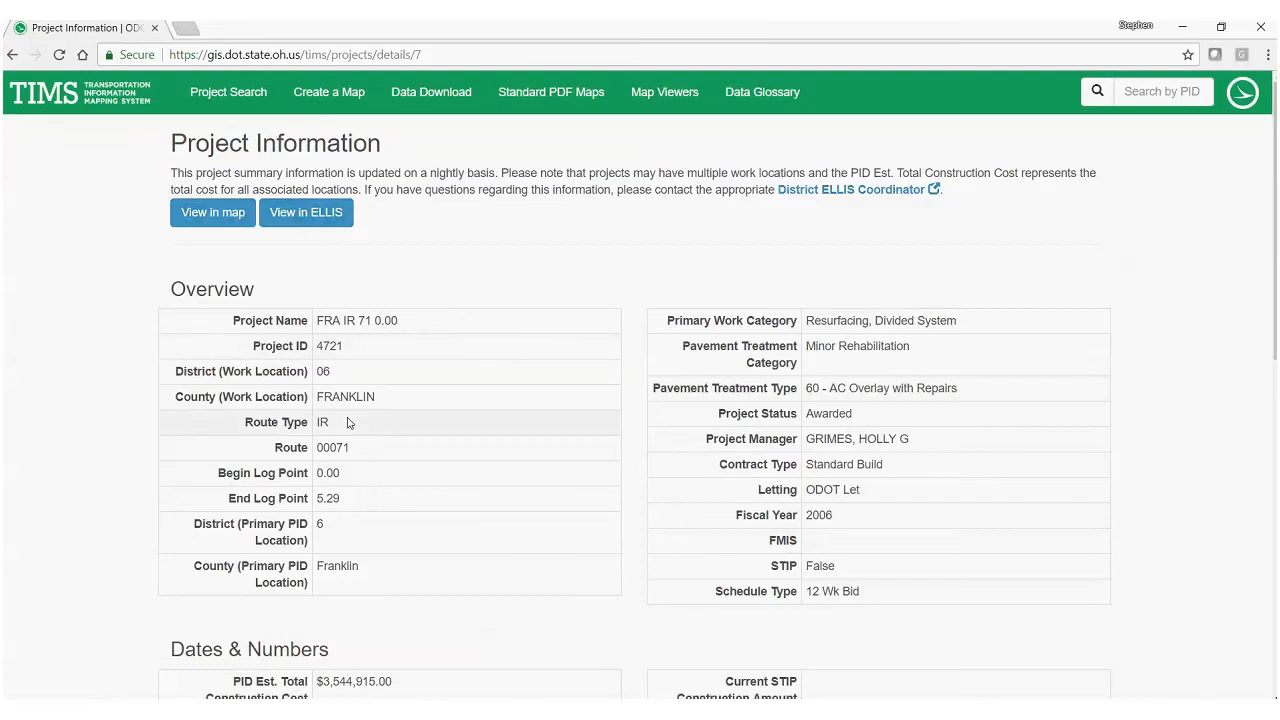
- Review the overview, dates and numbers, bridge information and additional information of project 4721
{"action": "scroll", "coordinate": [340, 422], "scroll_direction": "down", "scroll_amount": 1}
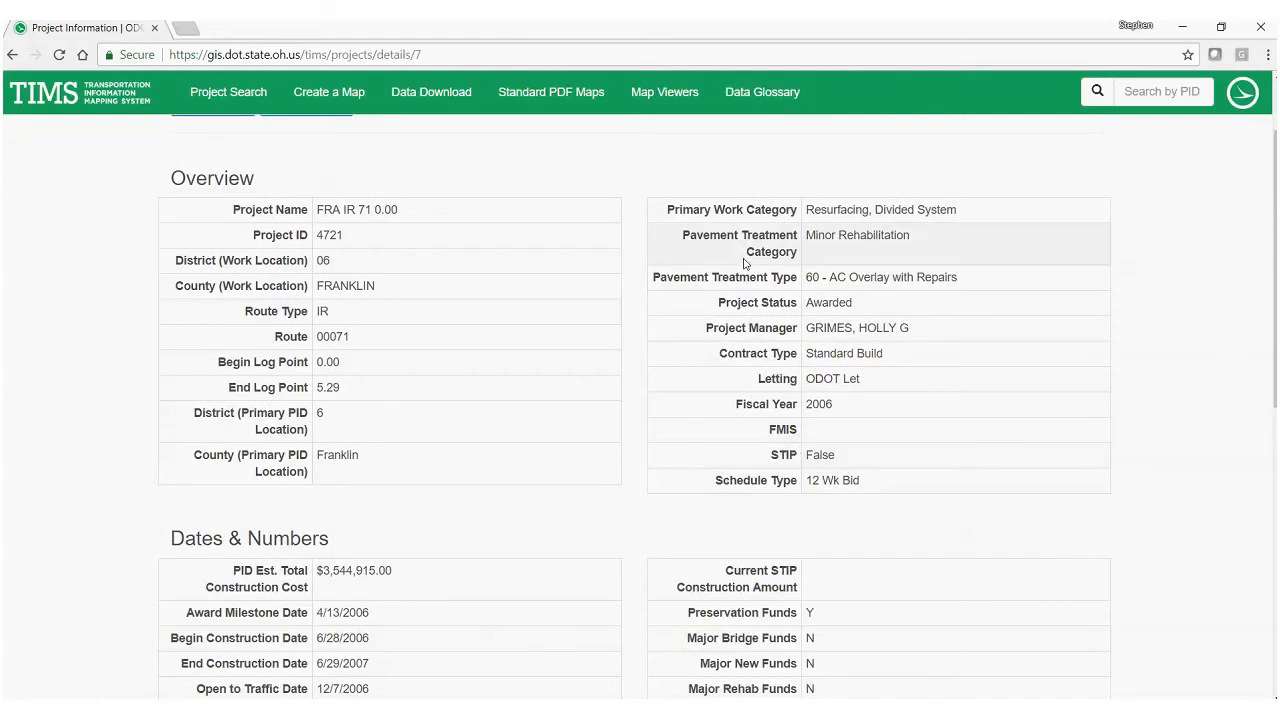
{"action": "scroll", "coordinate": [743, 264], "scroll_direction": "up", "scroll_amount": 1}
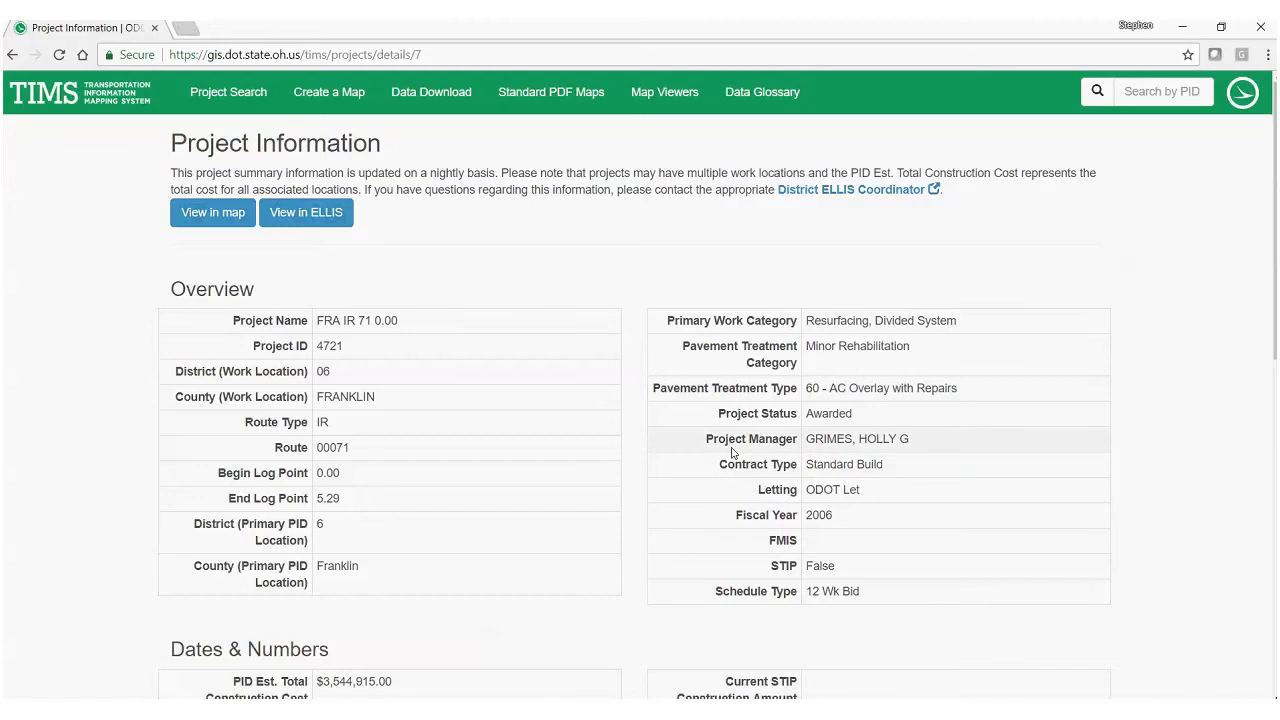
{"action": "scroll", "coordinate": [731, 445], "scroll_direction": "down", "scroll_amount": 1}
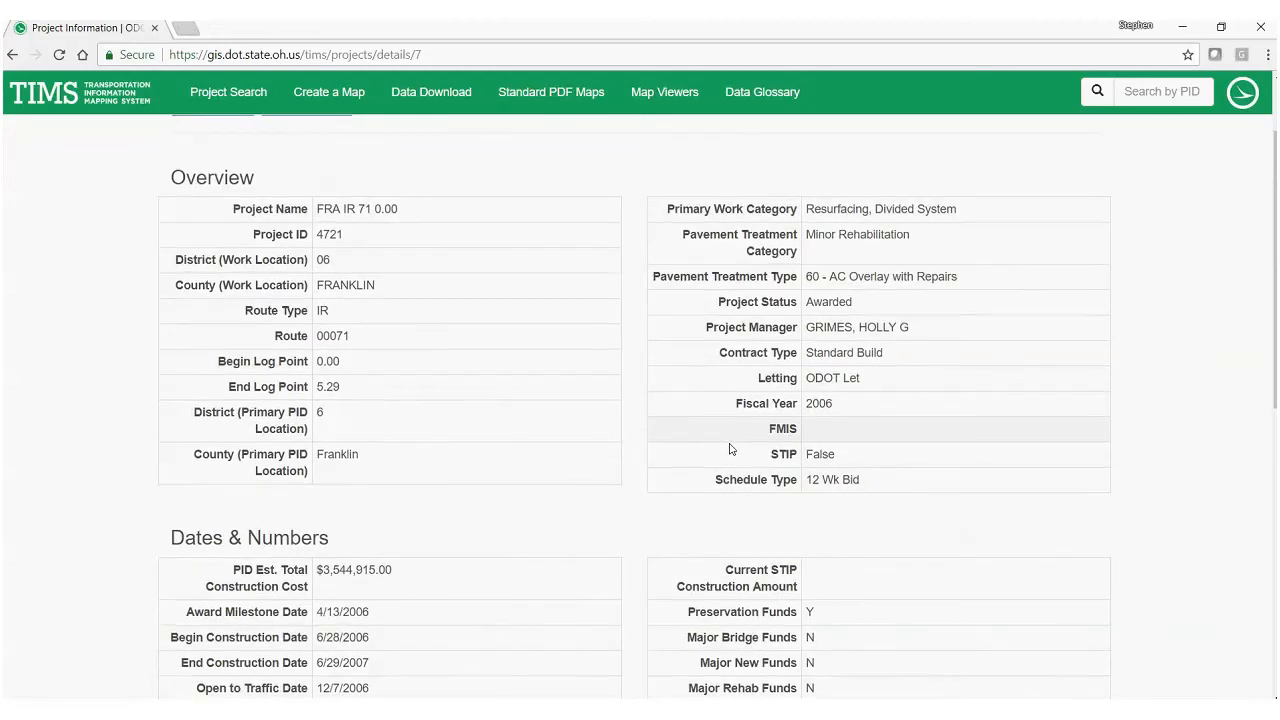
{"action": "scroll", "coordinate": [691, 429], "scroll_direction": "down", "scroll_amount": 2}
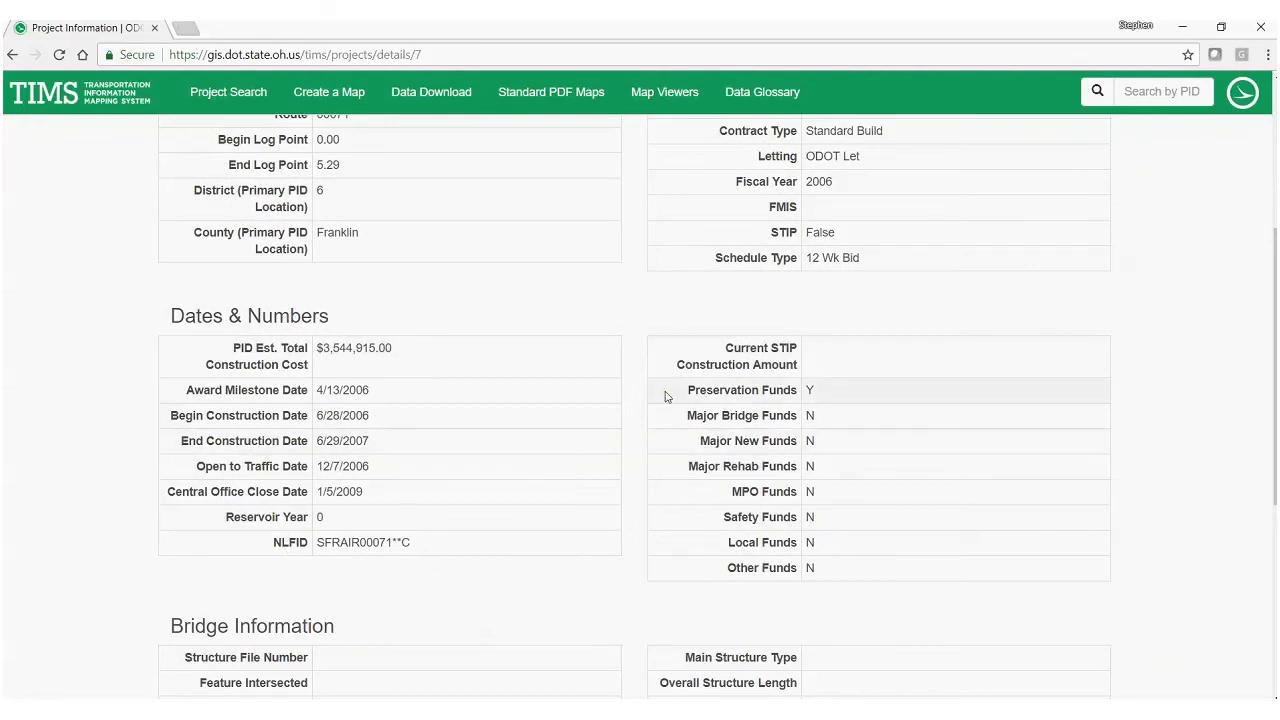
{"action": "scroll", "coordinate": [668, 393], "scroll_direction": "up", "scroll_amount": 1}
{"action": "scroll", "coordinate": [668, 393], "scroll_direction": "up", "scroll_amount": 1}
{"action": "scroll", "coordinate": [663, 403], "scroll_direction": "down", "scroll_amount": 2}
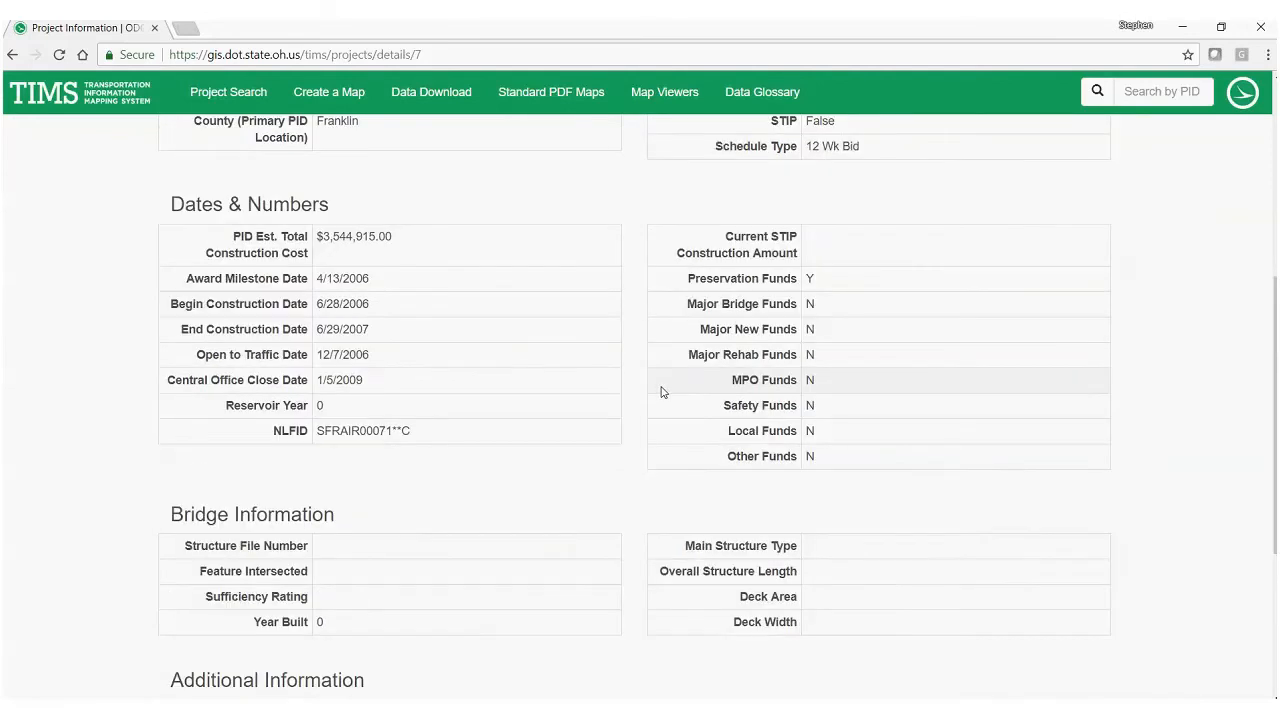
{"action": "scroll", "coordinate": [661, 392], "scroll_direction": "down", "scroll_amount": 2}
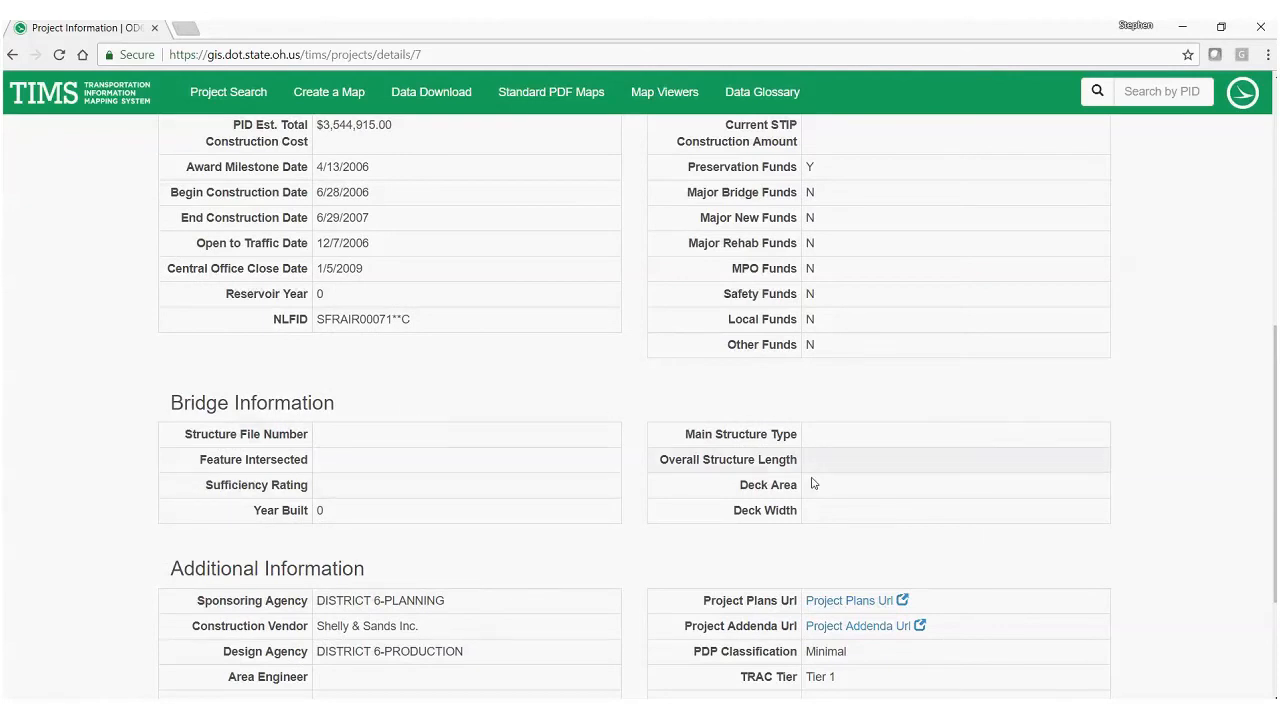
{"action": "scroll", "coordinate": [499, 450], "scroll_direction": "down", "scroll_amount": 1}
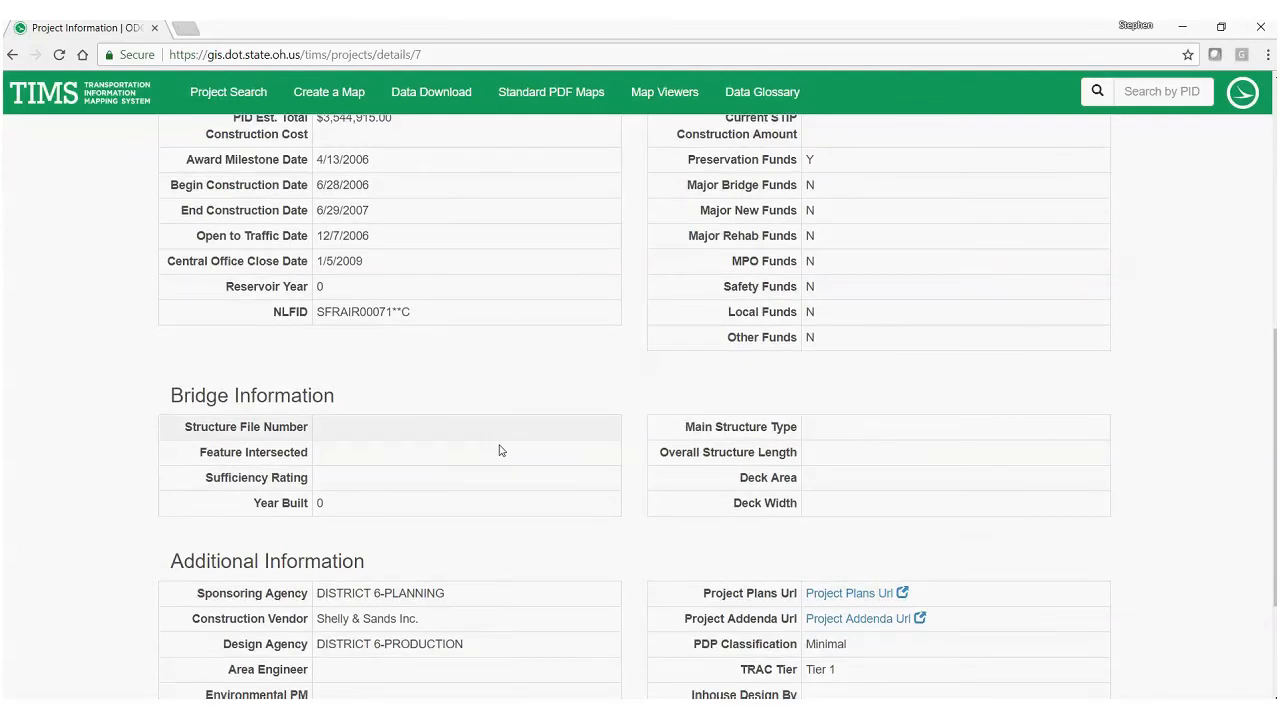
{"action": "scroll", "coordinate": [499, 450], "scroll_direction": "down", "scroll_amount": 2}
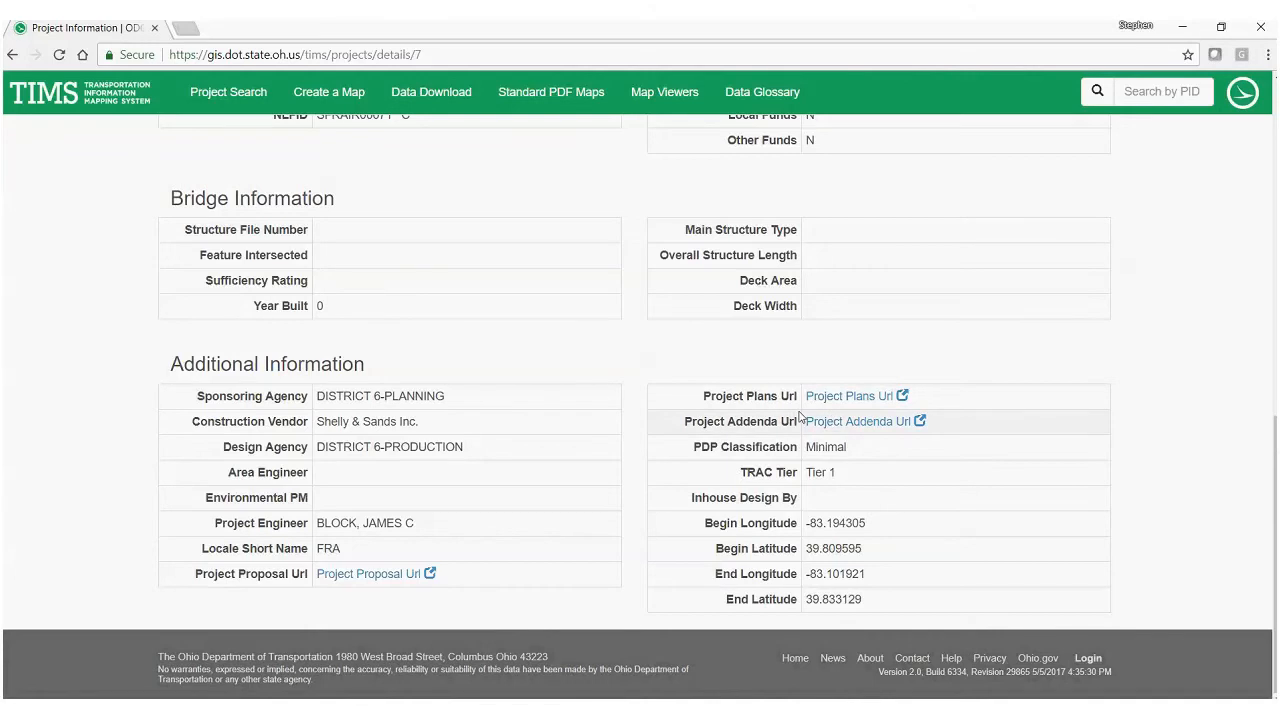
- Open the project's plans, page through the sheets up to the typical sections, and close the plan viewer
{"action": "left_click", "coordinate": [843, 398]}
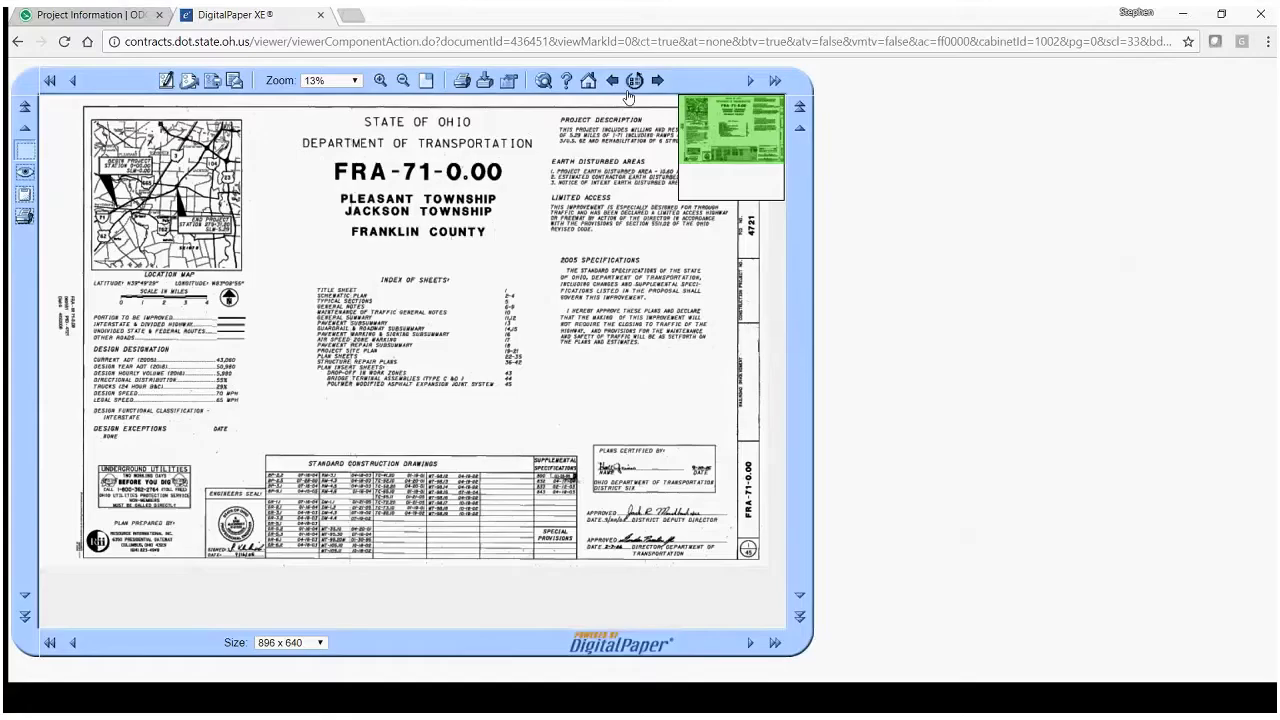
{"action": "left_click", "coordinate": [657, 82]}
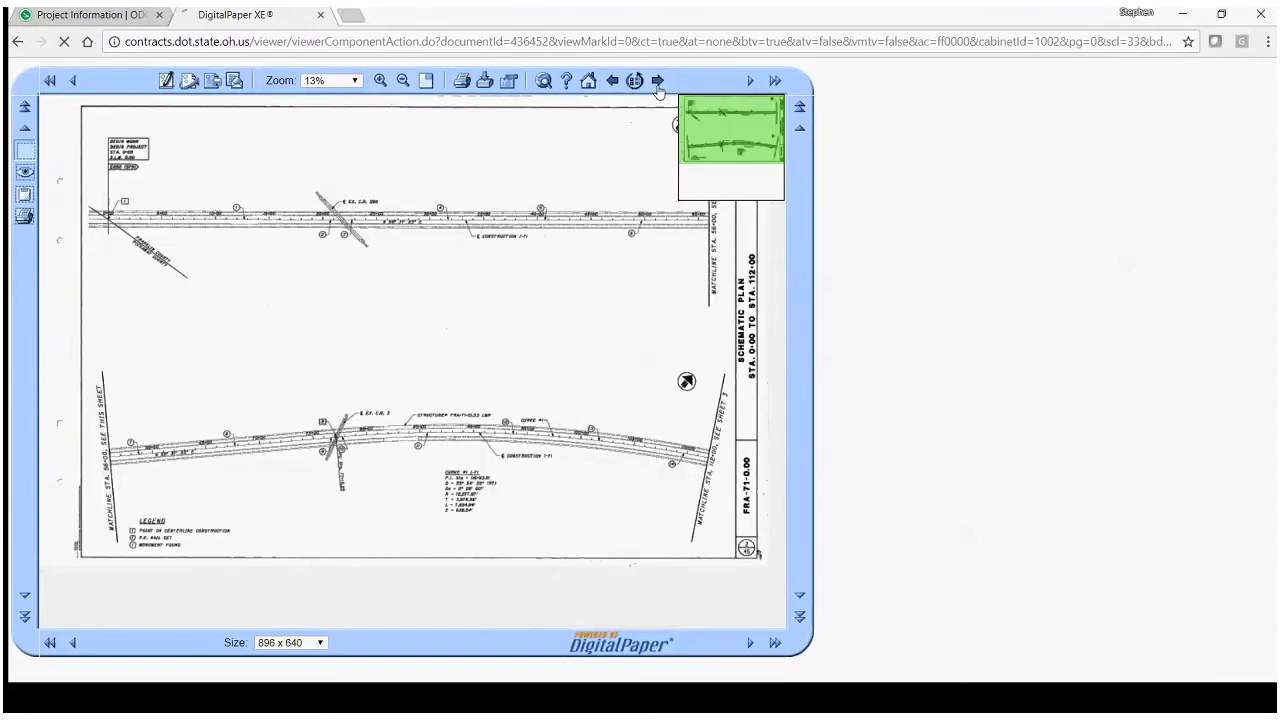
{"action": "left_click", "coordinate": [657, 82]}
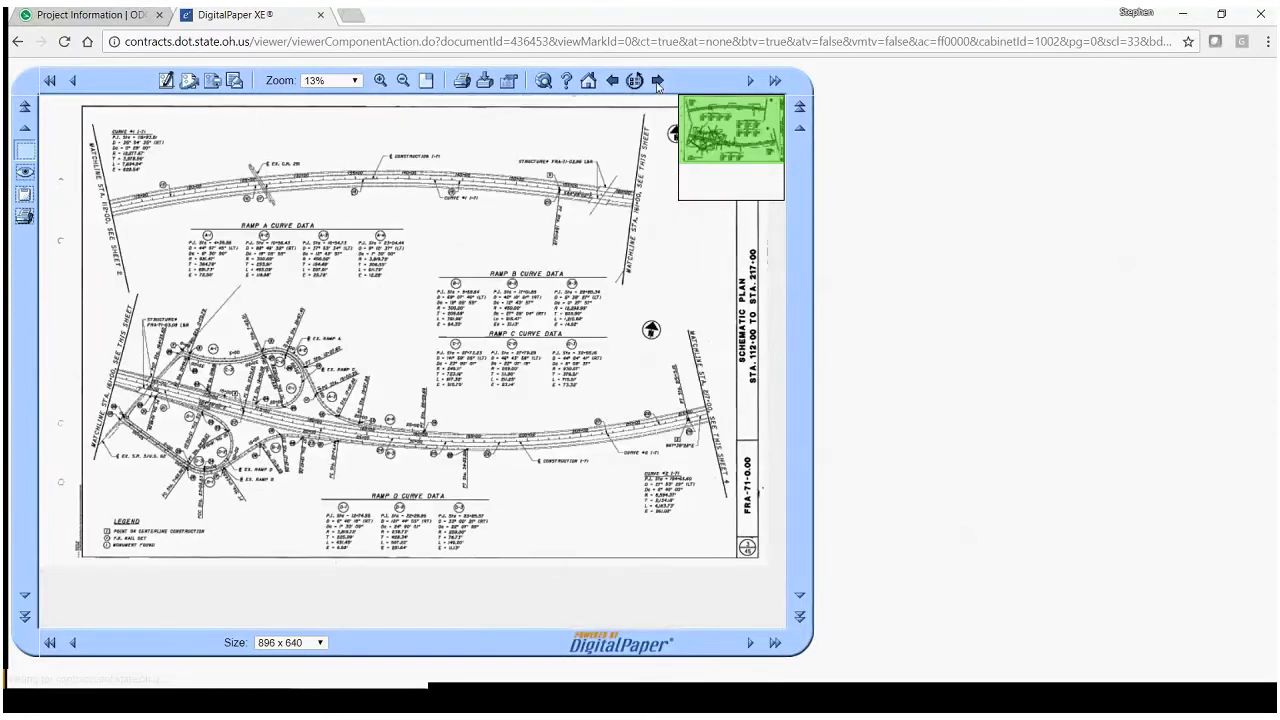
{"action": "left_click", "coordinate": [657, 82]}
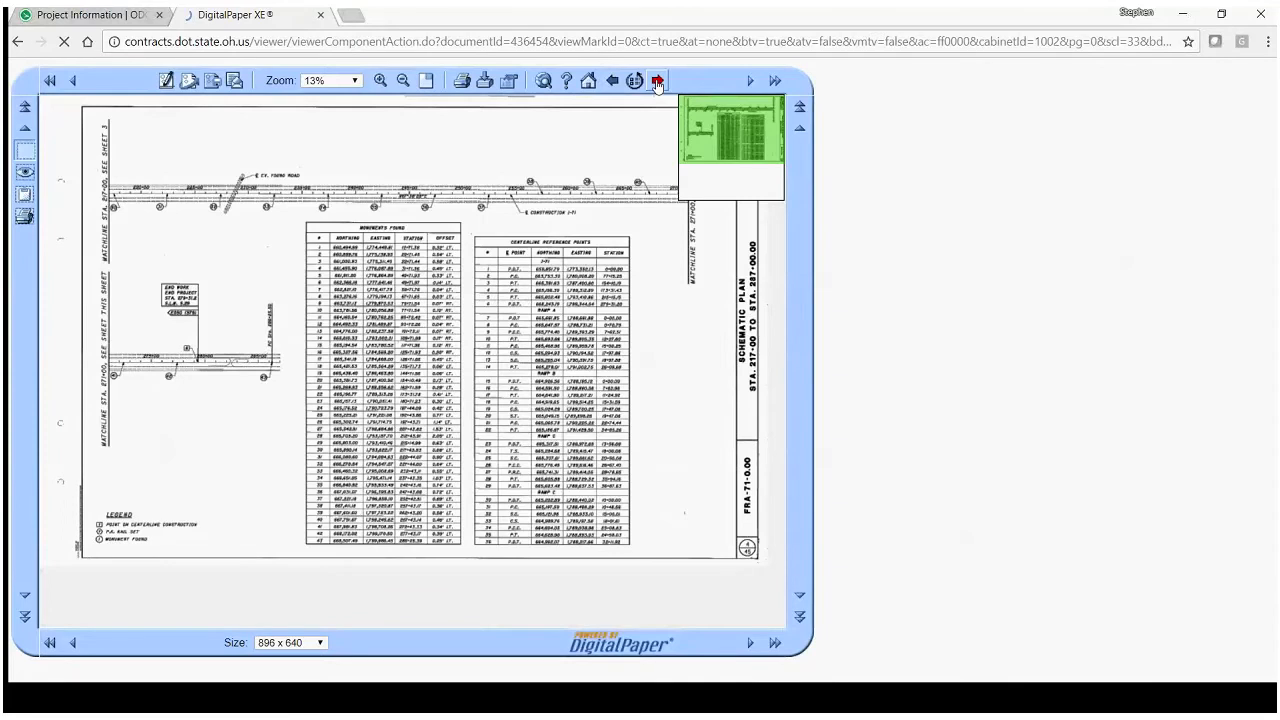
{"action": "left_click", "coordinate": [657, 82]}
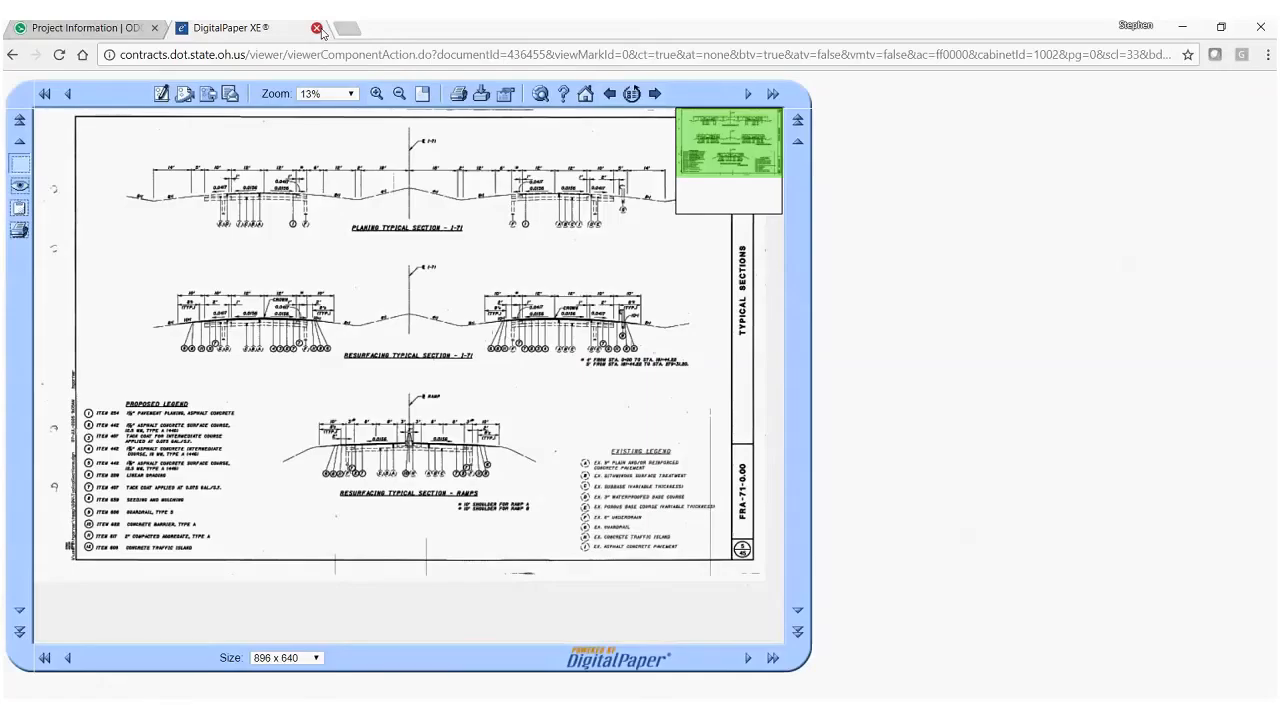
{"action": "left_click", "coordinate": [317, 28]}
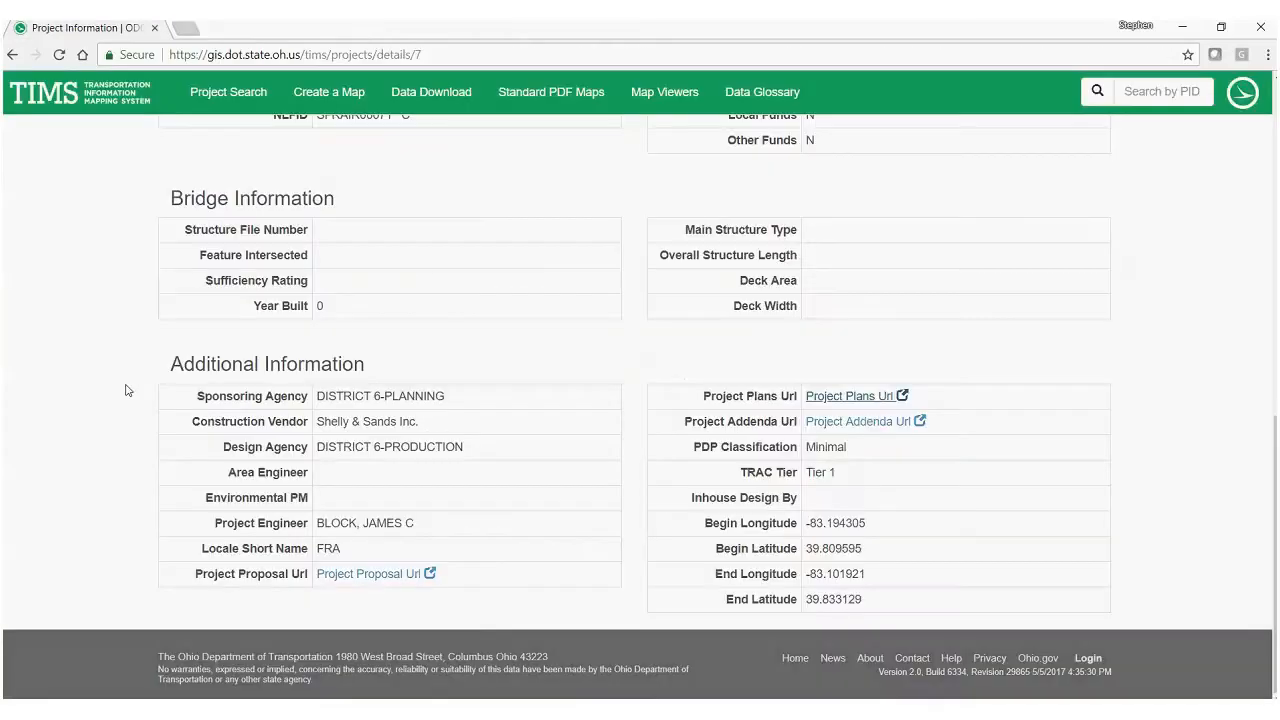
- Show the project on the map and zoom out to see its whole extent along I-71
{"action": "scroll", "coordinate": [471, 446], "scroll_direction": "up", "scroll_amount": 5}
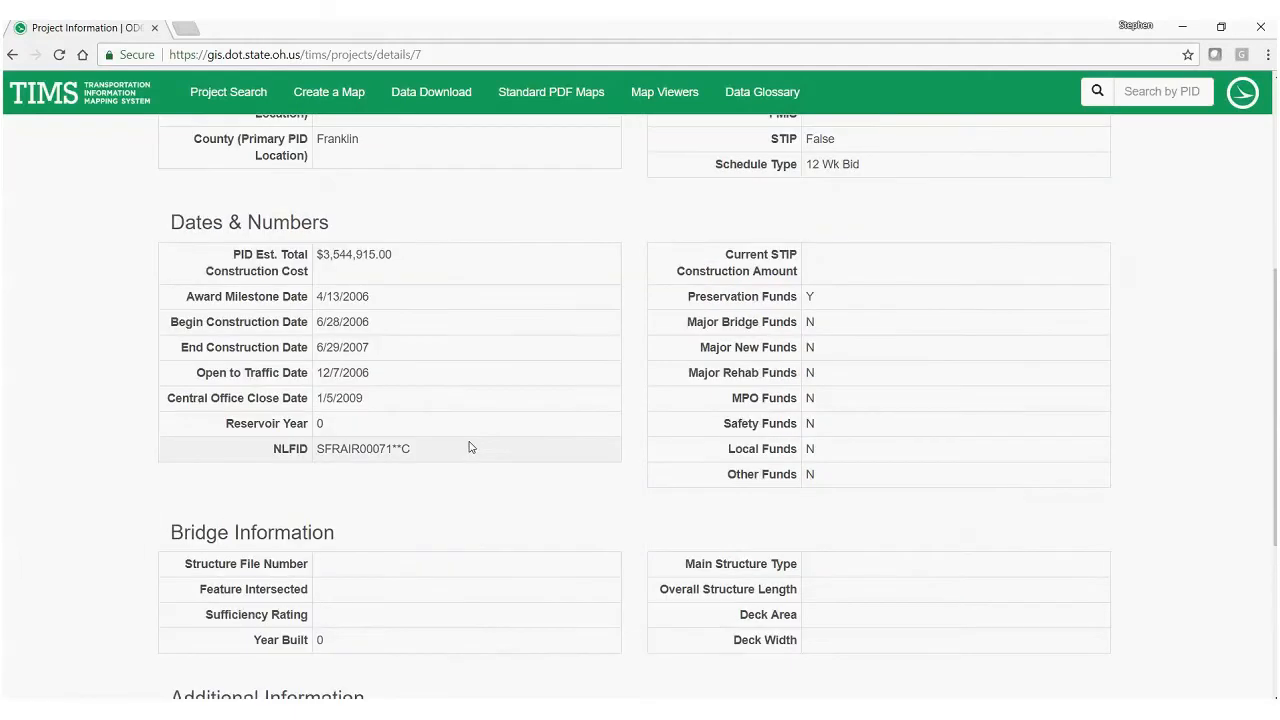
{"action": "scroll", "coordinate": [467, 455], "scroll_direction": "up", "scroll_amount": 2}
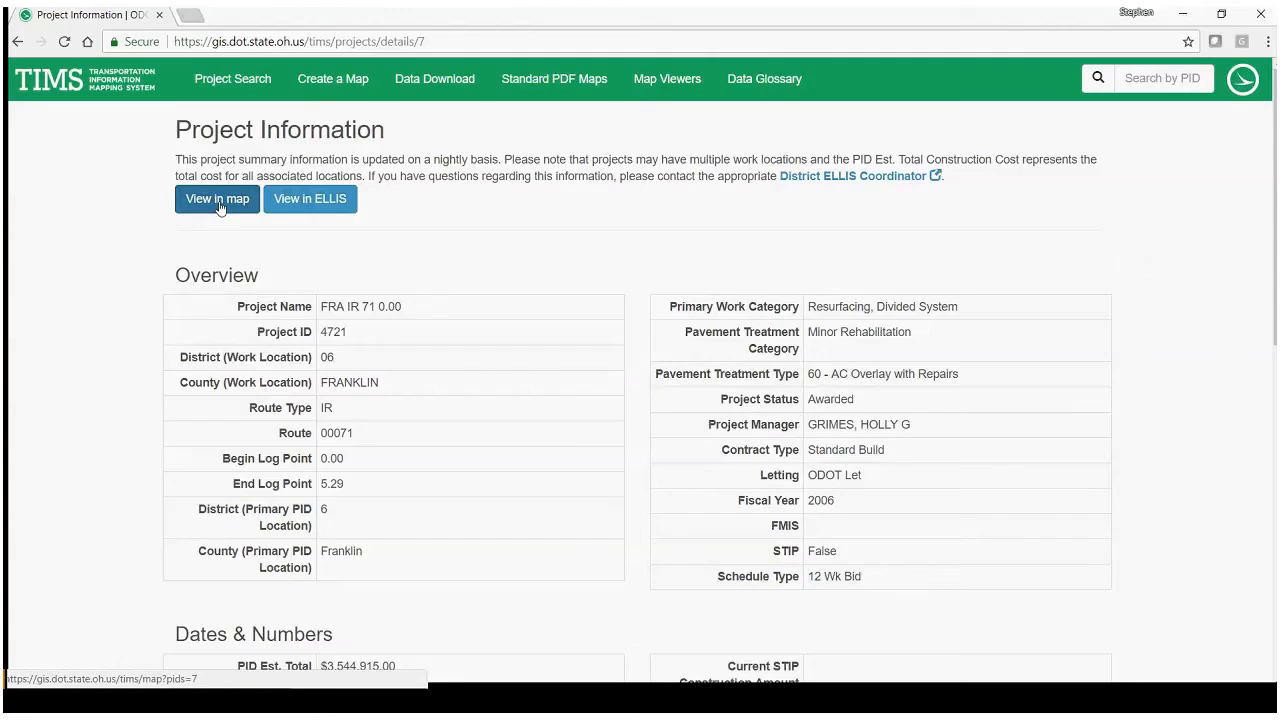
{"action": "left_click", "coordinate": [218, 200]}
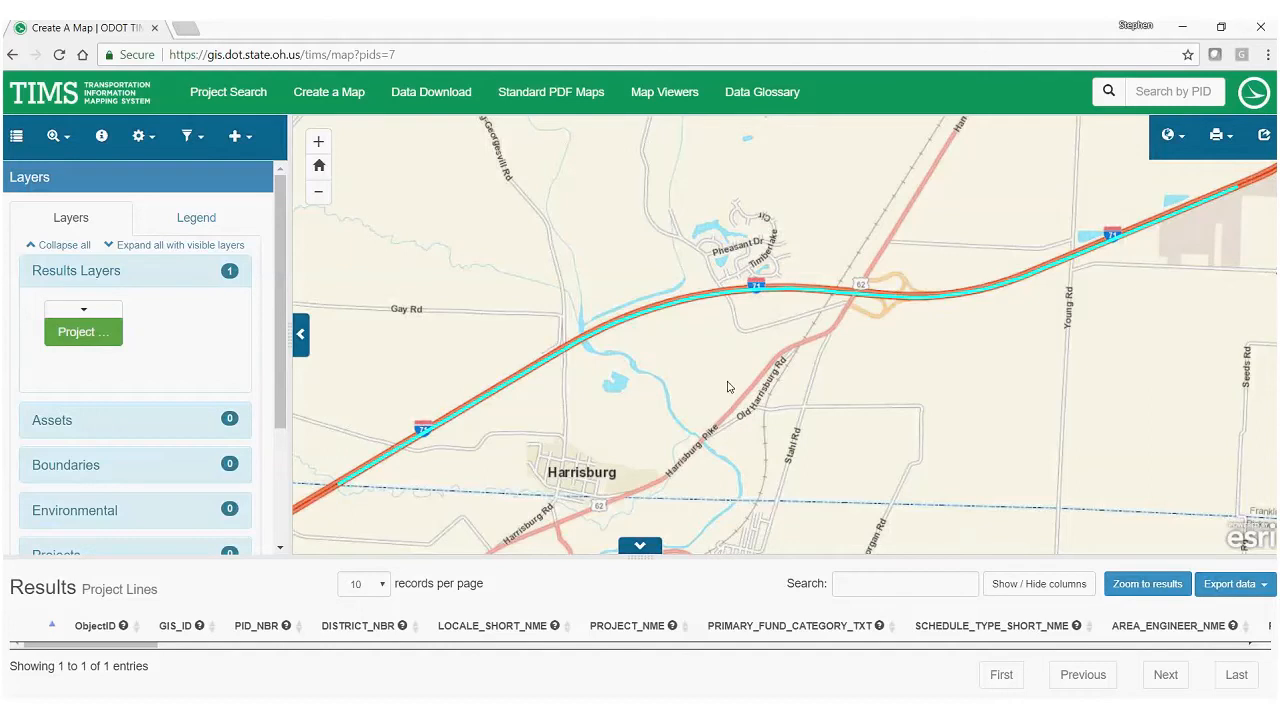
{"action": "scroll", "coordinate": [748, 381], "scroll_direction": "down", "scroll_amount": 2}
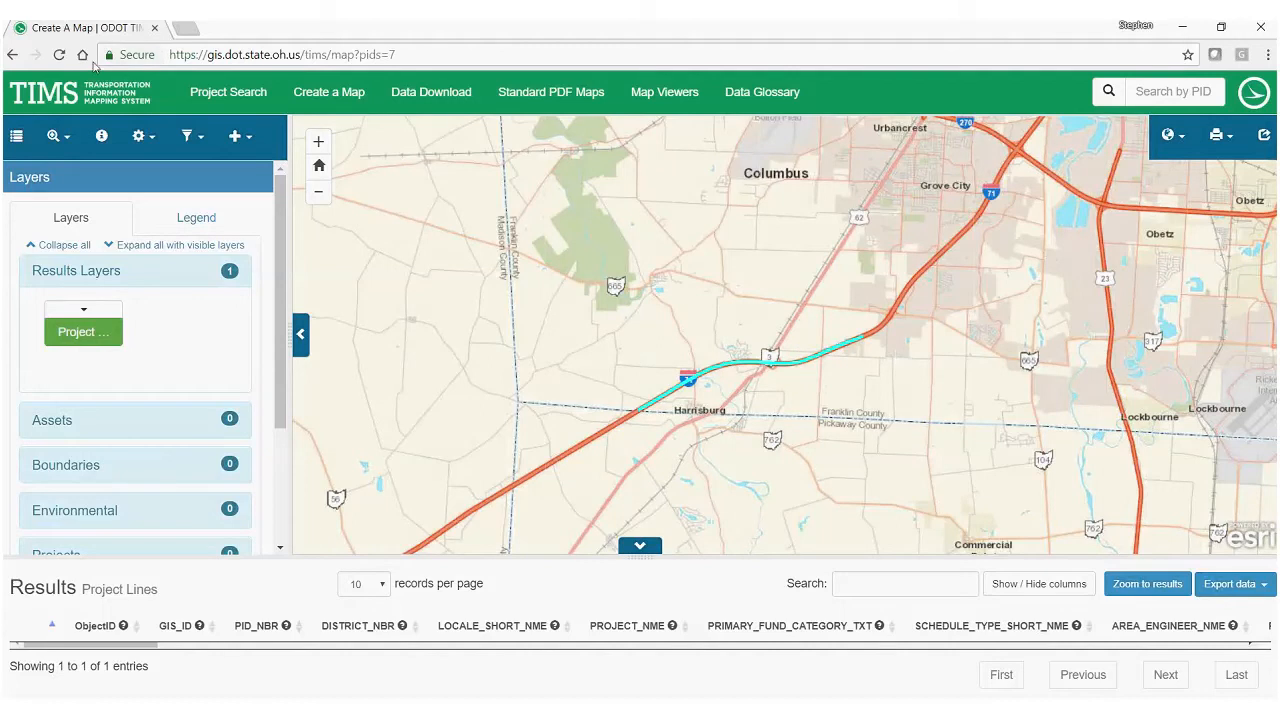
- Return to project 4721's information page, open the project in ELLIS, and view its bridge information
{"action": "left_click", "coordinate": [13, 57]}
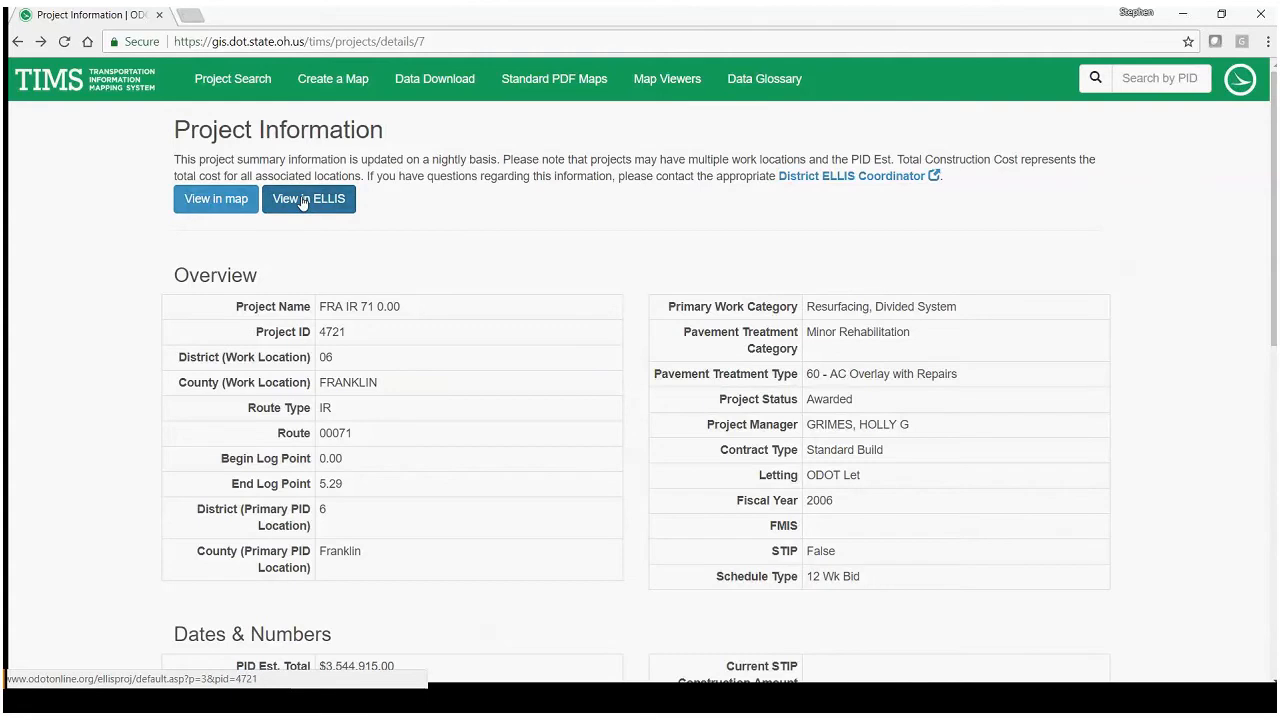
{"action": "left_click", "coordinate": [302, 202]}
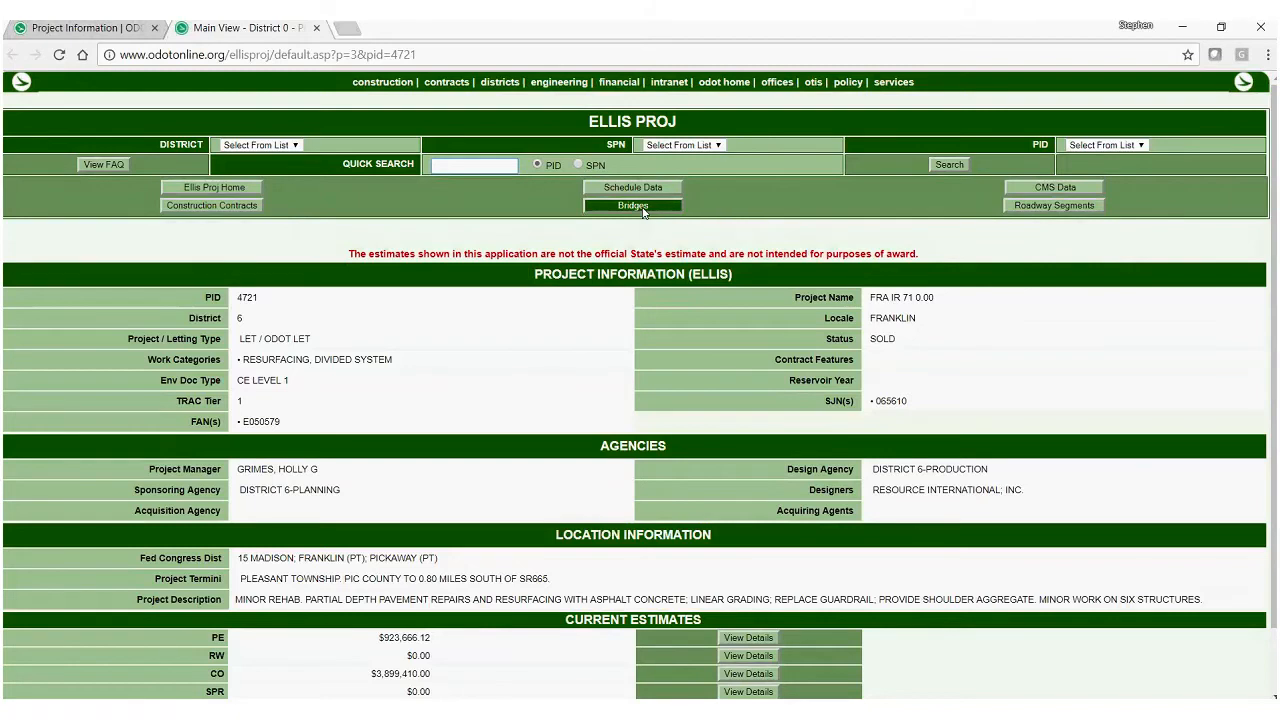
{"action": "left_click", "coordinate": [633, 205]}
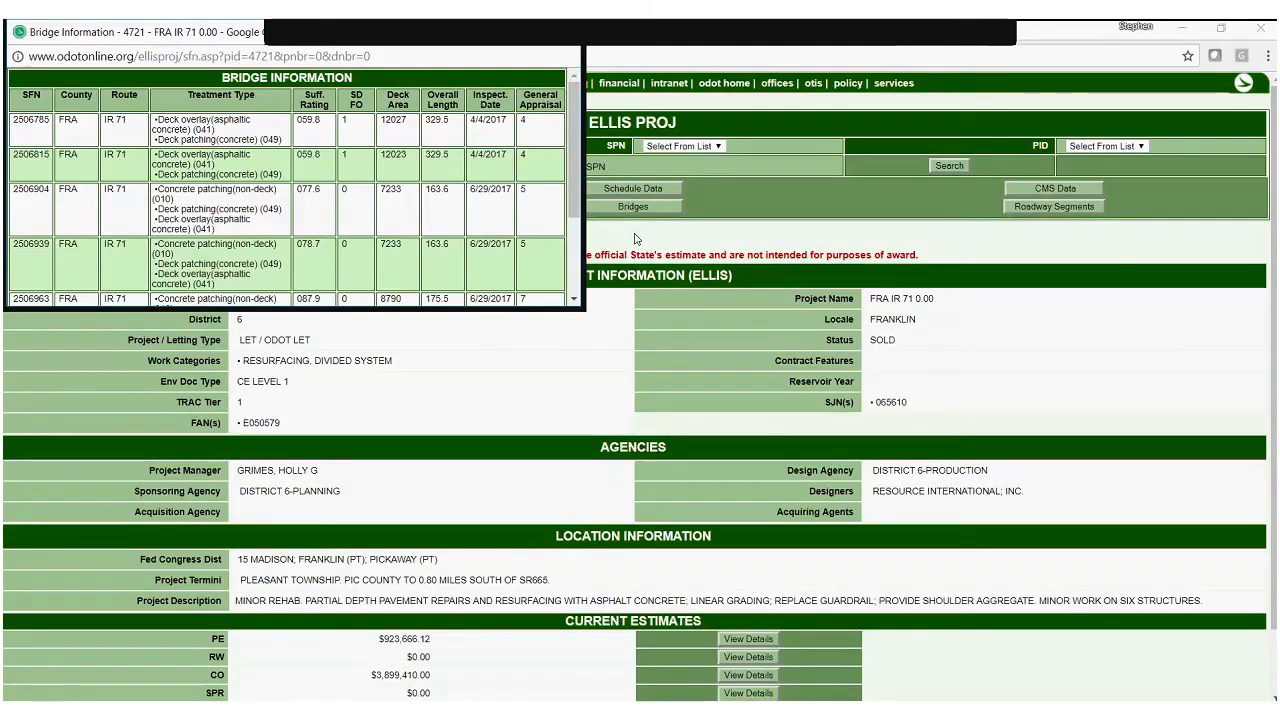
{"action": "left_click", "coordinate": [652, 28]}
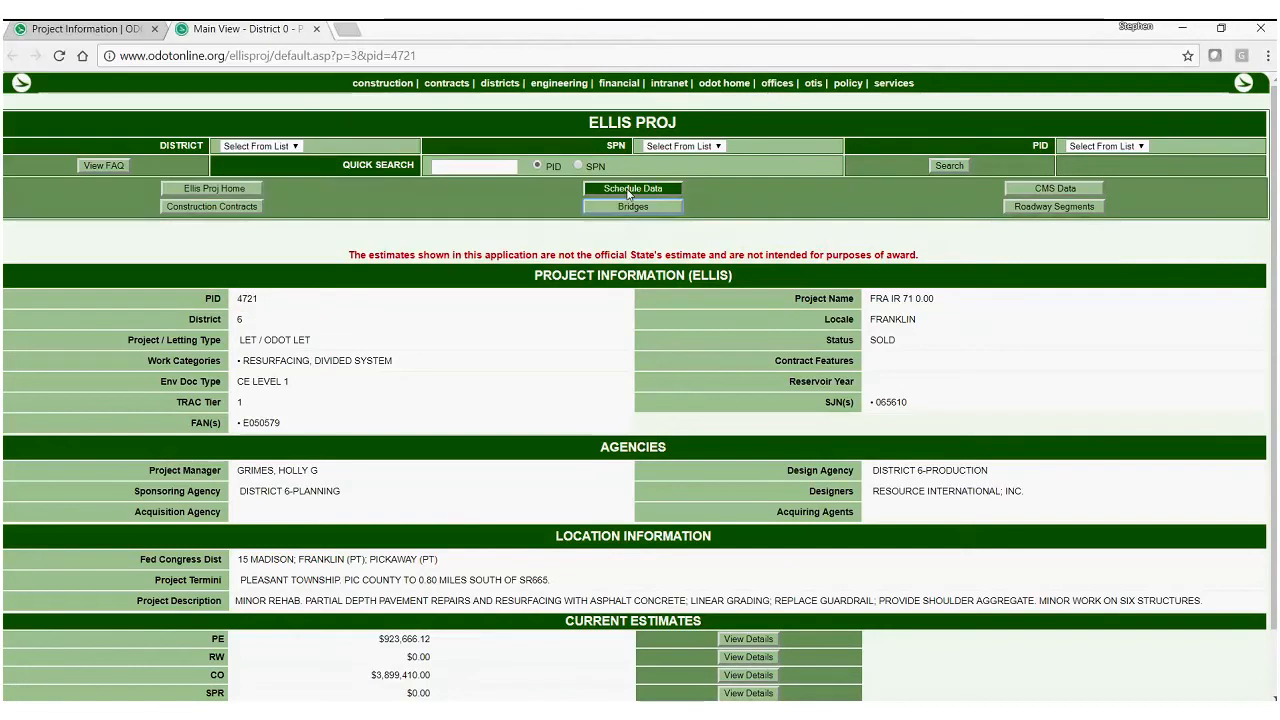
- View the project's schedule data in ELLIS and close the ELLIS page
{"action": "left_click", "coordinate": [629, 190]}
{"action": "scroll", "coordinate": [313, 222], "scroll_direction": "down", "scroll_amount": 2}
{"action": "scroll", "coordinate": [313, 222], "scroll_direction": "up", "scroll_amount": 2}
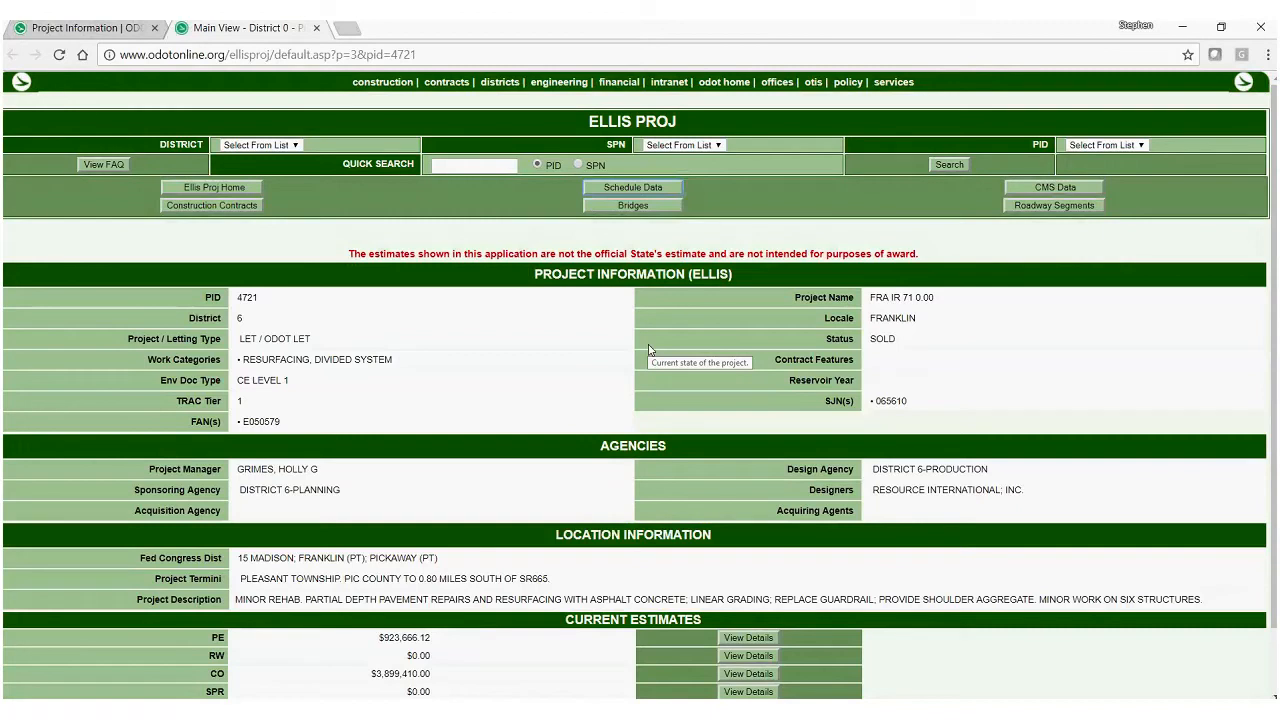
{"action": "left_click", "coordinate": [316, 28]}
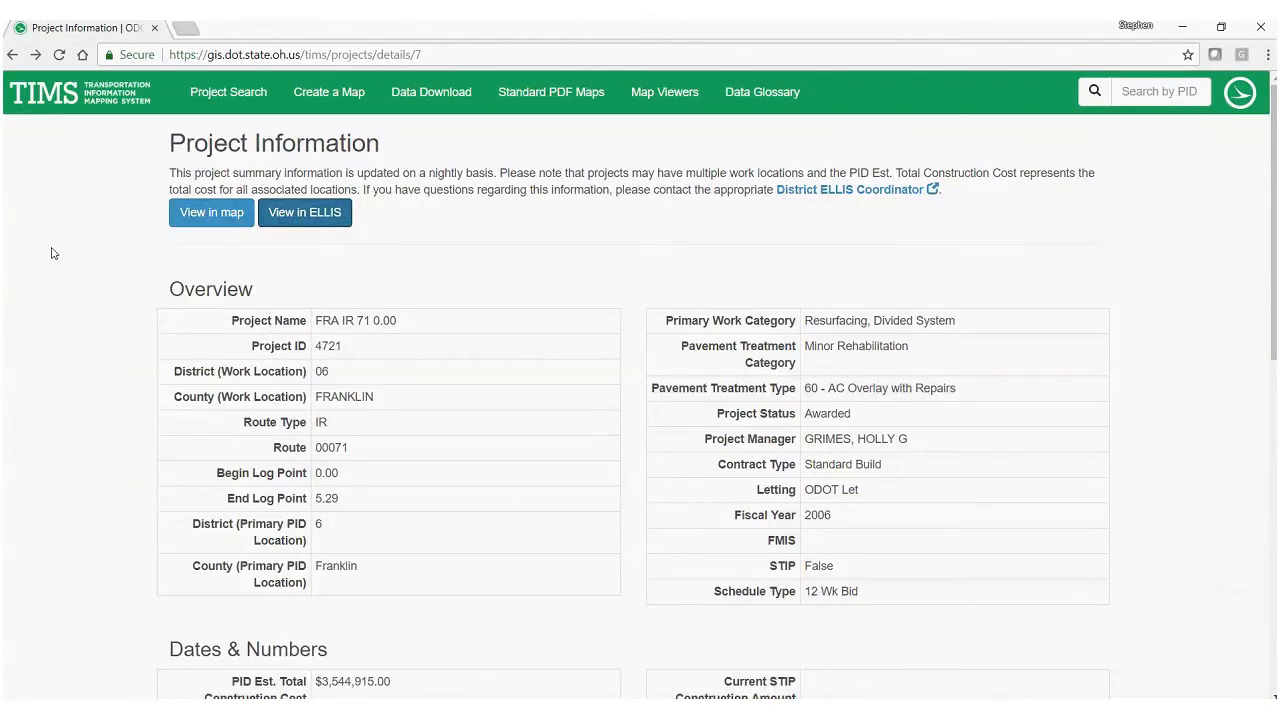
- Go back from the project information to the Transportation Project Search page with the District 06, Franklin County results
{"action": "scroll", "coordinate": [181, 478], "scroll_direction": "down", "scroll_amount": 2}
{"action": "scroll", "coordinate": [178, 478], "scroll_direction": "up", "scroll_amount": 2}
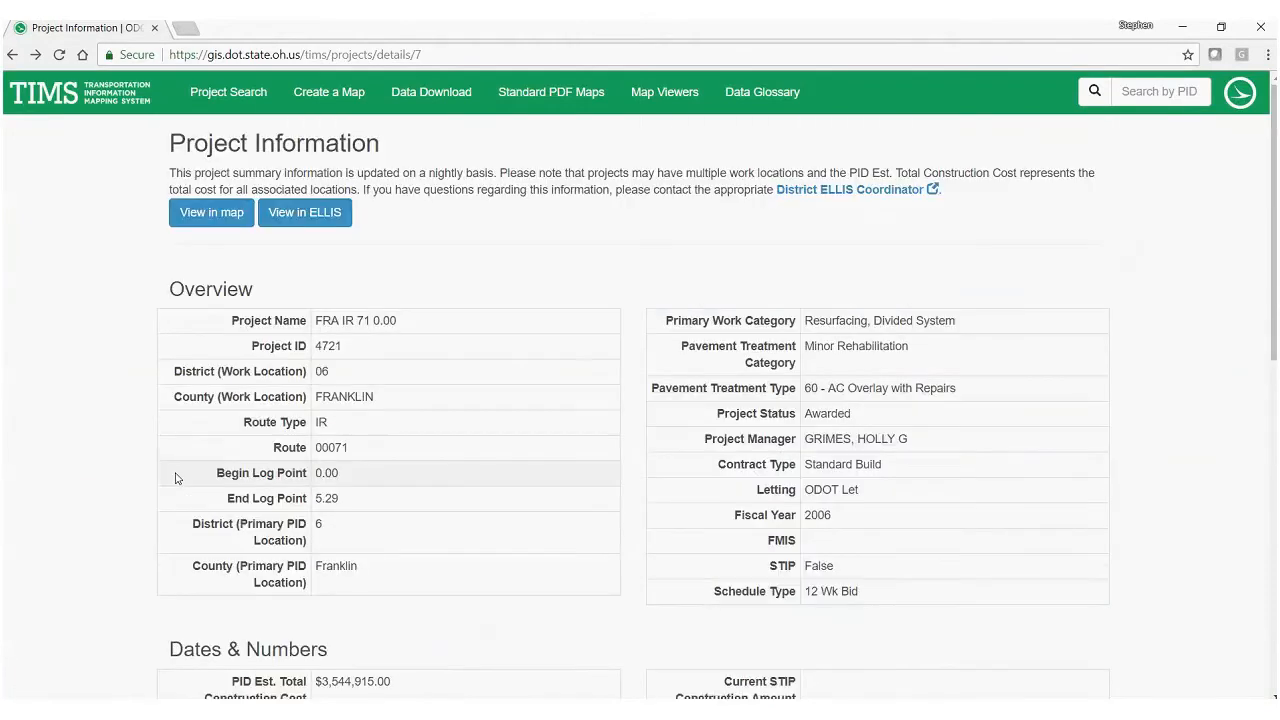
{"action": "left_click", "coordinate": [12, 55]}
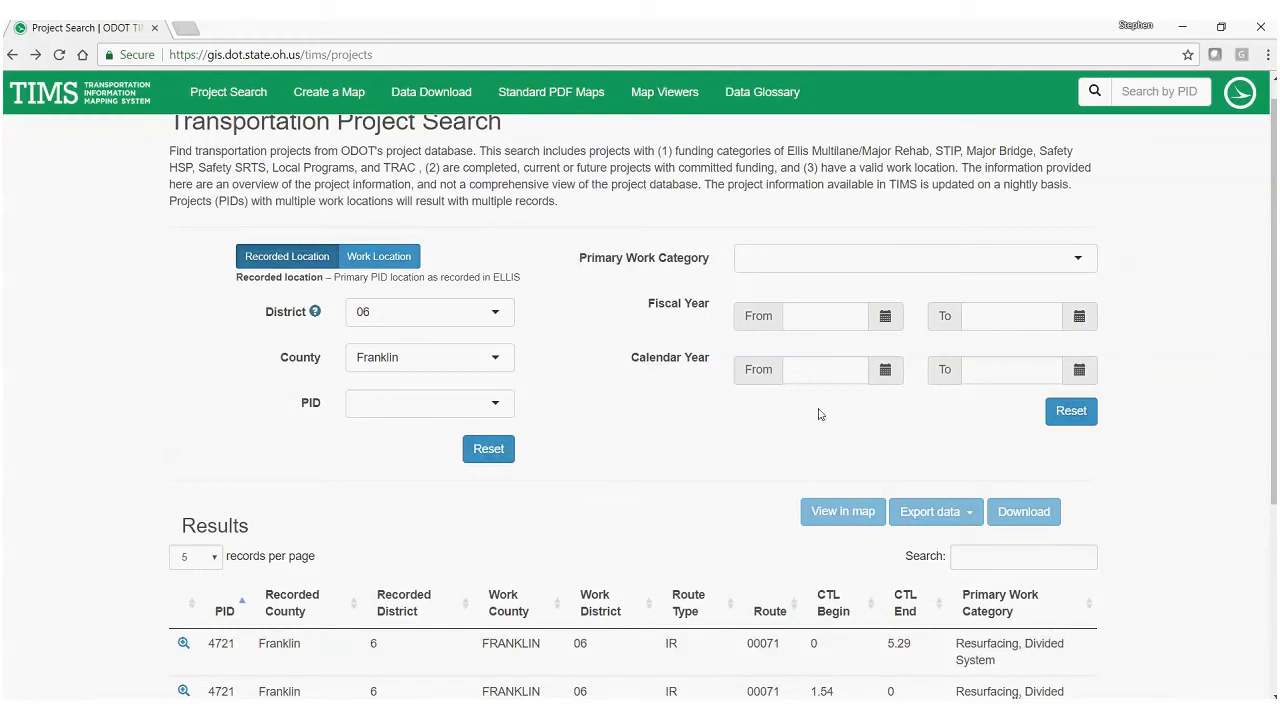
{"action": "left_click", "coordinate": [977, 554]}
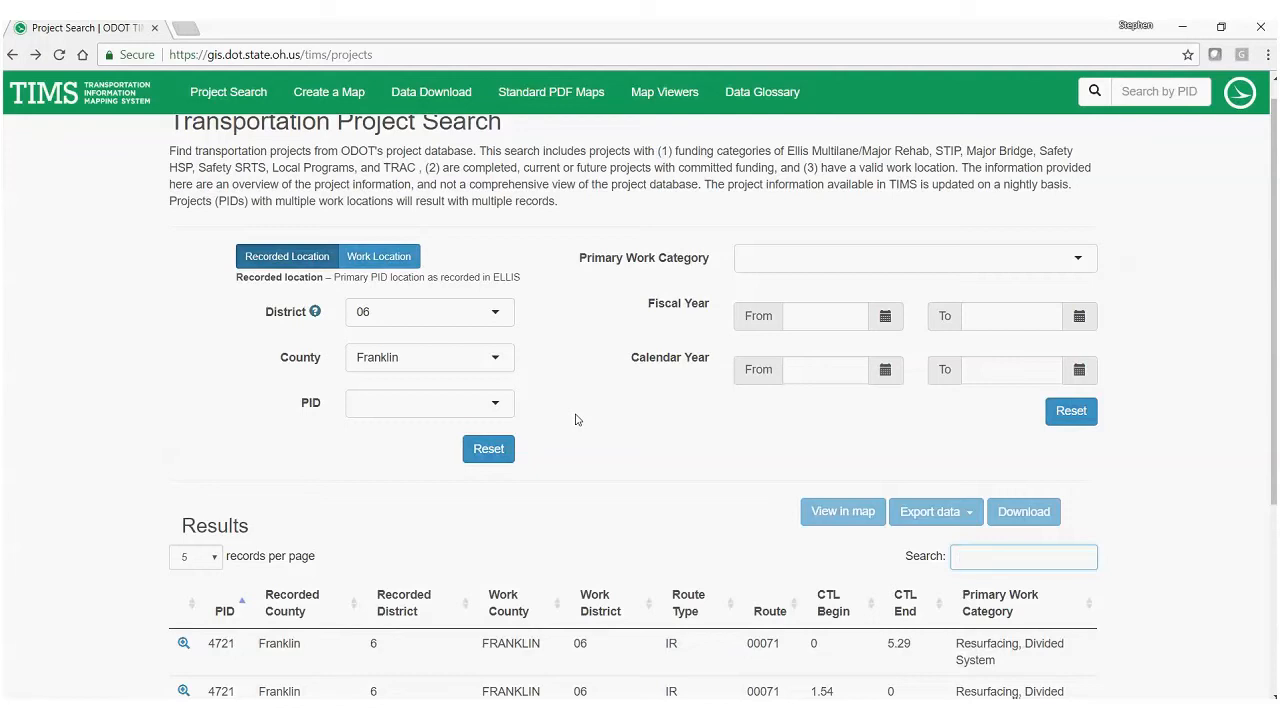
{"action": "left_click", "coordinate": [133, 355]}
- Select the first five project 4721 records in the results and show them together on the map
{"action": "scroll", "coordinate": [140, 357], "scroll_direction": "down", "scroll_amount": 2}
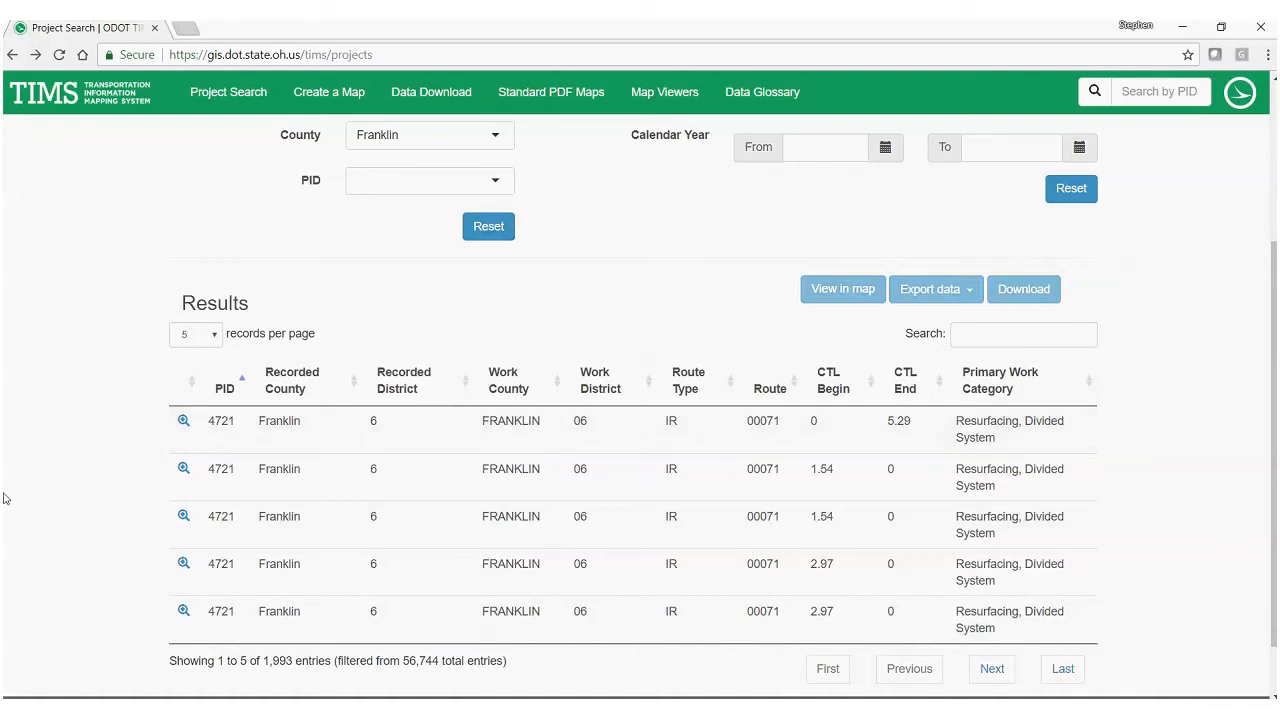
{"action": "left_click", "coordinate": [240, 437]}
{"action": "left_click", "coordinate": [502, 451]}
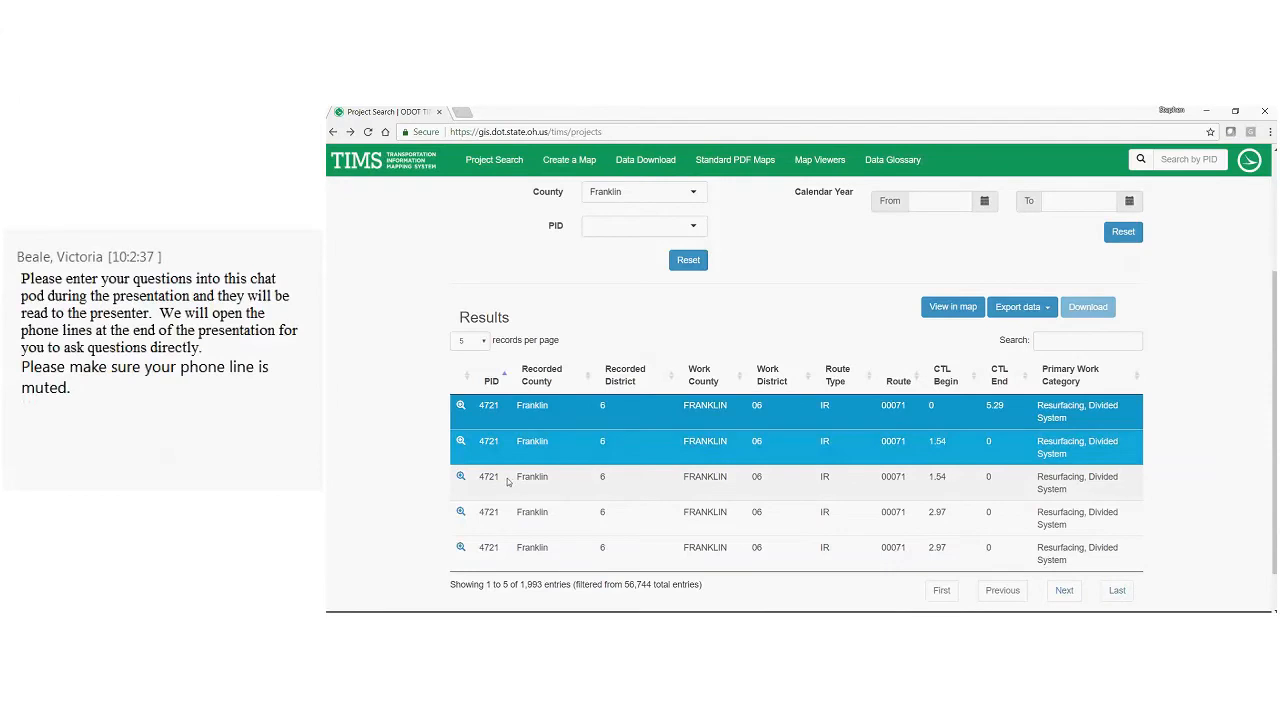
{"action": "left_click", "coordinate": [511, 482]}
{"action": "left_click", "coordinate": [508, 522]}
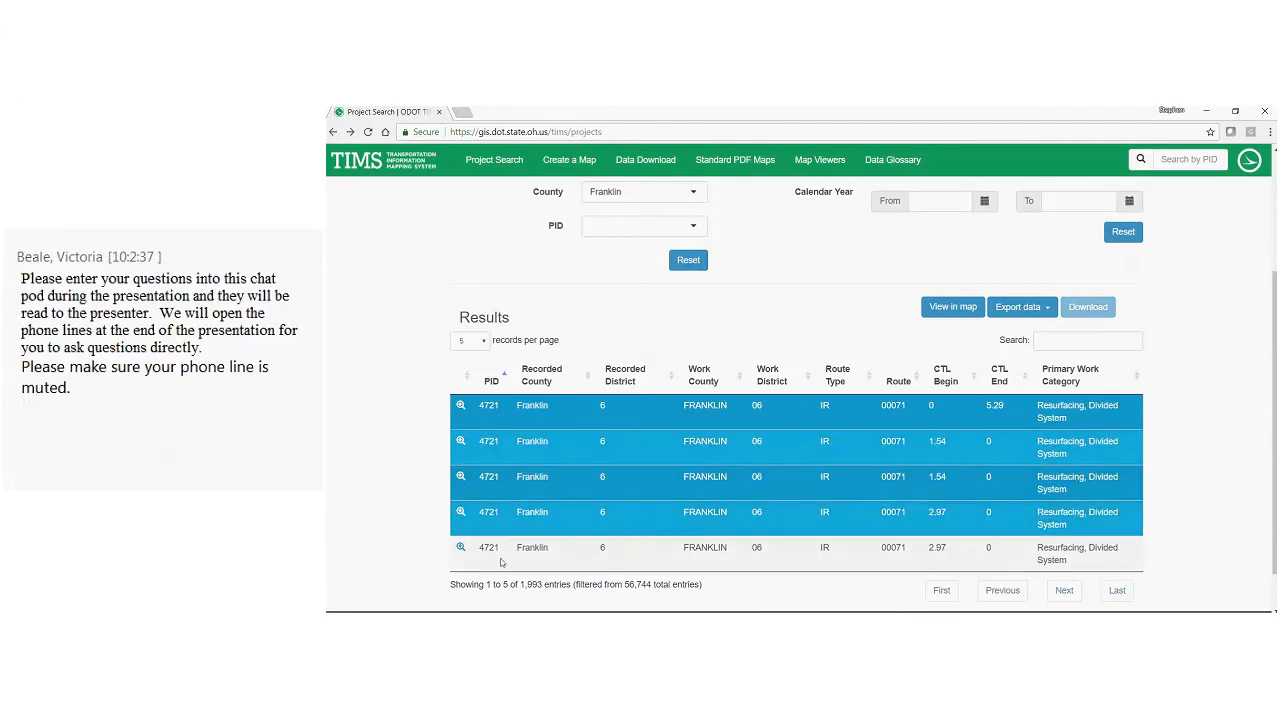
{"action": "left_click", "coordinate": [494, 557]}
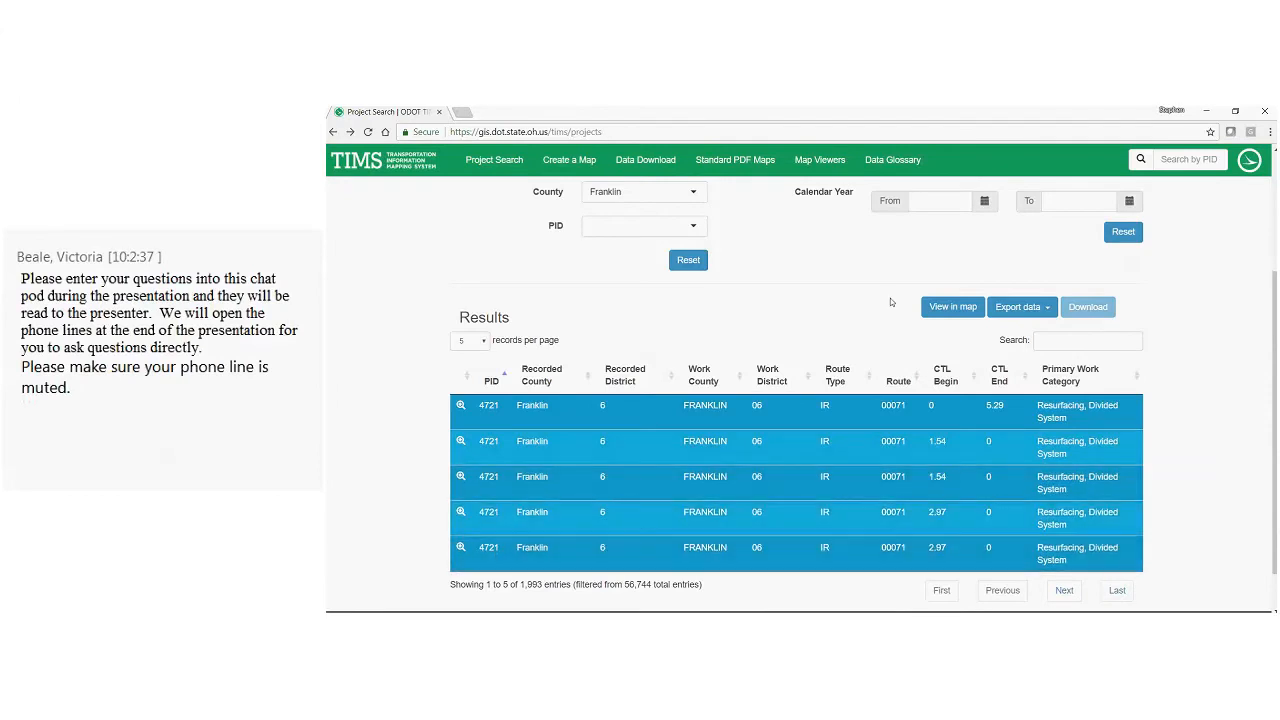
{"action": "left_click", "coordinate": [953, 307]}
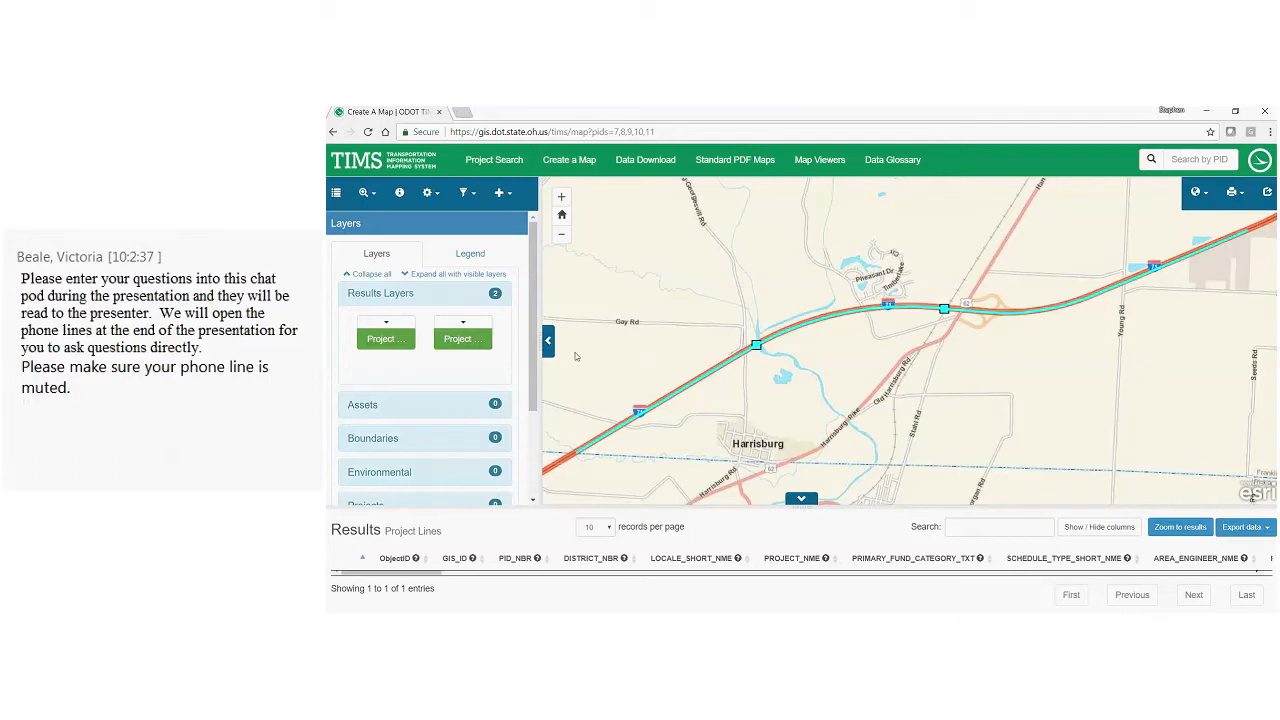
- Return to the project search from the map and select the five listed project 4721 records again
{"action": "left_click", "coordinate": [335, 133]}
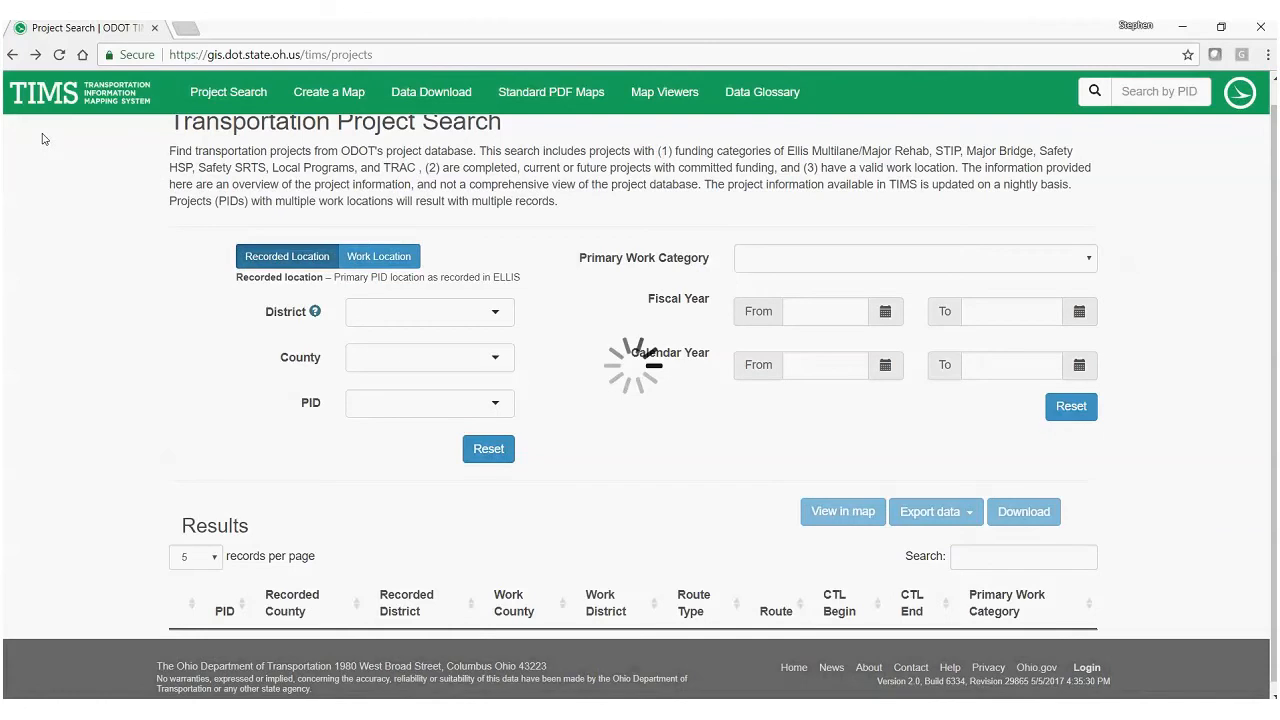
{"action": "scroll", "coordinate": [148, 272], "scroll_direction": "down", "scroll_amount": 2}
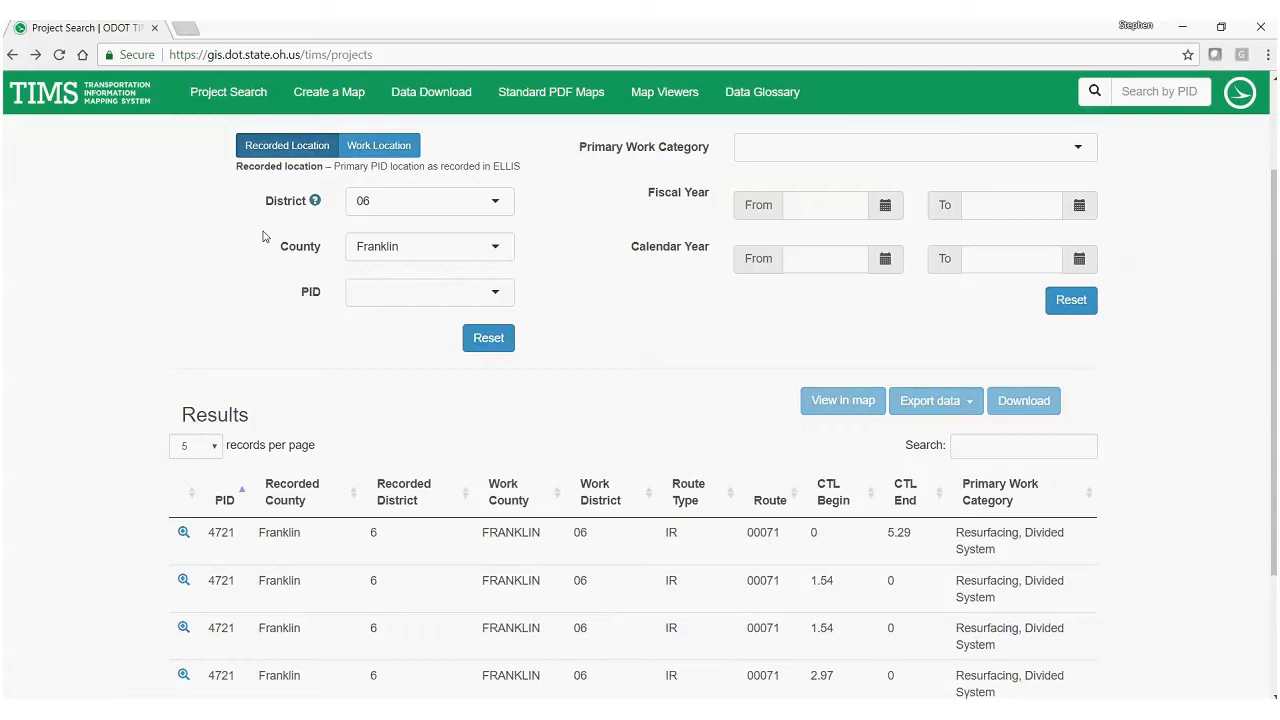
{"action": "left_click", "coordinate": [392, 560]}
{"action": "scroll", "coordinate": [394, 590], "scroll_direction": "down", "scroll_amount": 2}
{"action": "left_click", "coordinate": [394, 483]}
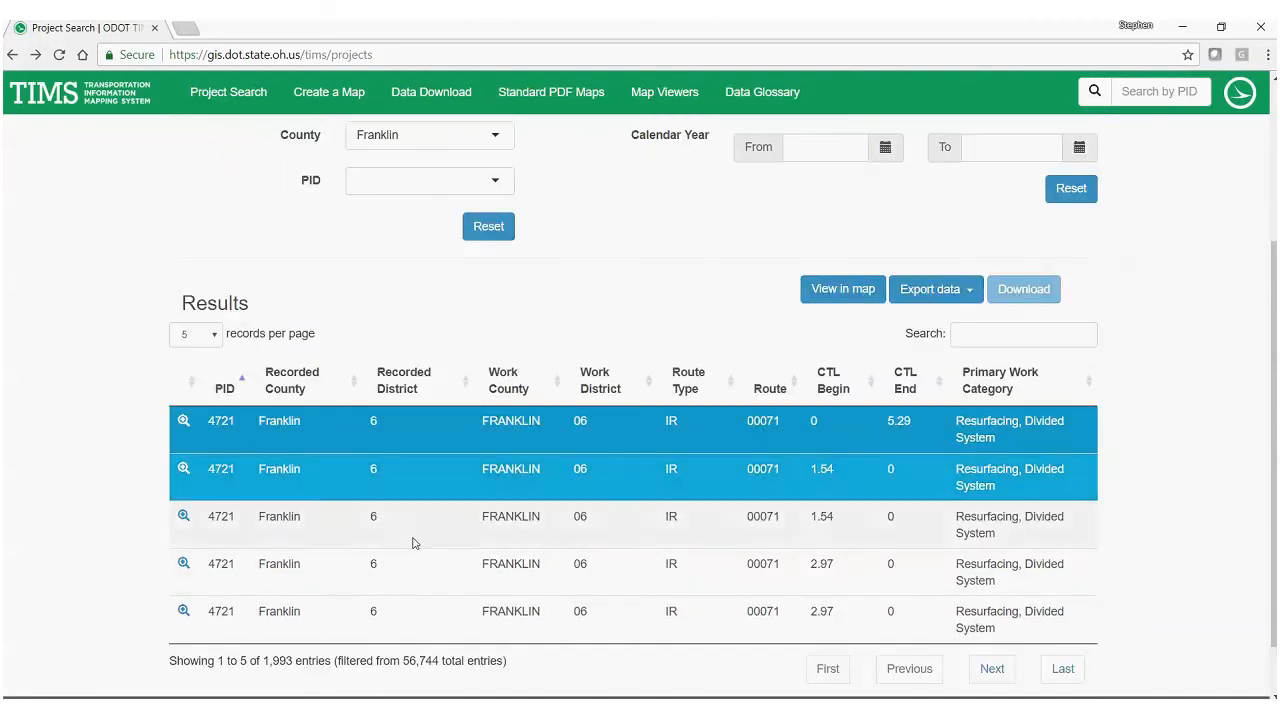
{"action": "left_click", "coordinate": [414, 538]}
{"action": "left_click", "coordinate": [416, 592]}
{"action": "left_click", "coordinate": [418, 612]}
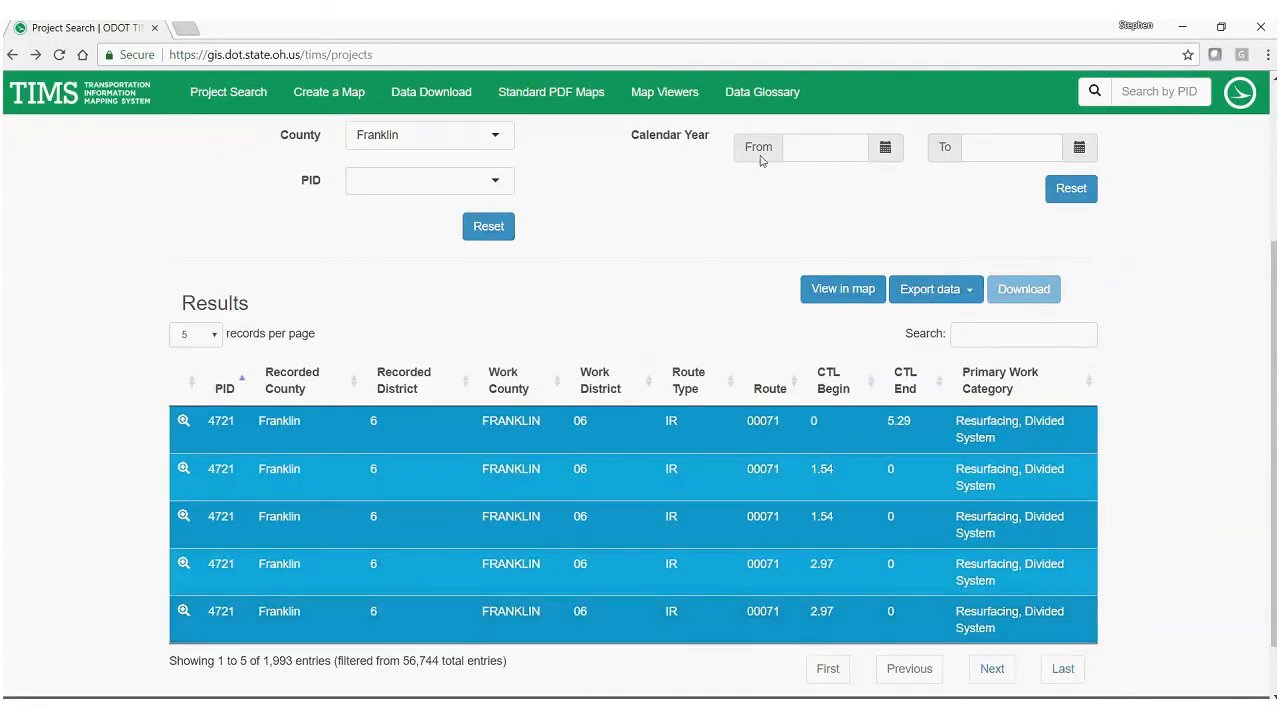
- Export the selected project records to Excel, download the export, and open the downloaded zip file
{"action": "left_click", "coordinate": [933, 291]}
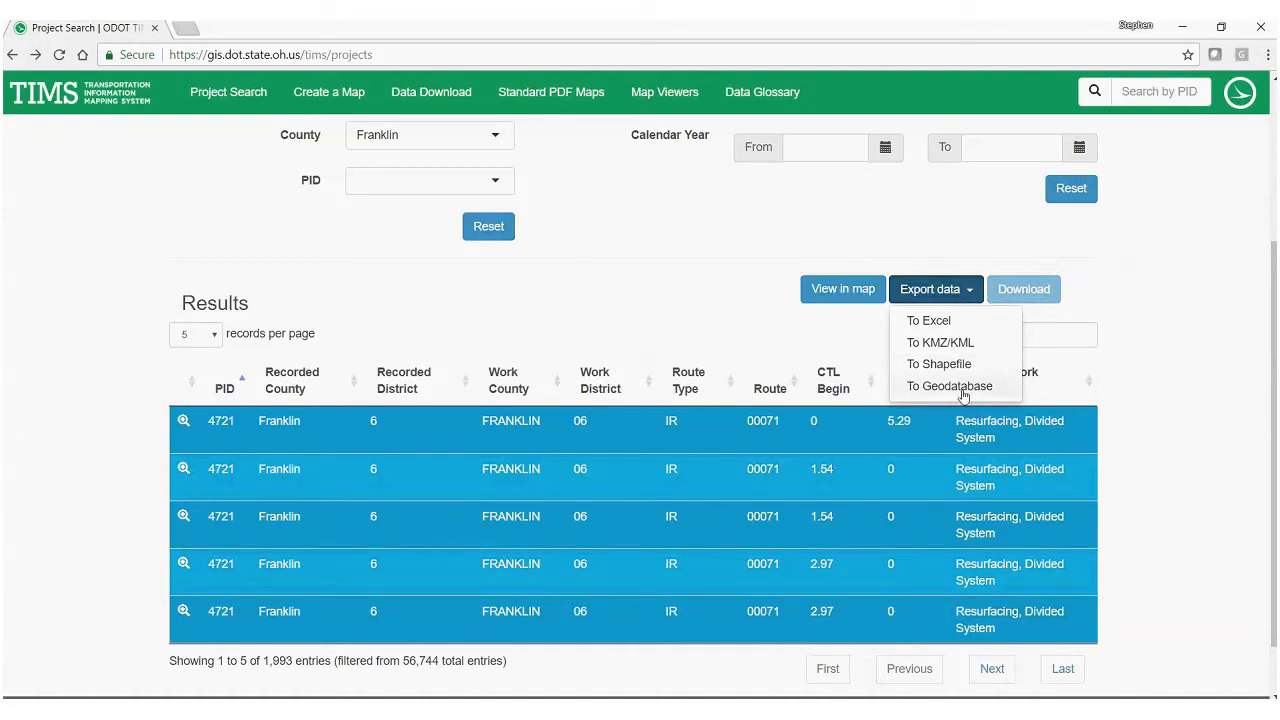
{"action": "left_click", "coordinate": [929, 321]}
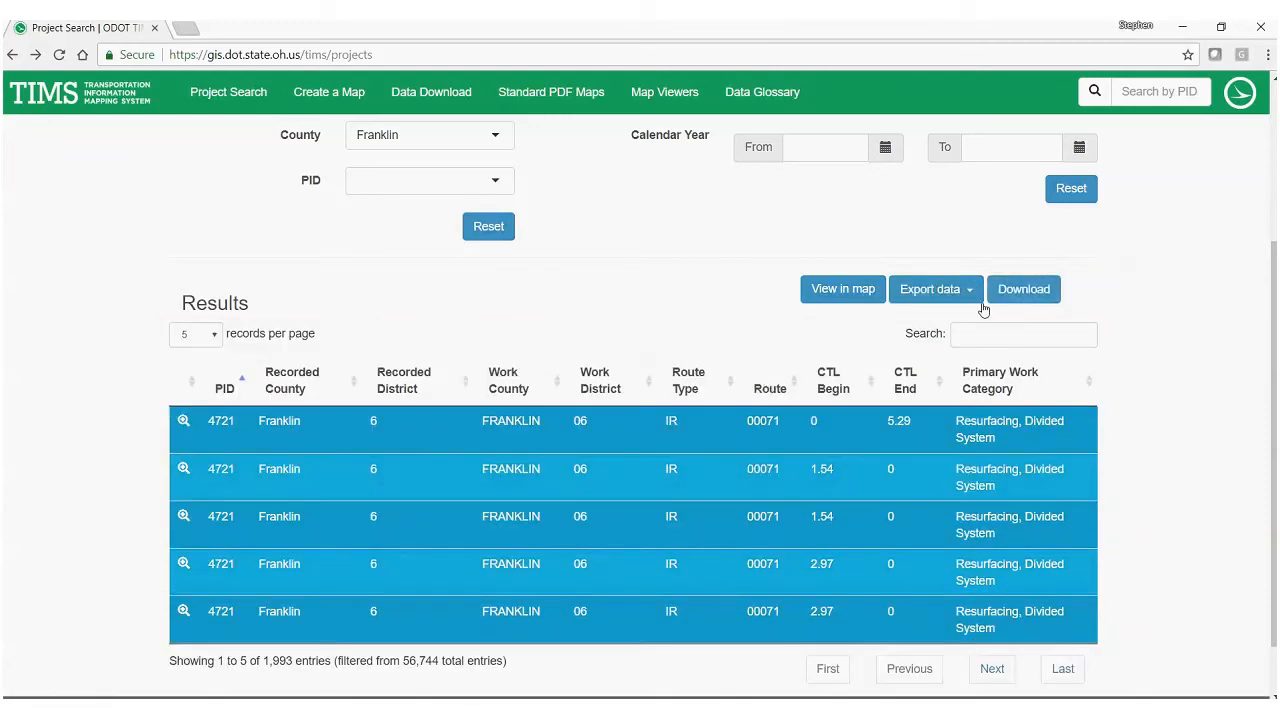
{"action": "left_click", "coordinate": [1014, 292]}
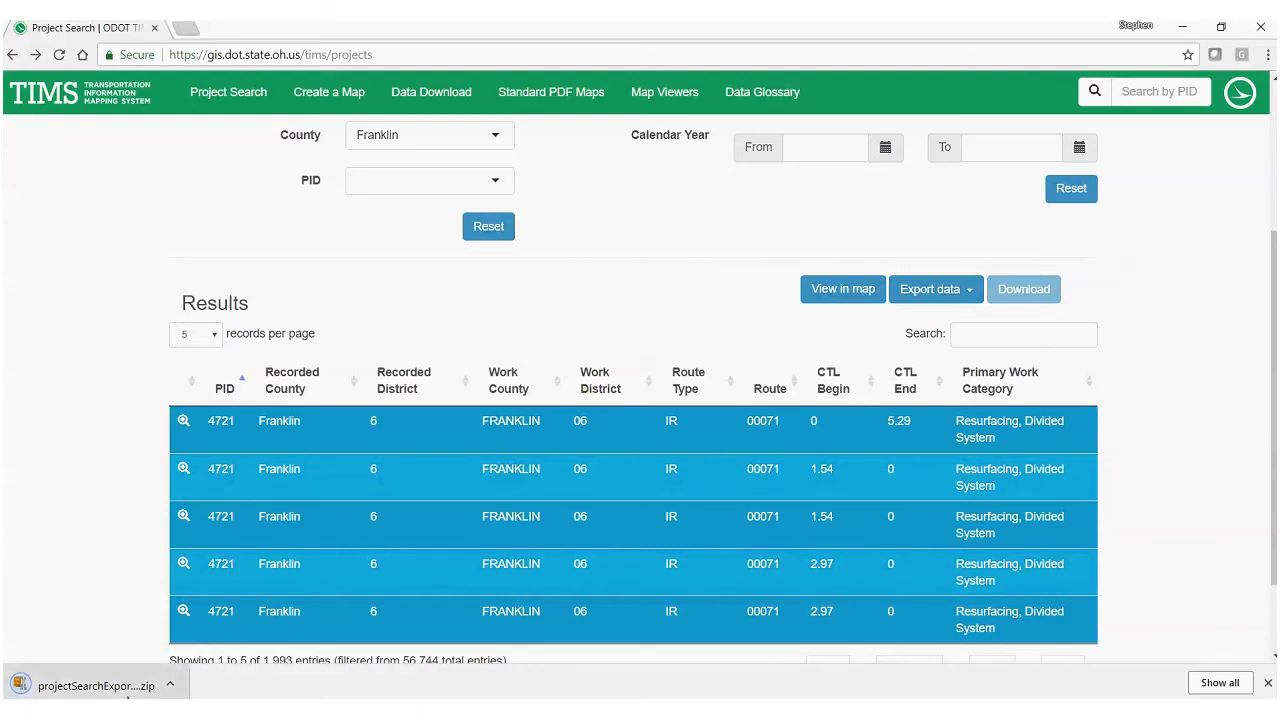
{"action": "left_click", "coordinate": [127, 696]}
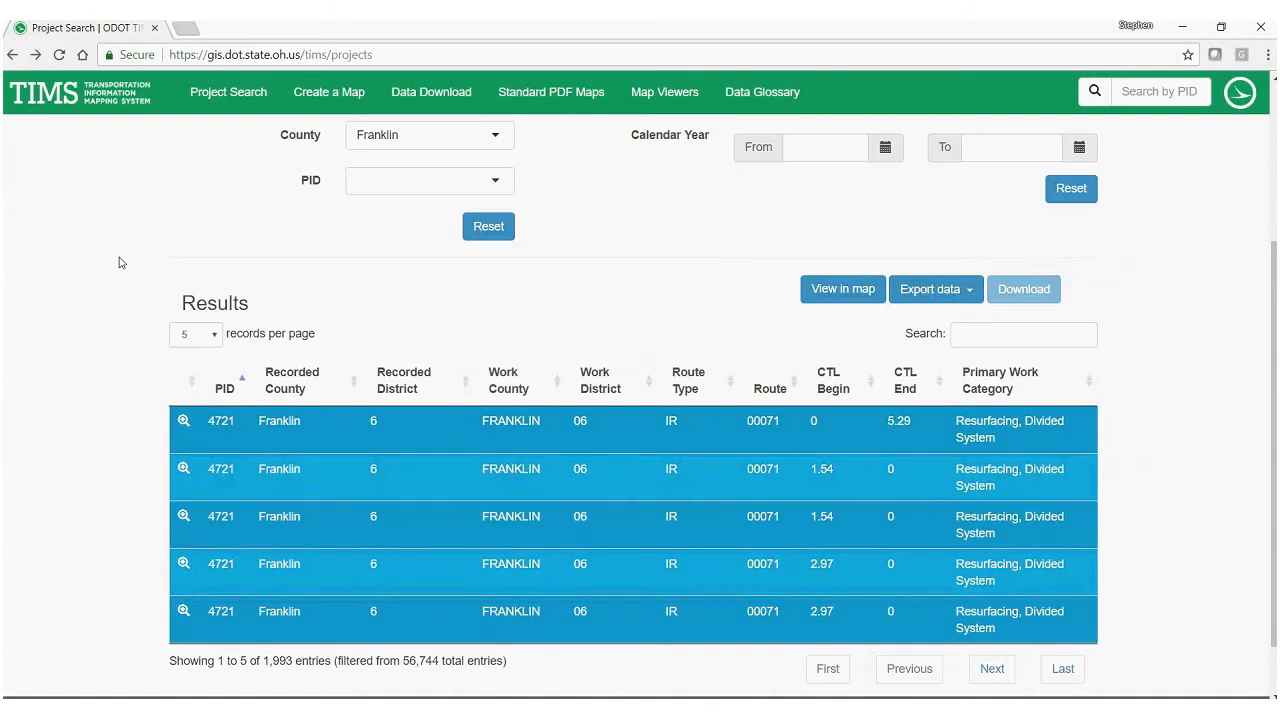
- Look at the PID search in the project search page header and on the TIMS home page, without running a search
{"action": "scroll", "coordinate": [119, 262], "scroll_direction": "up", "scroll_amount": 3}
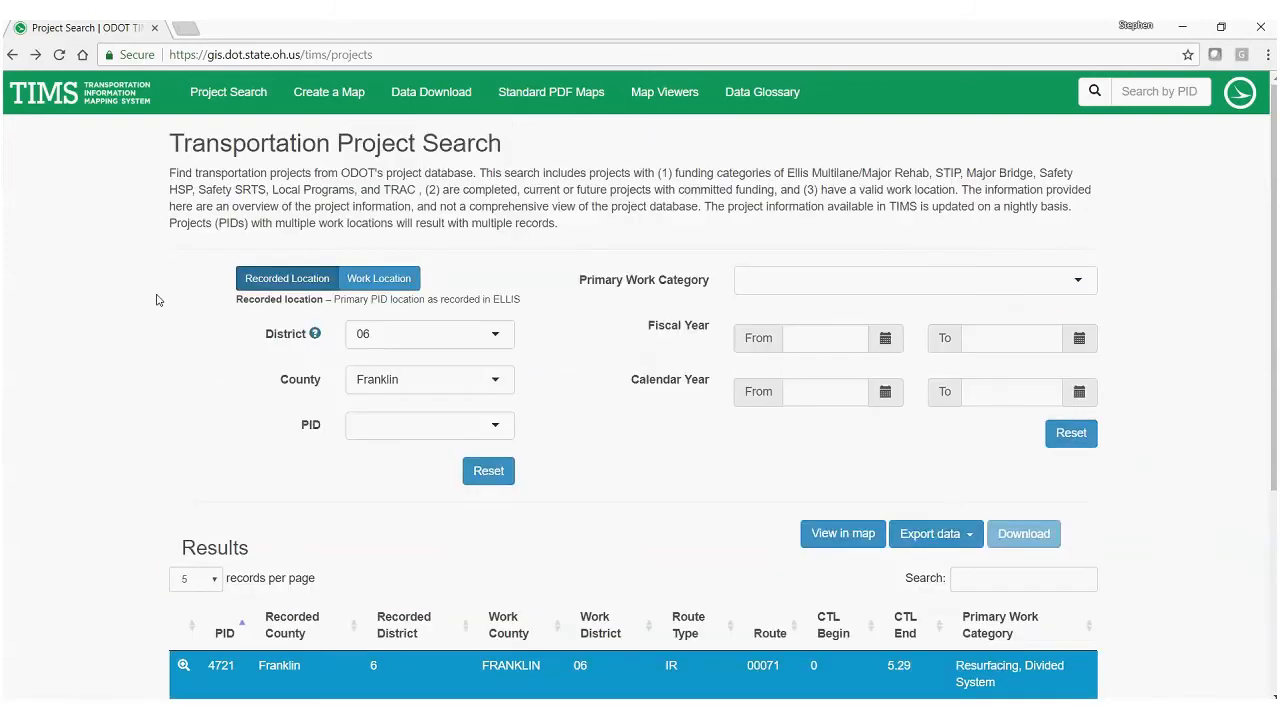
{"action": "left_click", "coordinate": [1114, 94]}
{"action": "left_click", "coordinate": [1124, 94]}
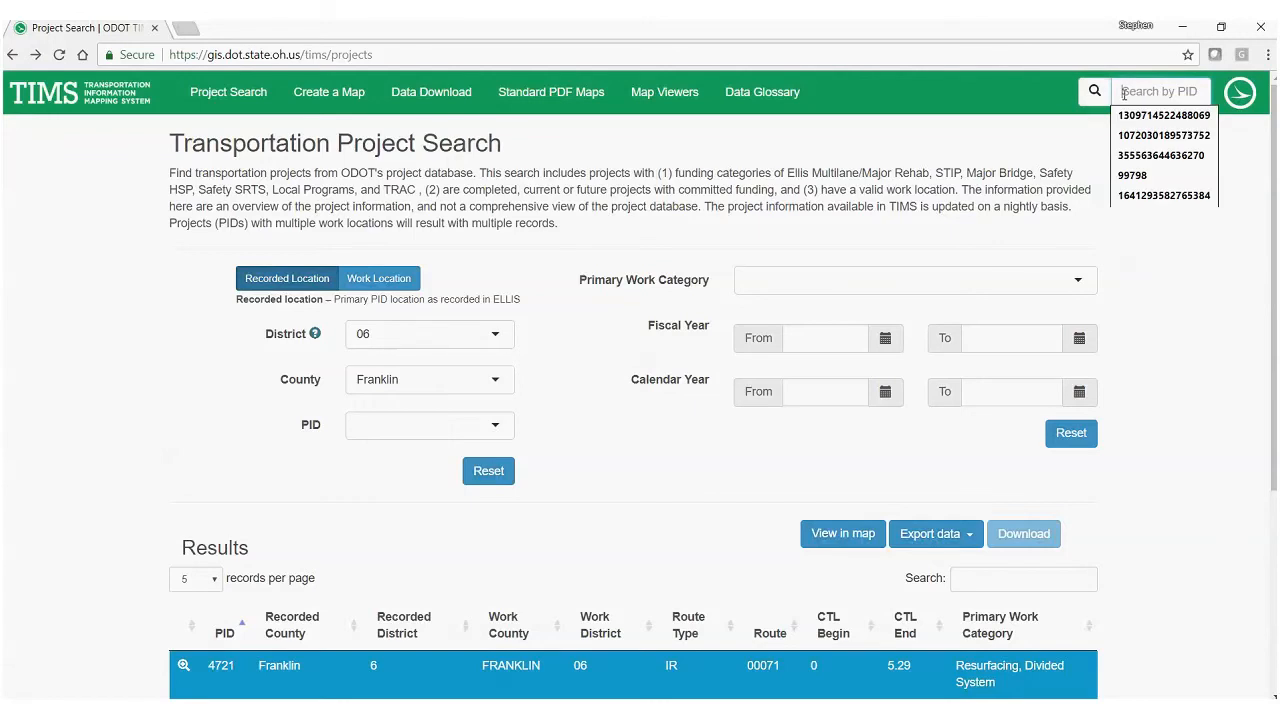
{"action": "left_click", "coordinate": [20, 106]}
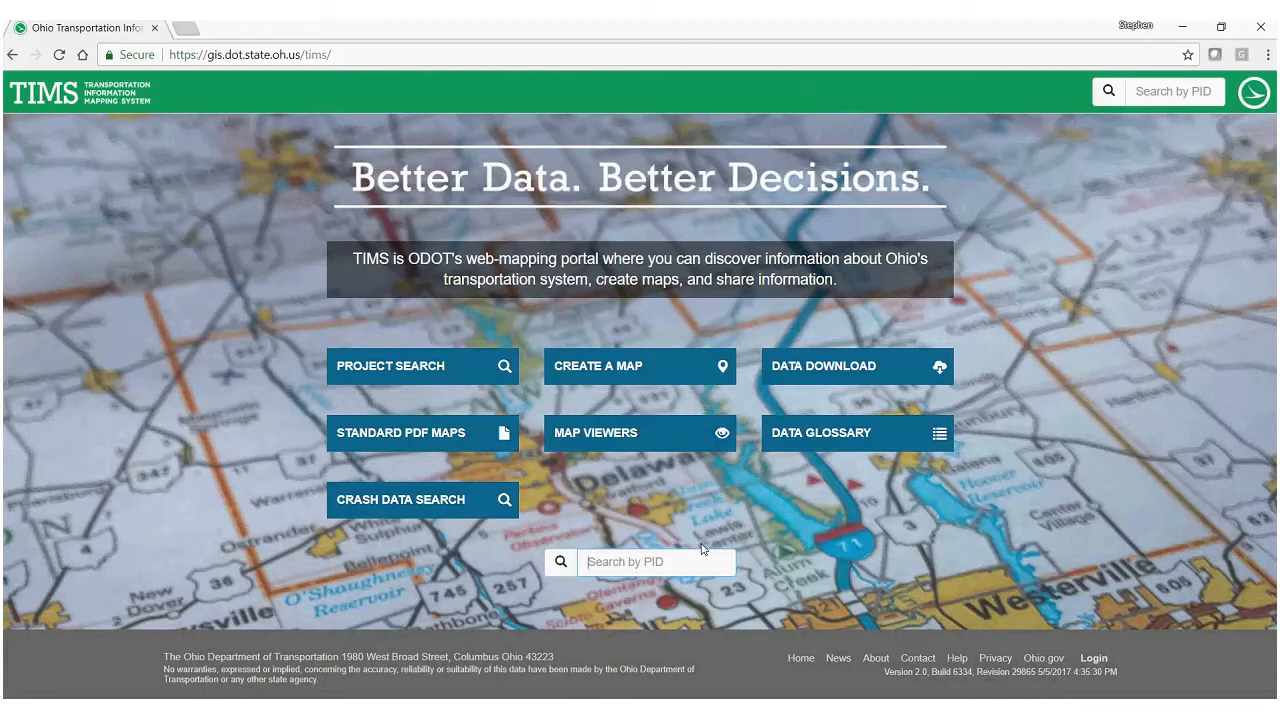
{"action": "left_click", "coordinate": [701, 551]}
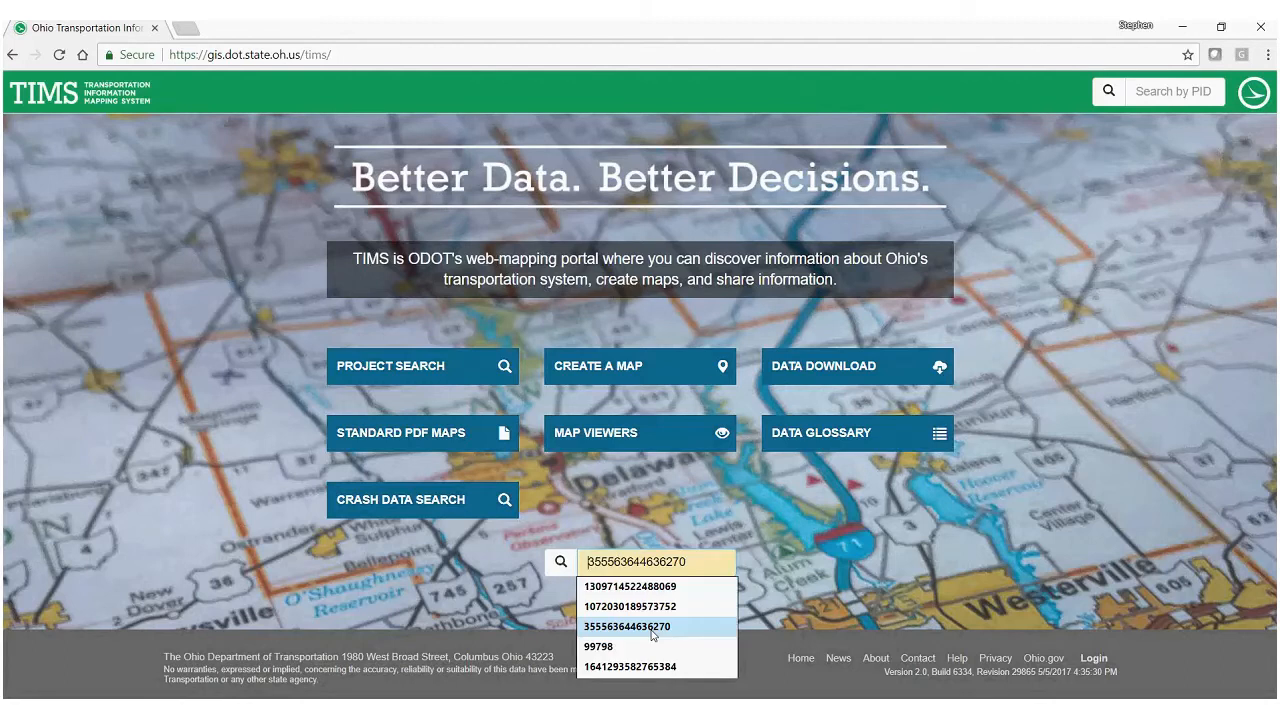
{"action": "left_click", "coordinate": [632, 492]}
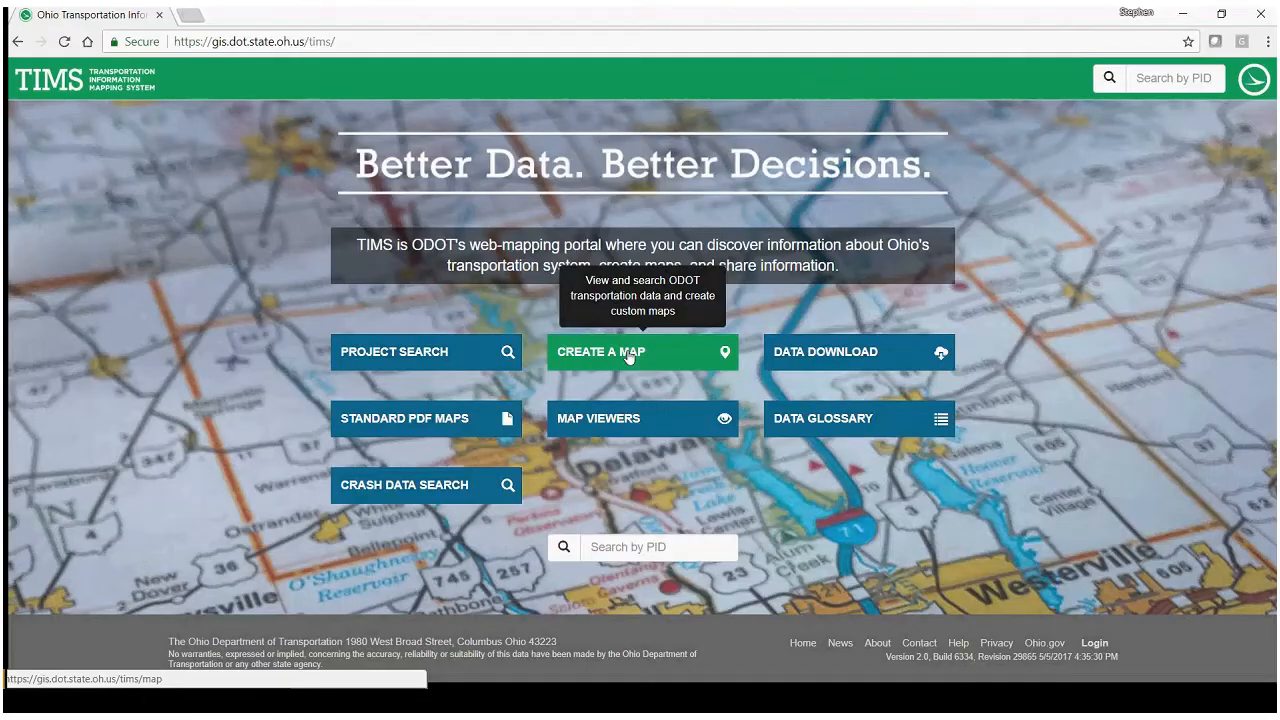
- Open the Create a Map application and explore the Ohio map around Columbus
{"action": "left_click", "coordinate": [628, 354]}
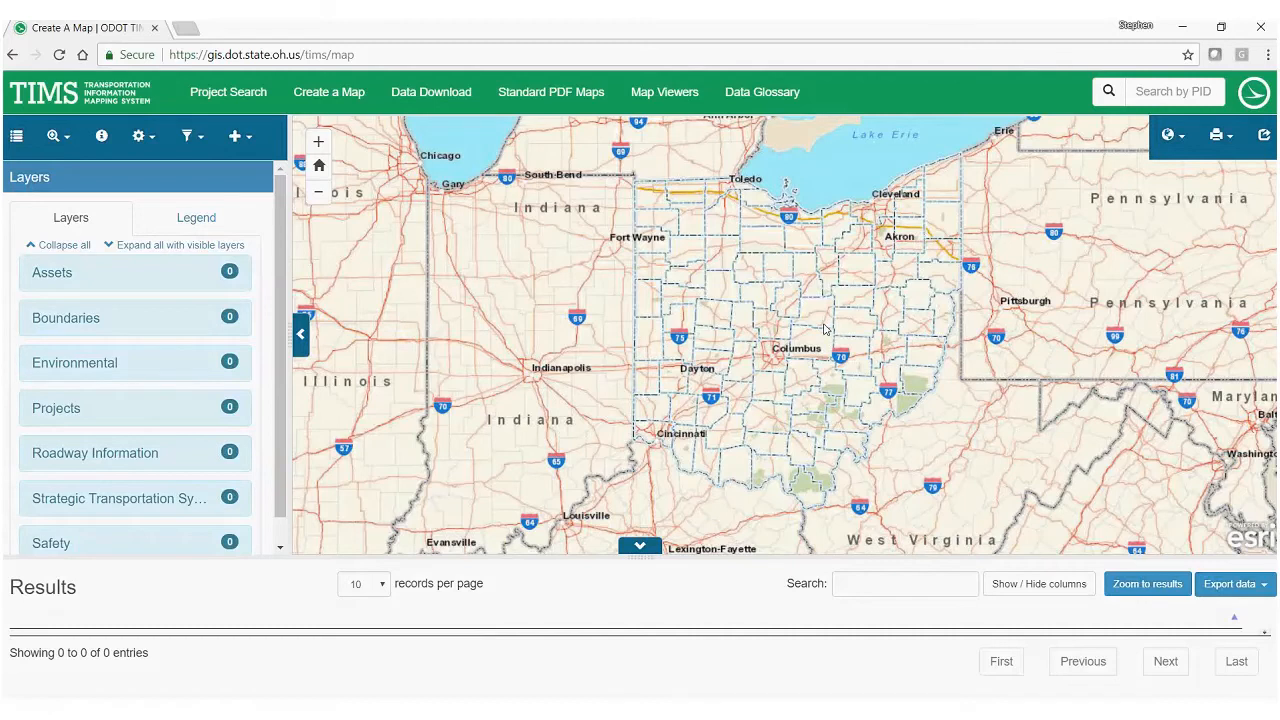
{"action": "left_click_drag", "start_coordinate": [824, 329], "coordinate": [724, 394]}
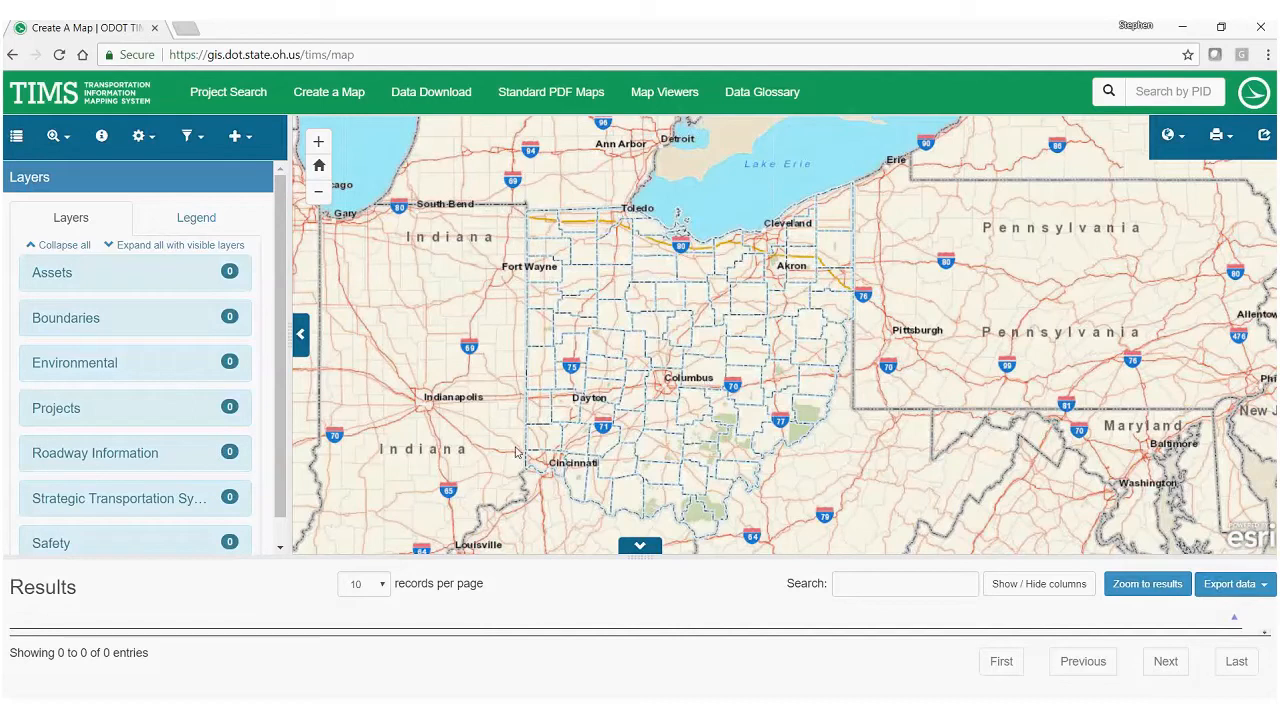
{"action": "left_click_drag", "start_coordinate": [560, 390], "coordinate": [858, 399]}
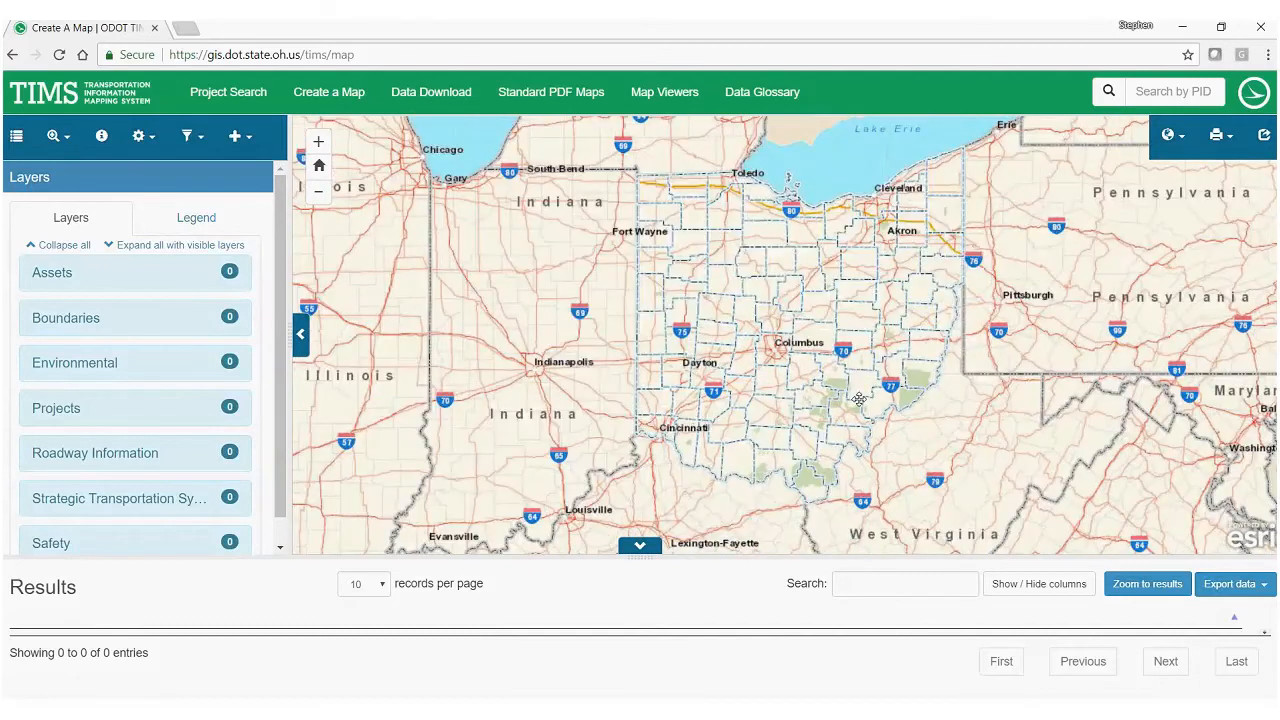
{"action": "scroll", "coordinate": [799, 350], "scroll_direction": "up", "scroll_amount": 2}
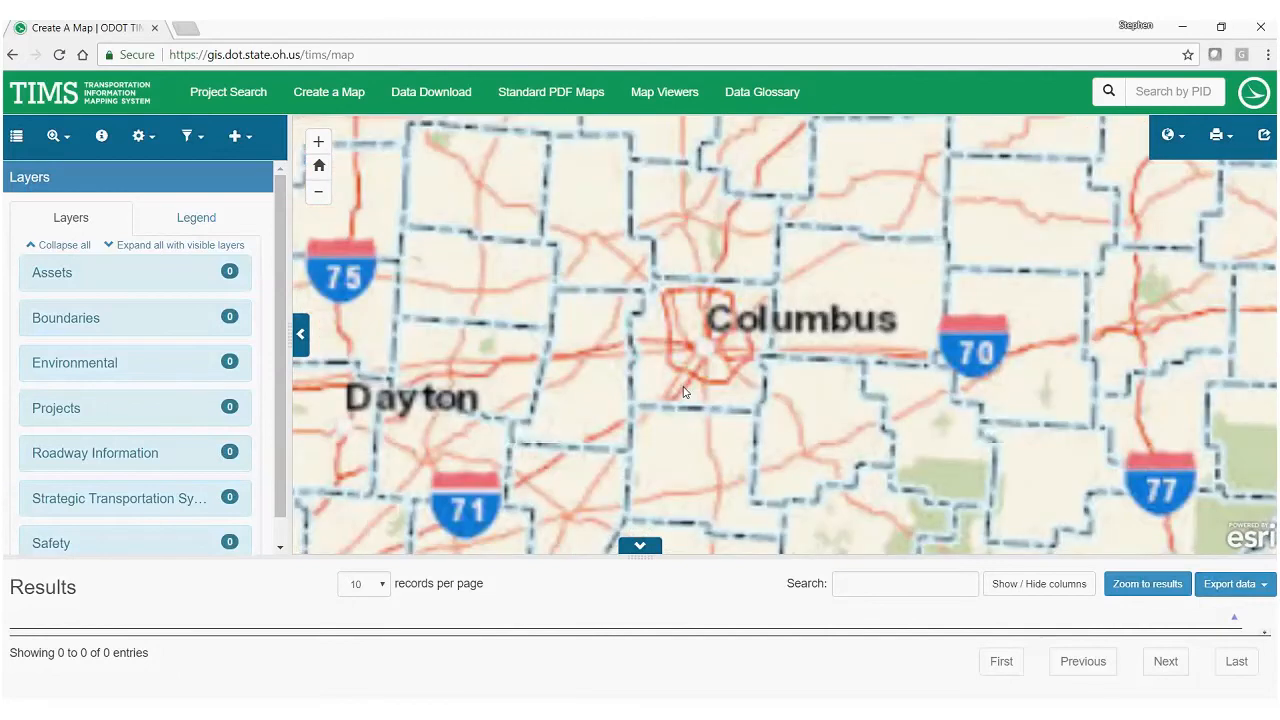
{"action": "scroll", "coordinate": [673, 327], "scroll_direction": "up", "scroll_amount": 1}
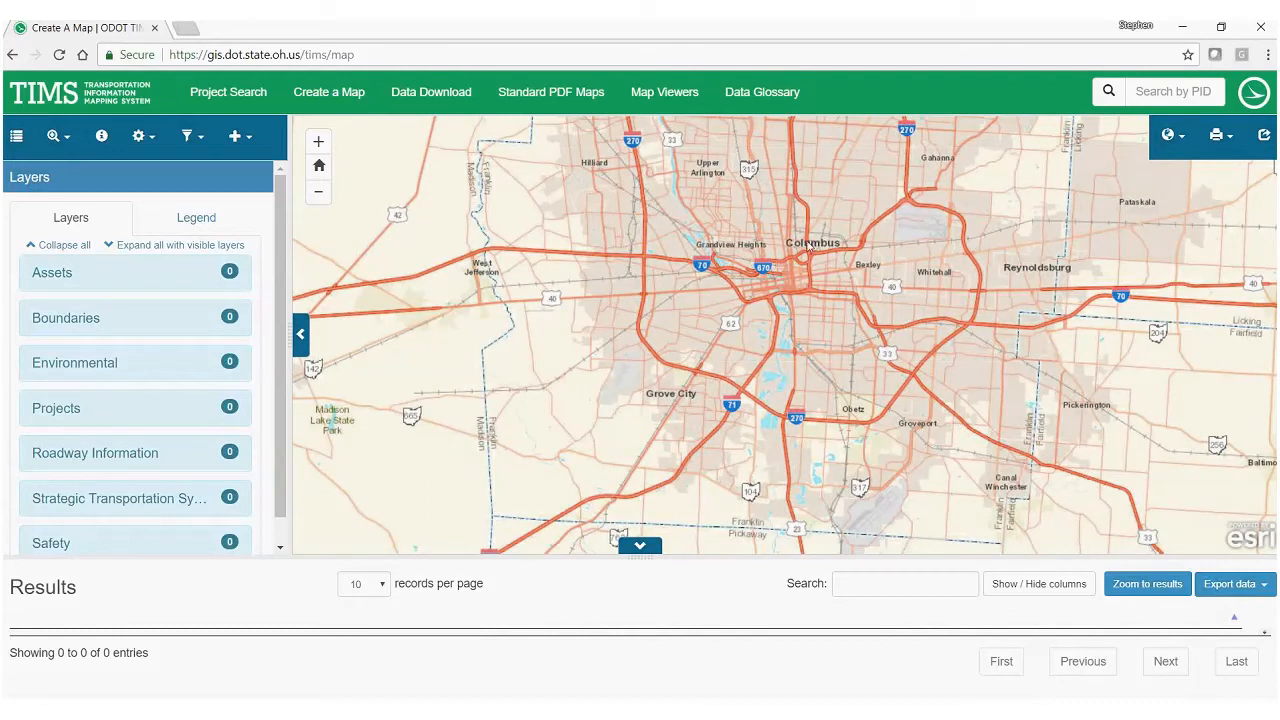
{"action": "left_click_drag", "start_coordinate": [811, 248], "coordinate": [720, 312]}
{"action": "scroll", "coordinate": [782, 346], "scroll_direction": "down", "scroll_amount": 2}
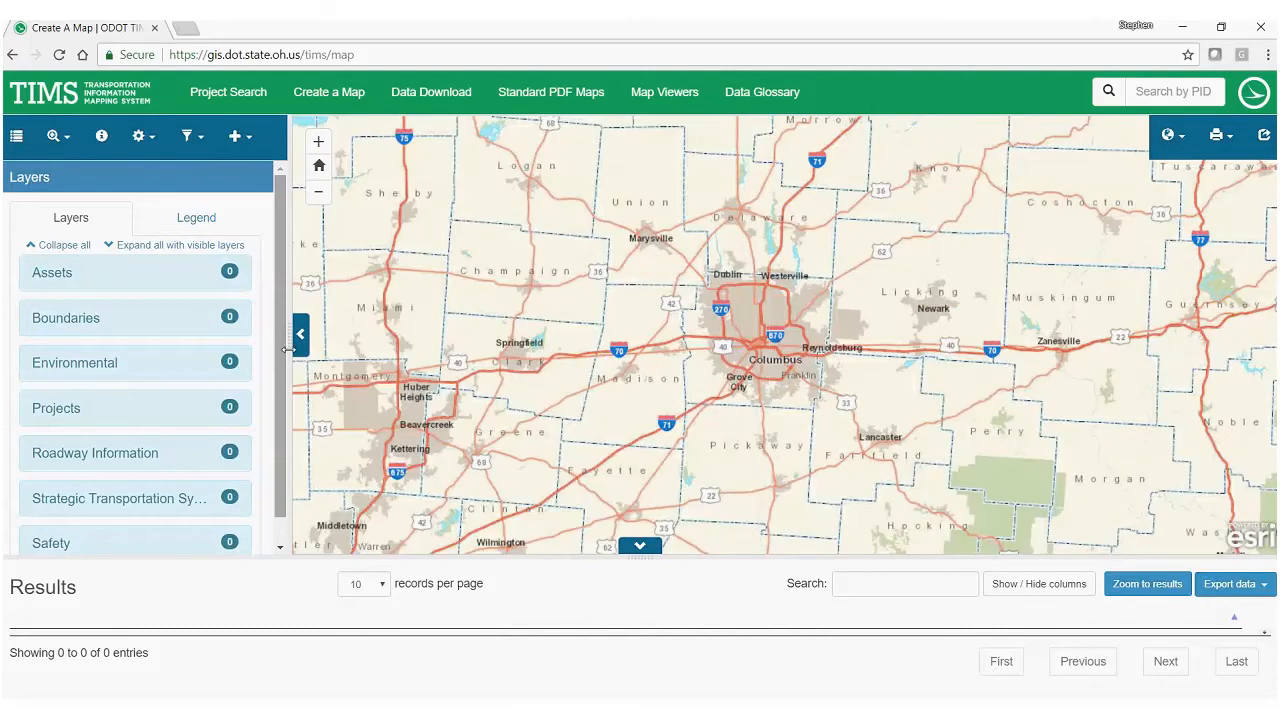
- Widen the layers pane beside the map and display the list of map layers
{"action": "left_click_drag", "start_coordinate": [287, 349], "coordinate": [436, 321]}
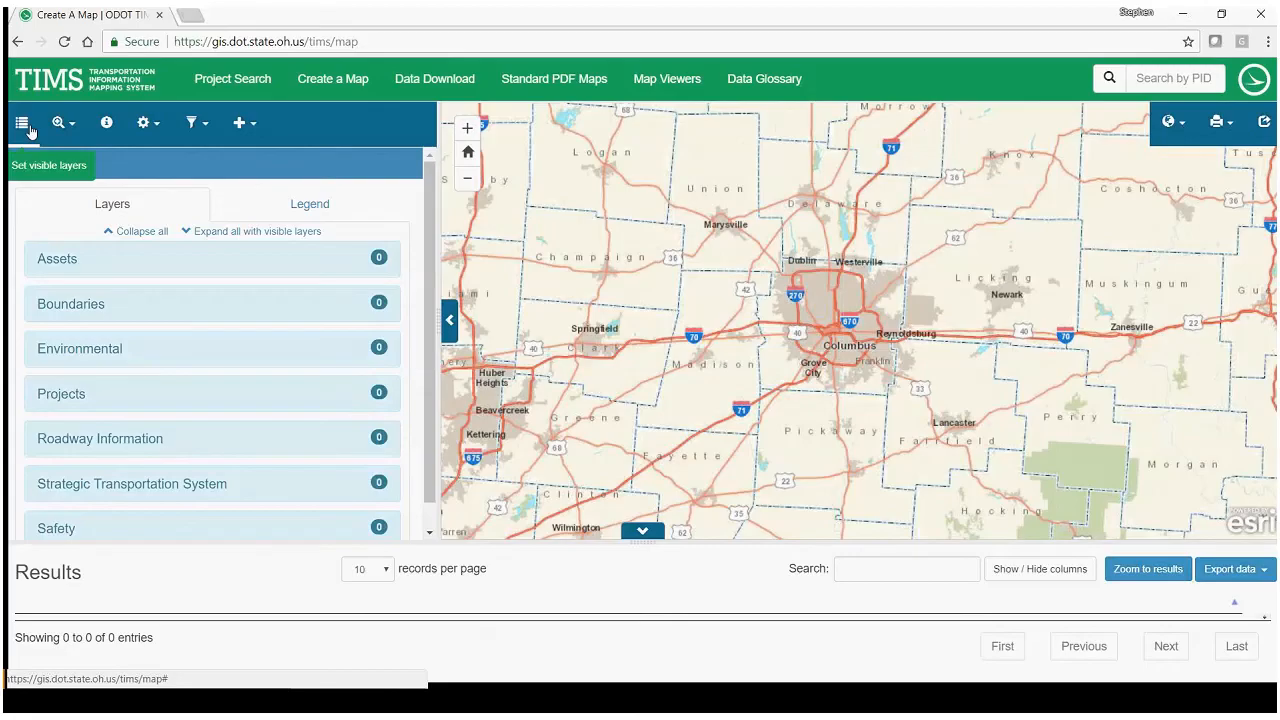
{"action": "left_click", "coordinate": [29, 131]}
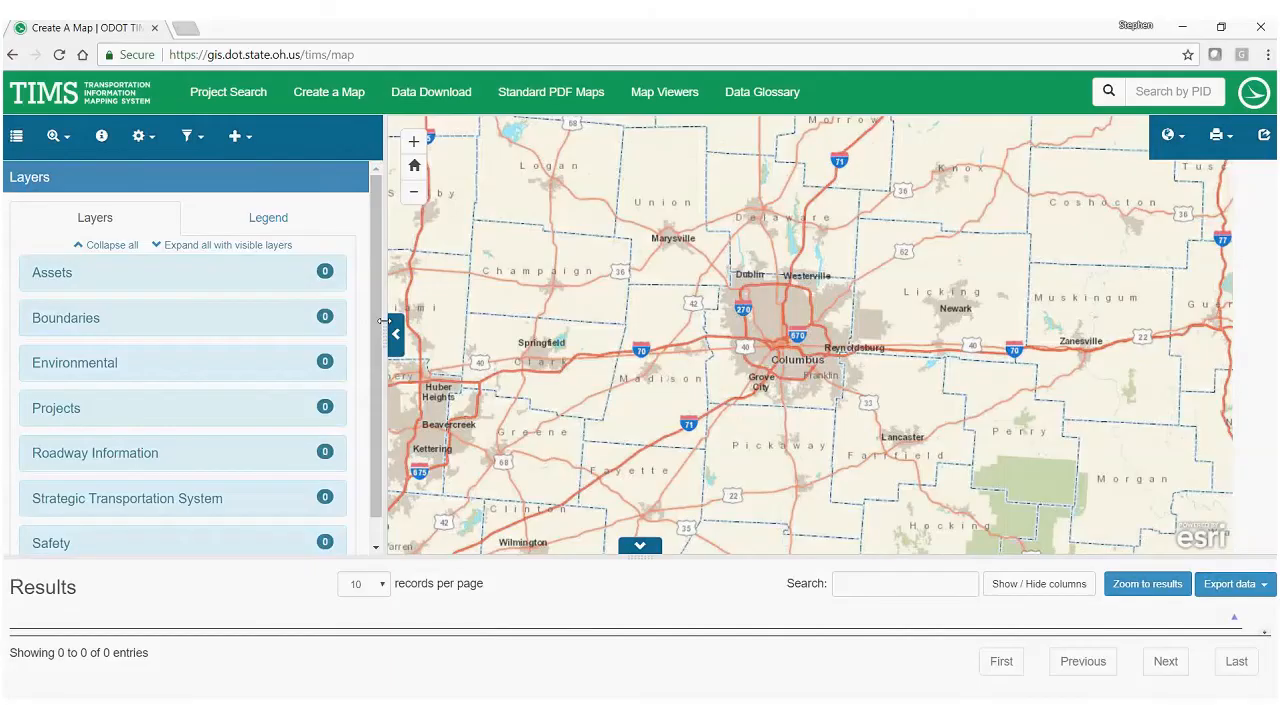
- Narrow the layers pane slightly and collapse it so the map fills the full width
{"action": "left_click_drag", "start_coordinate": [384, 321], "coordinate": [375, 328]}
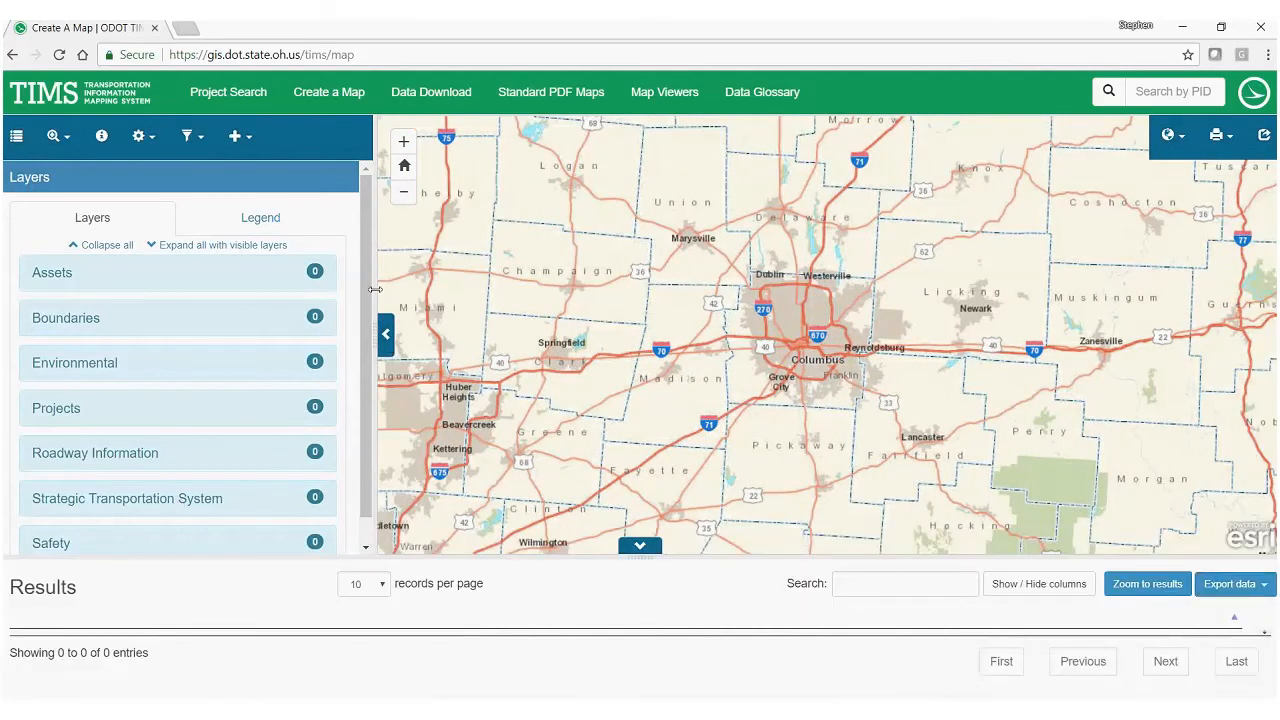
{"action": "mouse_move", "coordinate": [375, 289]}
{"action": "left_mouse_down"}
{"action": "mouse_move", "coordinate": [333, 326]}
{"action": "mouse_move", "coordinate": [931, 280]}
{"action": "mouse_move", "coordinate": [487, 315]}
{"action": "mouse_move", "coordinate": [297, 357]}
{"action": "mouse_move", "coordinate": [369, 308]}
{"action": "left_mouse_up"}
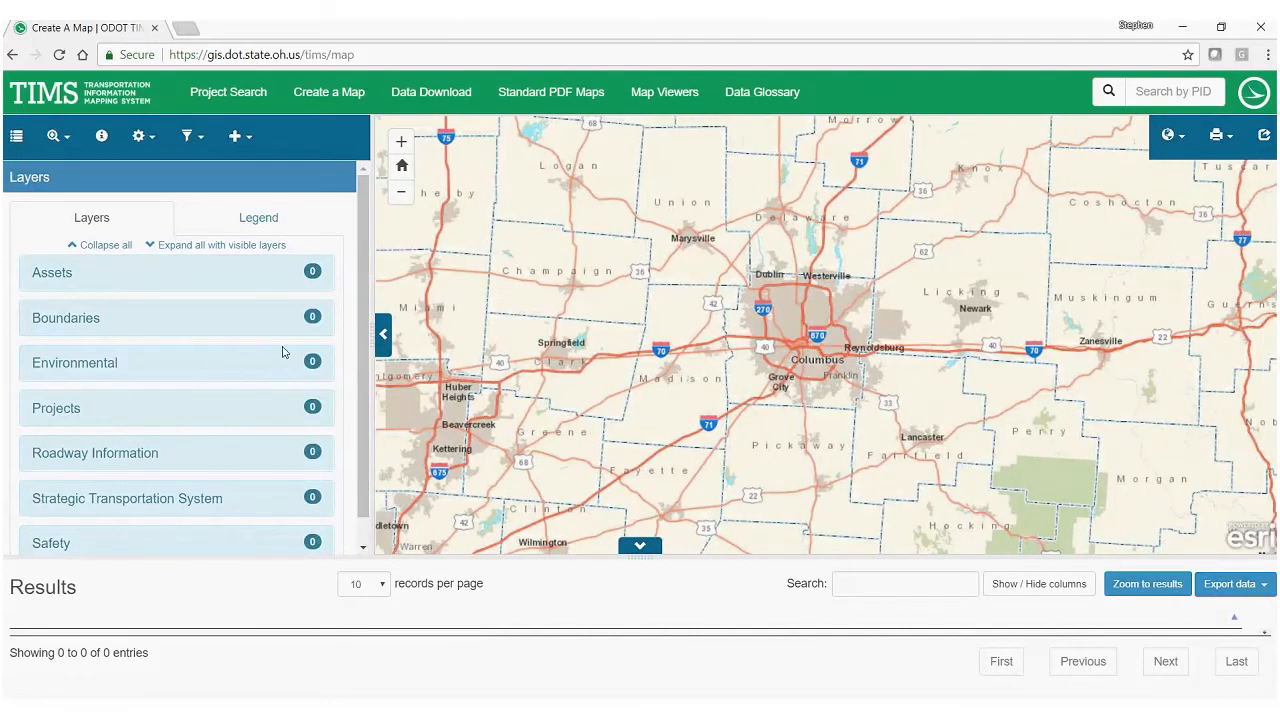
{"action": "left_click", "coordinate": [383, 338]}
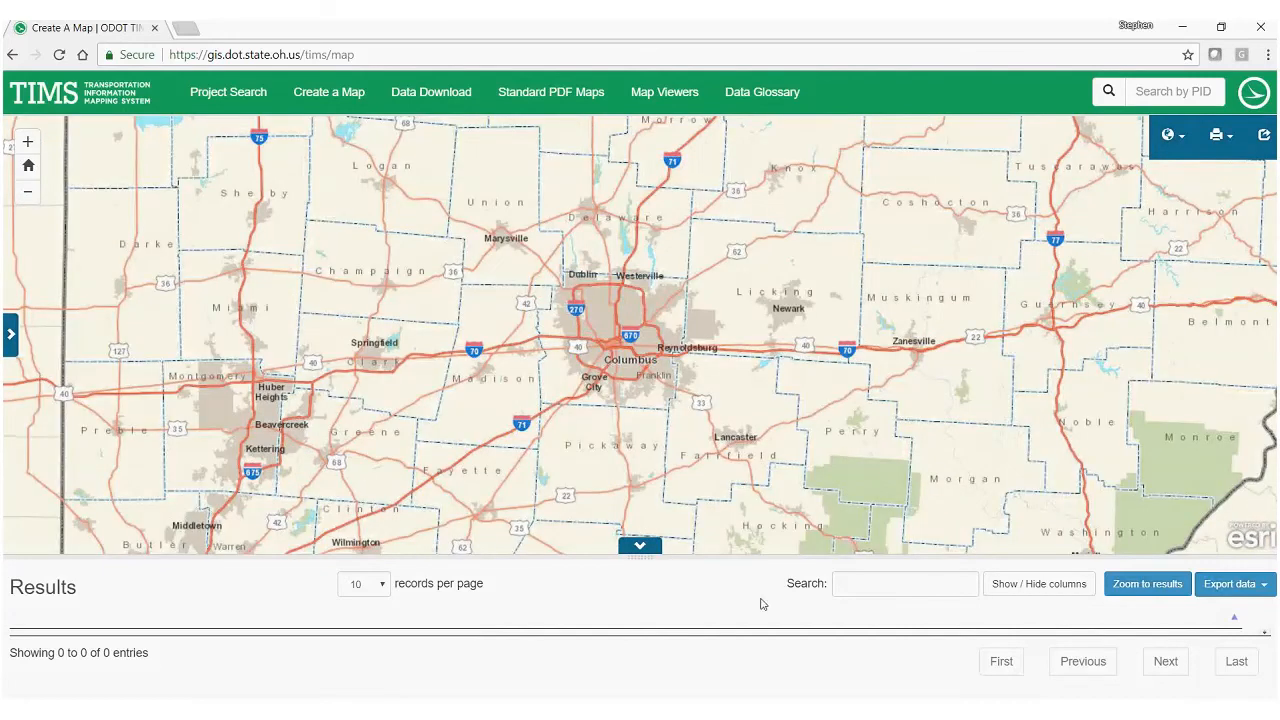
- Enlarge the results pane below the map, and collapse it so the map fills the full height
{"action": "left_click_drag", "start_coordinate": [639, 558], "coordinate": [641, 469]}
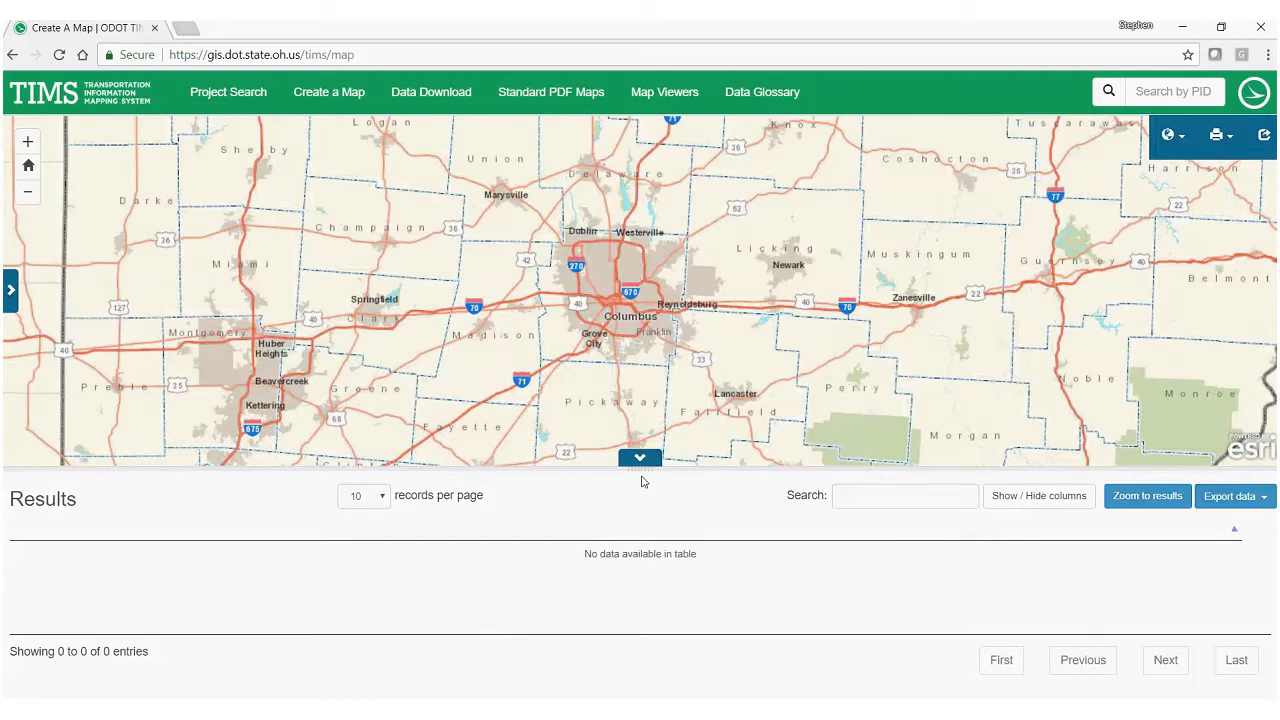
{"action": "left_click_drag", "start_coordinate": [641, 470], "coordinate": [670, 548]}
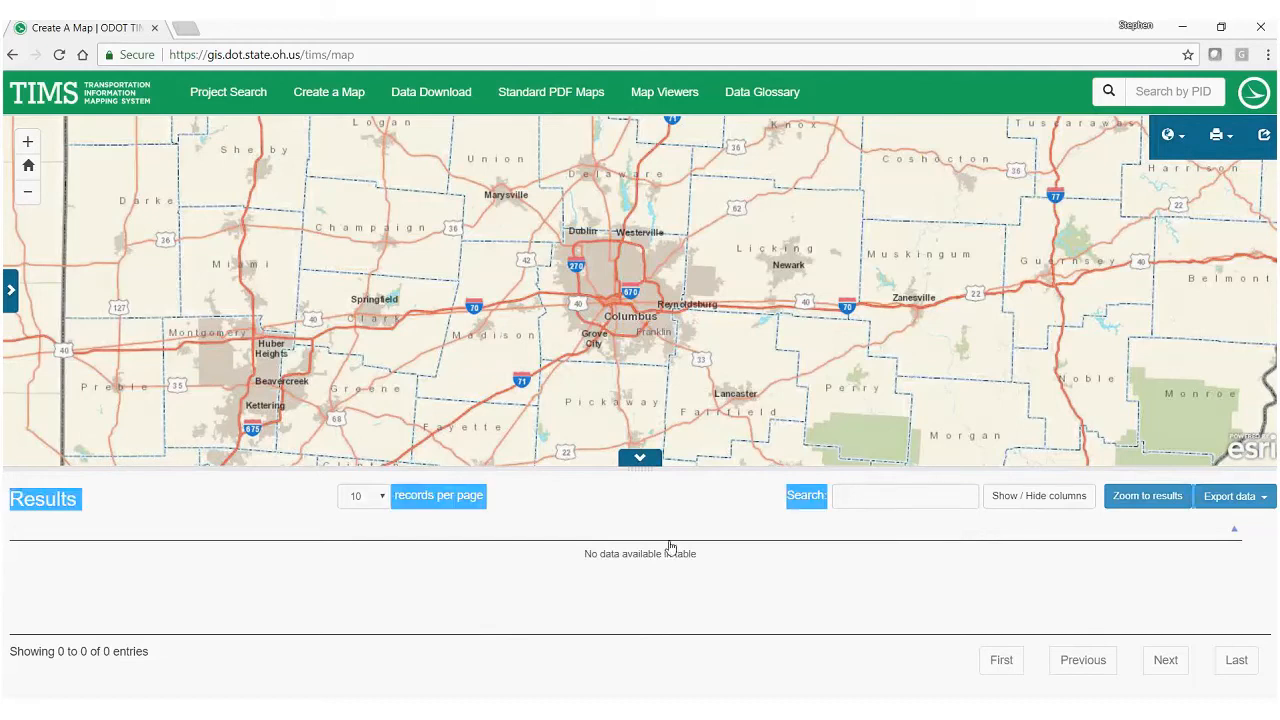
{"action": "left_click_drag", "start_coordinate": [640, 469], "coordinate": [641, 437]}
{"action": "left_click", "coordinate": [640, 433]}
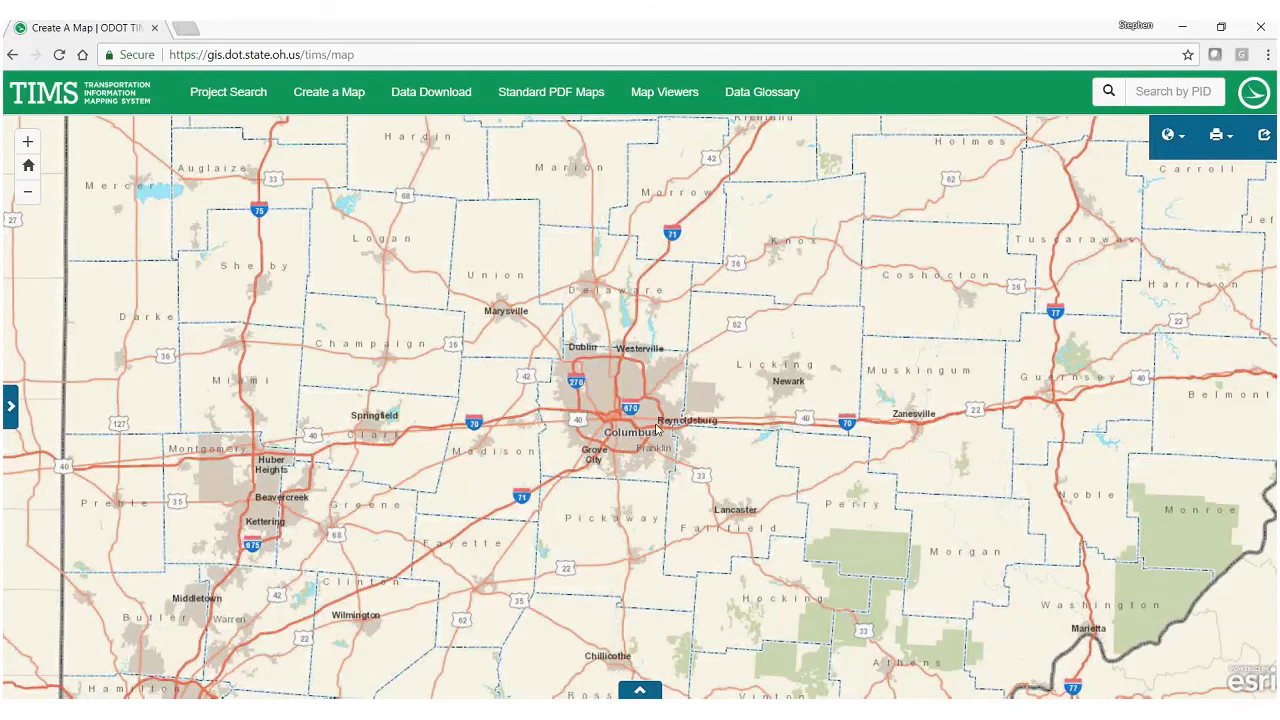
- Try the Streets basemap and a terrain-style basemap on the statewide Ohio map, and restore the ODOT basemap
{"action": "left_click_drag", "start_coordinate": [656, 428], "coordinate": [645, 447]}
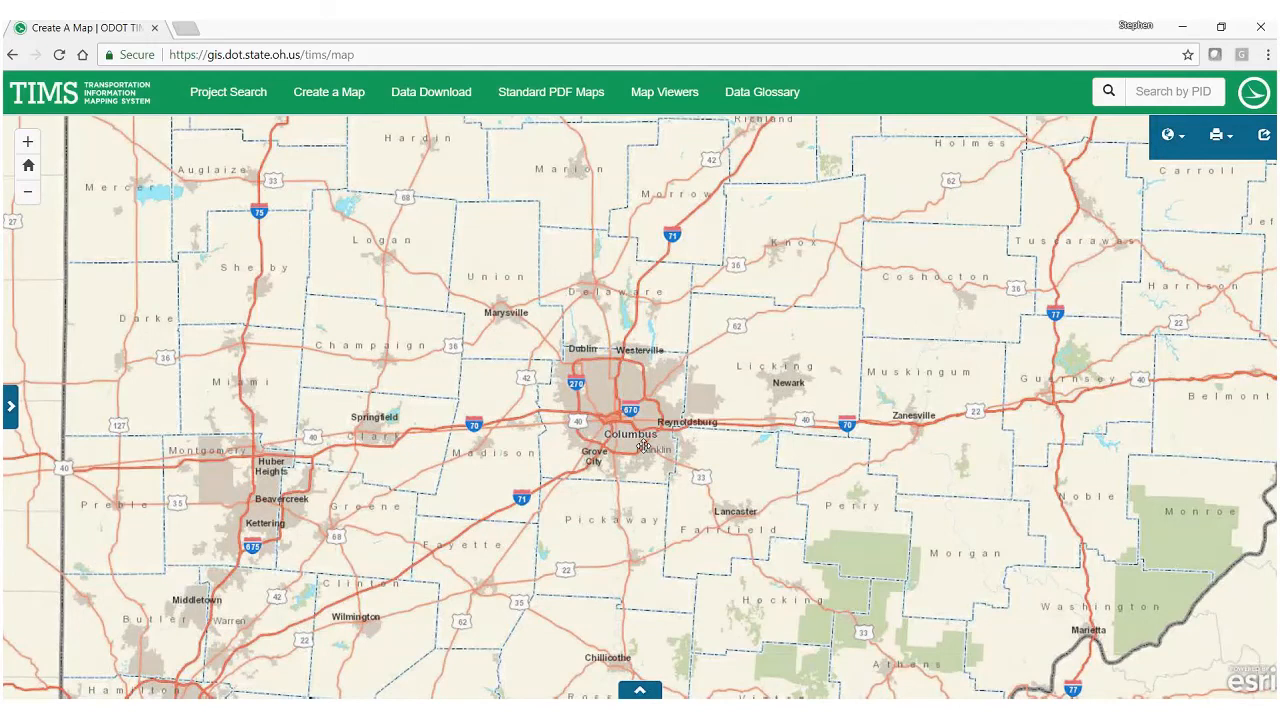
{"action": "scroll", "coordinate": [645, 447], "scroll_direction": "down", "scroll_amount": 1}
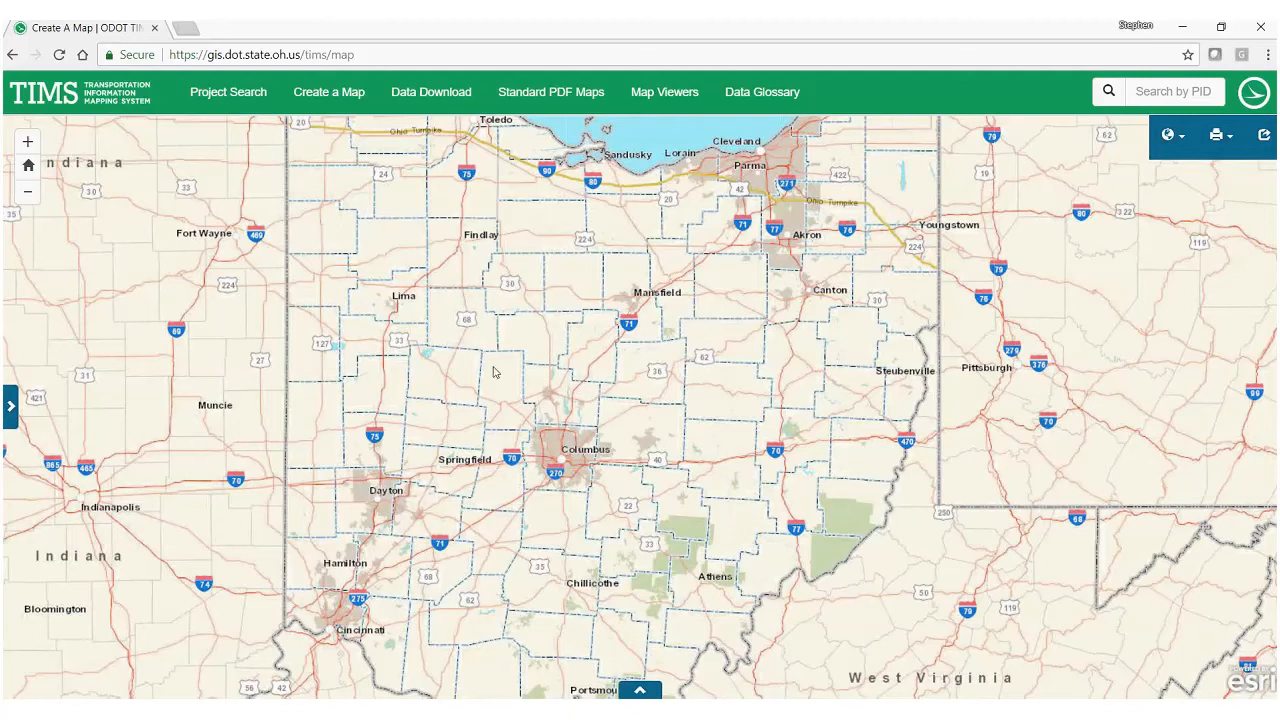
{"action": "scroll", "coordinate": [417, 594], "scroll_direction": "down", "scroll_amount": 1}
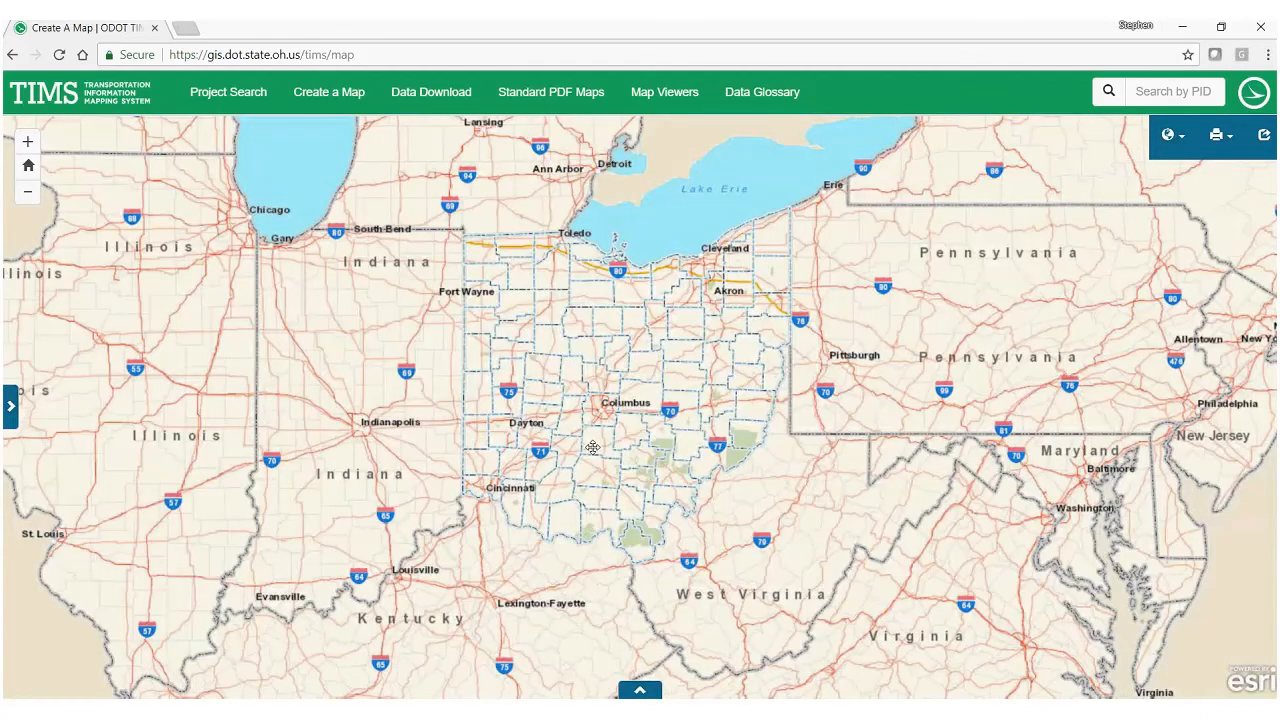
{"action": "left_click_drag", "start_coordinate": [597, 416], "coordinate": [593, 448]}
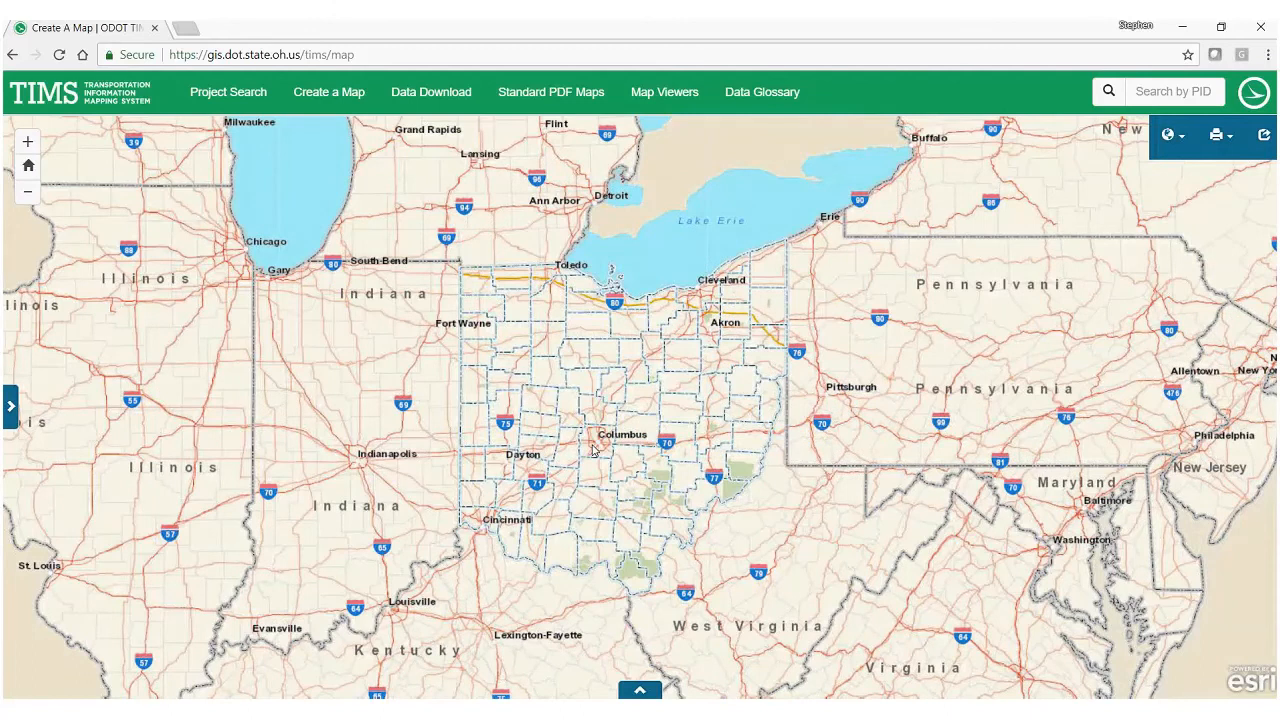
{"action": "scroll", "coordinate": [601, 443], "scroll_direction": "up", "scroll_amount": 1}
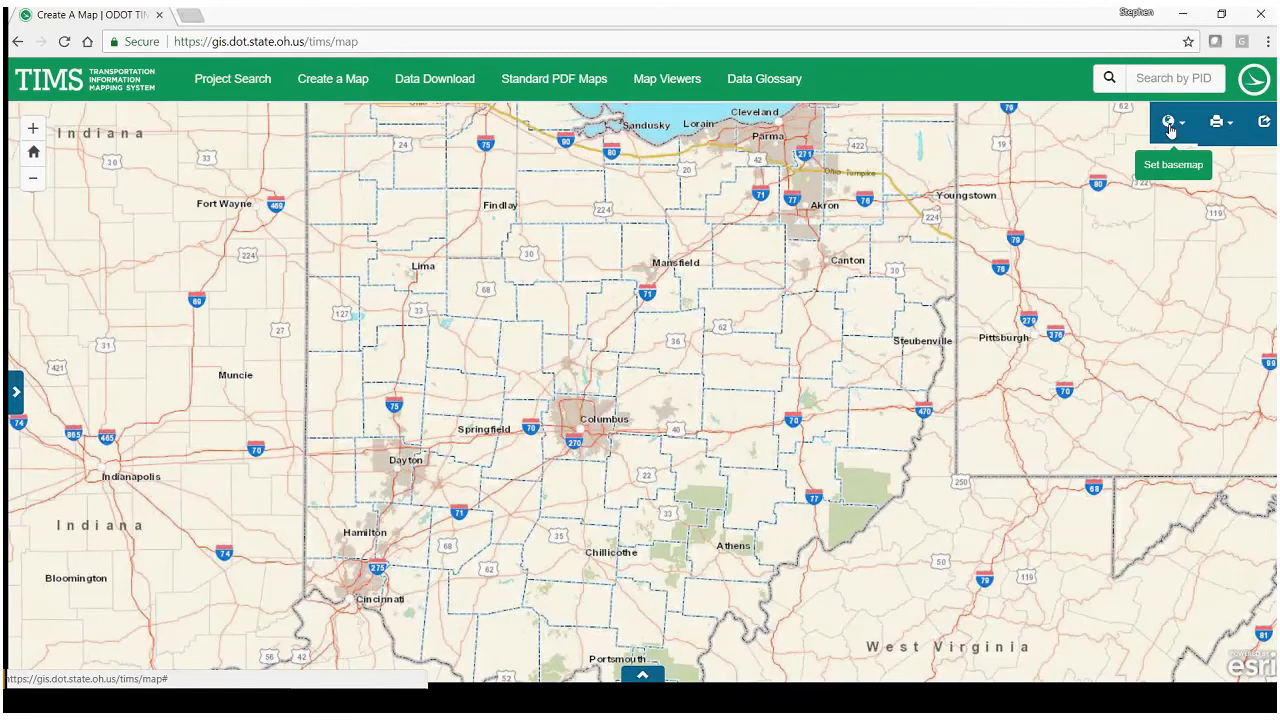
{"action": "left_click", "coordinate": [1169, 128]}
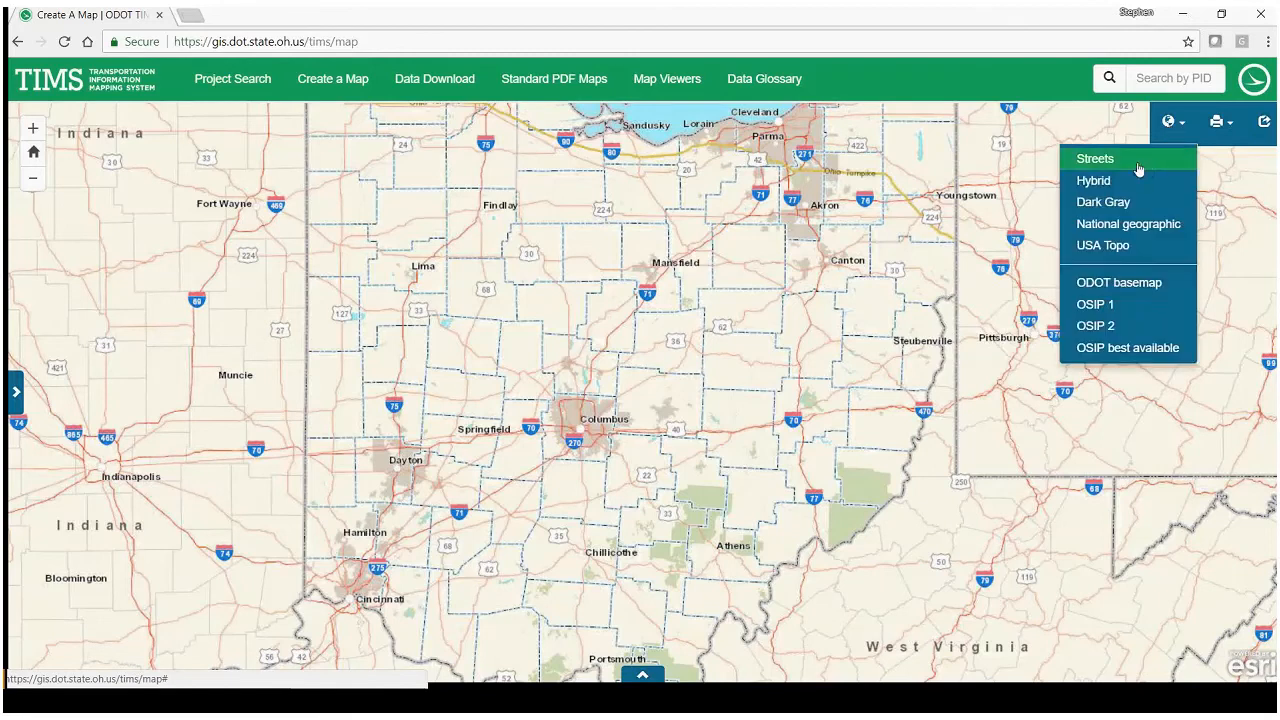
{"action": "left_click", "coordinate": [1138, 160]}
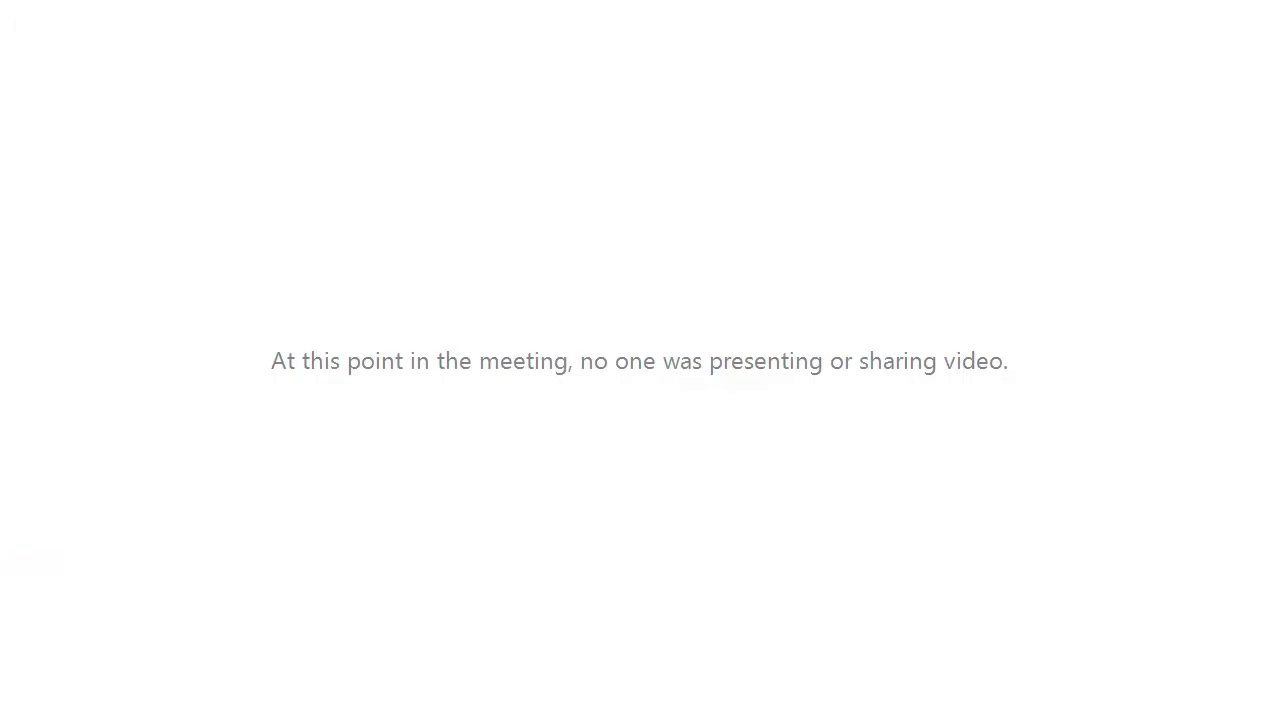
{"action": "left_click", "coordinate": [1172, 135]}
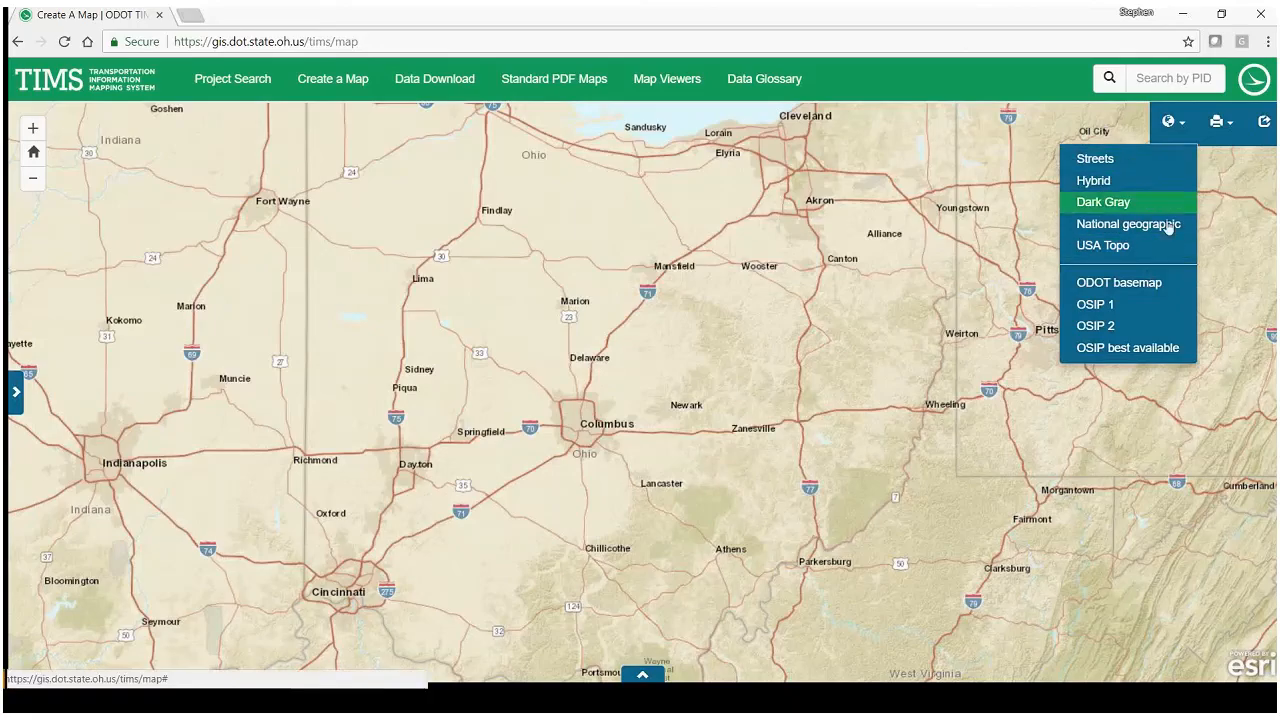
{"action": "left_click", "coordinate": [1102, 205]}
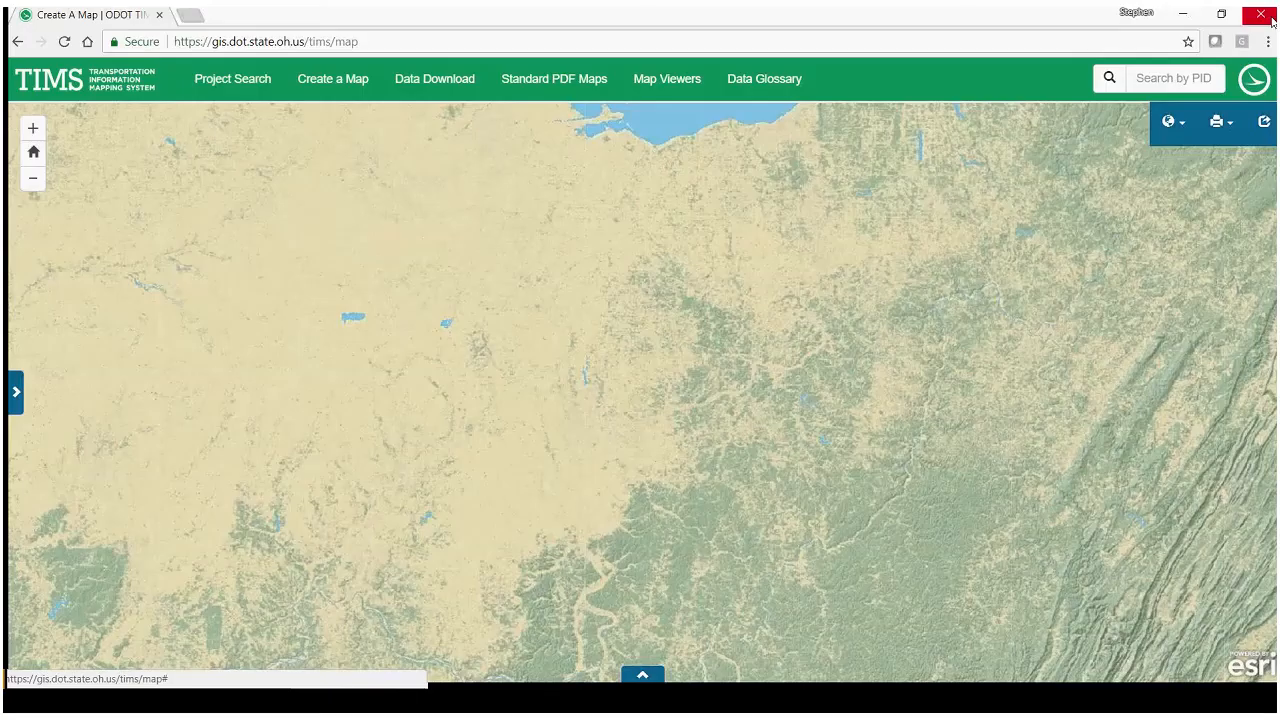
{"action": "left_click", "coordinate": [1172, 126]}
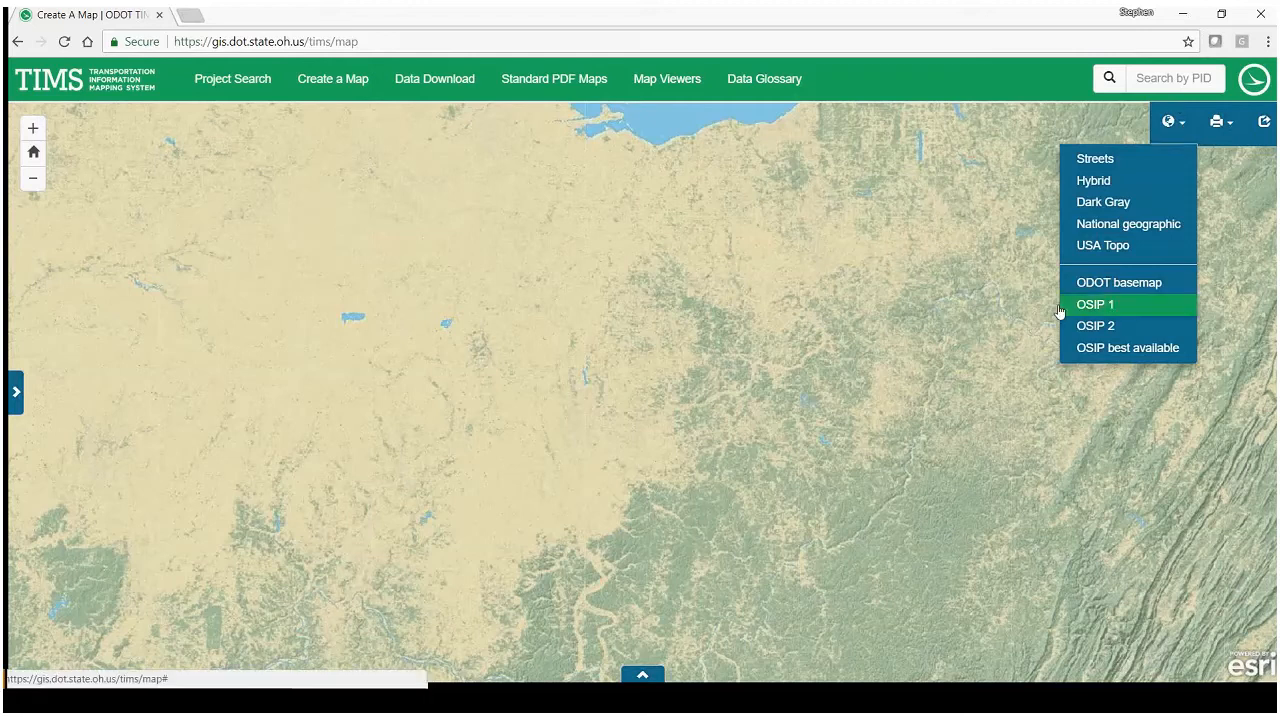
{"action": "left_click", "coordinate": [1112, 285]}
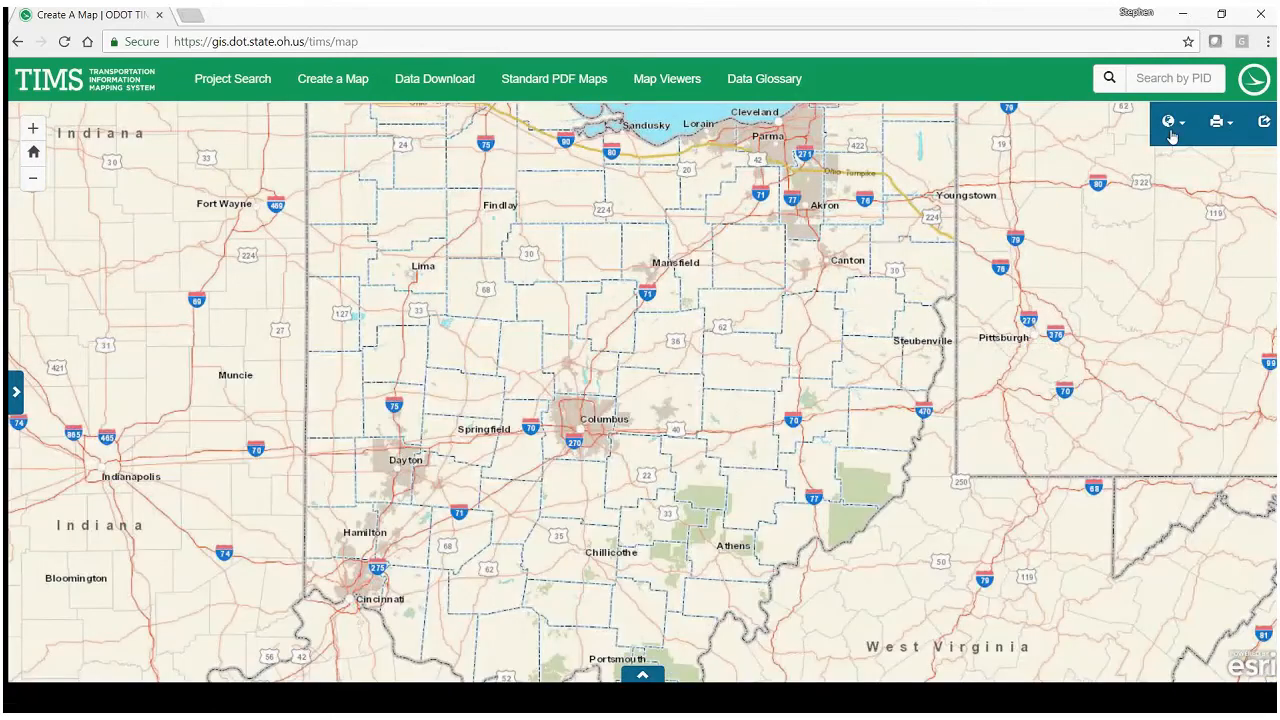
- Display the Columbus area with the Streets basemap
{"action": "left_click", "coordinate": [1171, 128]}
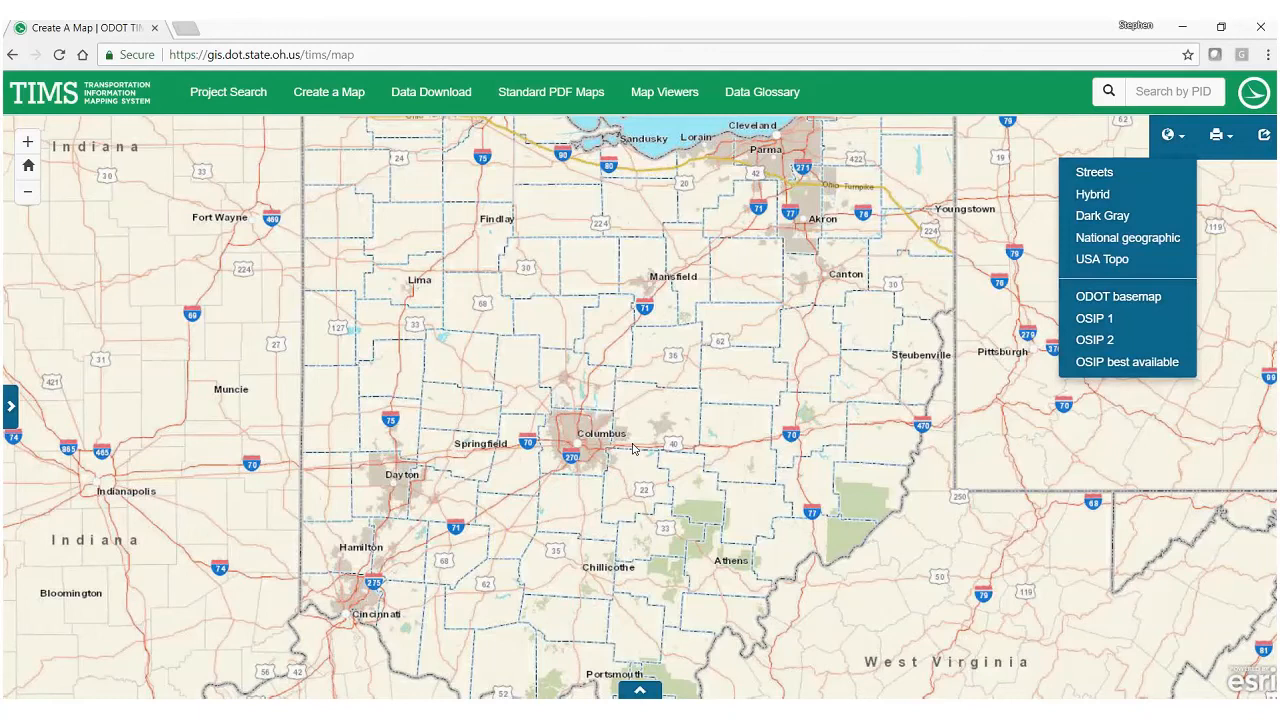
{"action": "scroll", "coordinate": [590, 452], "scroll_direction": "up", "scroll_amount": 1}
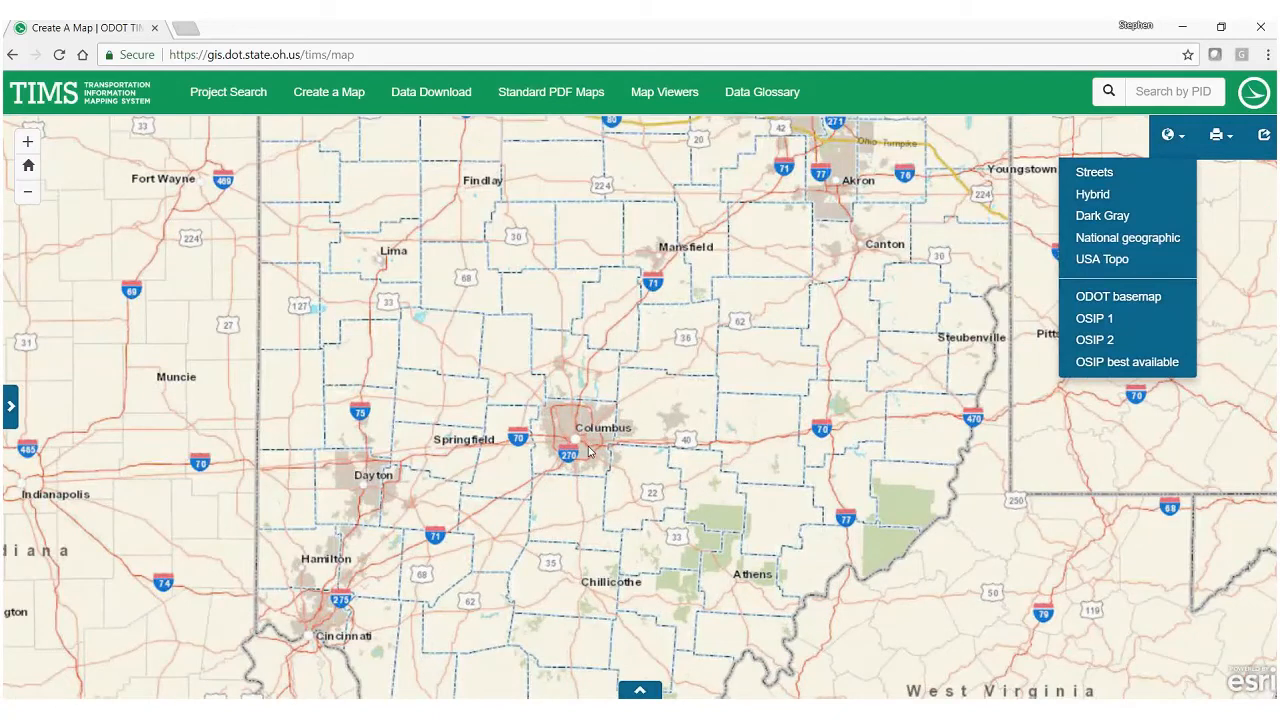
{"action": "scroll", "coordinate": [590, 452], "scroll_direction": "up", "scroll_amount": 3}
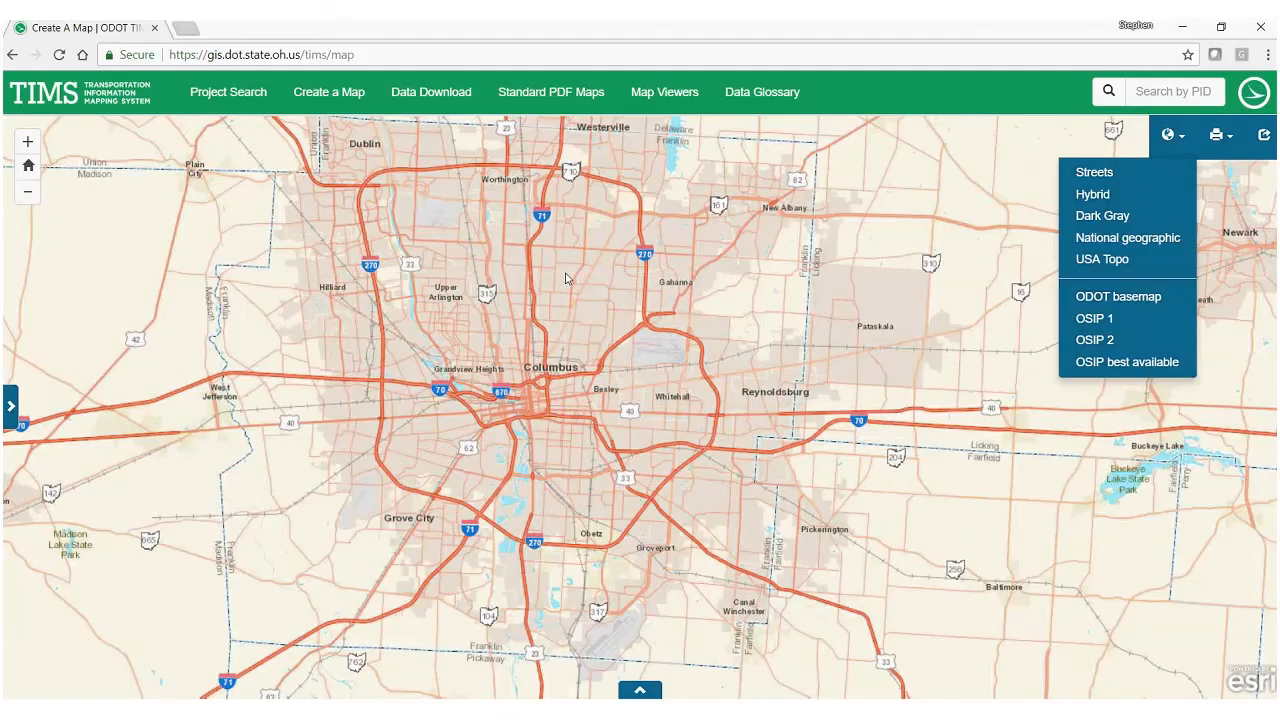
{"action": "left_click", "coordinate": [1123, 176]}
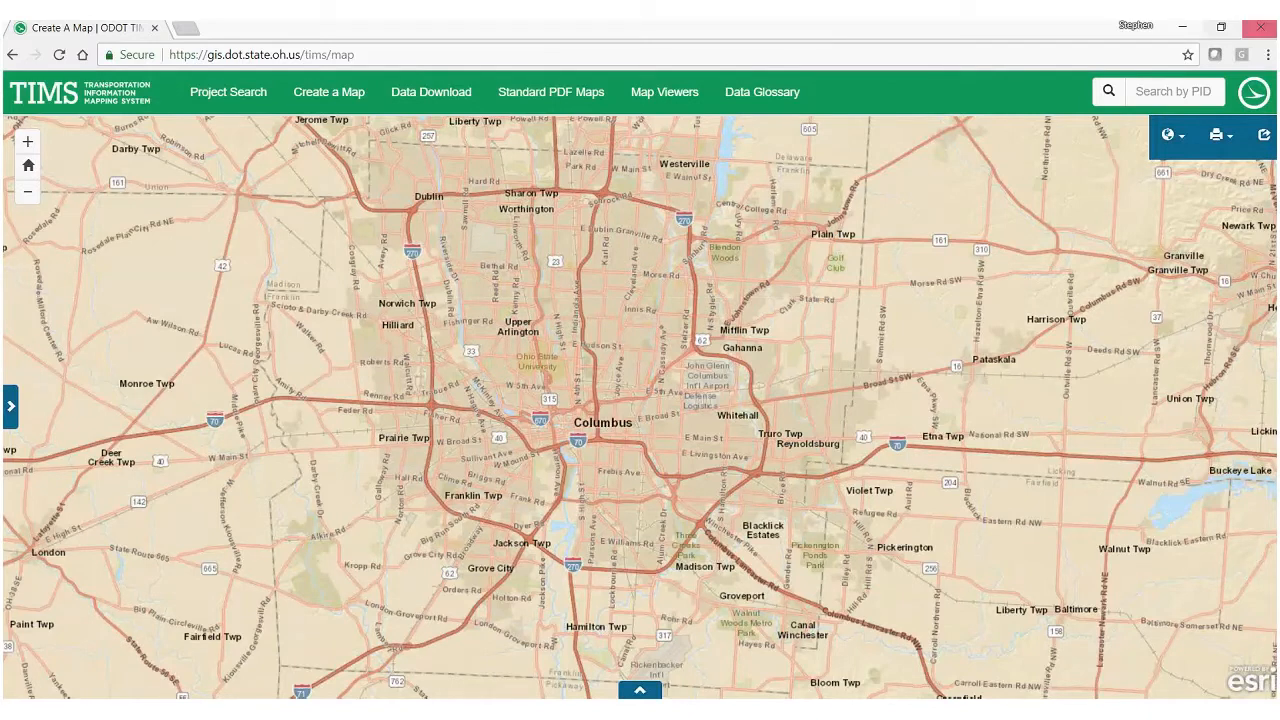
- Reopen and widen the layers pane, and browse the Assets and Boundaries layer groups
{"action": "left_click", "coordinate": [10, 408]}
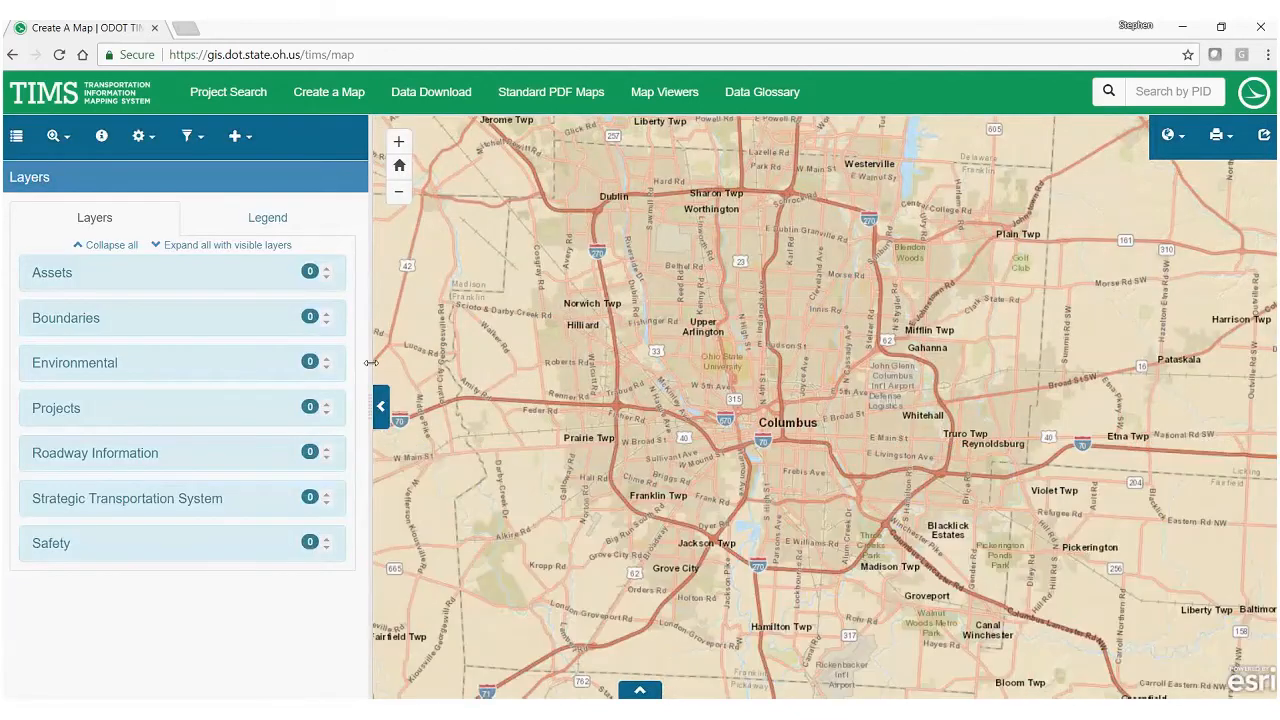
{"action": "left_click_drag", "start_coordinate": [371, 363], "coordinate": [436, 364]}
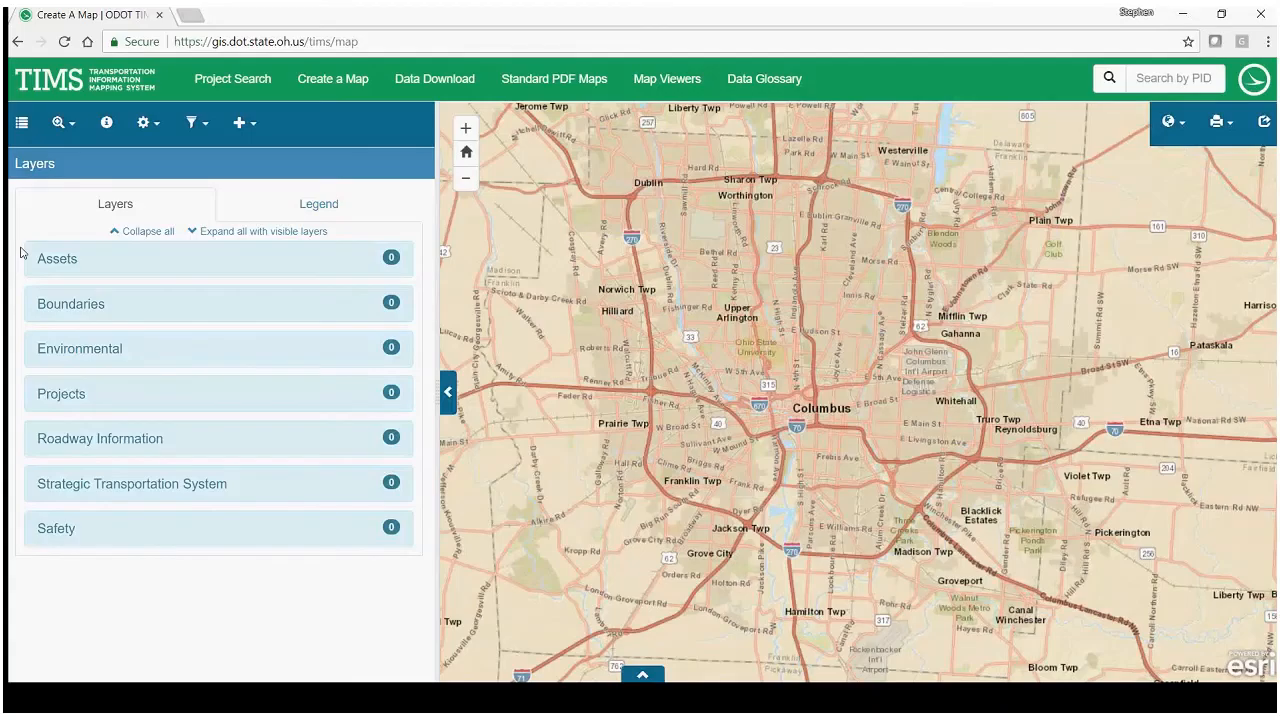
{"action": "left_click", "coordinate": [109, 264]}
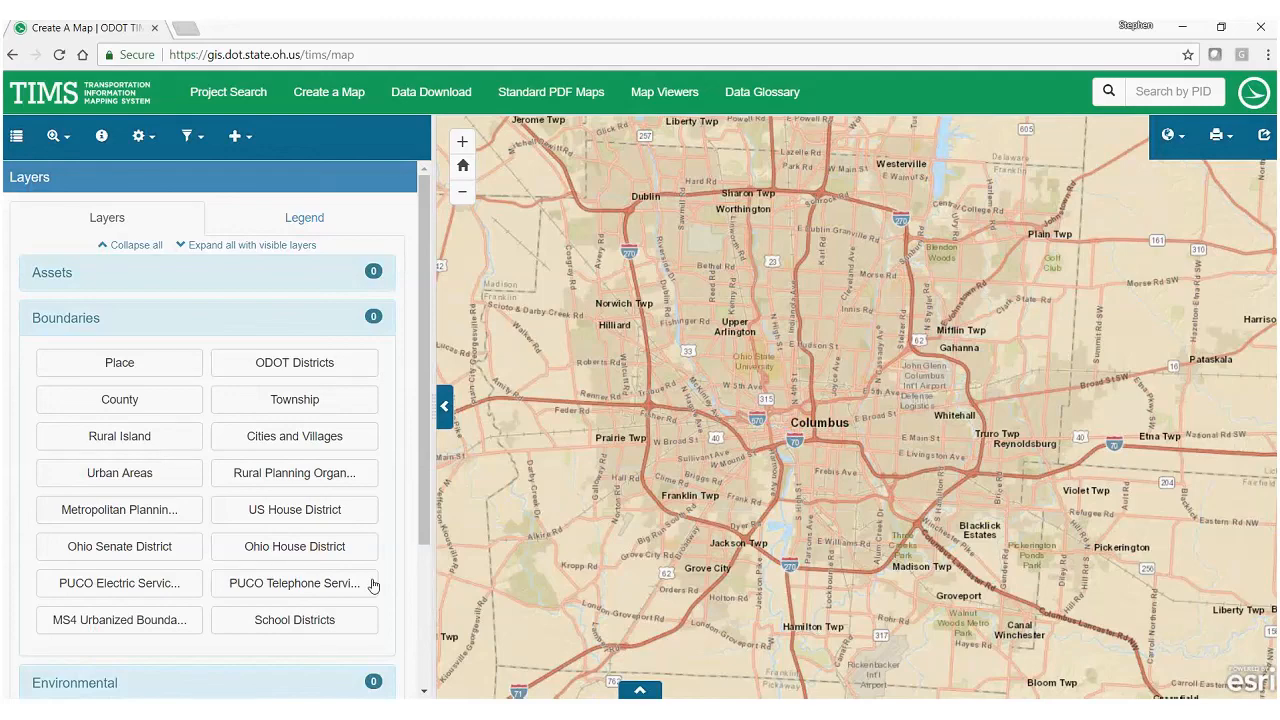
{"action": "left_click", "coordinate": [280, 621]}
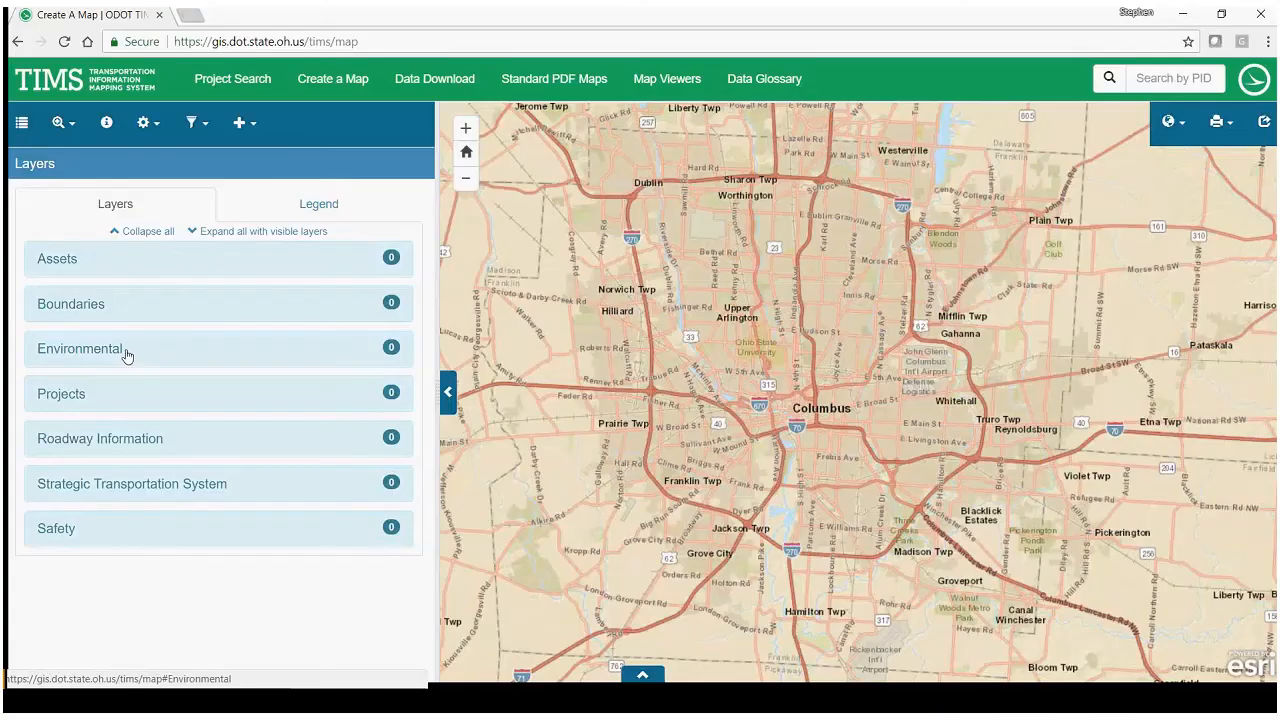
- Look through the available layers in the Environmental and Roadway Information groups without adding any to the map
{"action": "left_click", "coordinate": [127, 352]}
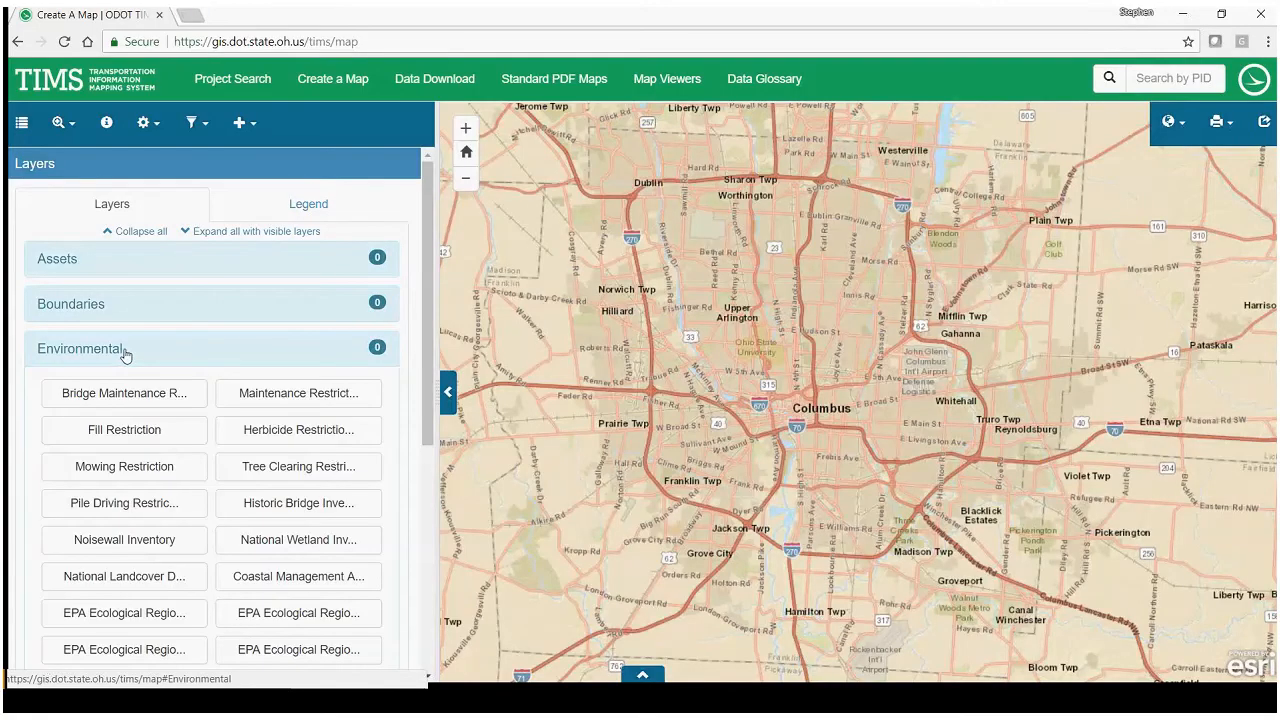
{"action": "scroll", "coordinate": [193, 354], "scroll_direction": "down", "scroll_amount": 2}
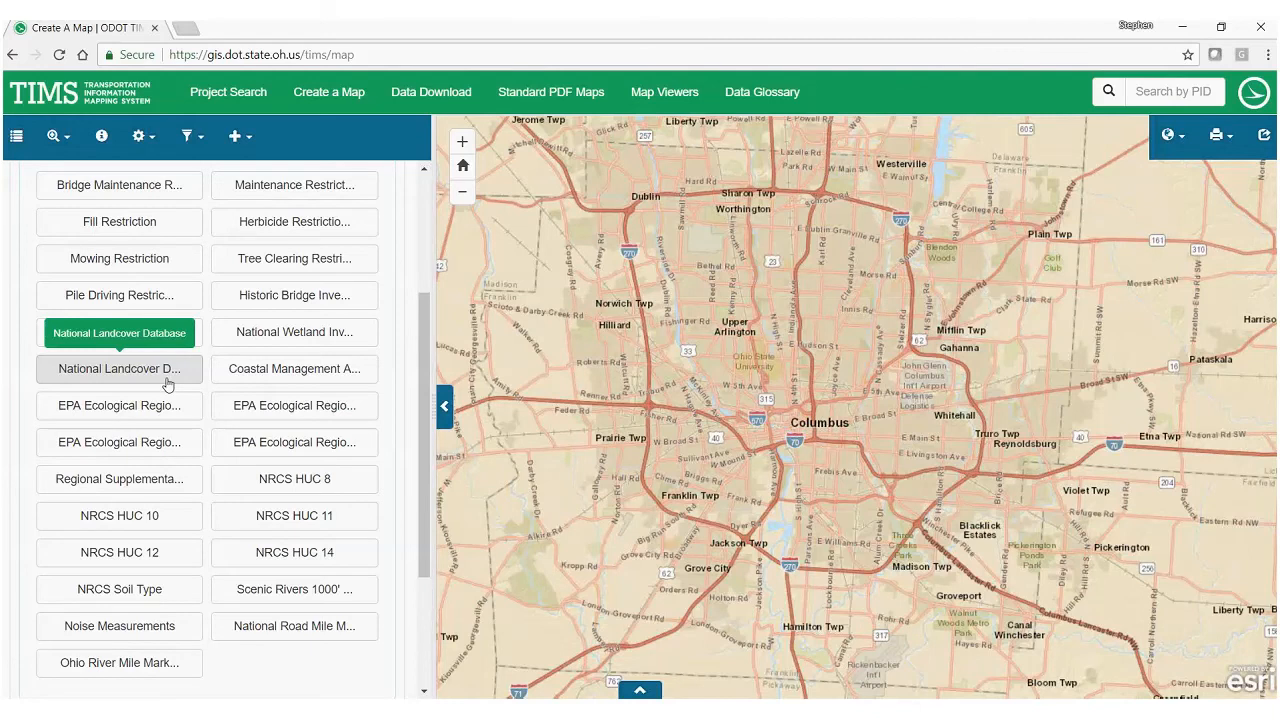
{"action": "scroll", "coordinate": [168, 383], "scroll_direction": "up", "scroll_amount": 2}
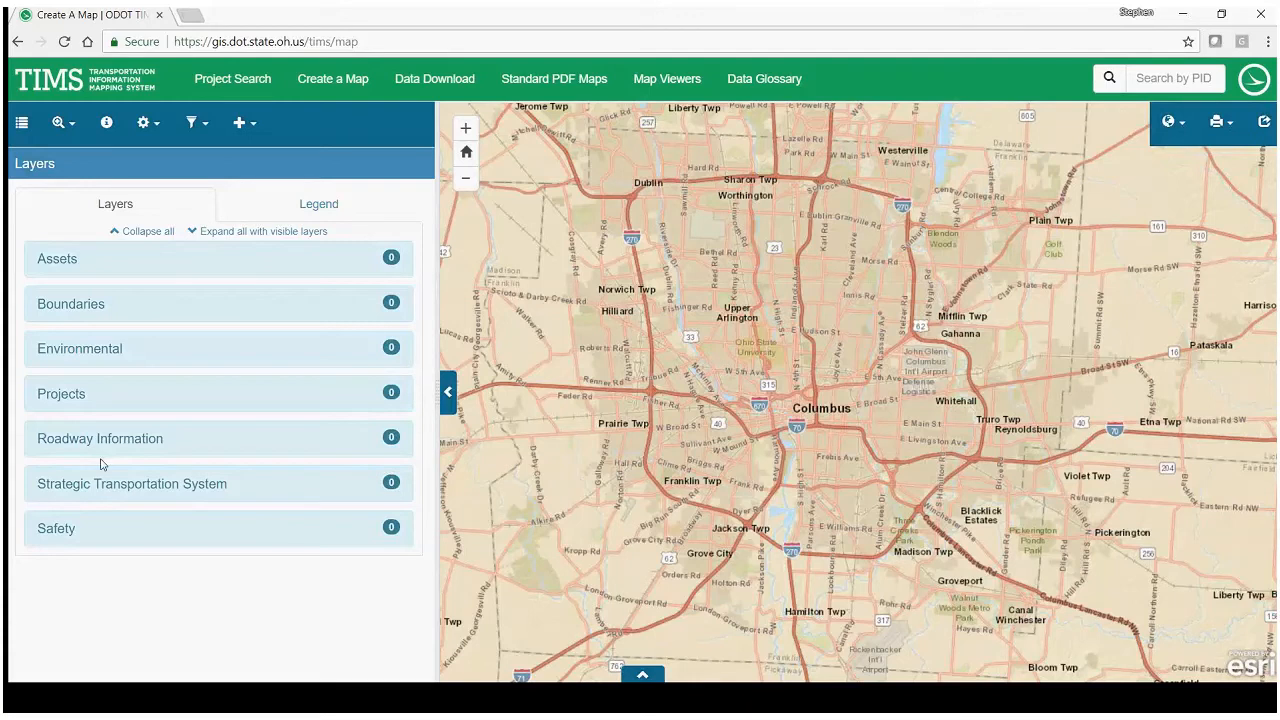
{"action": "left_click", "coordinate": [102, 450]}
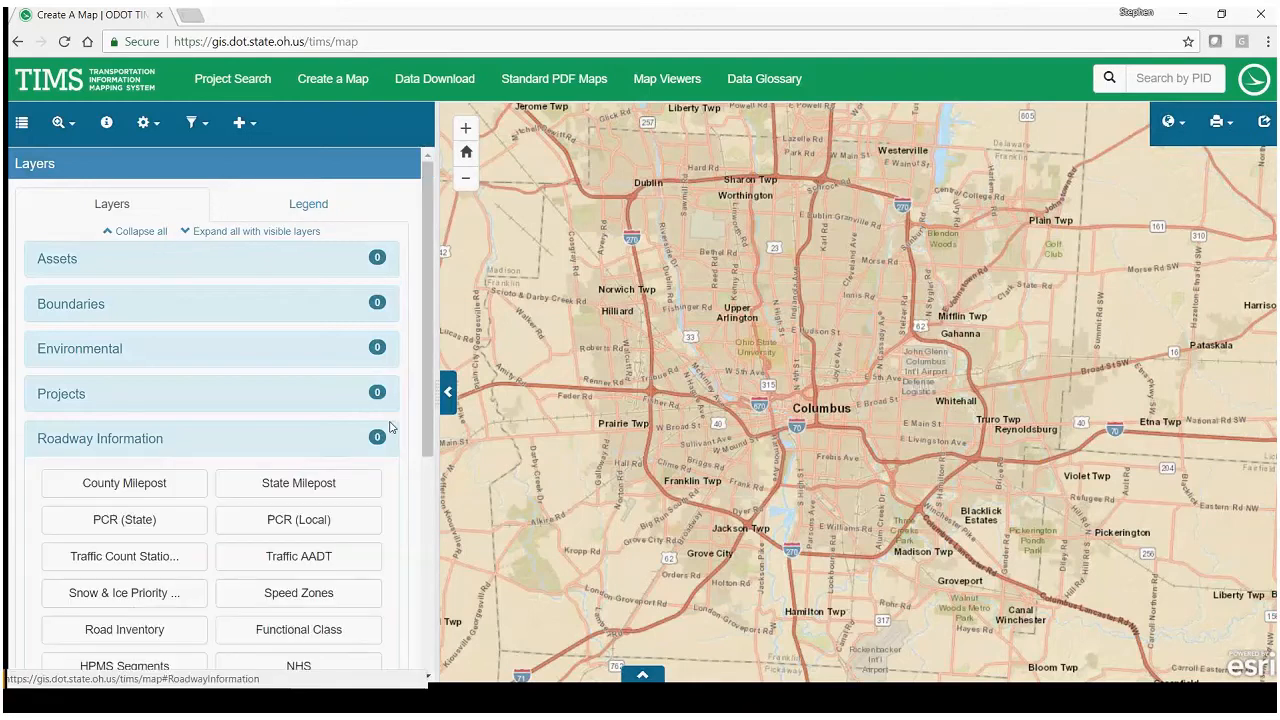
{"action": "scroll", "coordinate": [57, 293], "scroll_direction": "down", "scroll_amount": 2}
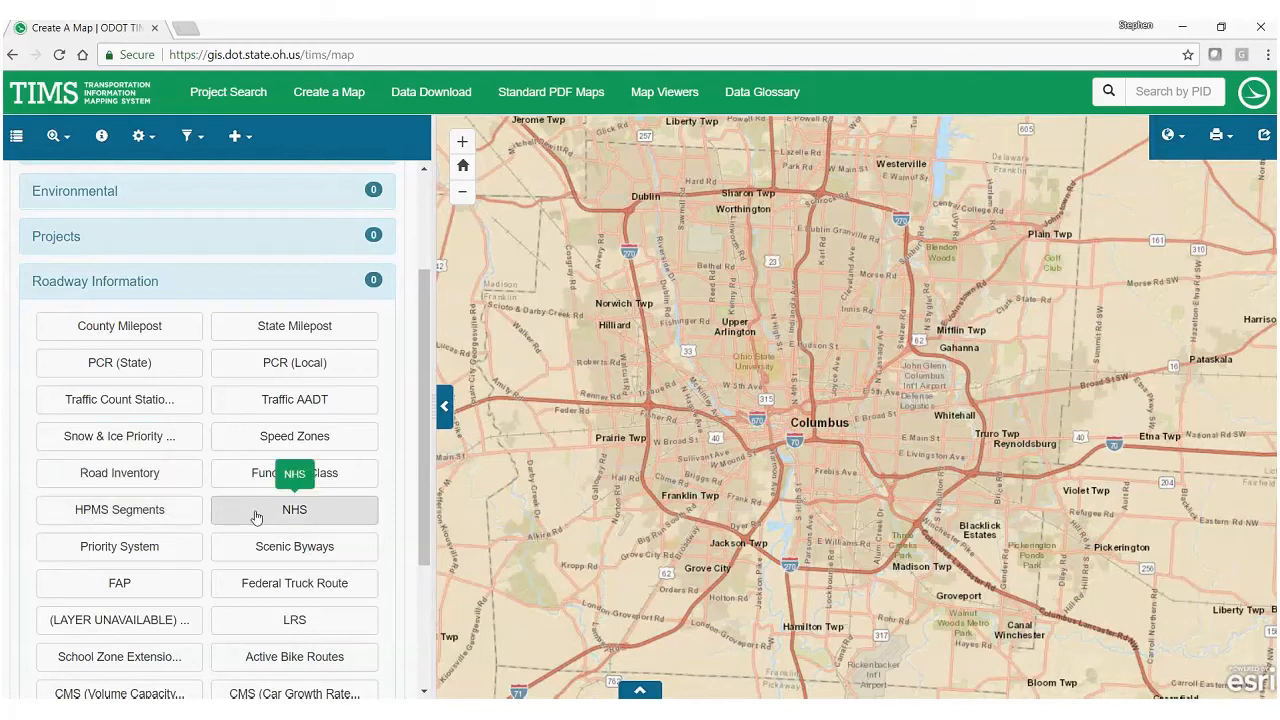
{"action": "scroll", "coordinate": [294, 472], "scroll_direction": "down", "scroll_amount": 2}
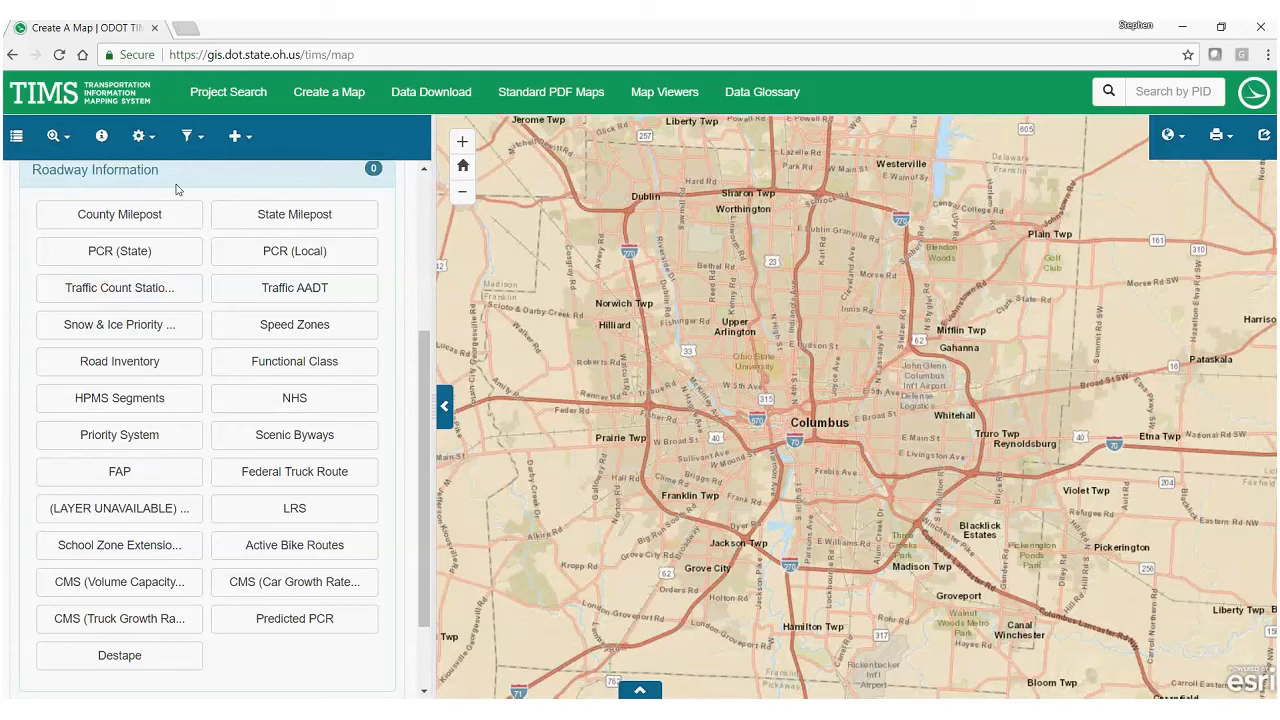
{"action": "left_click", "coordinate": [141, 183]}
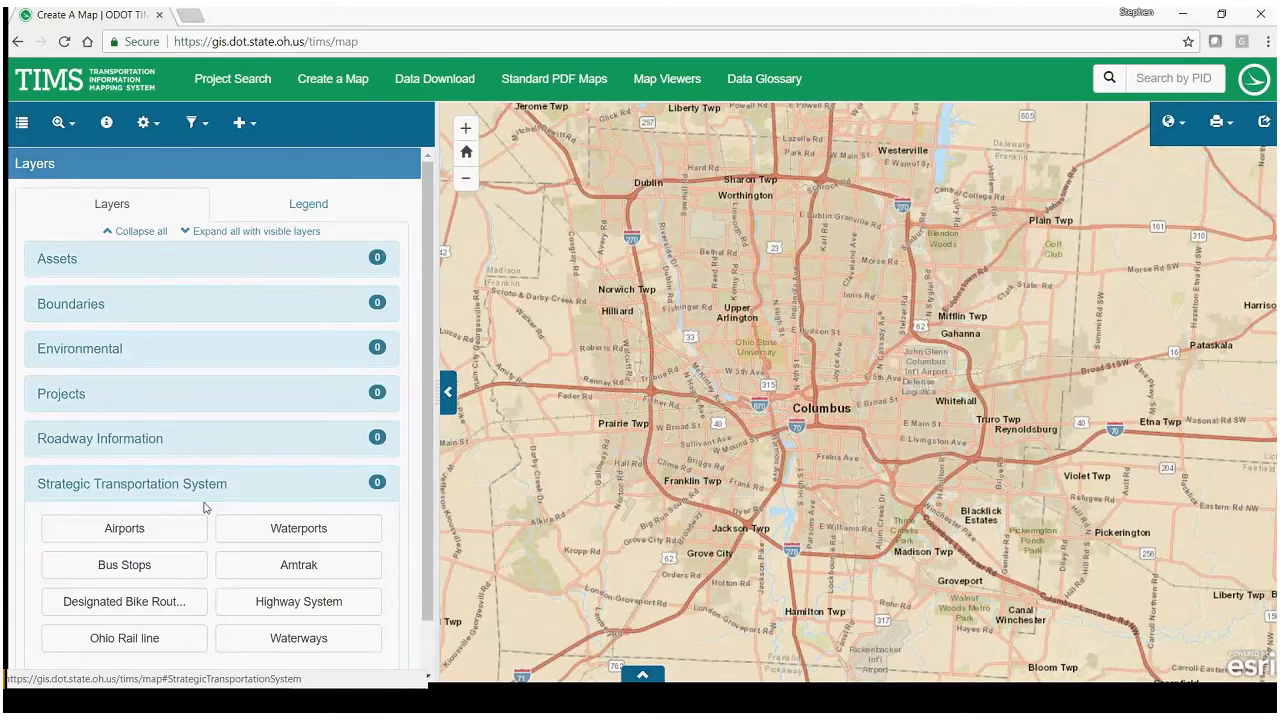
- Look through the layers in the Strategic Transportation System group and expand the Safety group
{"action": "scroll", "coordinate": [260, 480], "scroll_direction": "down", "scroll_amount": 2}
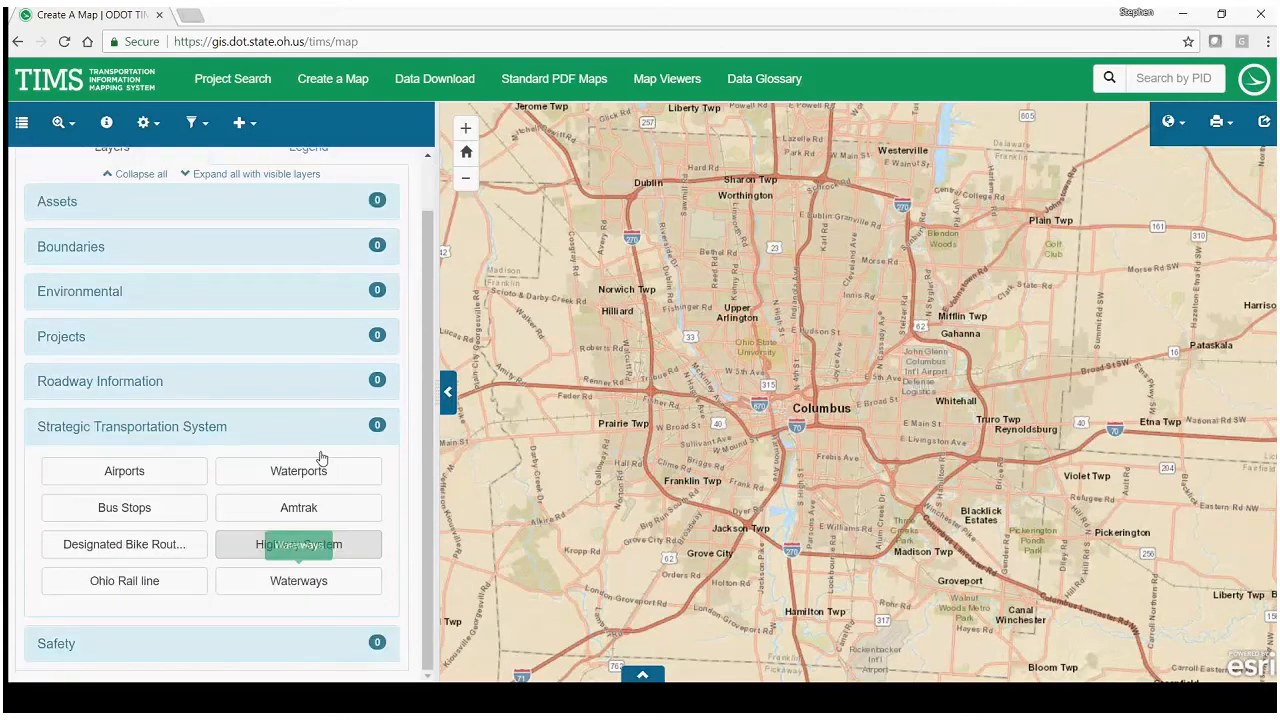
{"action": "left_click", "coordinate": [175, 428]}
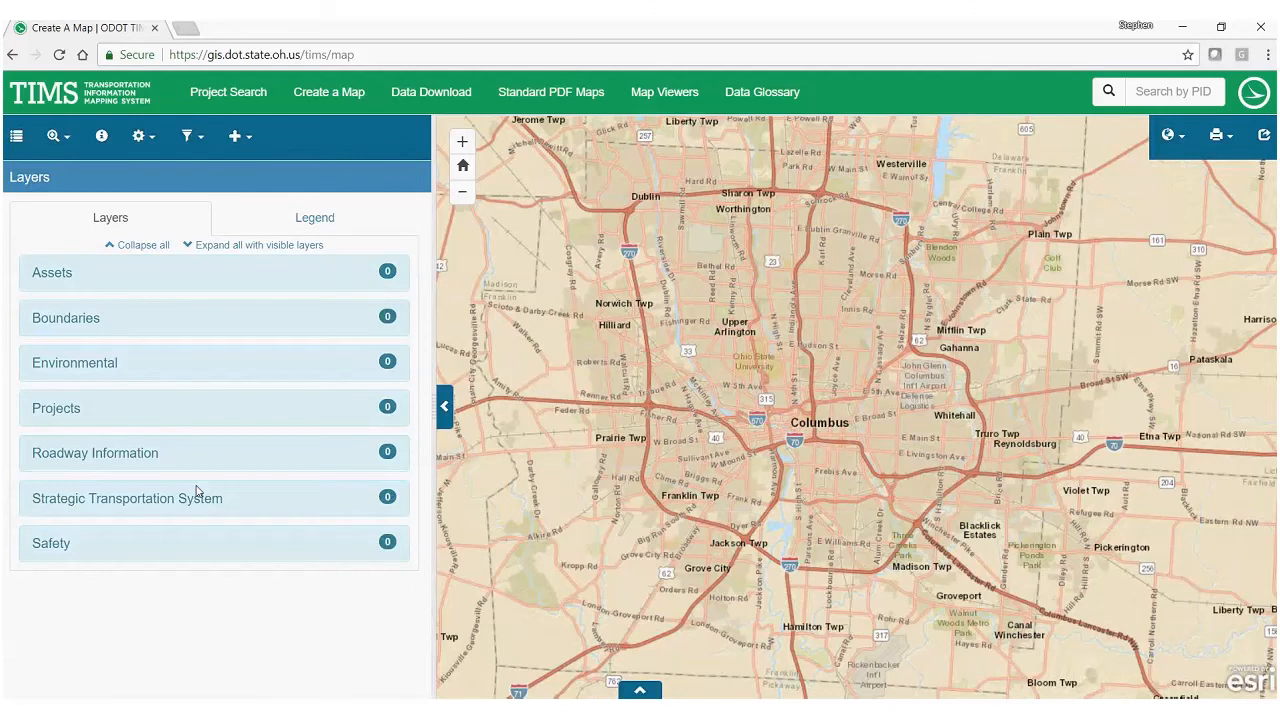
{"action": "left_click", "coordinate": [70, 540]}
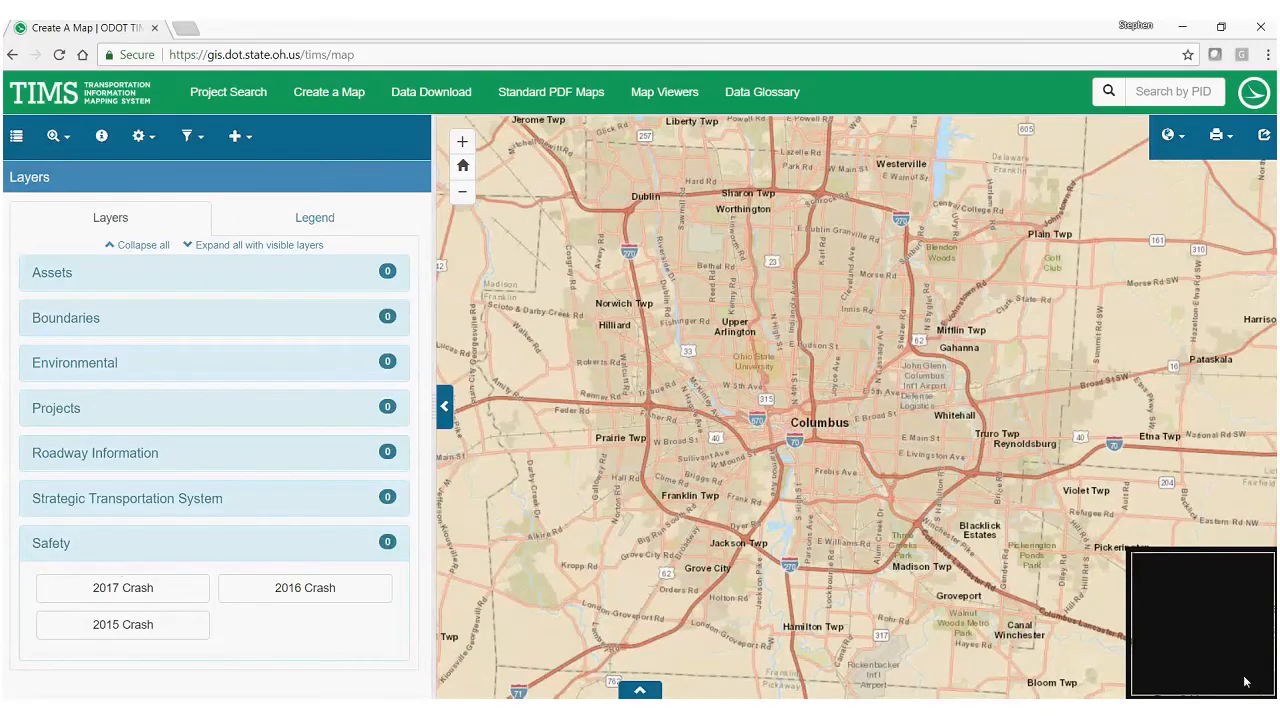
- Collapse the Safety group, turn on the Bridge Inventory layer in Assets, and display its labelled bridges around Deer Creek Twp west of Columbus
{"action": "left_click", "coordinate": [134, 592]}
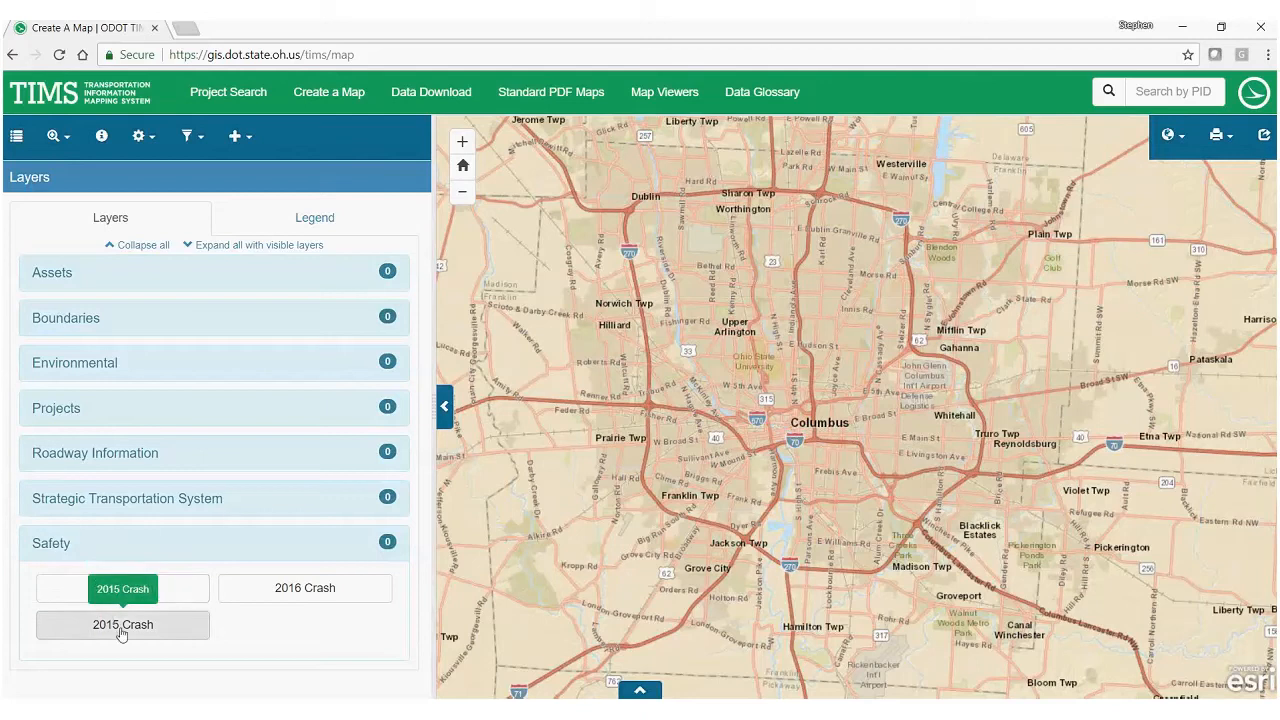
{"action": "left_click", "coordinate": [50, 542]}
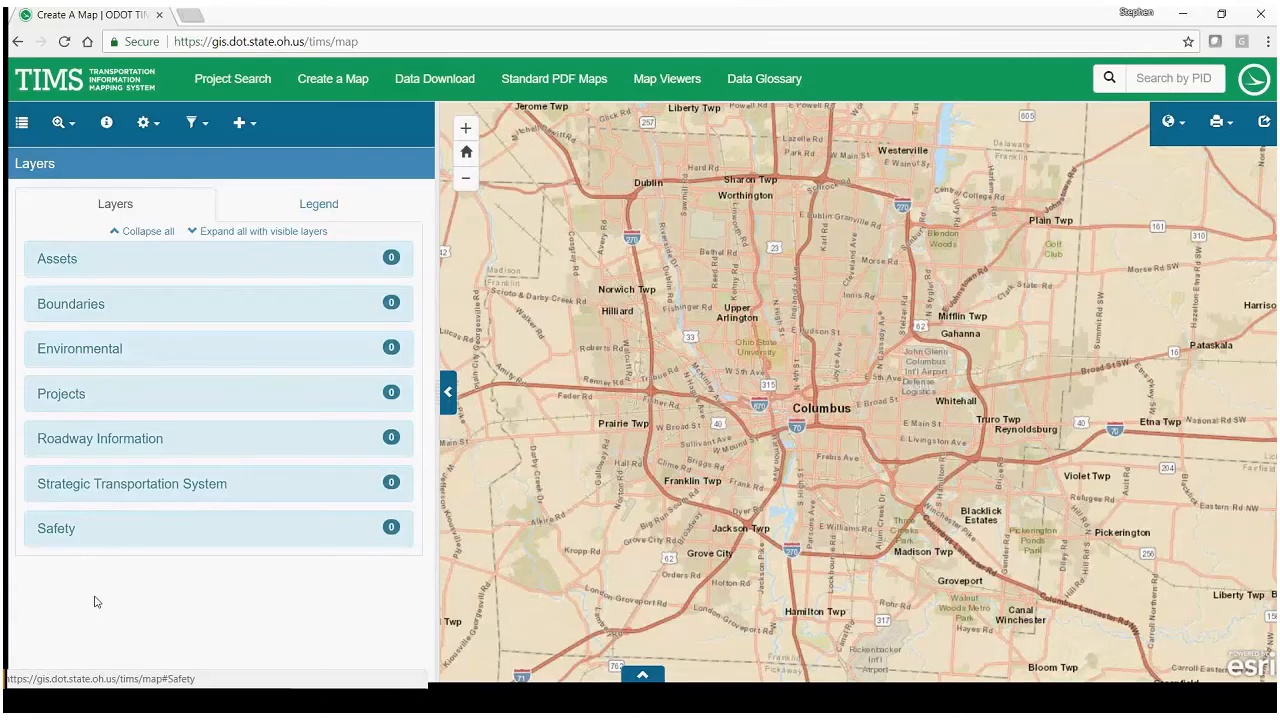
{"action": "left_click", "coordinate": [57, 258]}
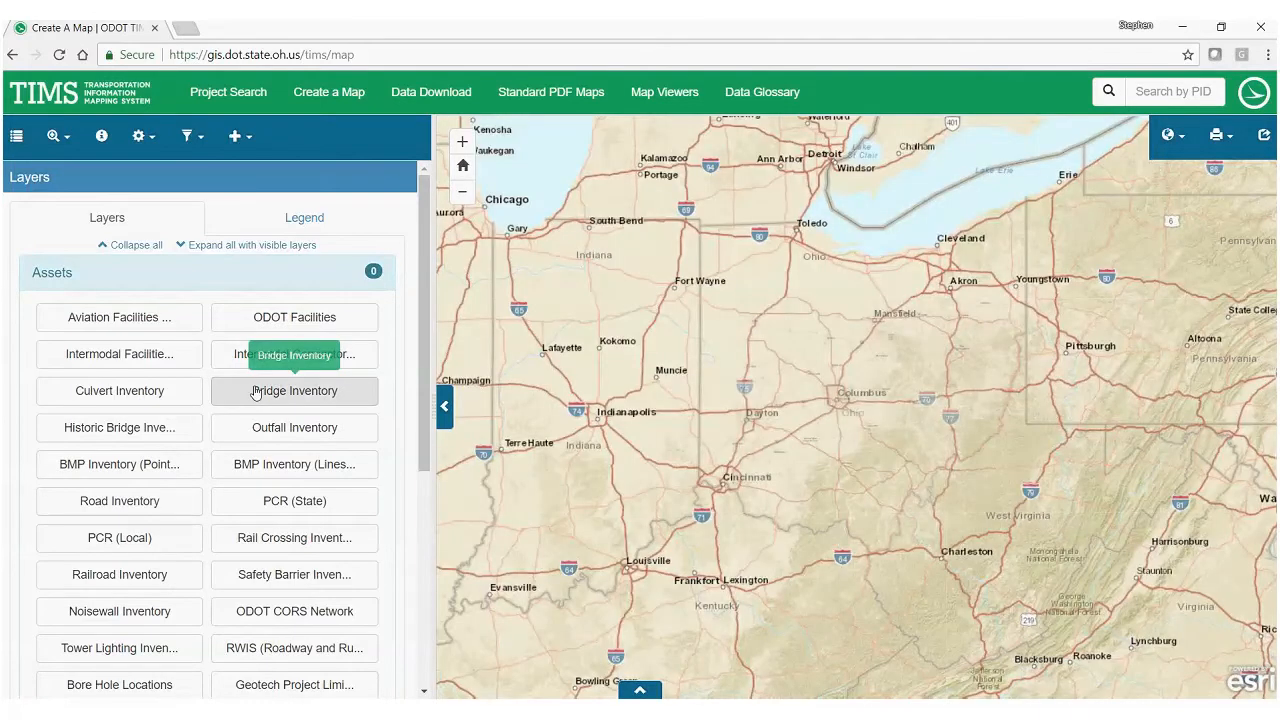
{"action": "left_click", "coordinate": [256, 392]}
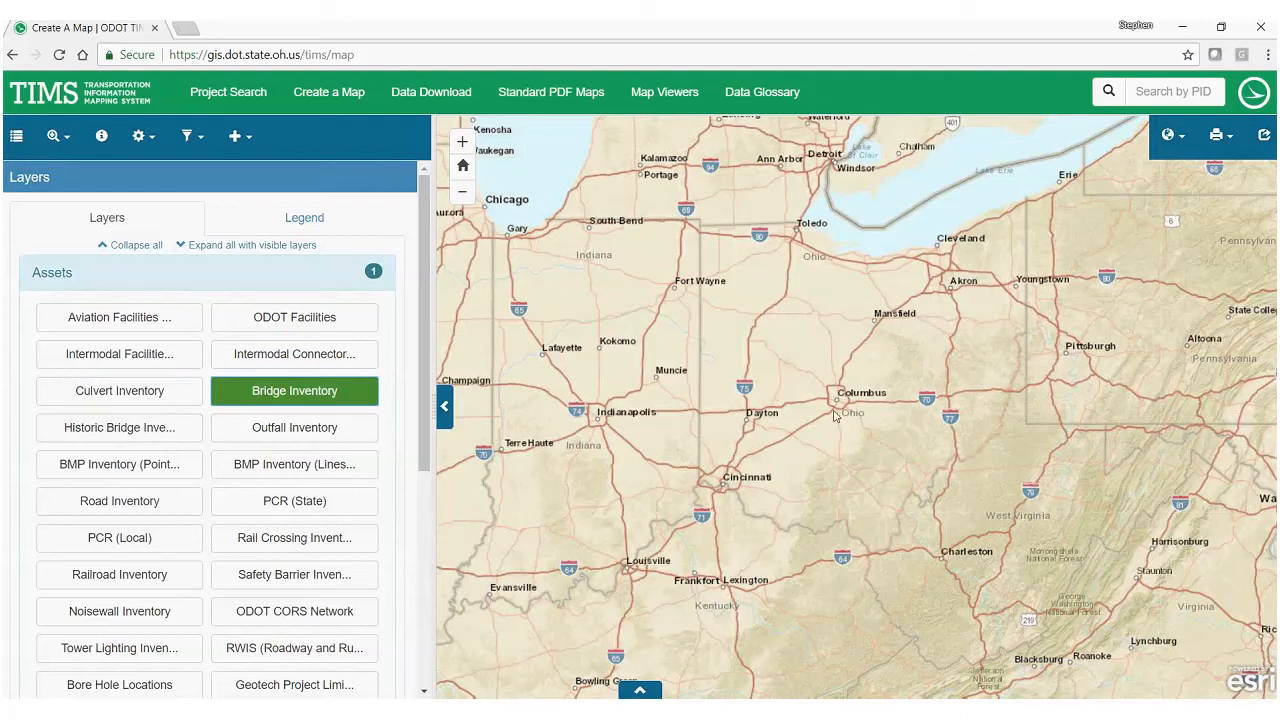
{"action": "scroll", "coordinate": [835, 416], "scroll_direction": "up", "scroll_amount": 2}
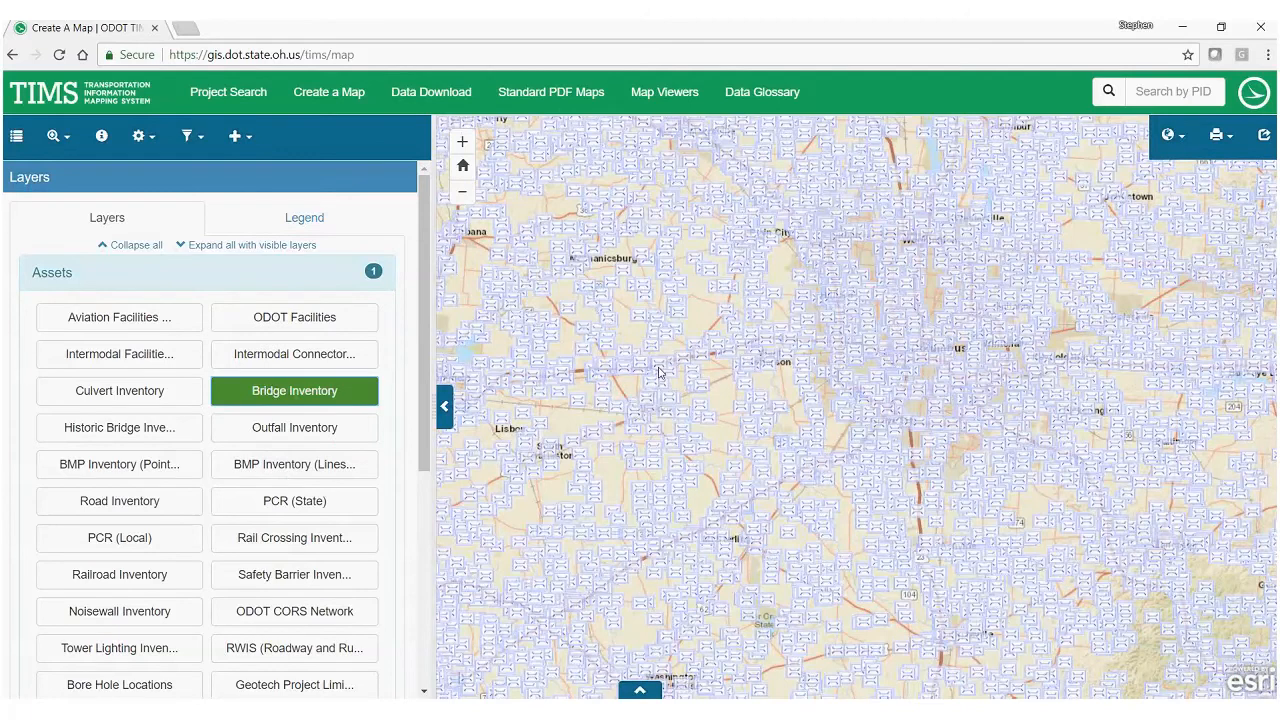
{"action": "scroll", "coordinate": [658, 372], "scroll_direction": "up", "scroll_amount": 1}
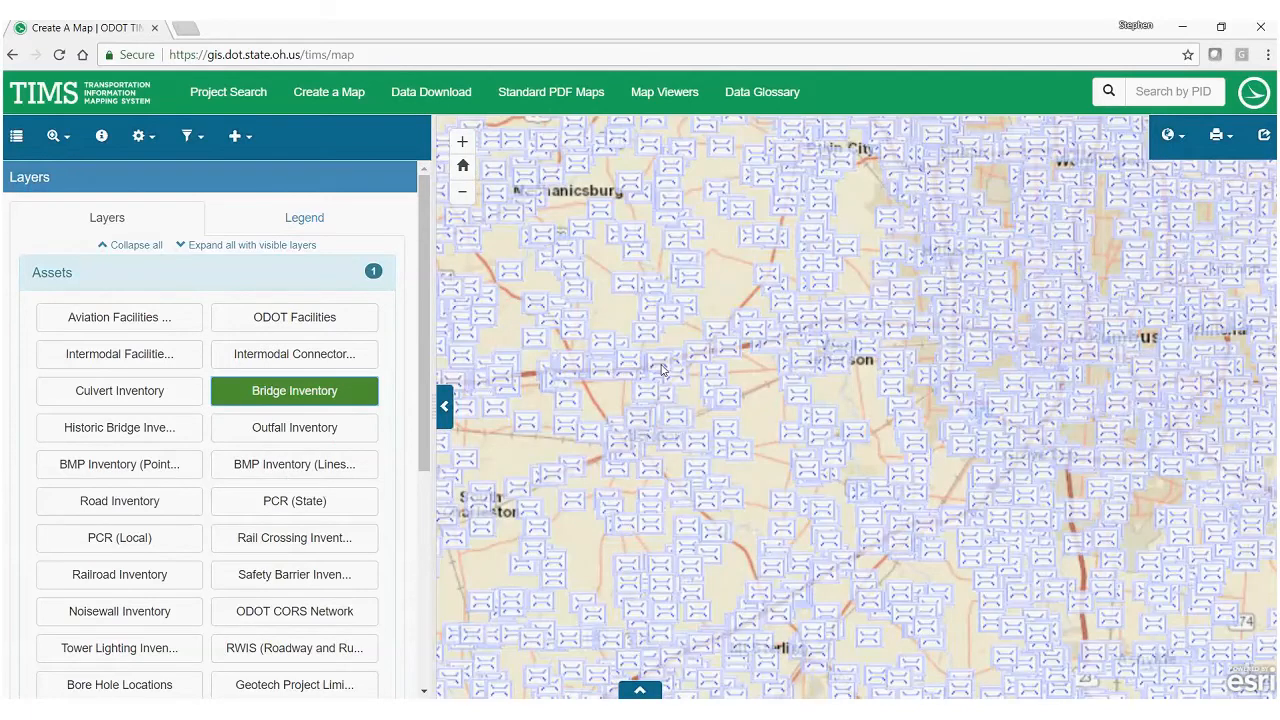
{"action": "scroll", "coordinate": [930, 406], "scroll_direction": "up", "scroll_amount": 2}
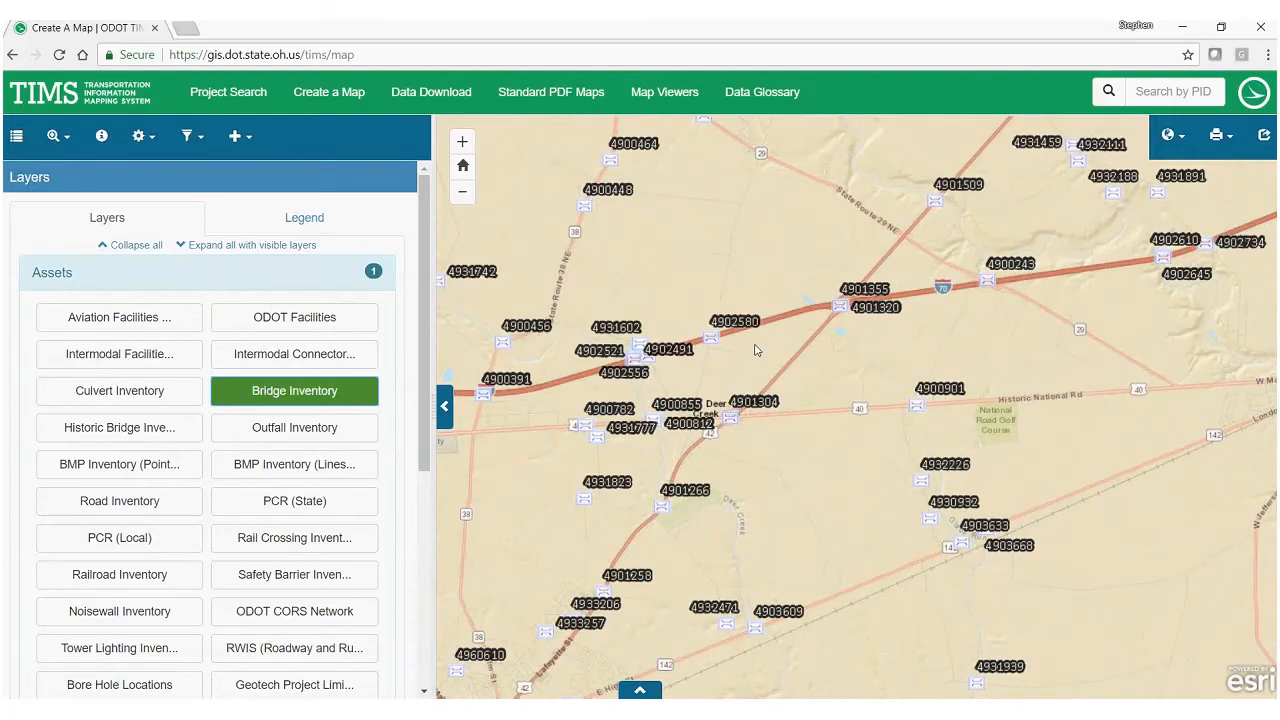
{"action": "scroll", "coordinate": [755, 349], "scroll_direction": "up", "scroll_amount": 1}
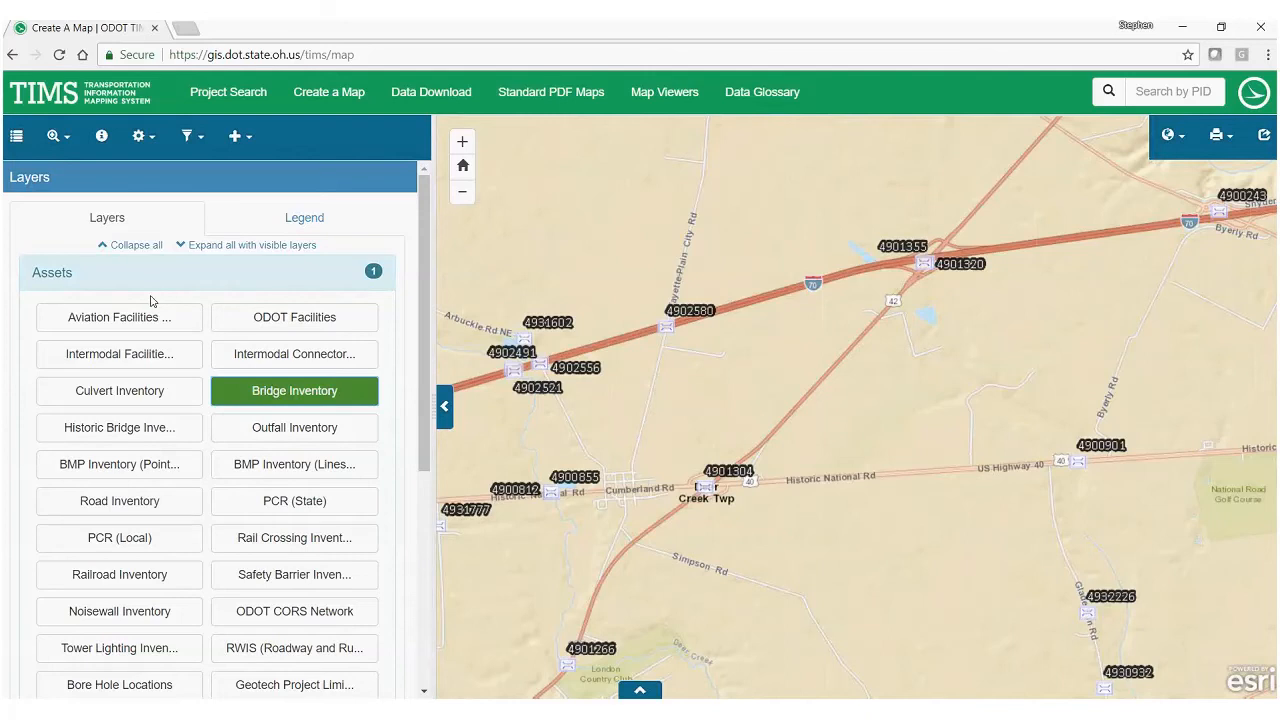
- Add the Road Inventory layer from Assets, check the legend, and display the roads between Monroe Twp and West Jefferson
{"action": "left_click", "coordinate": [117, 502]}
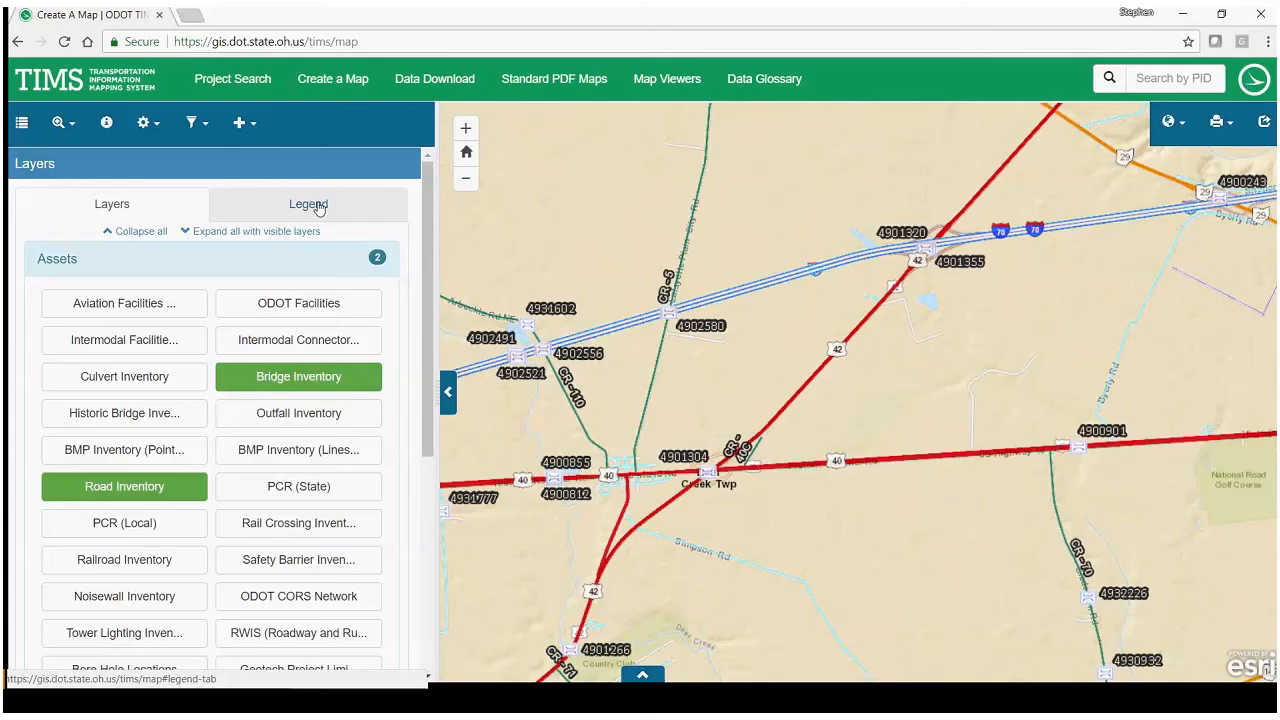
{"action": "left_click", "coordinate": [316, 205]}
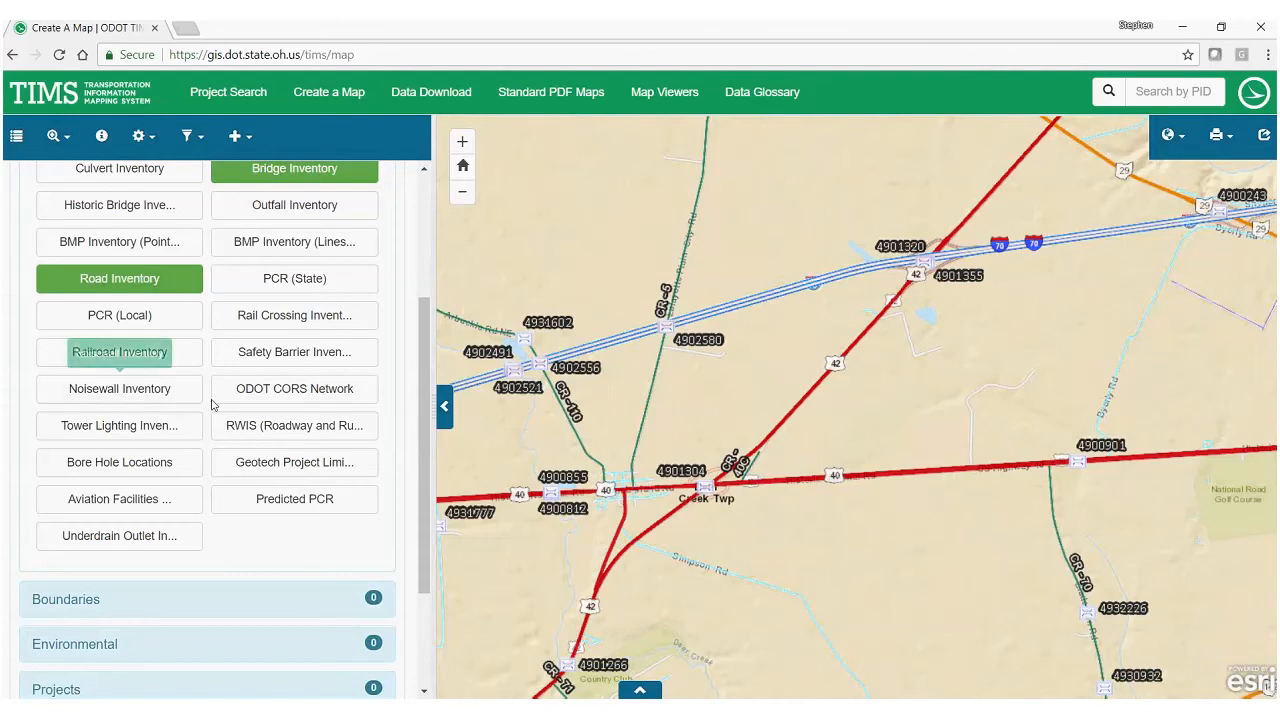
{"action": "scroll", "coordinate": [238, 428], "scroll_direction": "up", "scroll_amount": 1}
{"action": "scroll", "coordinate": [238, 428], "scroll_direction": "up", "scroll_amount": 4}
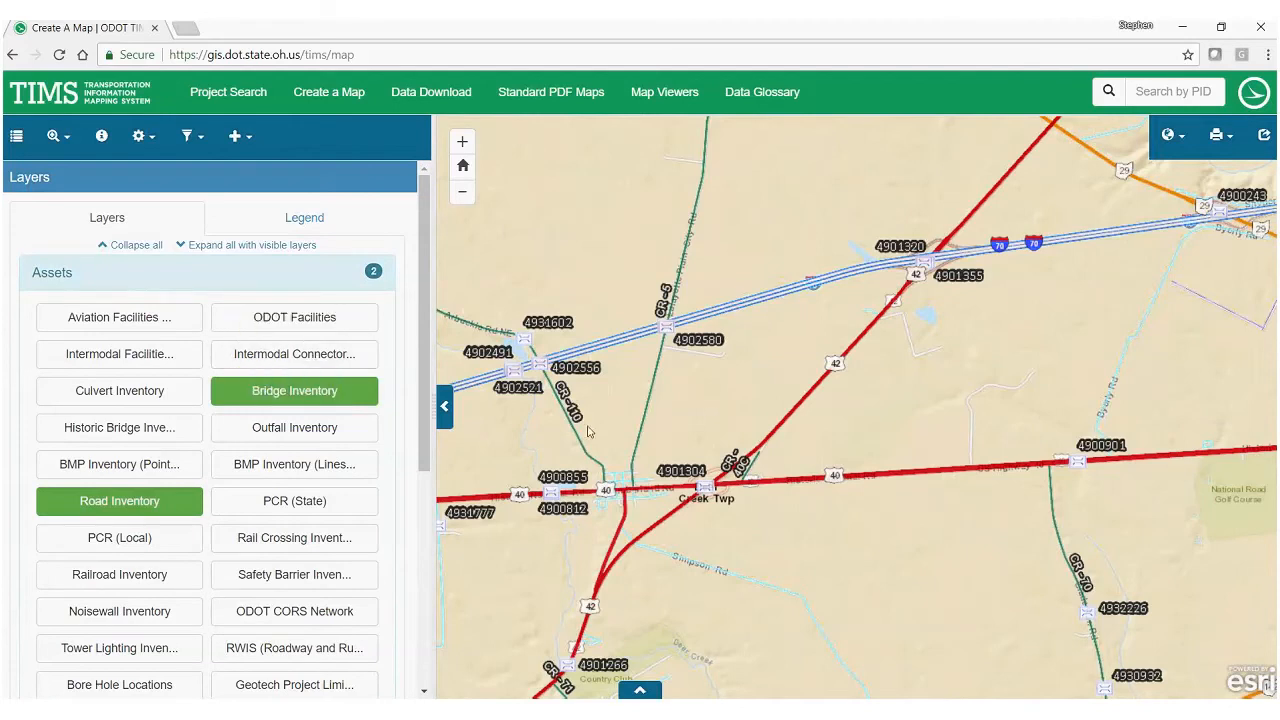
{"action": "scroll", "coordinate": [690, 471], "scroll_direction": "down", "scroll_amount": 1}
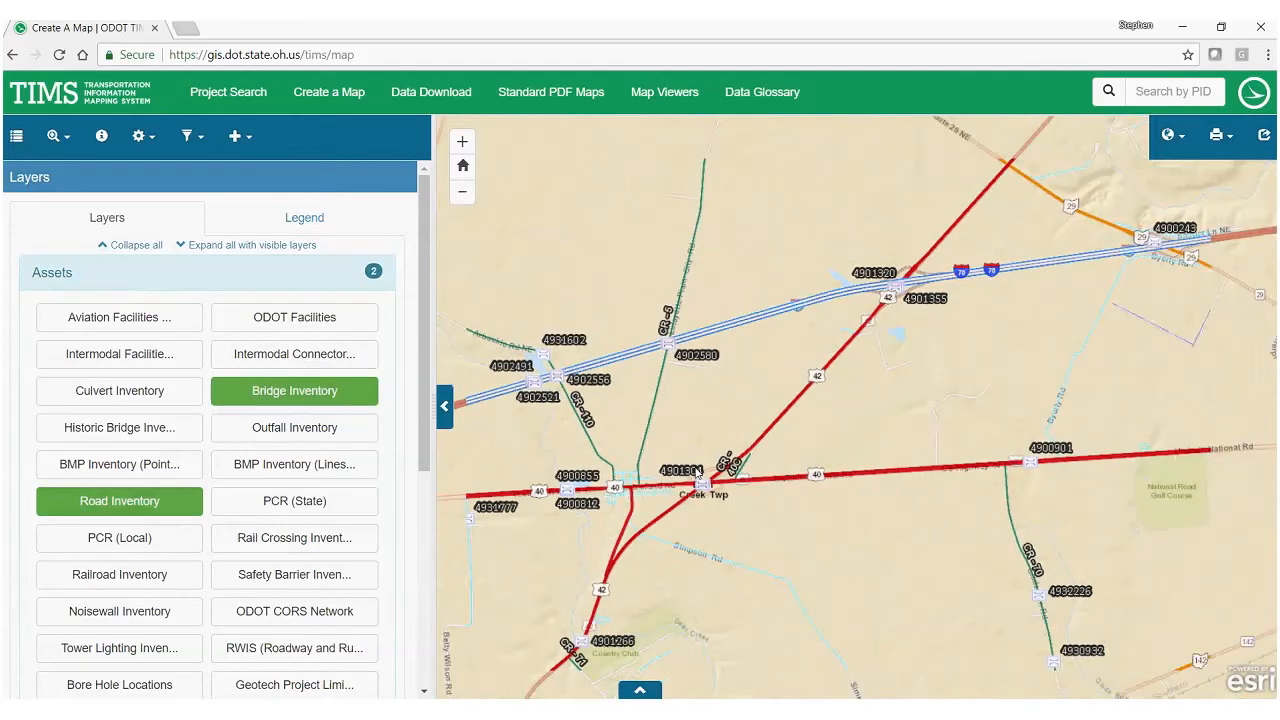
{"action": "scroll", "coordinate": [697, 474], "scroll_direction": "down", "scroll_amount": 2}
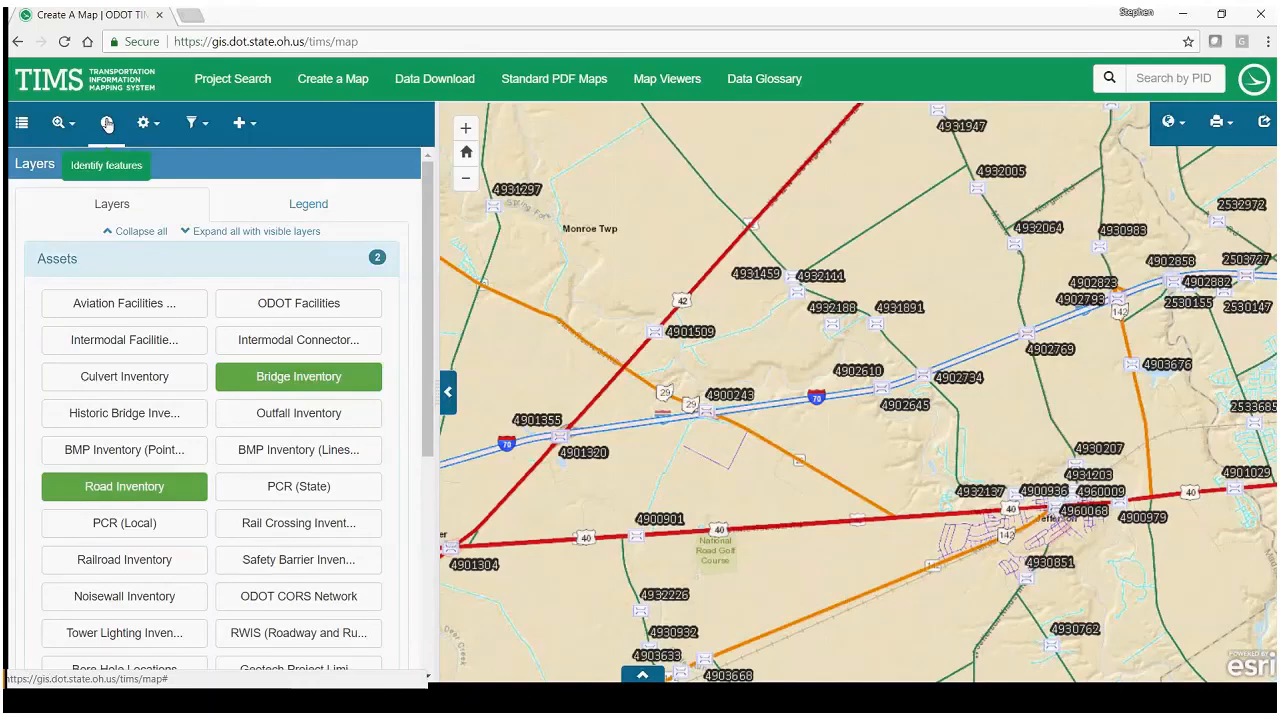
- Identify bridge 4901509 on US 42 north of I-70 and view its Bridge Inventory attributes
{"action": "left_click", "coordinate": [107, 123]}
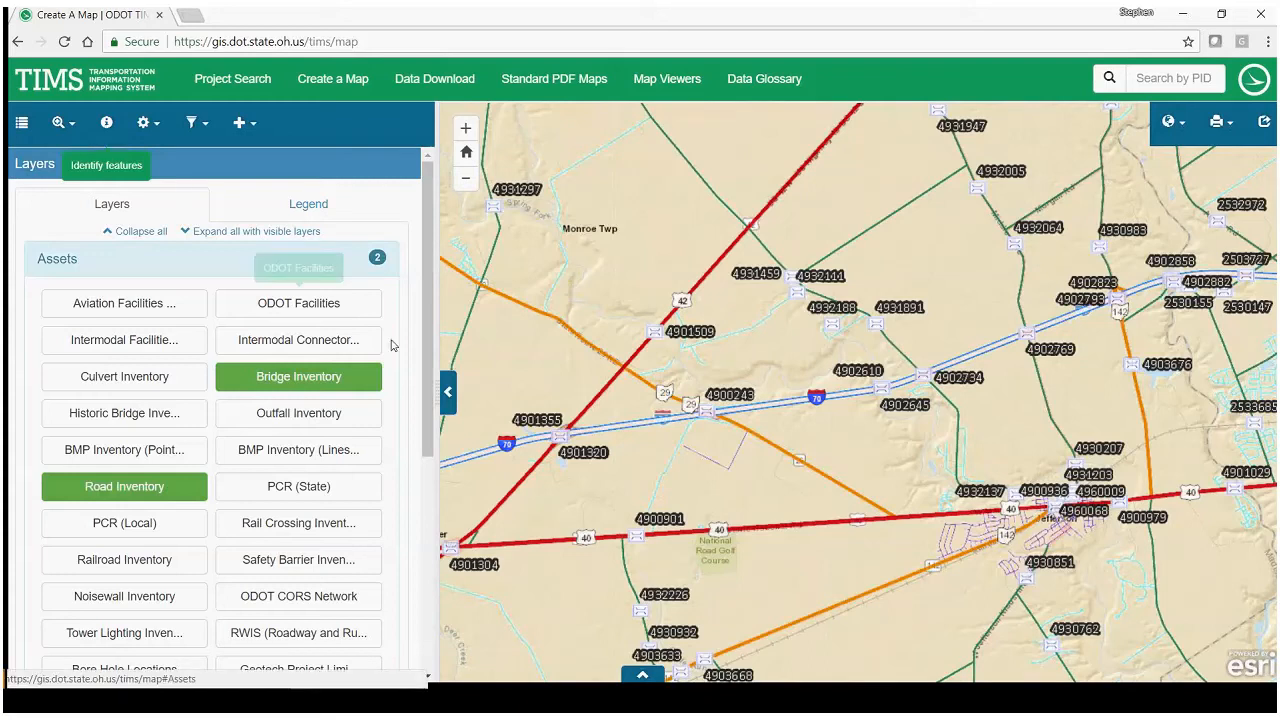
{"action": "left_click", "coordinate": [106, 122]}
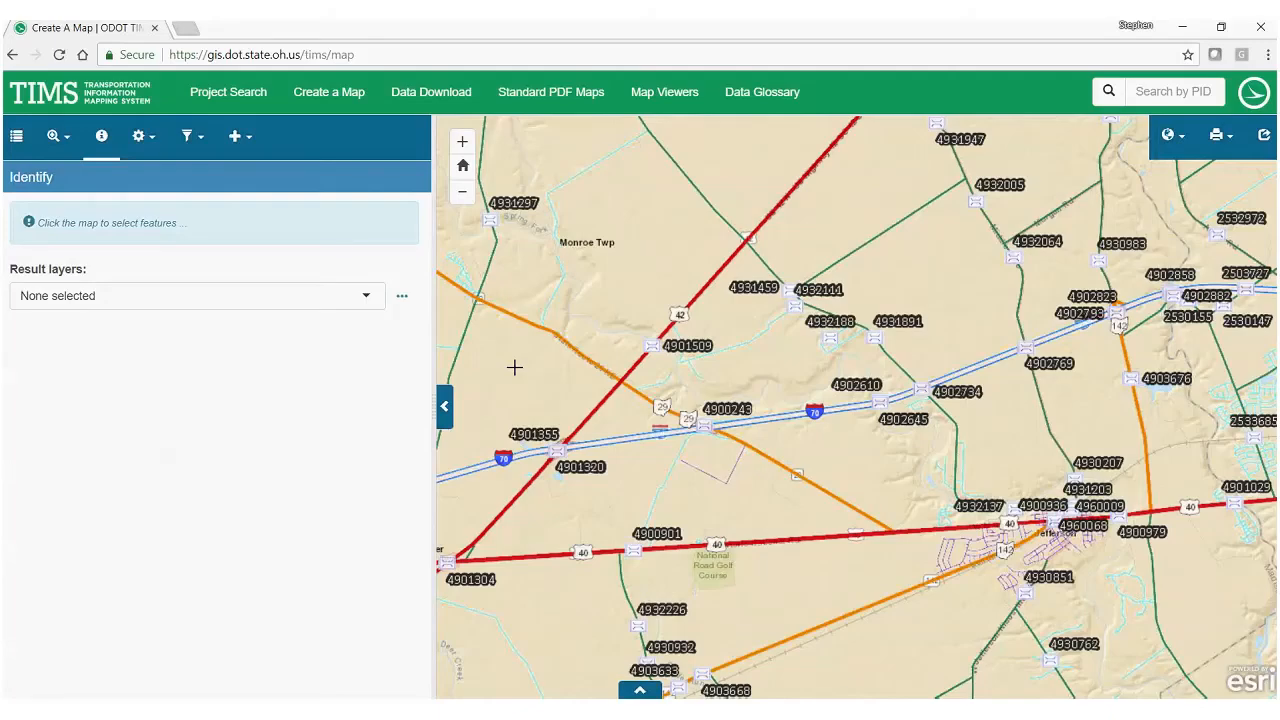
{"action": "left_click", "coordinate": [651, 345]}
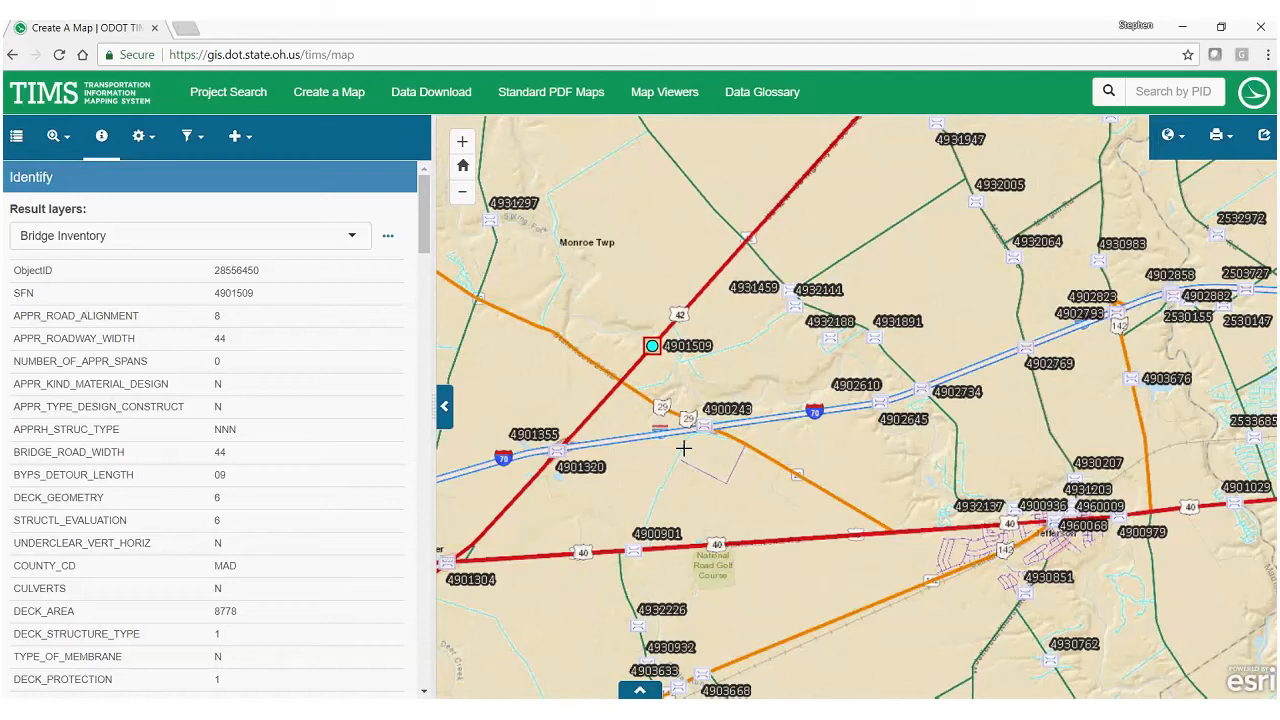
{"action": "scroll", "coordinate": [667, 352], "scroll_direction": "up", "scroll_amount": 1}
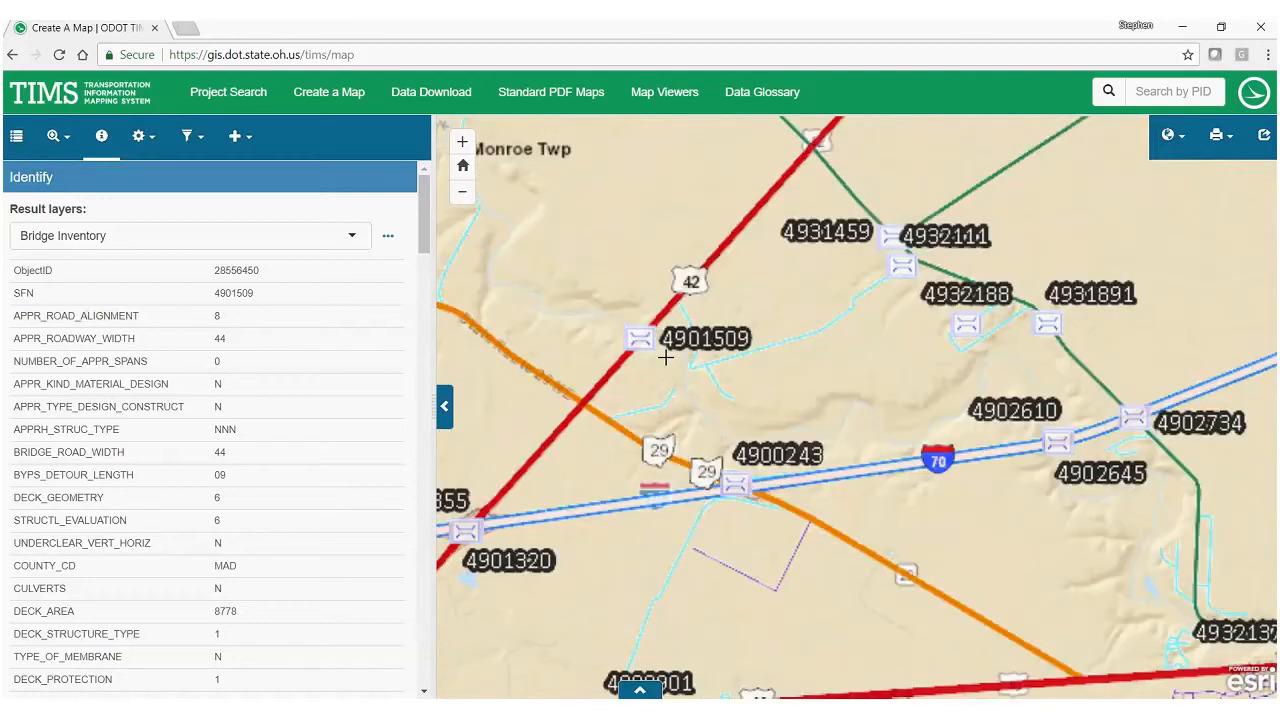
{"action": "scroll", "coordinate": [667, 352], "scroll_direction": "up", "scroll_amount": 1}
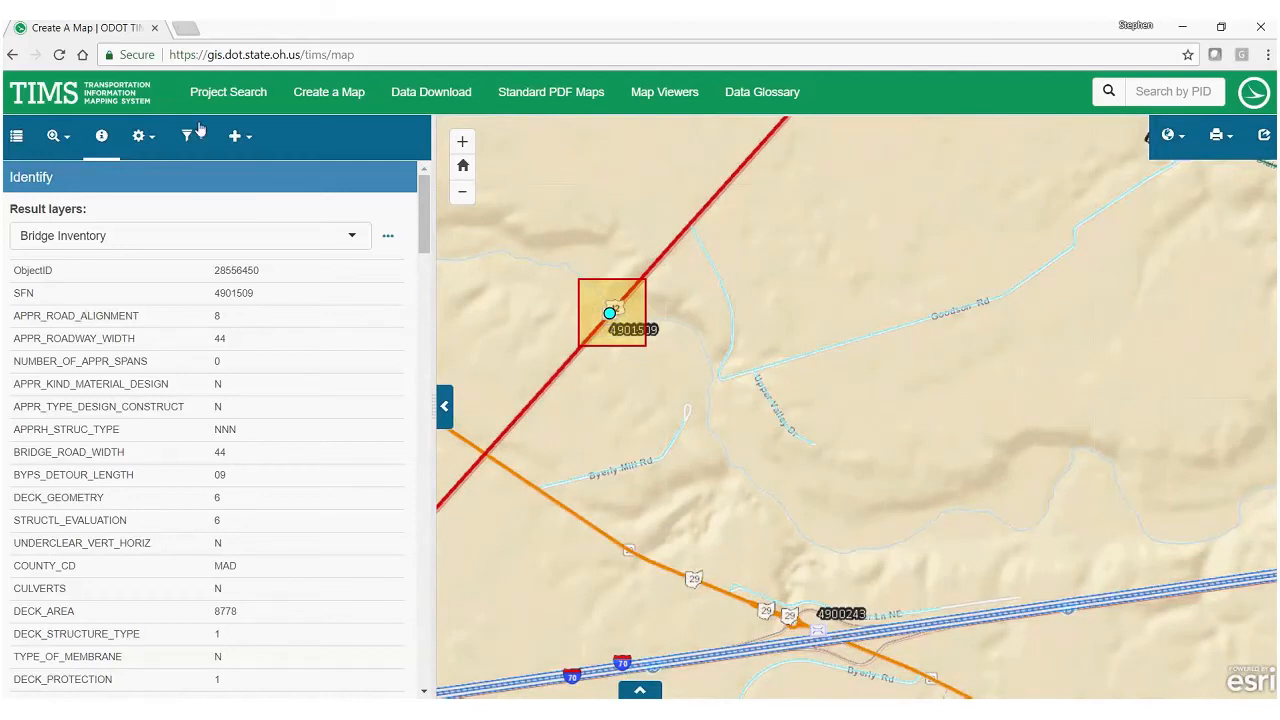
{"action": "left_click_drag", "start_coordinate": [421, 228], "coordinate": [421, 200]}
- Switch the identify results from Bridge Inventory to Road Inventory and review the attributes of the US 42 segment
{"action": "left_click", "coordinate": [351, 236]}
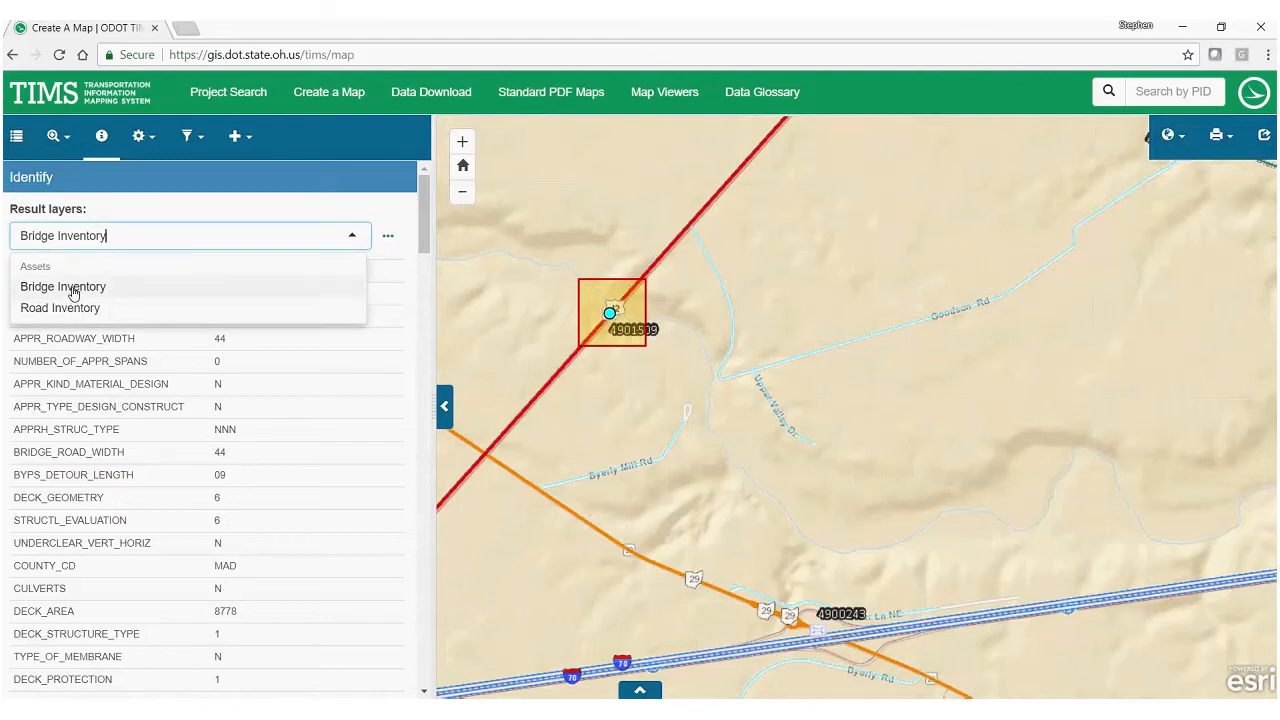
{"action": "left_click", "coordinate": [354, 236]}
{"action": "left_click", "coordinate": [354, 236]}
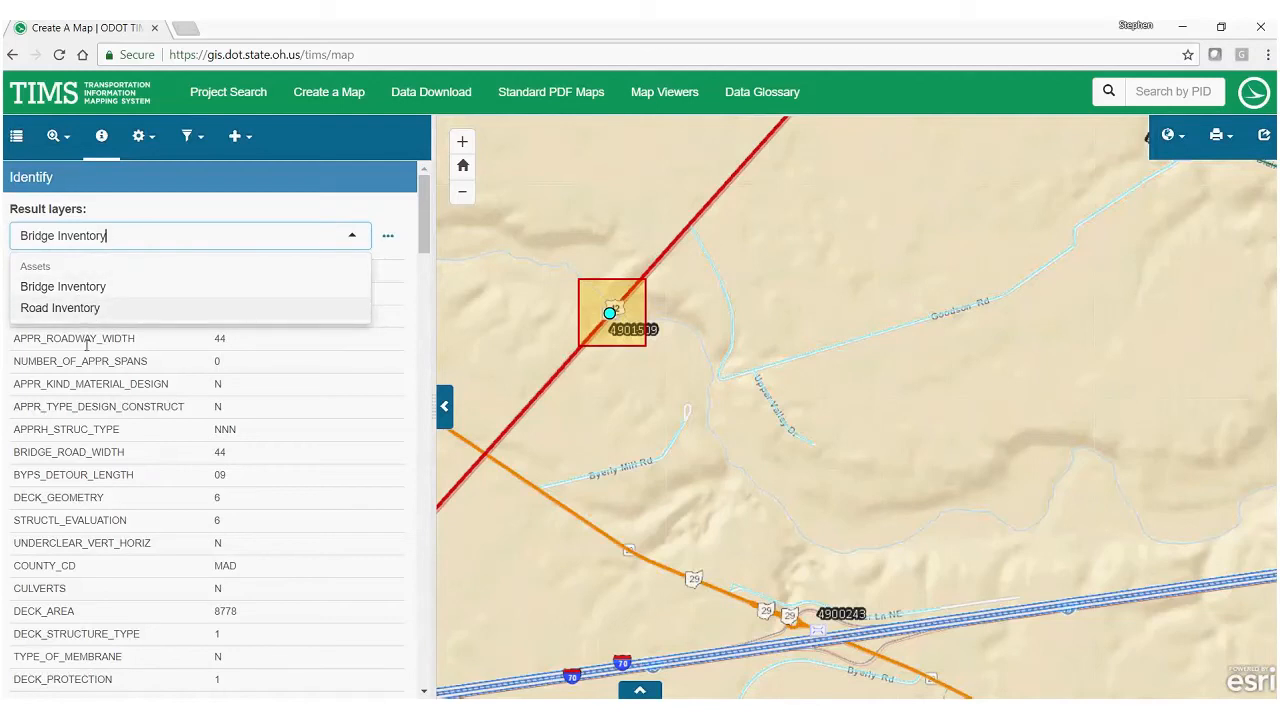
{"action": "left_click", "coordinate": [60, 308]}
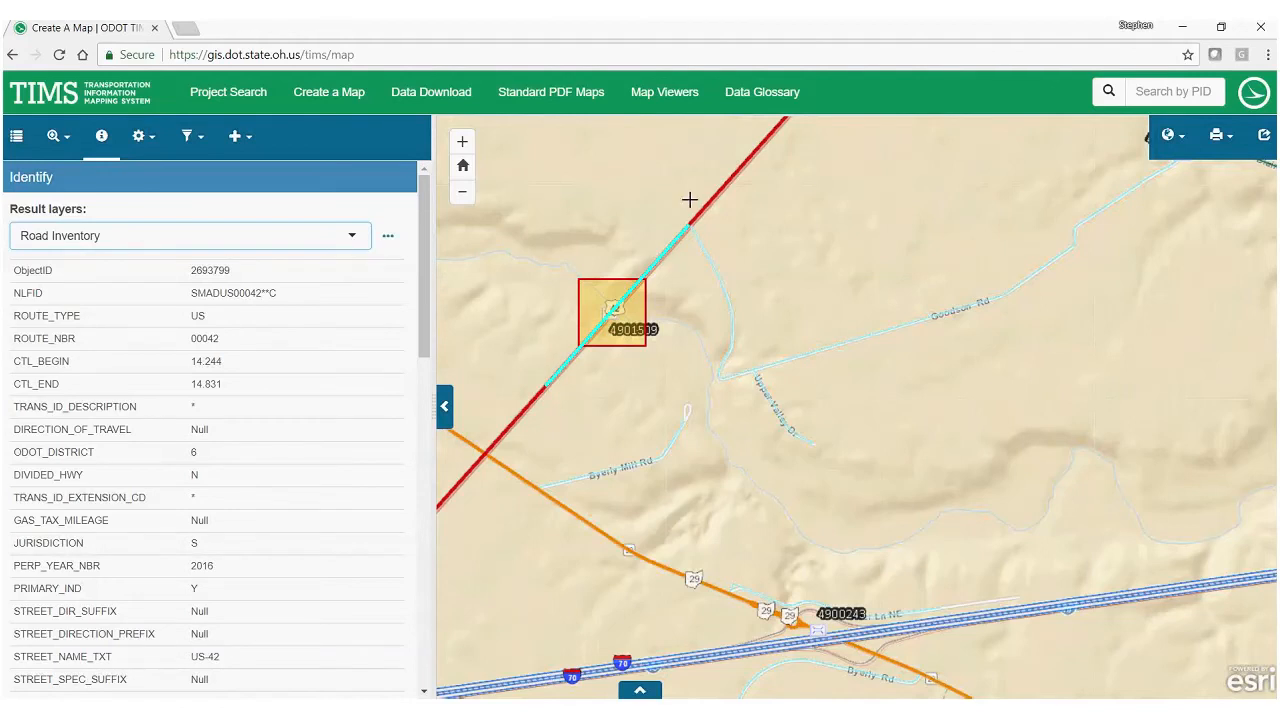
{"action": "left_click_drag", "start_coordinate": [426, 265], "coordinate": [376, 260]}
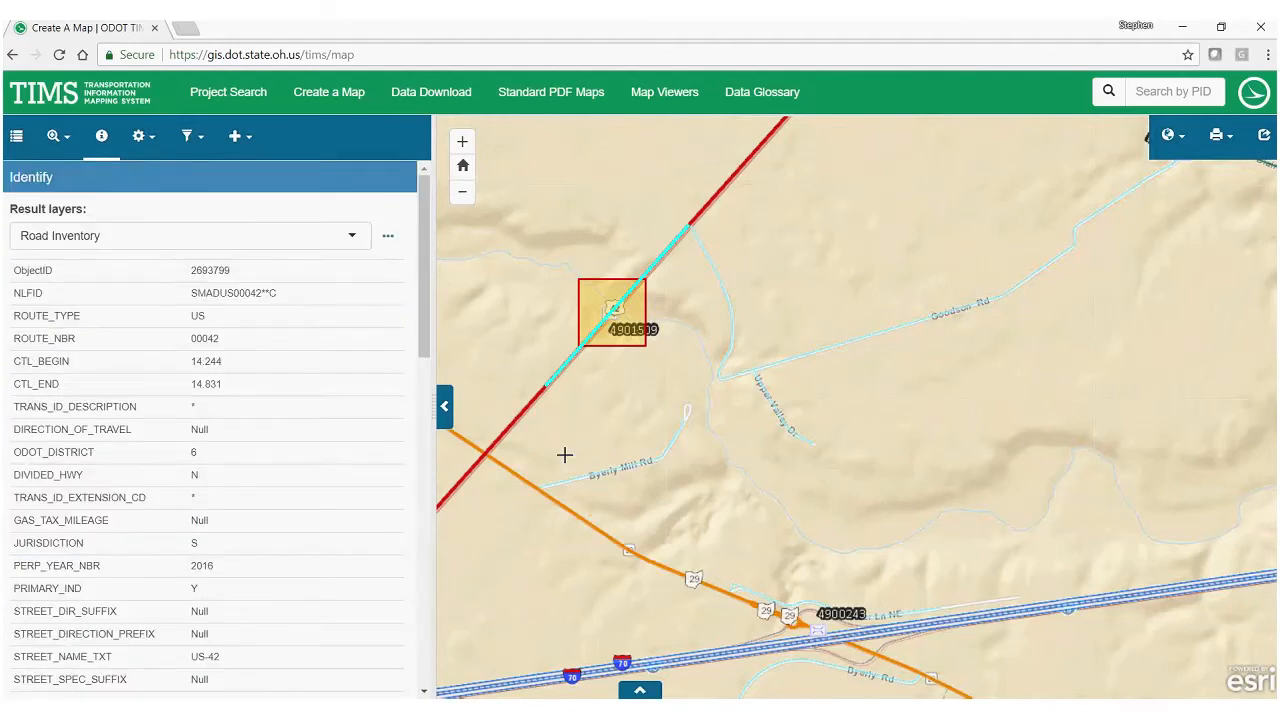
- Identify the Road Inventory features at the intersection of US 42 and State Route 29
{"action": "left_click_drag", "start_coordinate": [626, 428], "coordinate": [877, 261]}
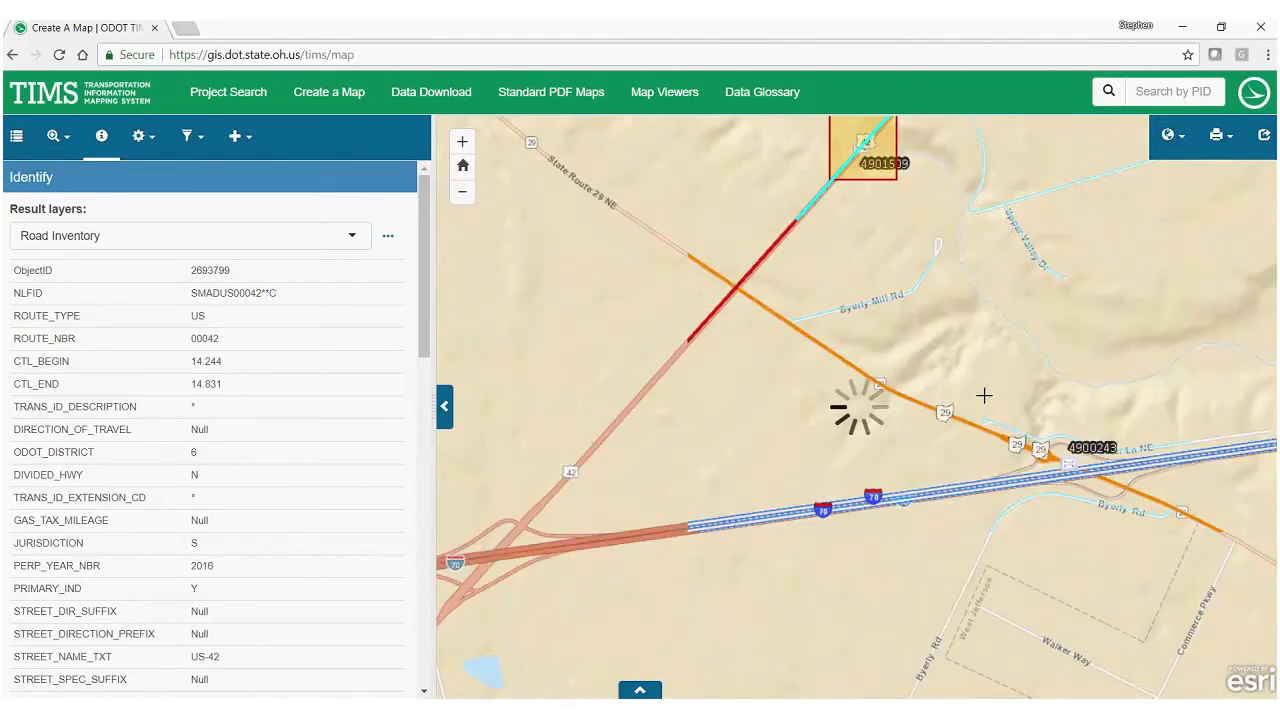
{"action": "left_click", "coordinate": [735, 288]}
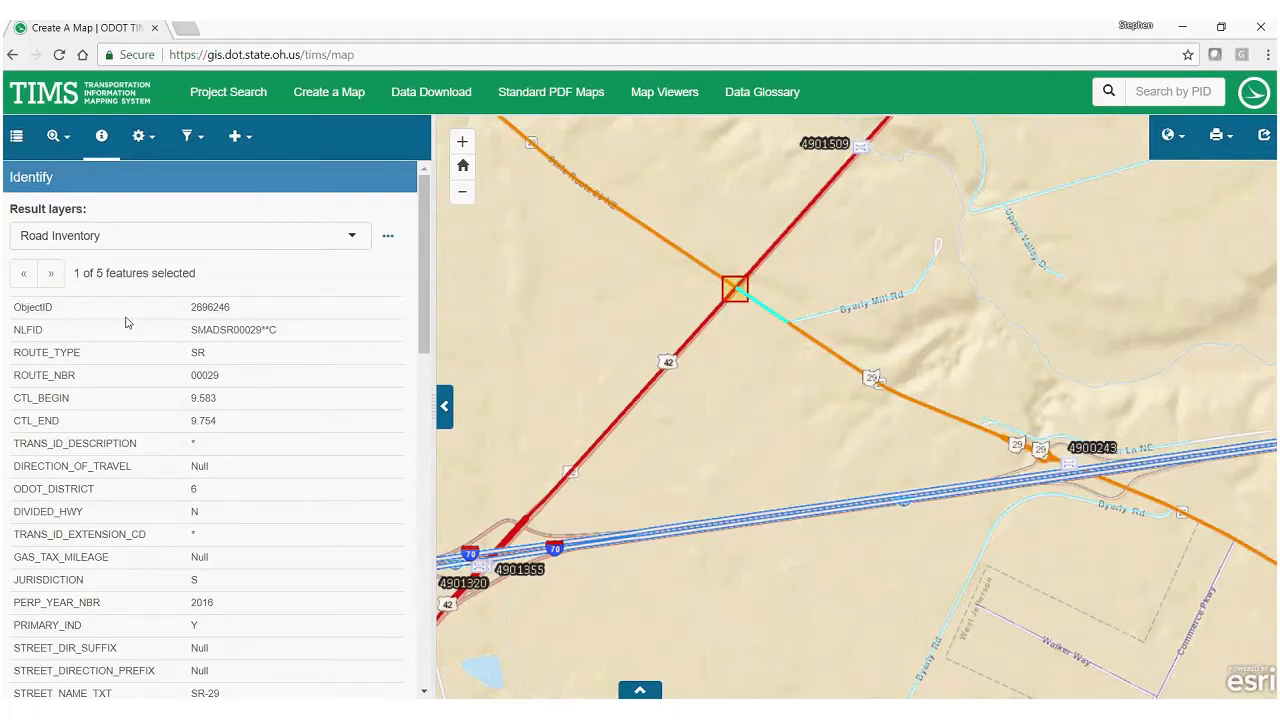
{"action": "left_click_drag", "start_coordinate": [96, 275], "coordinate": [208, 287]}
{"action": "left_click", "coordinate": [143, 320]}
- Page through all the road segments selected at the intersection, returning to the first one
{"action": "left_click", "coordinate": [52, 274]}
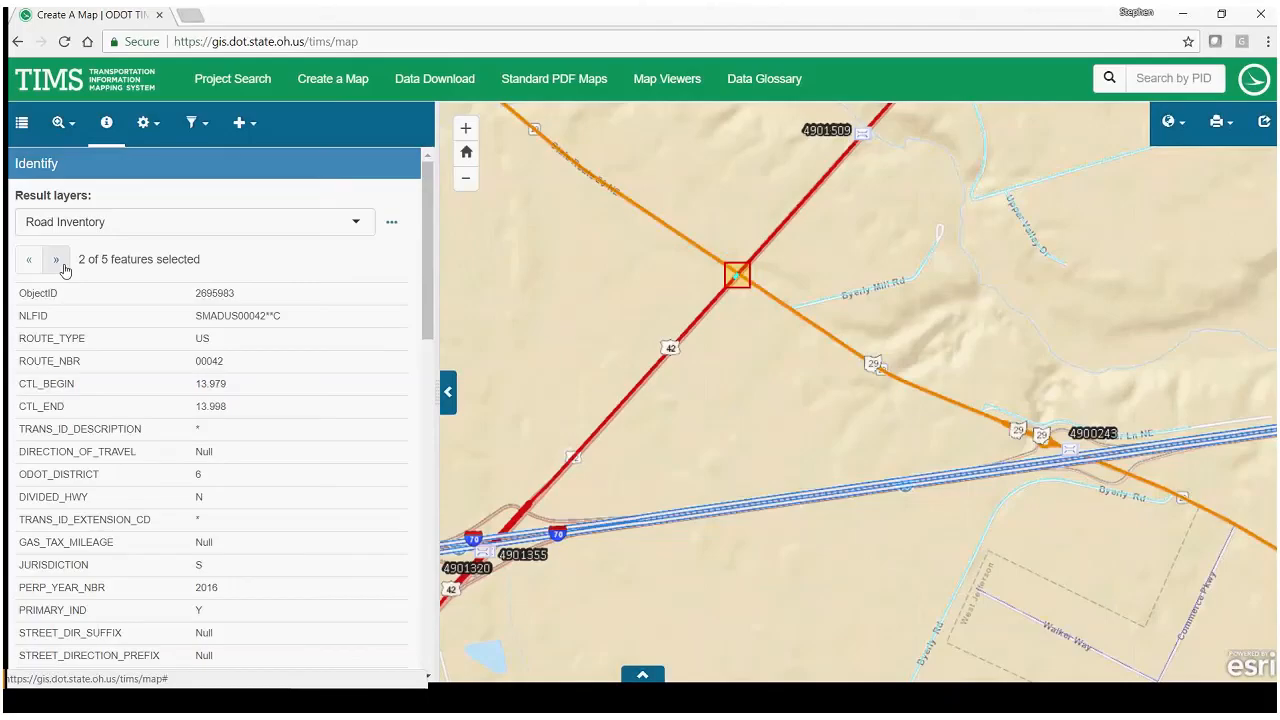
{"action": "left_click", "coordinate": [63, 267]}
{"action": "left_click", "coordinate": [63, 267]}
{"action": "left_click", "coordinate": [57, 260]}
{"action": "left_click", "coordinate": [57, 260]}
{"action": "left_click", "coordinate": [57, 260]}
{"action": "left_click", "coordinate": [57, 260]}
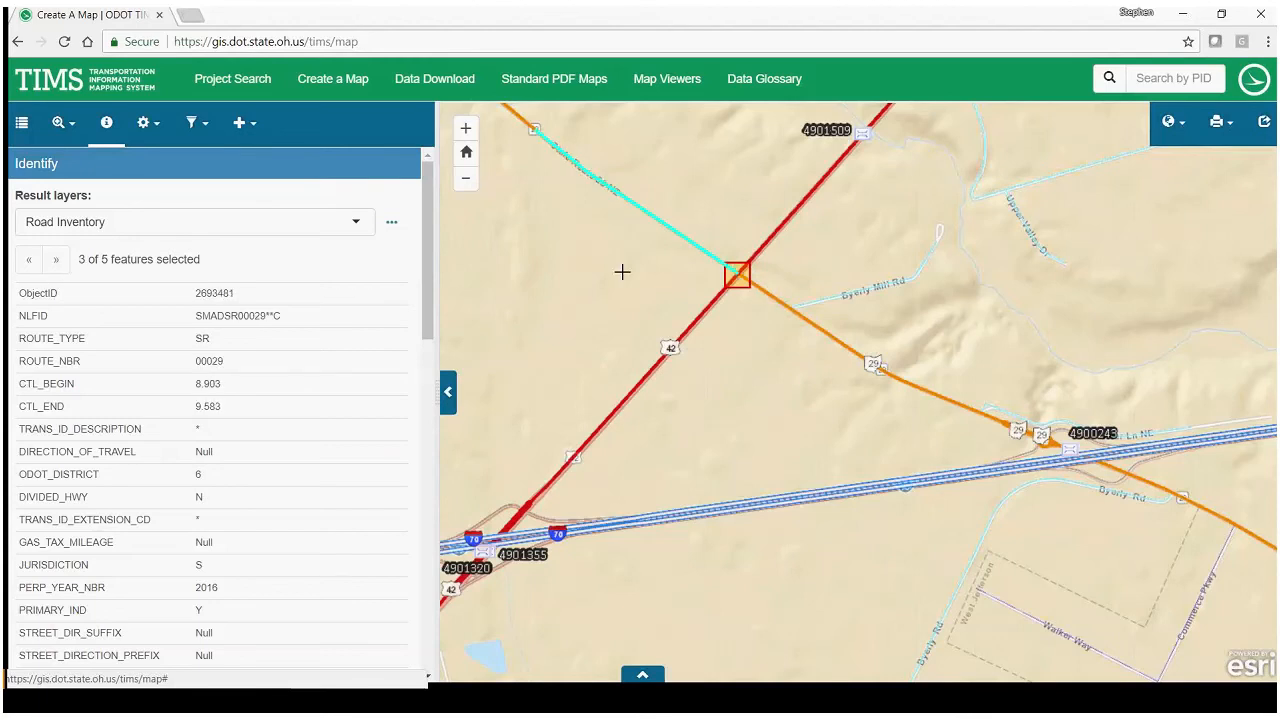
{"action": "left_click", "coordinate": [60, 265]}
{"action": "left_click", "coordinate": [64, 272]}
{"action": "left_click_drag", "start_coordinate": [64, 272], "coordinate": [75, 275]}
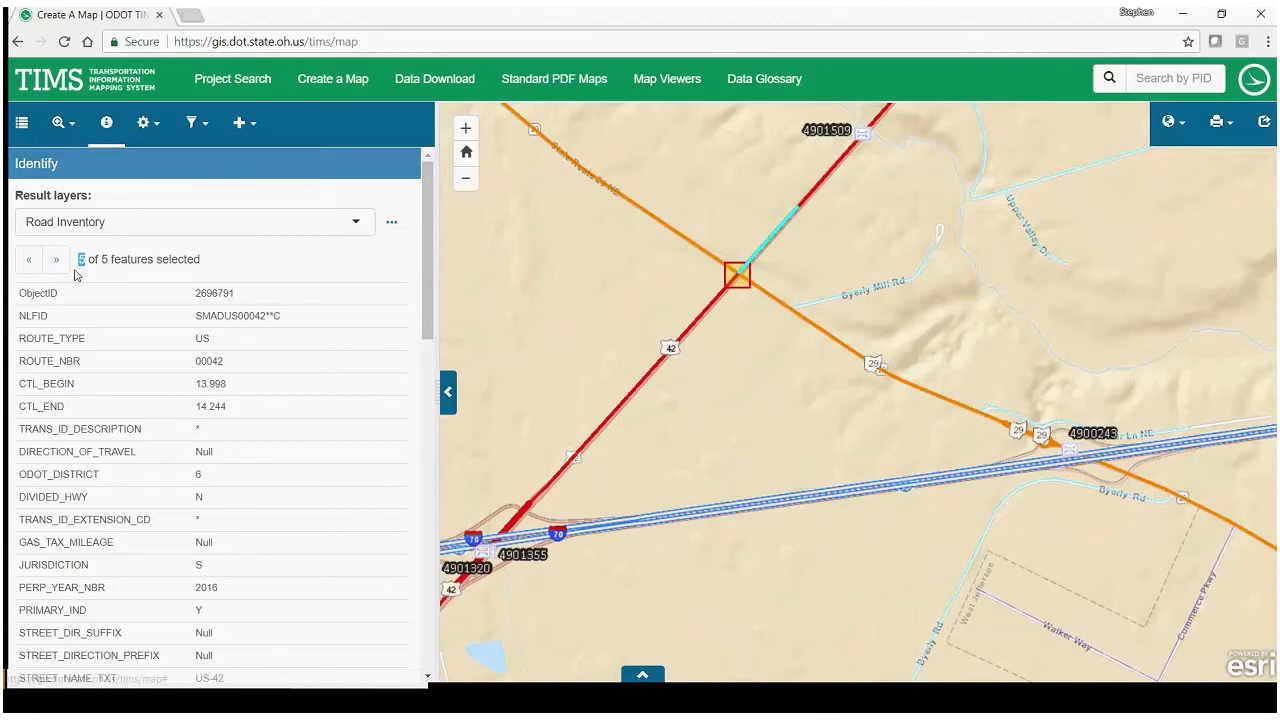
{"action": "left_click", "coordinate": [57, 262]}
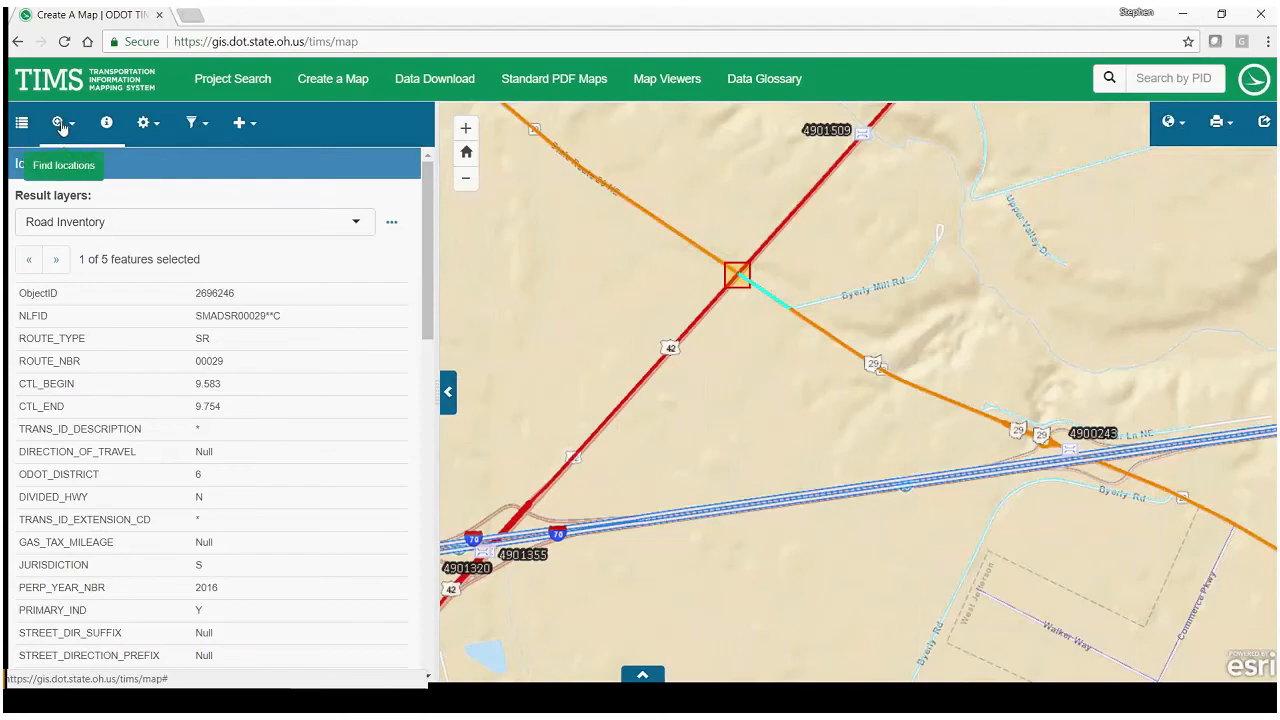
- Return to the layers list, turn off Road Inventory, and turn on Traffic AADT in the Roadway Information group
{"action": "left_click", "coordinate": [21, 123]}
{"action": "left_click_drag", "start_coordinate": [34, 256], "coordinate": [70, 262]}
{"action": "left_click", "coordinate": [67, 262]}
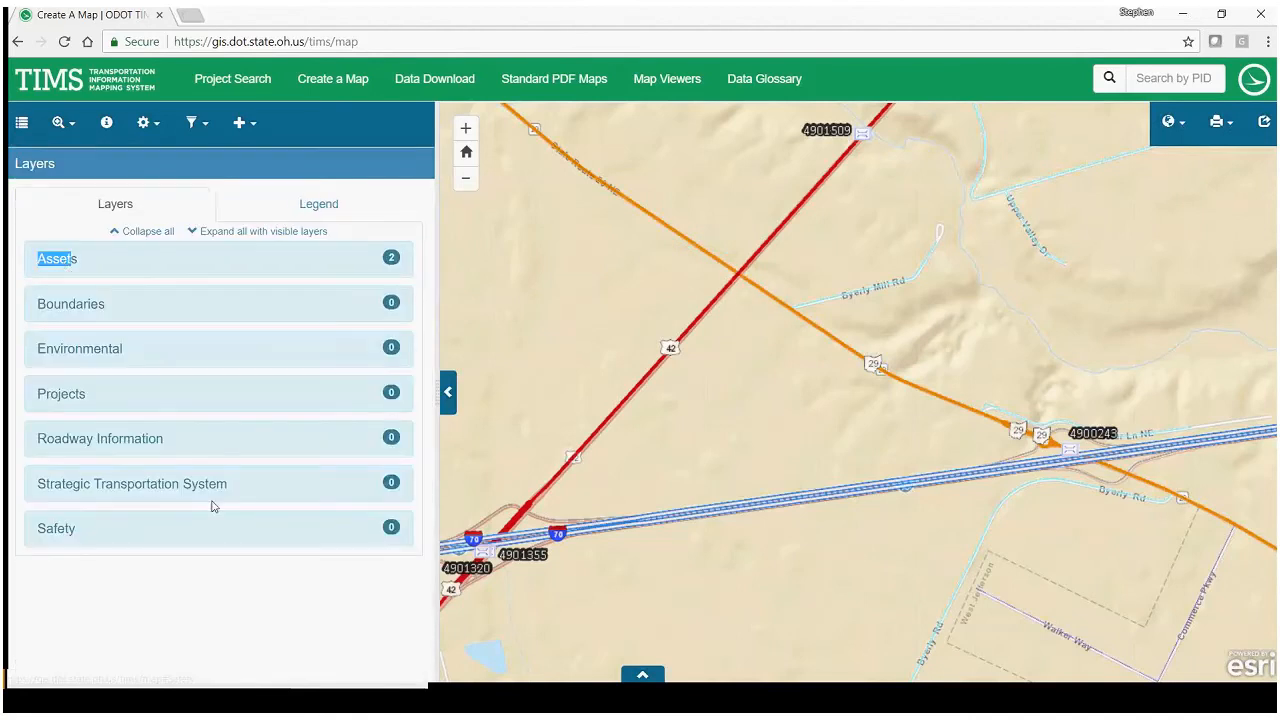
{"action": "left_click", "coordinate": [100, 438]}
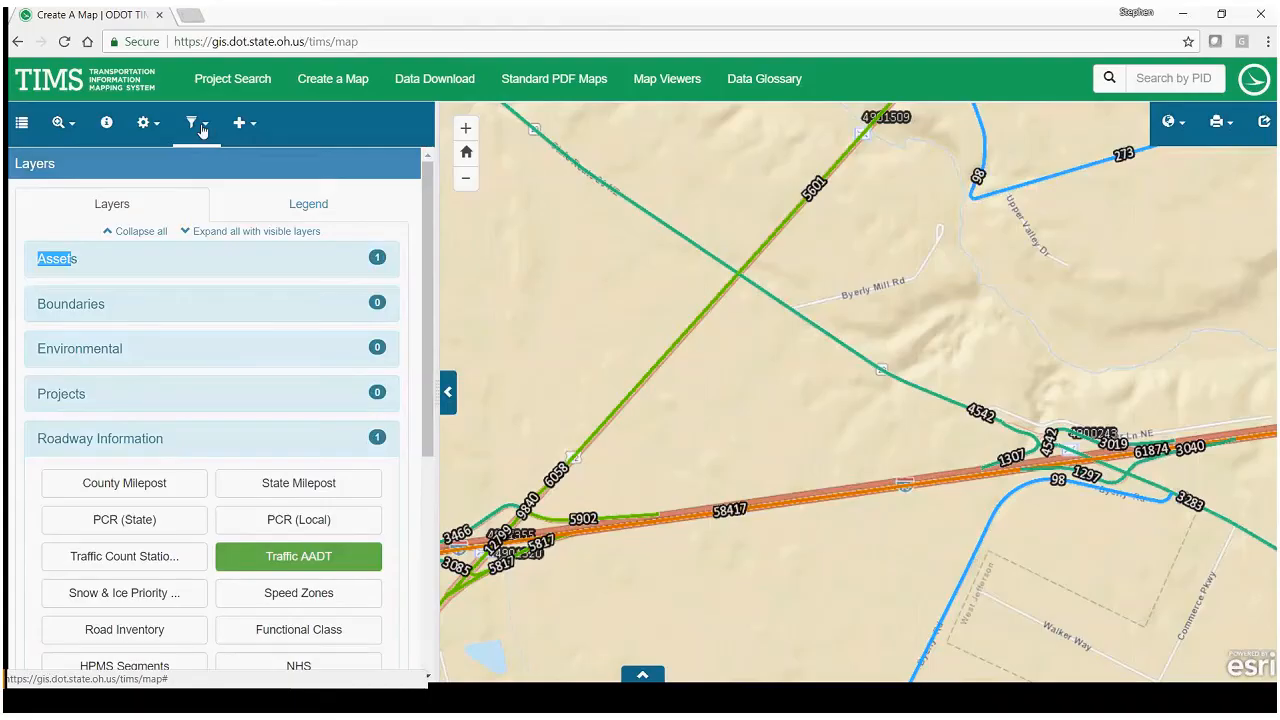
- Open the Filter by attributes tool and choose Traffic AADT as the layer to select features from
{"action": "left_click", "coordinate": [201, 128]}
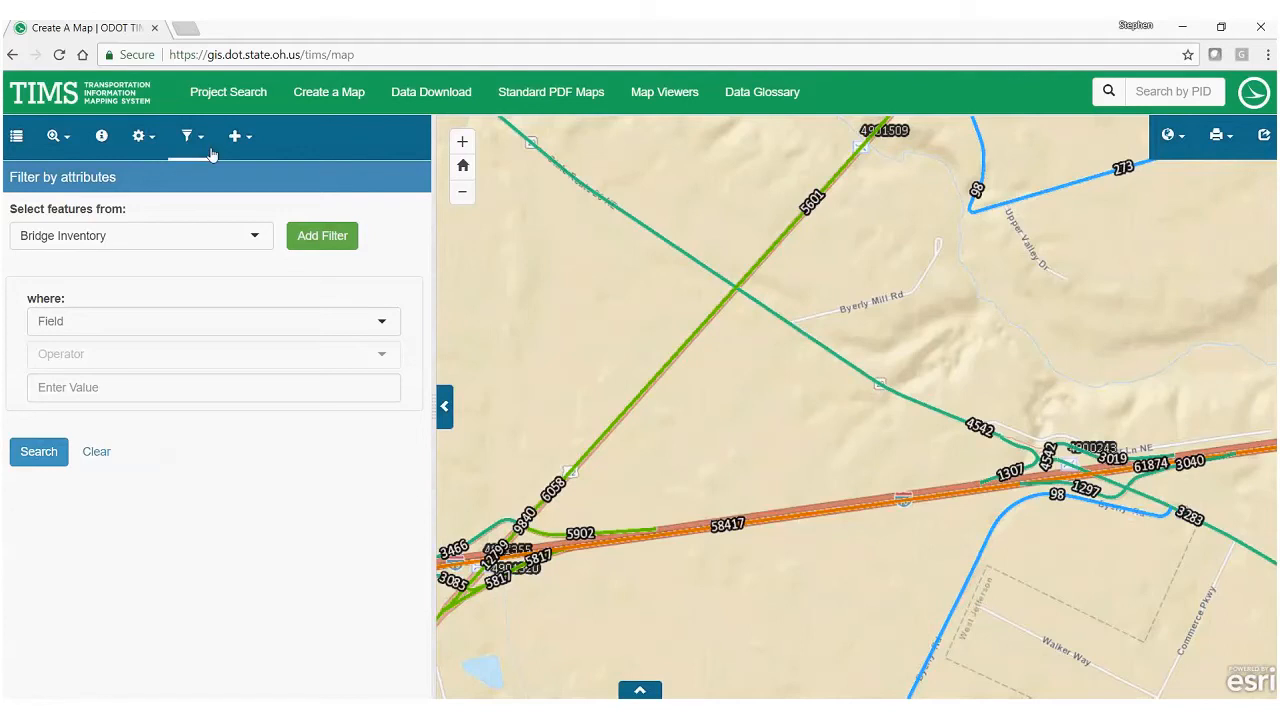
{"action": "left_click", "coordinate": [186, 150]}
{"action": "left_click", "coordinate": [150, 160]}
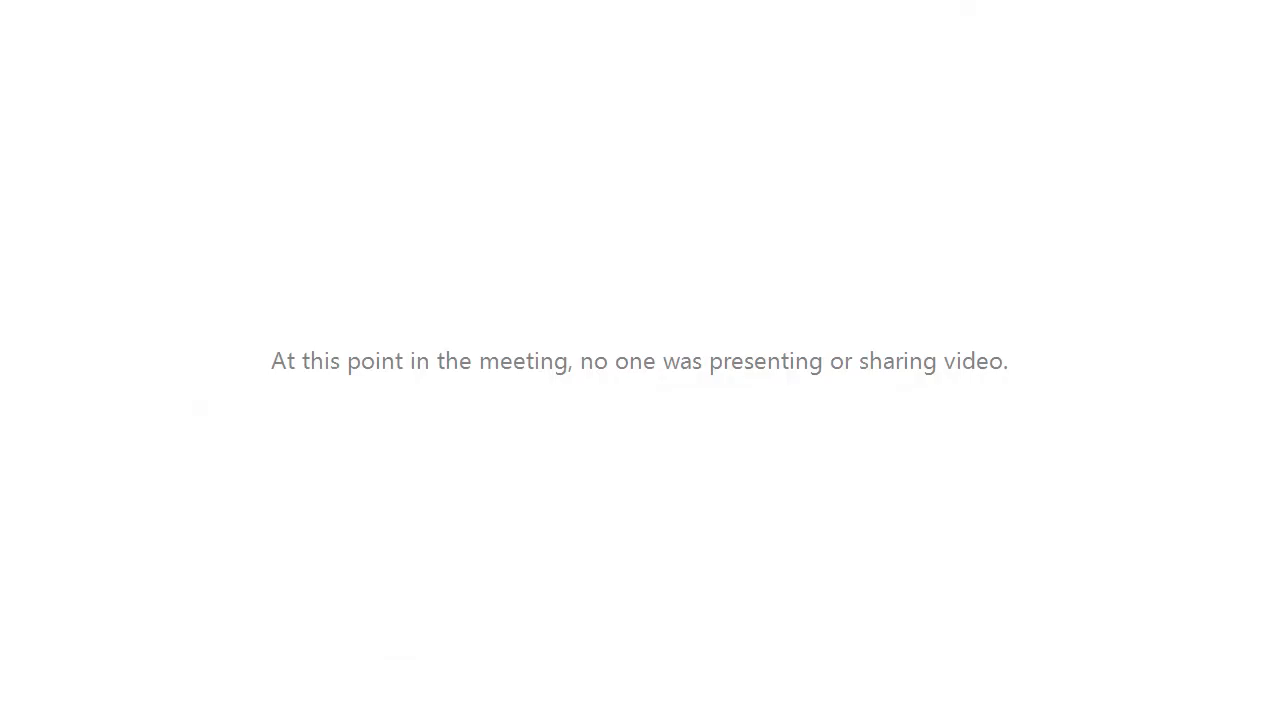
{"action": "left_click", "coordinate": [70, 222]}
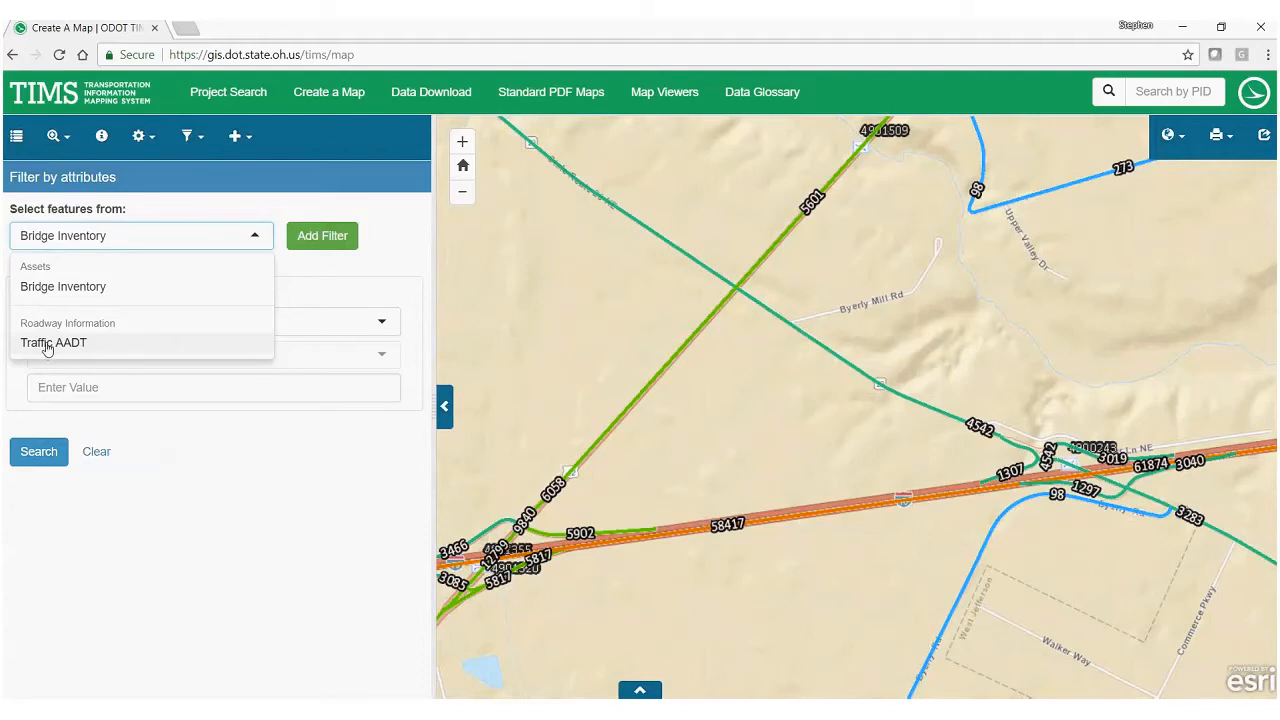
{"action": "left_click", "coordinate": [48, 345]}
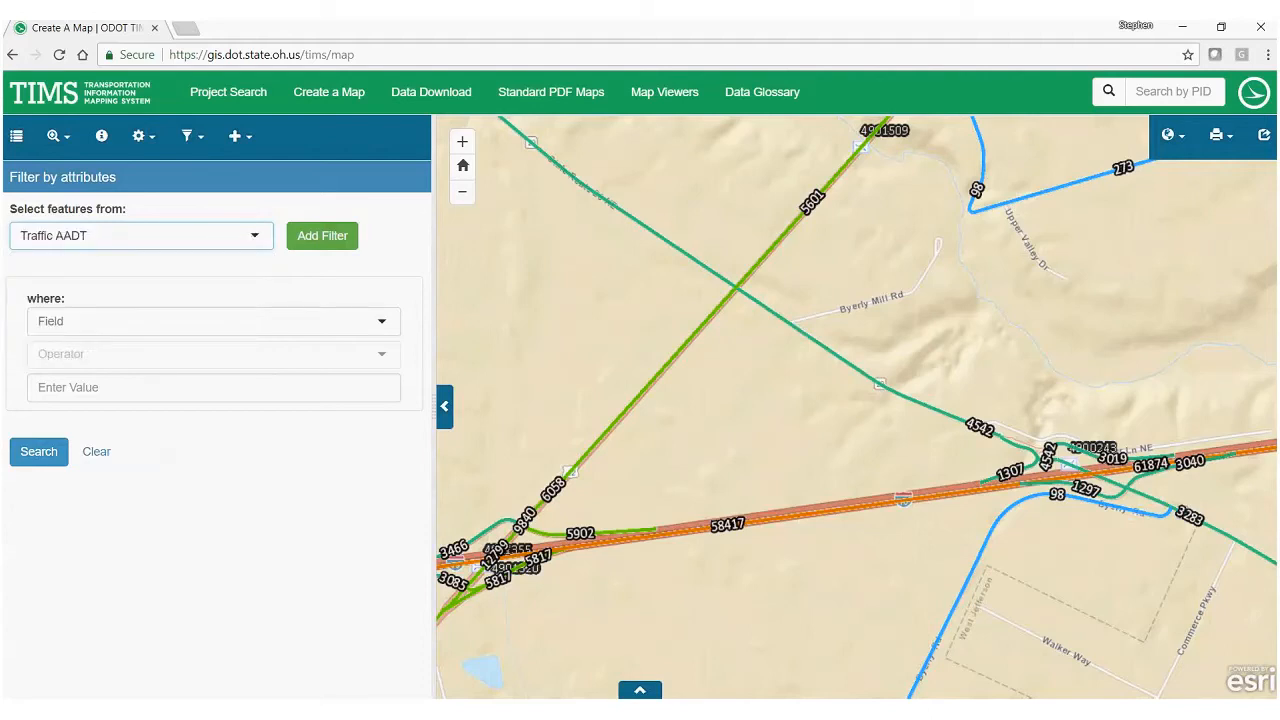
- Set the first filter condition to COUNTY_ABREV3_CD is FRA
{"action": "left_click", "coordinate": [383, 326]}
{"action": "scroll", "coordinate": [393, 377], "scroll_direction": "down", "scroll_amount": 1}
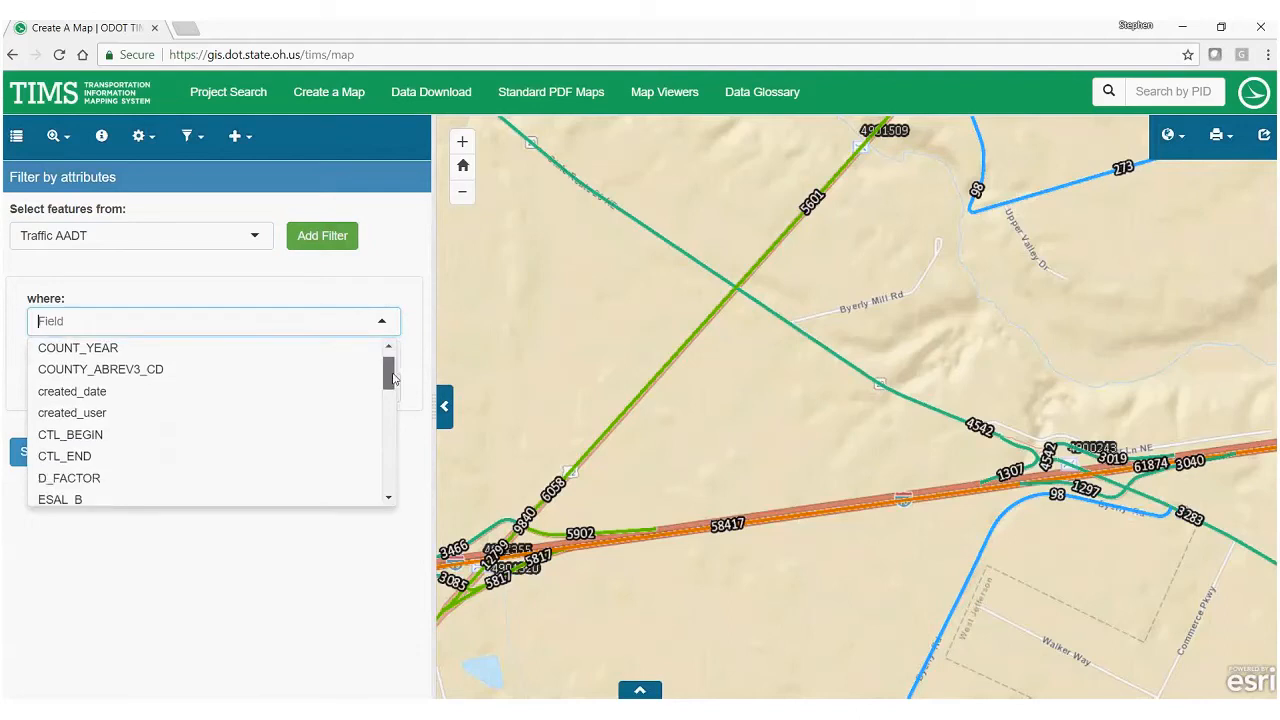
{"action": "left_click_drag", "start_coordinate": [393, 377], "coordinate": [415, 357]}
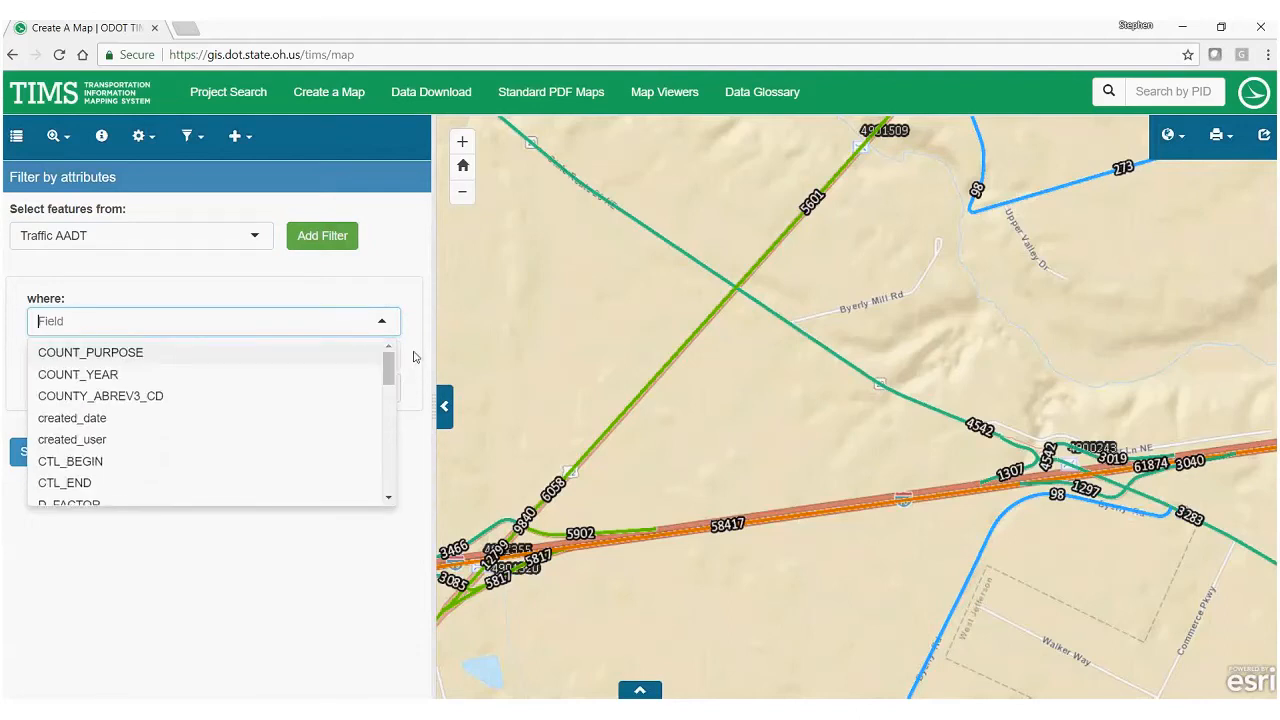
{"action": "left_click", "coordinate": [84, 398]}
{"action": "left_click", "coordinate": [374, 356]}
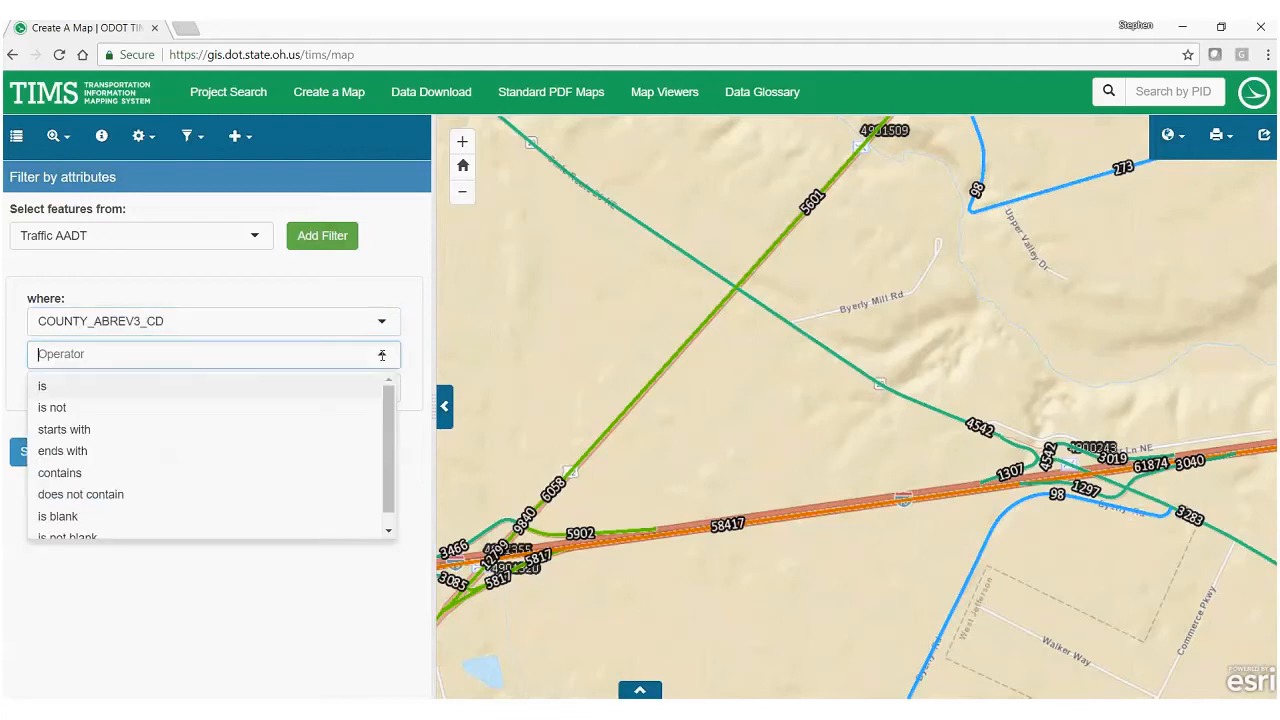
{"action": "left_click", "coordinate": [44, 387]}
{"action": "left_click", "coordinate": [86, 387]}
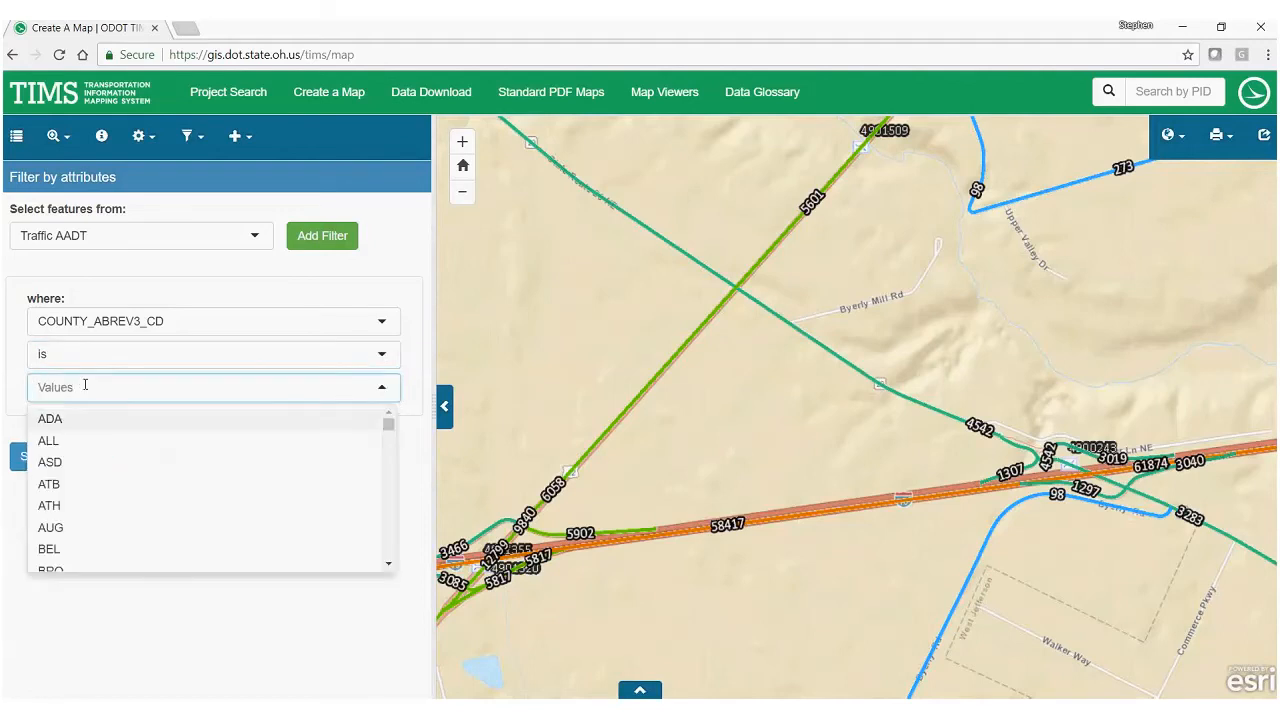
{"action": "type", "text": "fr"}
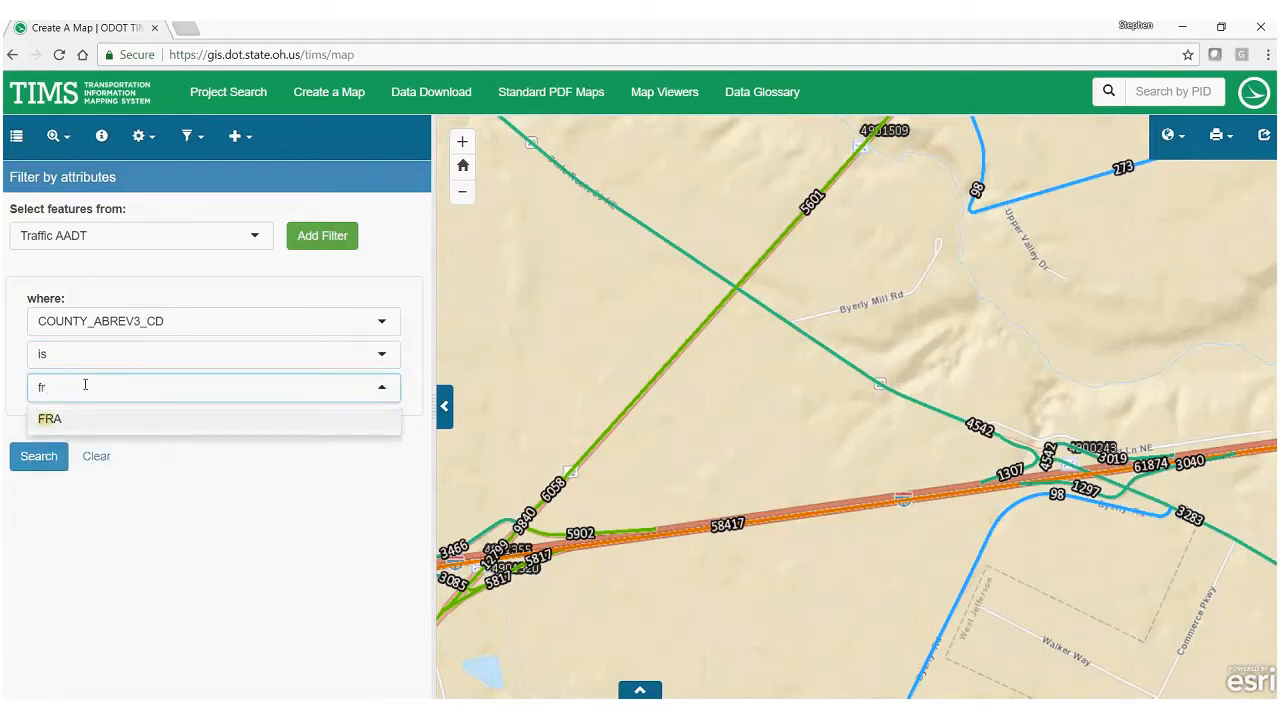
{"action": "left_click", "coordinate": [56, 420]}
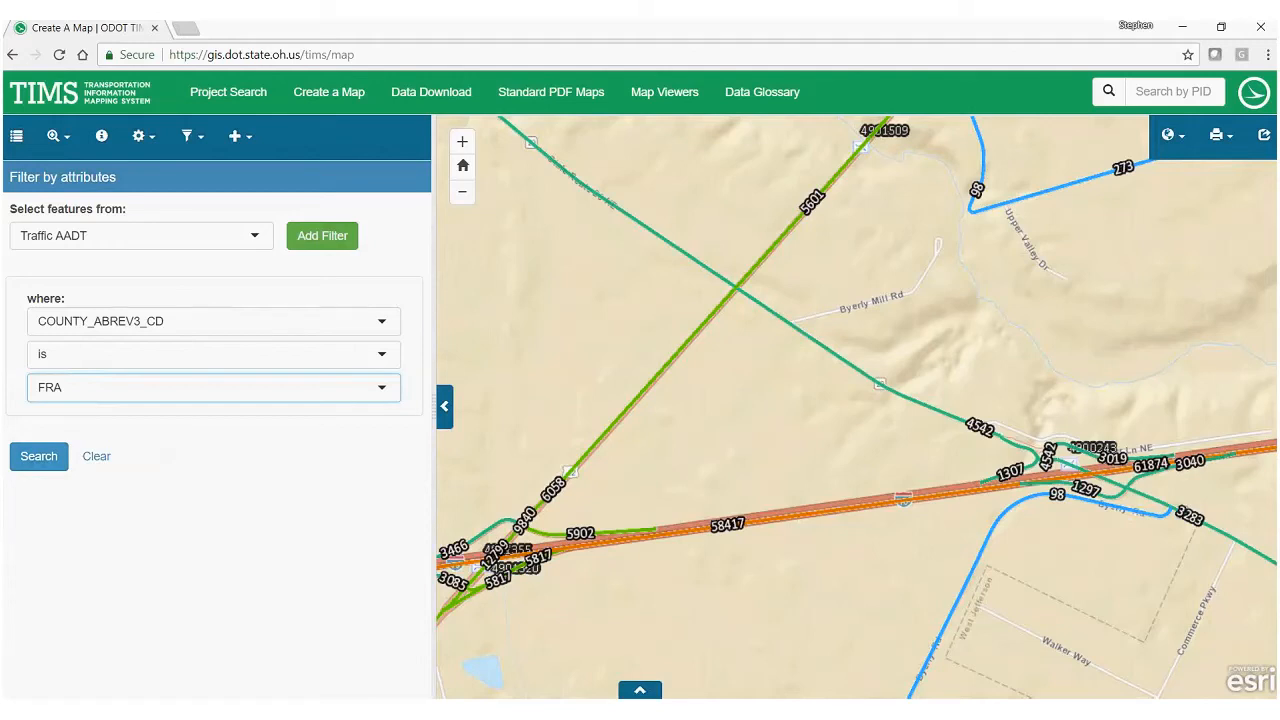
- Add a second filter joined with AND where FAC_AADT_TOTAL_NBR is greater than 150000
{"action": "left_click", "coordinate": [320, 237]}
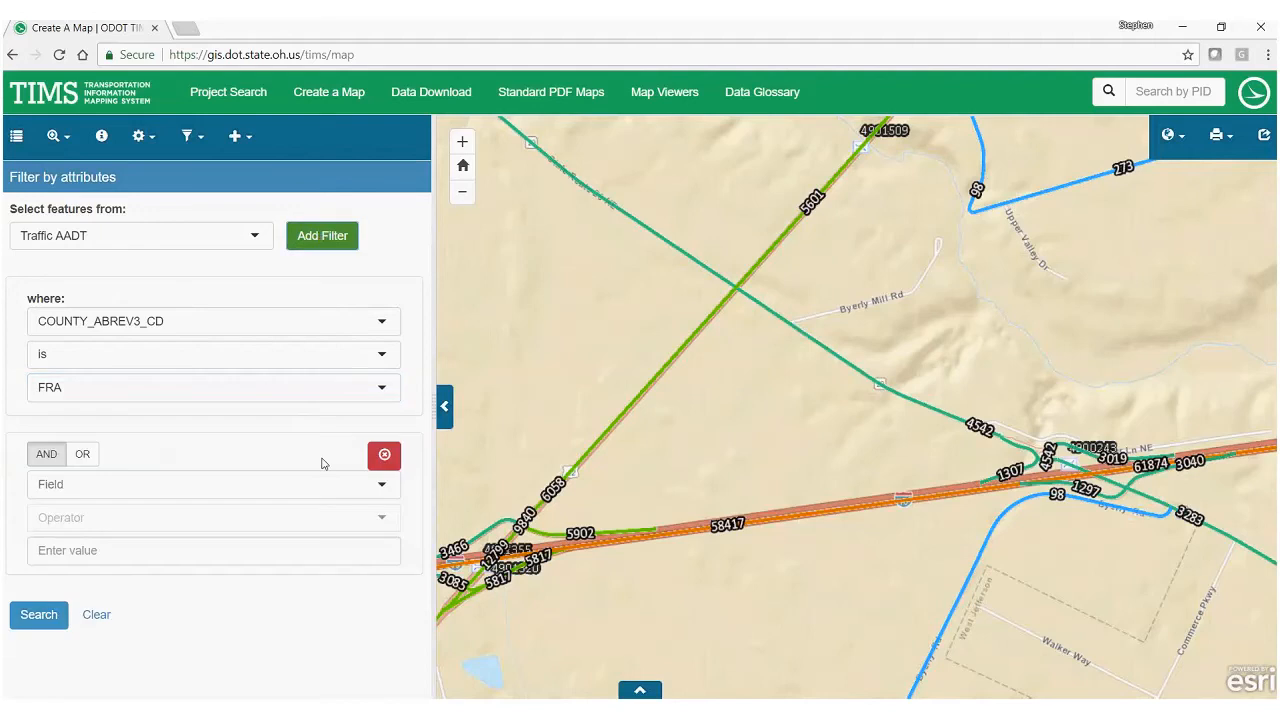
{"action": "left_click", "coordinate": [381, 482]}
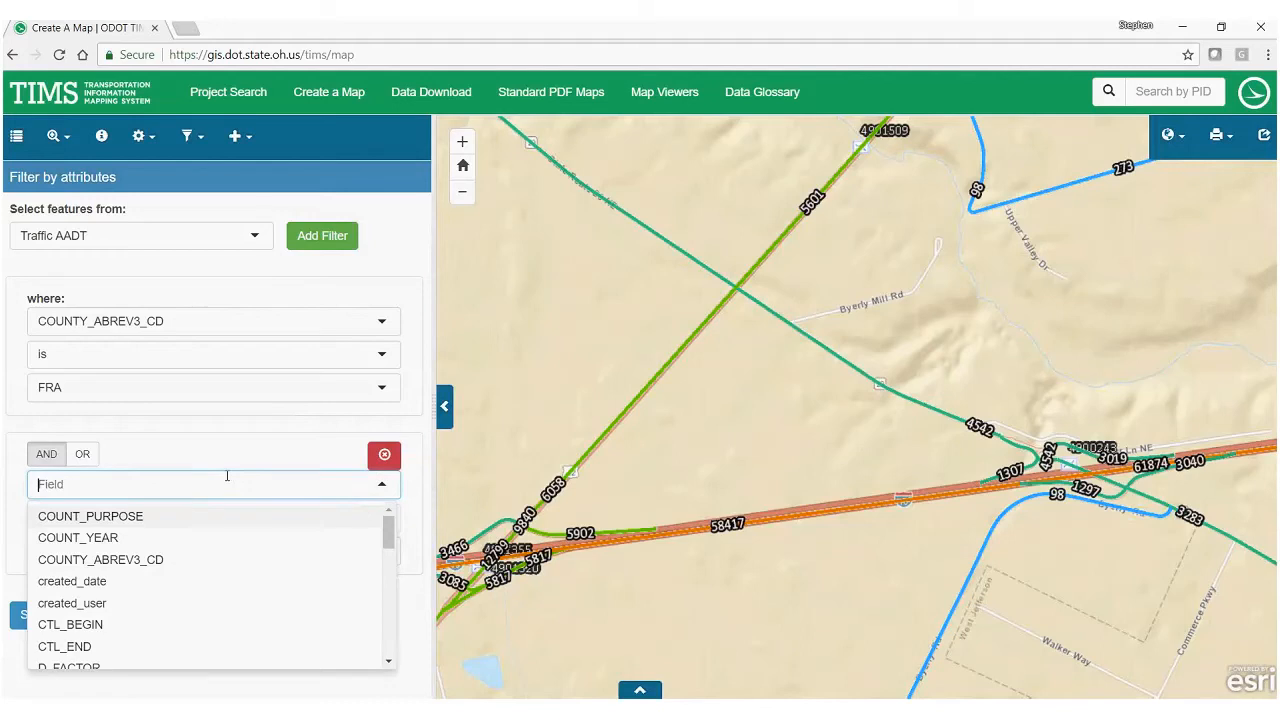
{"action": "type", "text": "aadt"}
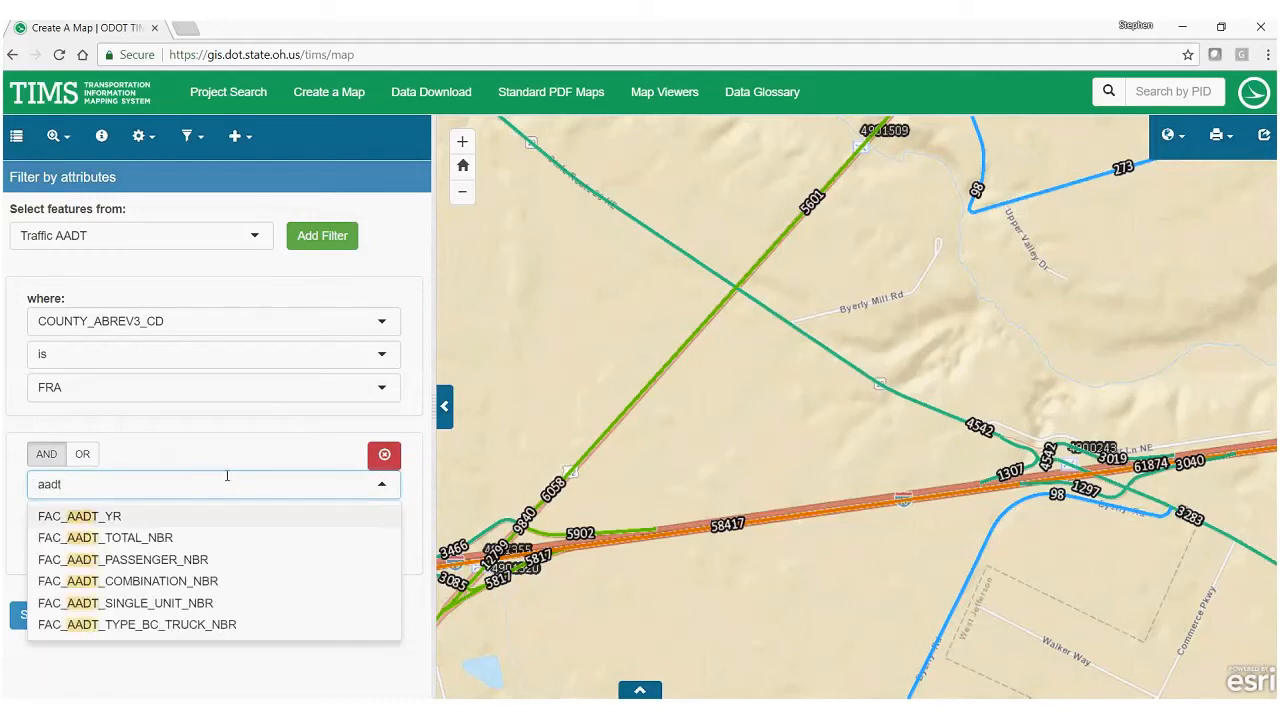
{"action": "left_click", "coordinate": [146, 538]}
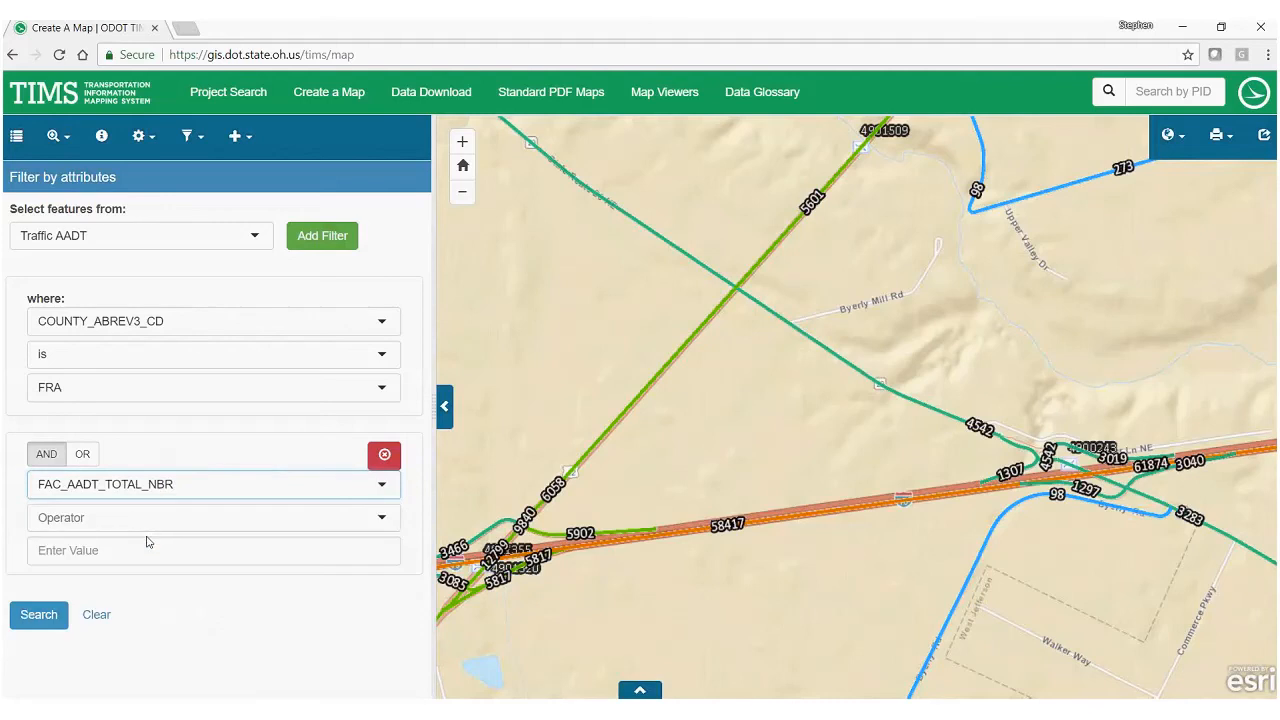
{"action": "left_click", "coordinate": [387, 521]}
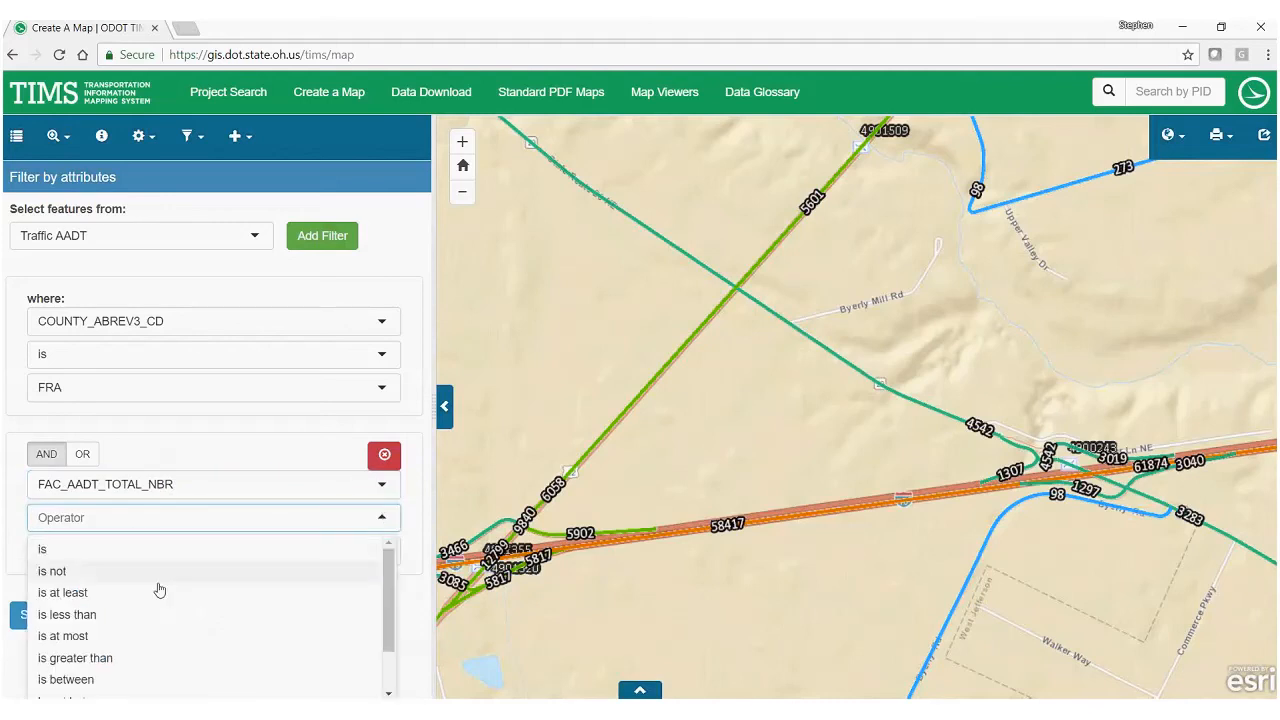
{"action": "left_click", "coordinate": [72, 658]}
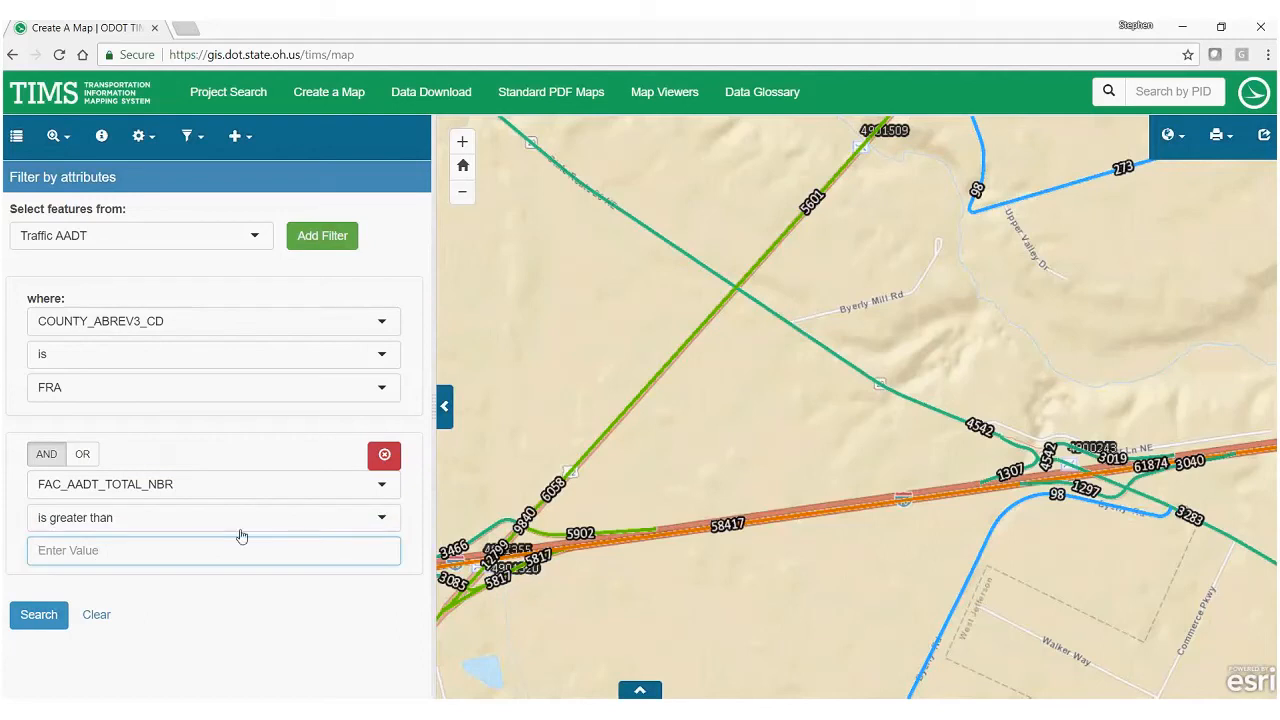
{"action": "type", "text": "150000"}
- Run the attribute filter search and look closely at the matching road segments around northern Columbus
{"action": "left_click", "coordinate": [34, 616]}
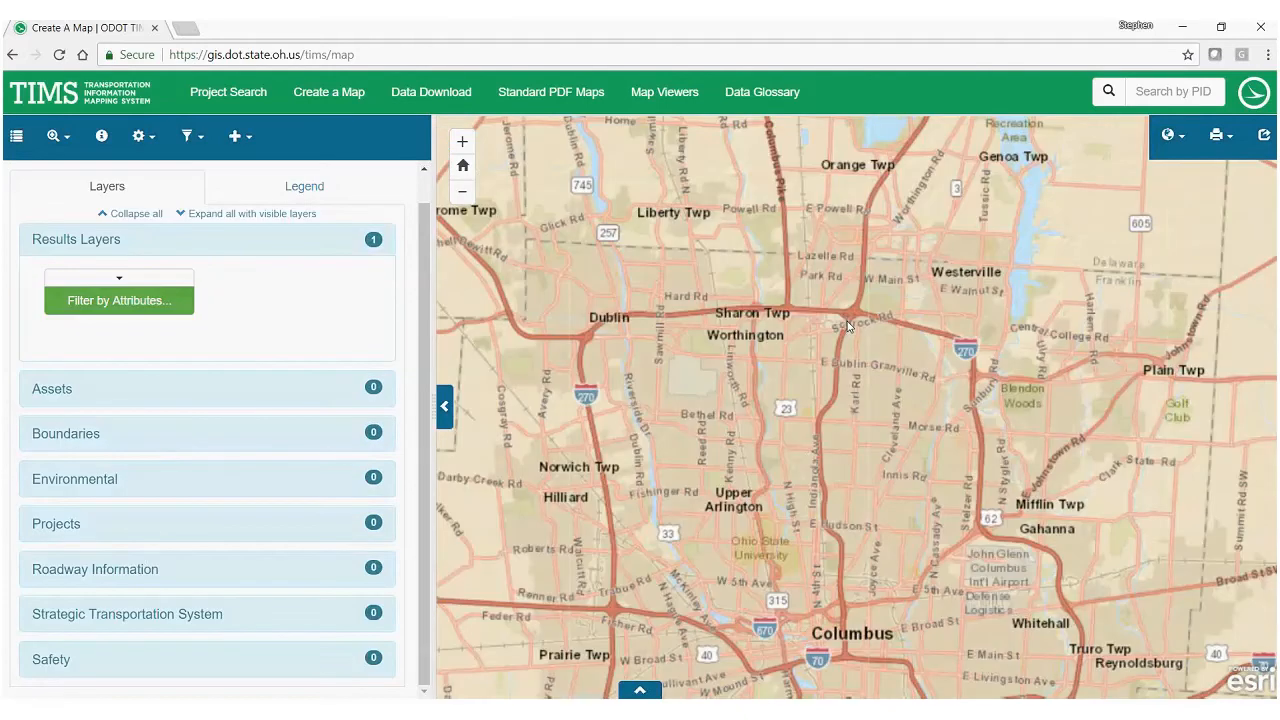
{"action": "scroll", "coordinate": [860, 316], "scroll_direction": "up", "scroll_amount": 1}
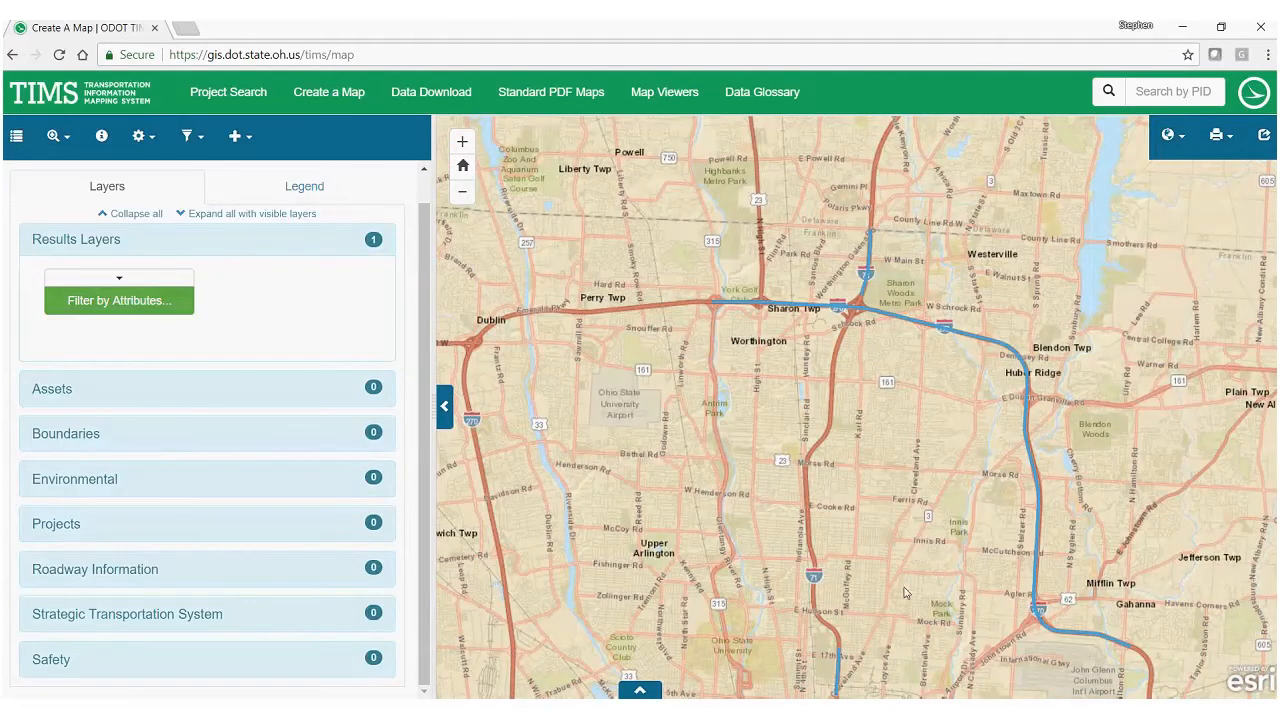
{"action": "scroll", "coordinate": [900, 570], "scroll_direction": "up", "scroll_amount": 1}
- Go back to the TIMS home page and open a fresh Create a Map session centred on the Columbus area
{"action": "left_click", "coordinate": [12, 54]}
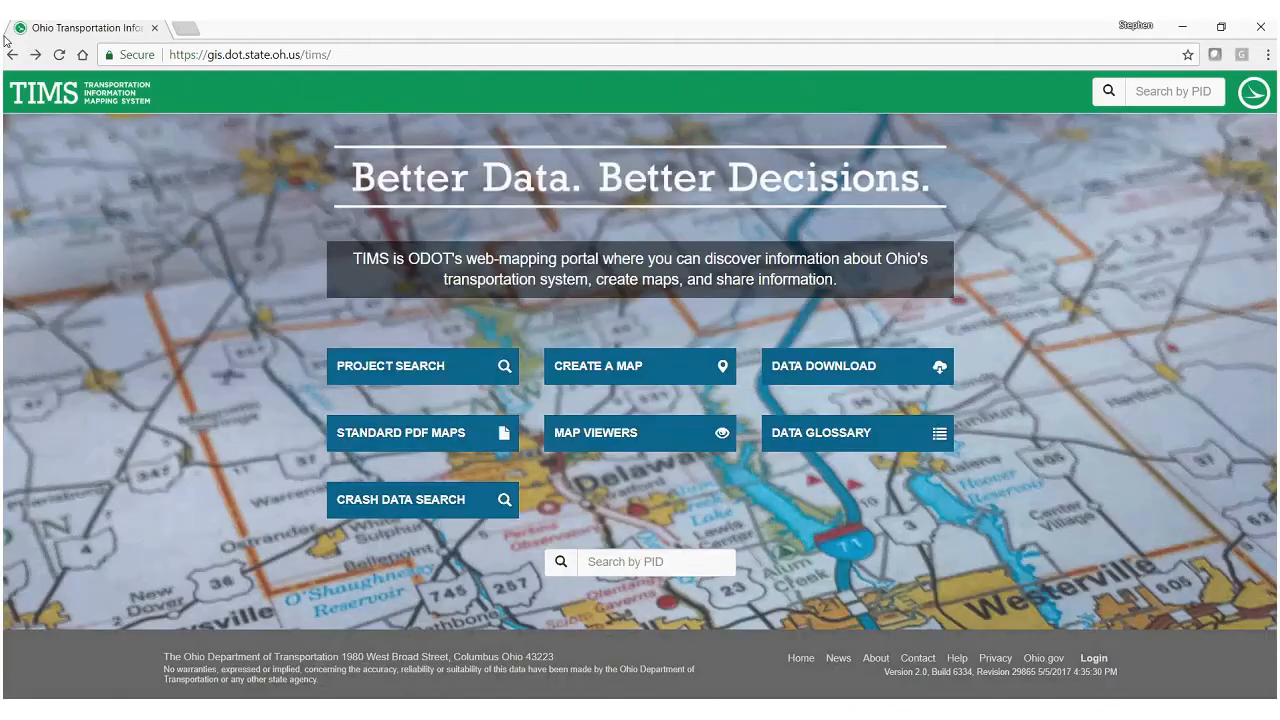
{"action": "left_click", "coordinate": [57, 93]}
{"action": "left_click", "coordinate": [592, 368]}
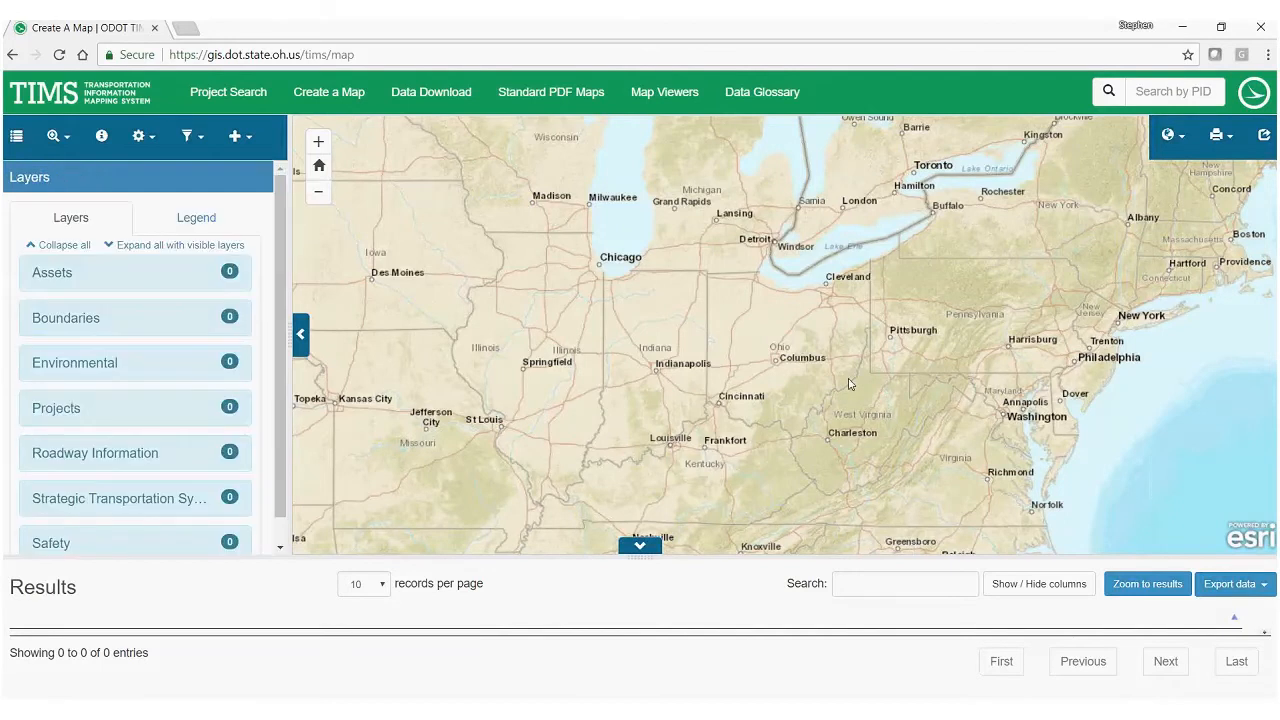
{"action": "scroll", "coordinate": [782, 364], "scroll_direction": "up", "scroll_amount": 3}
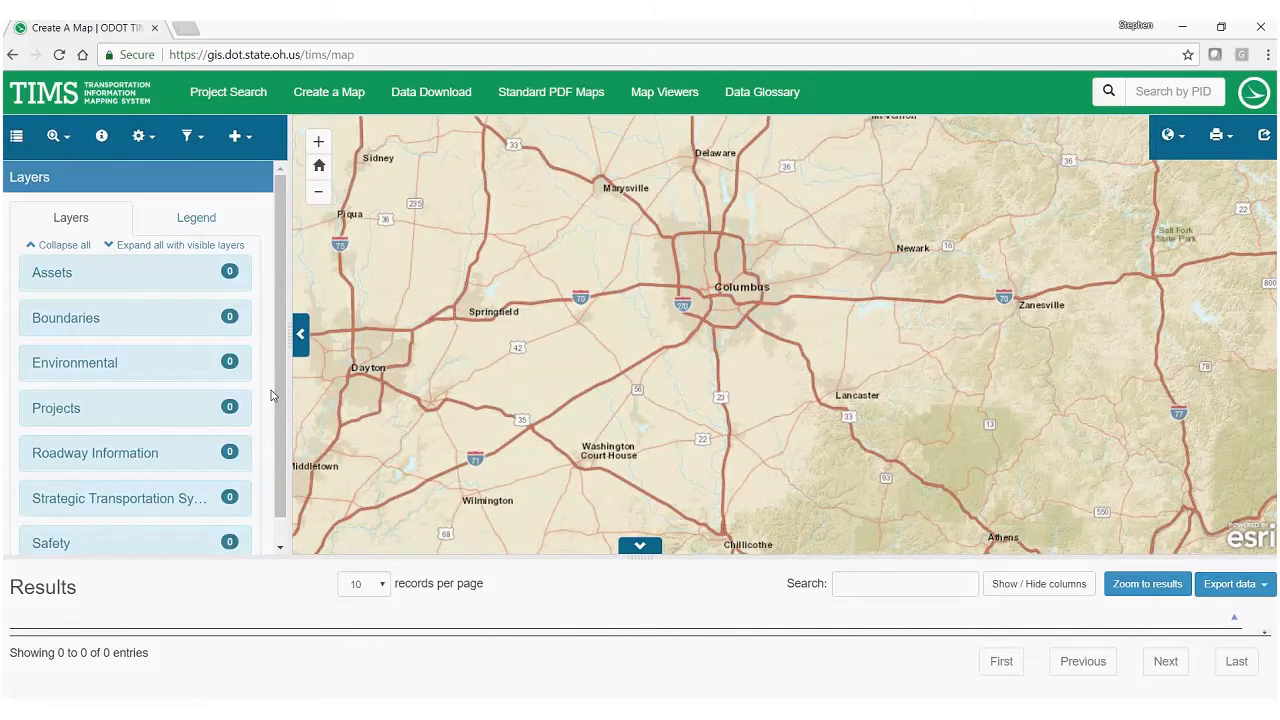
{"action": "scroll", "coordinate": [301, 357], "scroll_direction": "up", "scroll_amount": 1}
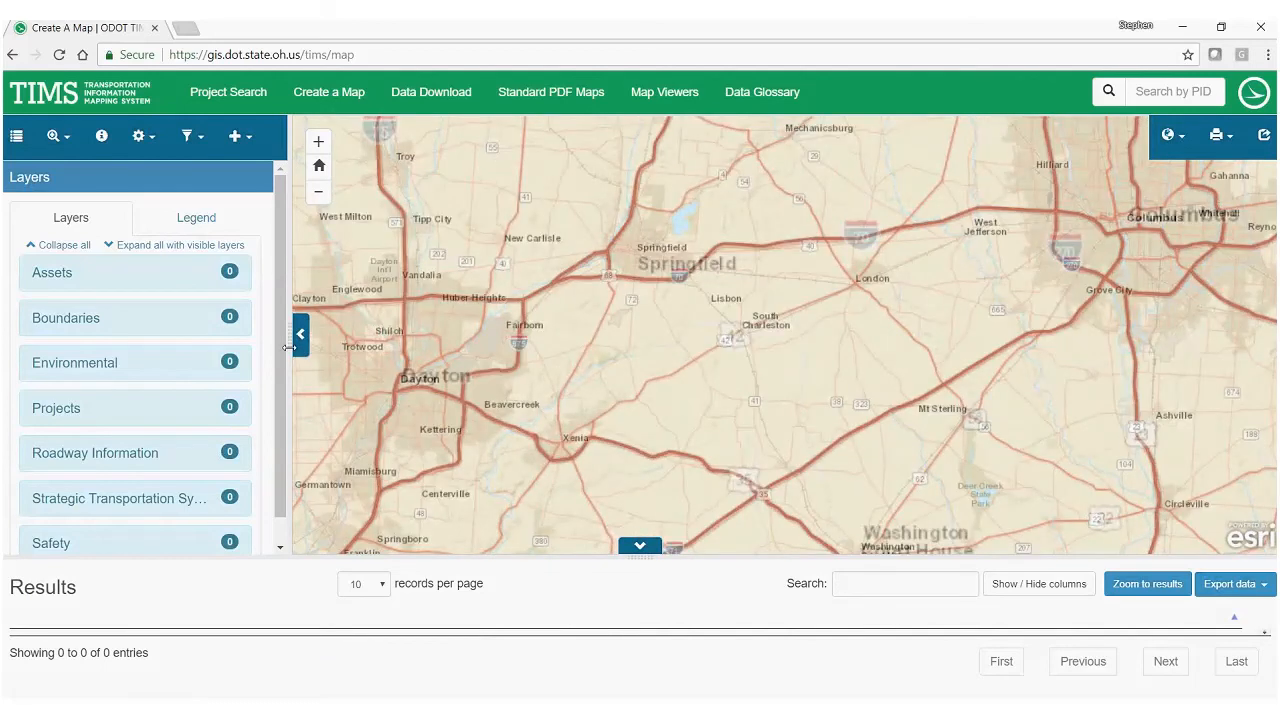
{"action": "left_click_drag", "start_coordinate": [1041, 364], "coordinate": [927, 442]}
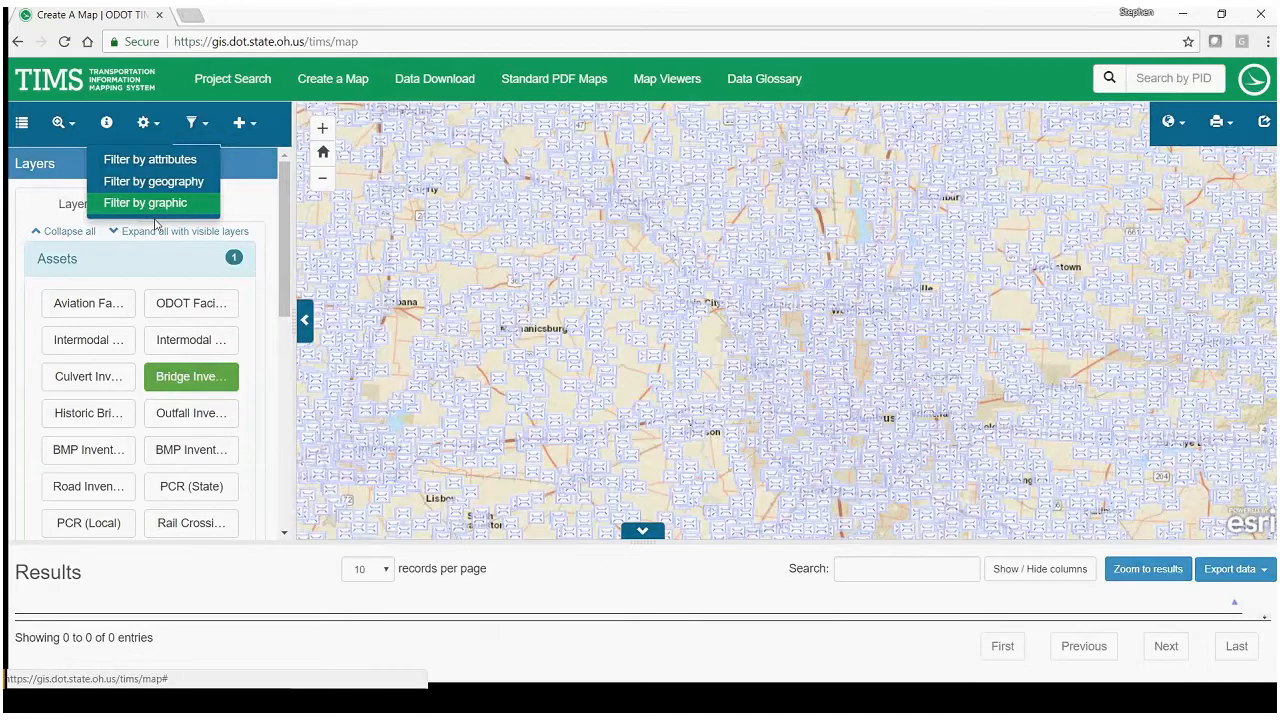
- Replace Bridge Inventory with Culvert Inventory in the Assets layers and open the Filter by geography tool
{"action": "left_click", "coordinate": [191, 376]}
{"action": "left_click", "coordinate": [88, 377]}
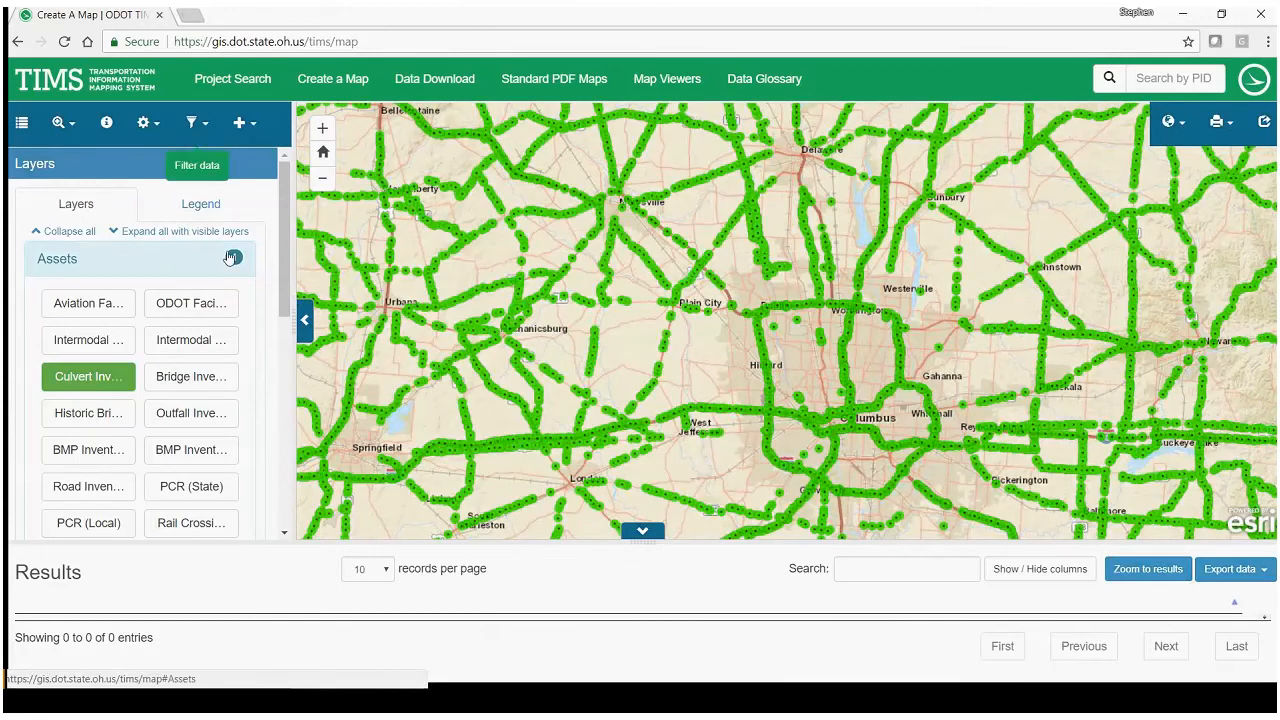
{"action": "left_click", "coordinate": [196, 124]}
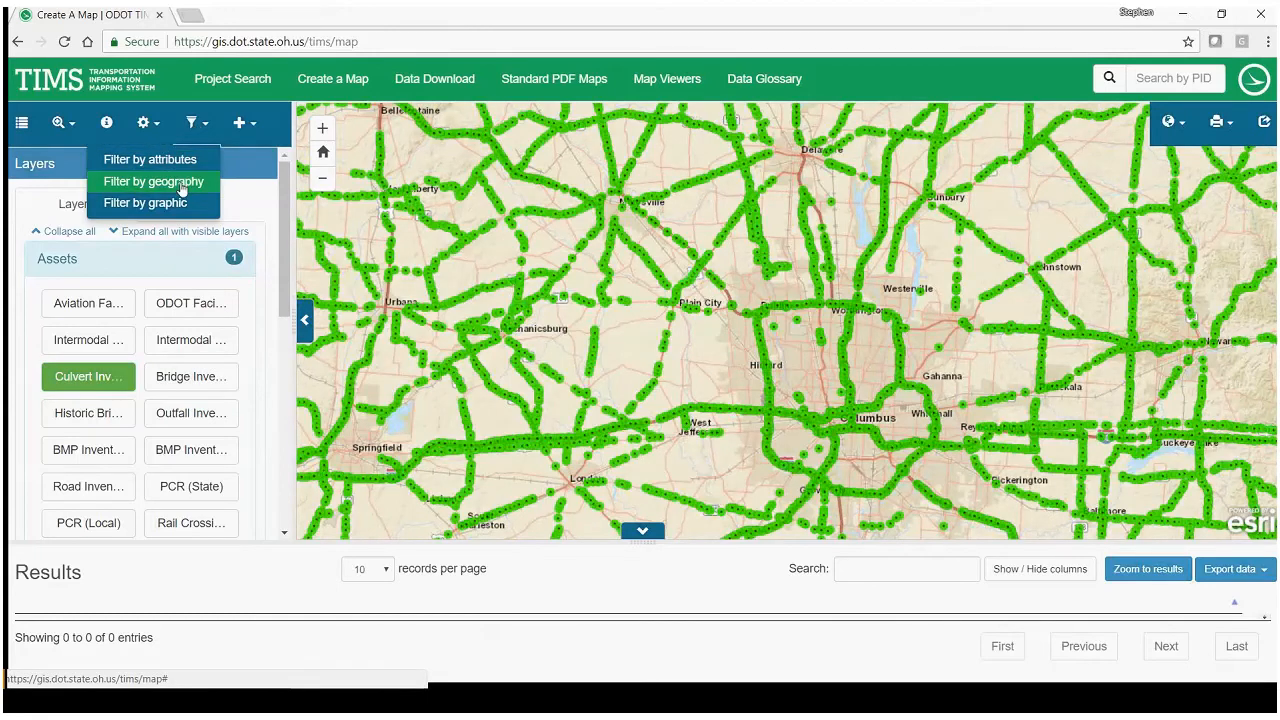
{"action": "left_click", "coordinate": [178, 180]}
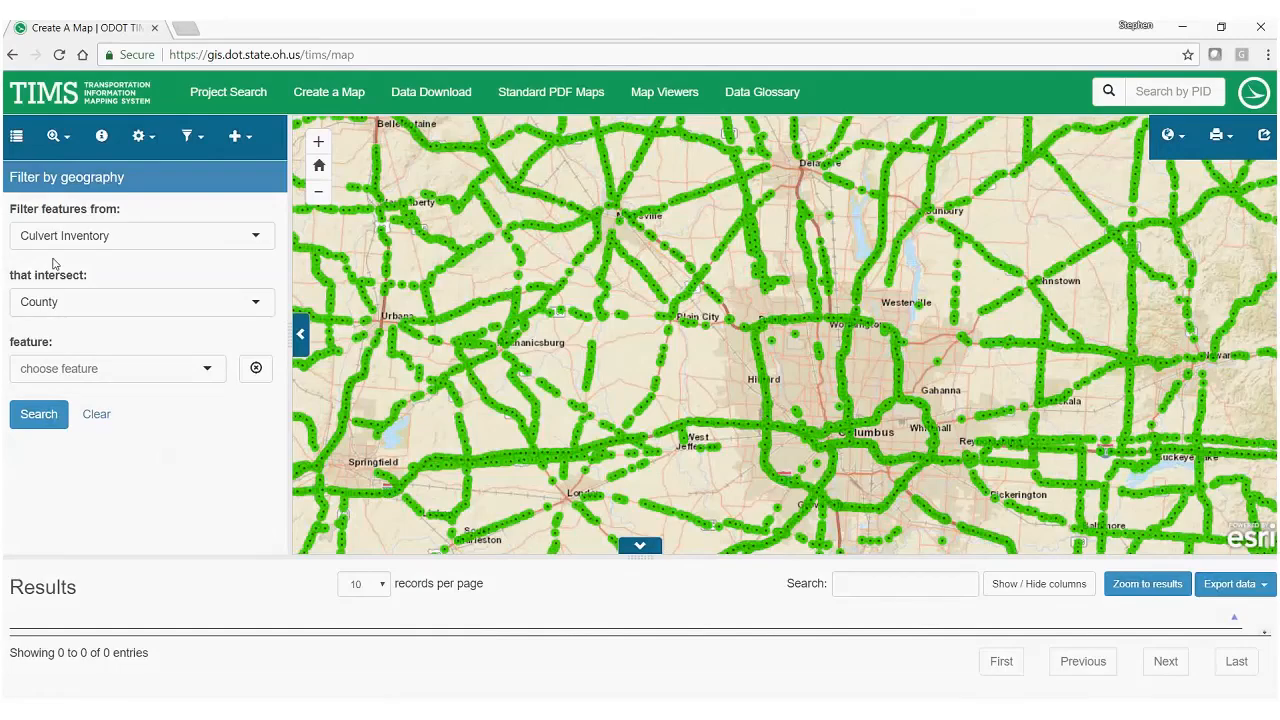
- Search for Culvert Inventory features that intersect the county ADAMS and look closer at them on the map
{"action": "left_click", "coordinate": [103, 302]}
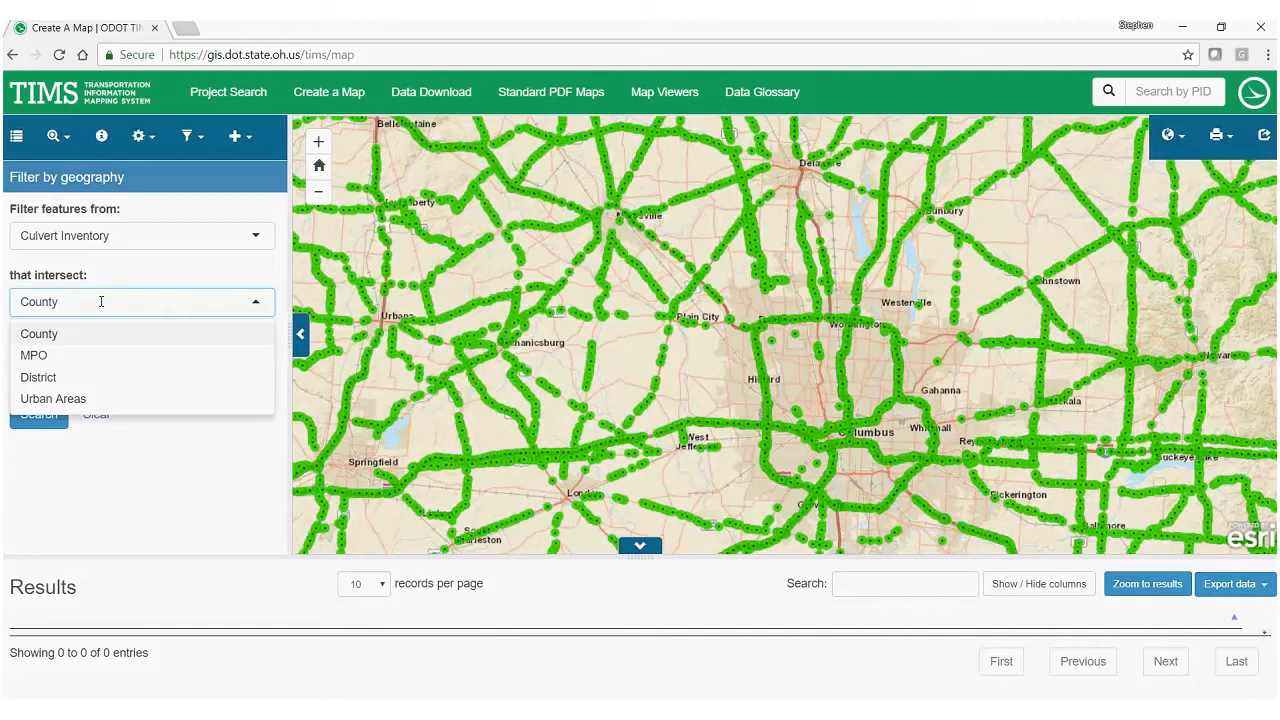
{"action": "left_click", "coordinate": [40, 336]}
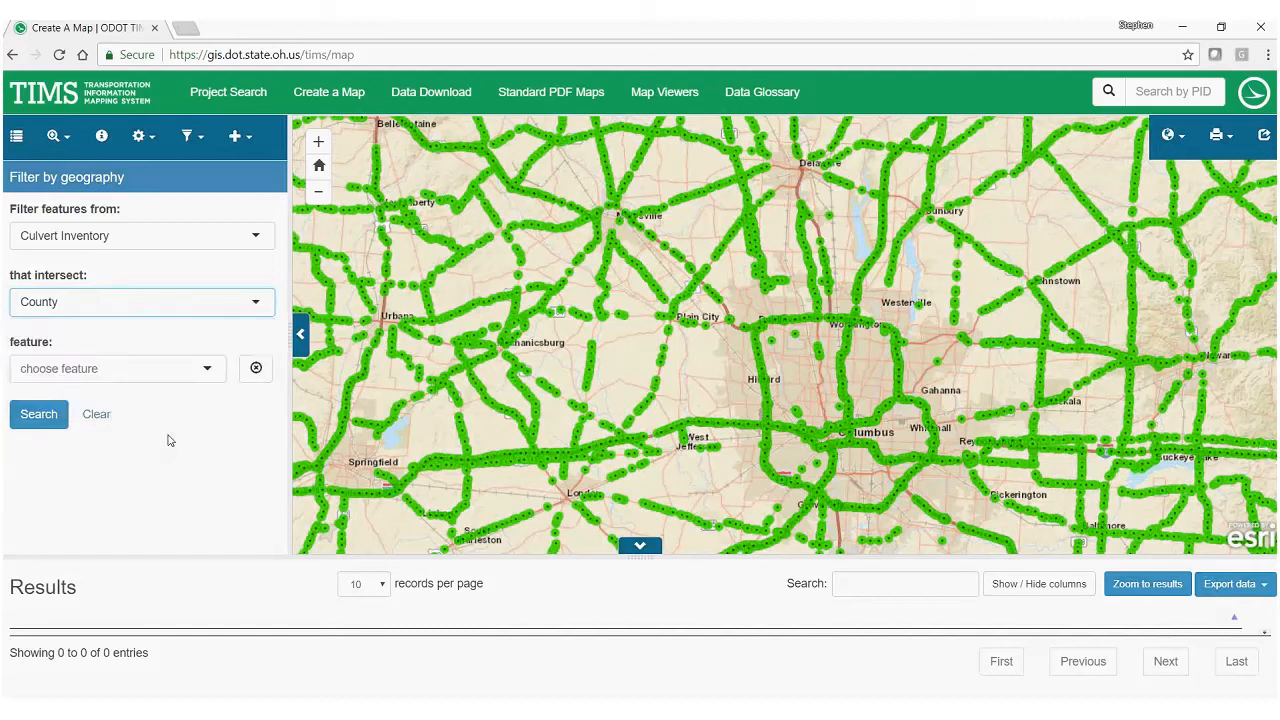
{"action": "left_click", "coordinate": [205, 372]}
{"action": "scroll", "coordinate": [100, 455], "scroll_direction": "down", "scroll_amount": 2}
{"action": "scroll", "coordinate": [97, 468], "scroll_direction": "up", "scroll_amount": 2}
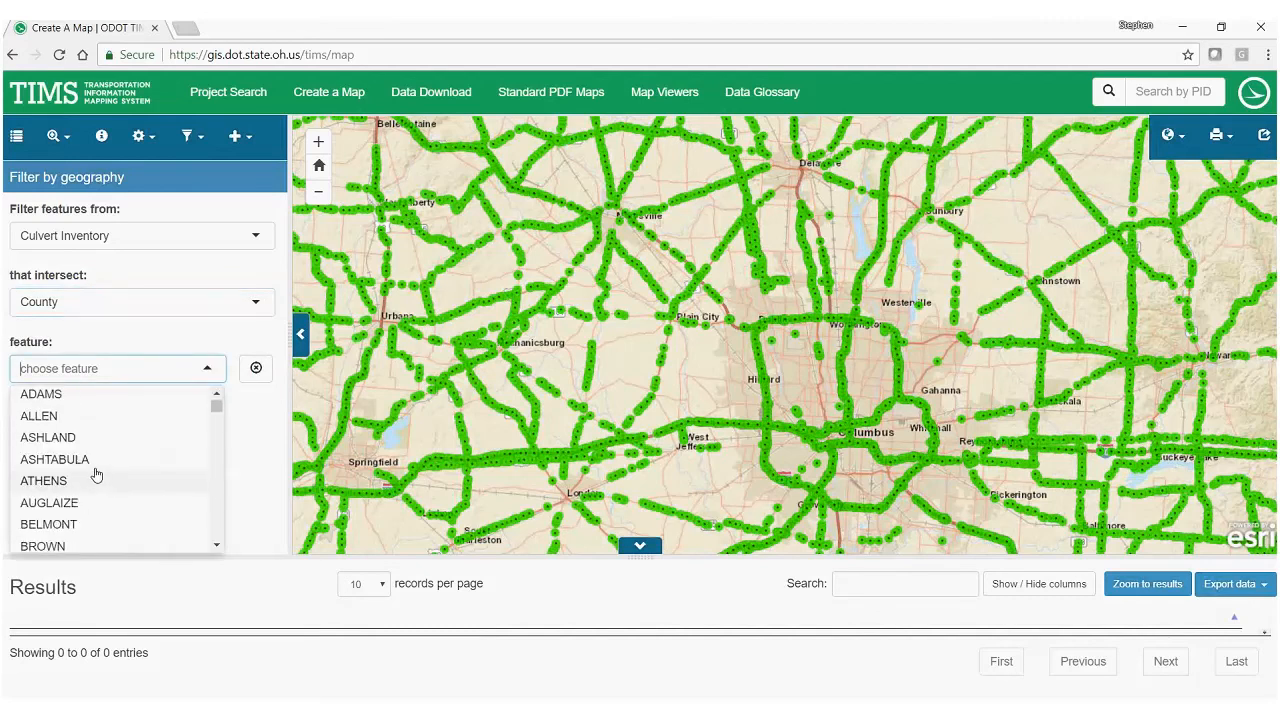
{"action": "left_click", "coordinate": [33, 400]}
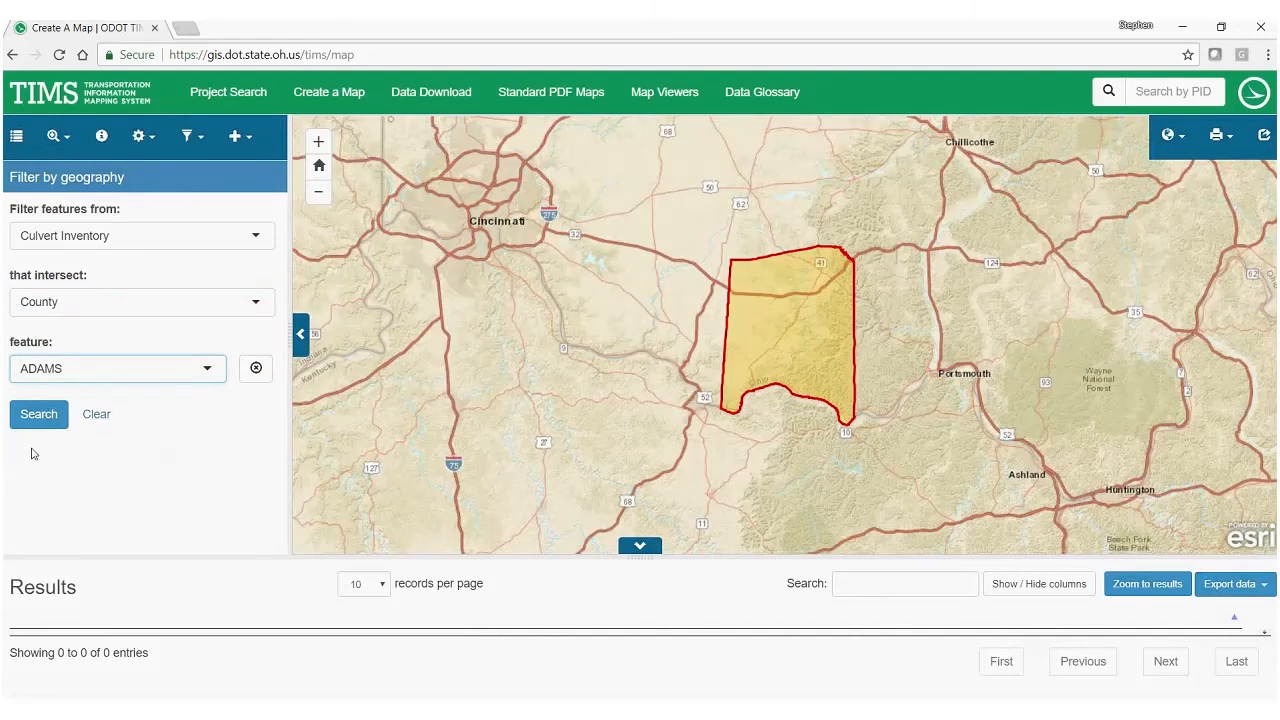
{"action": "left_click", "coordinate": [24, 414]}
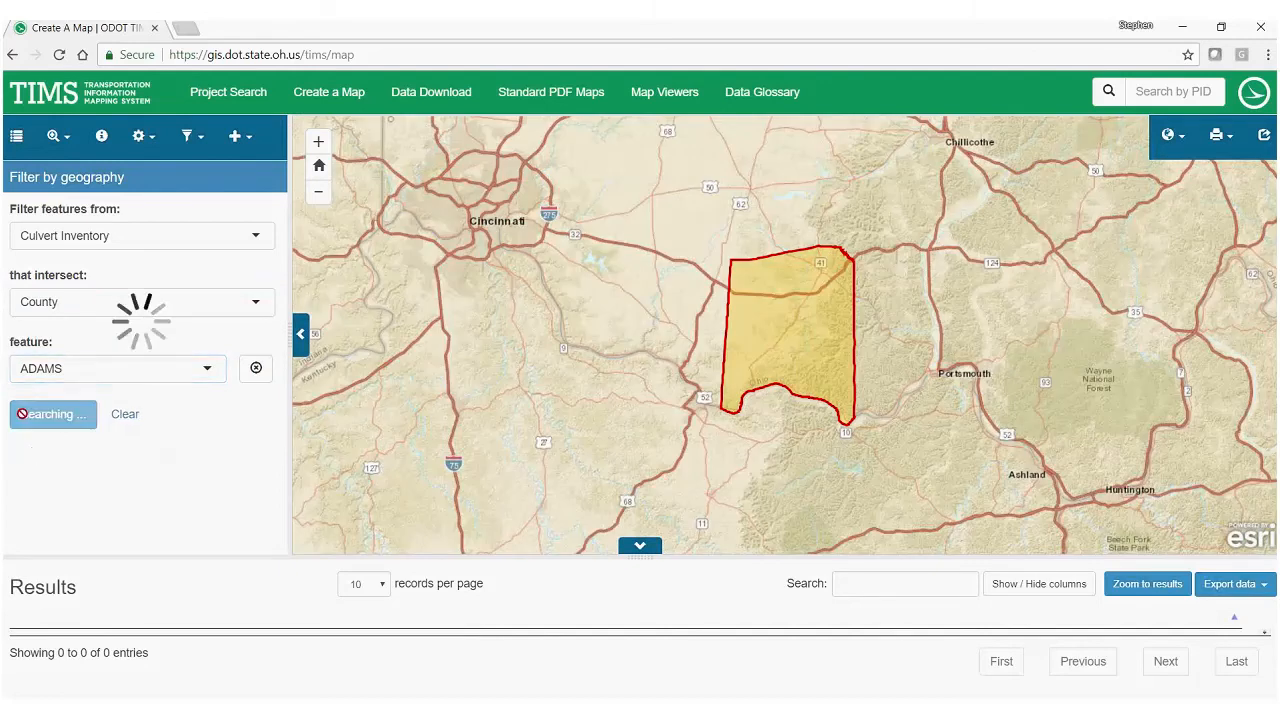
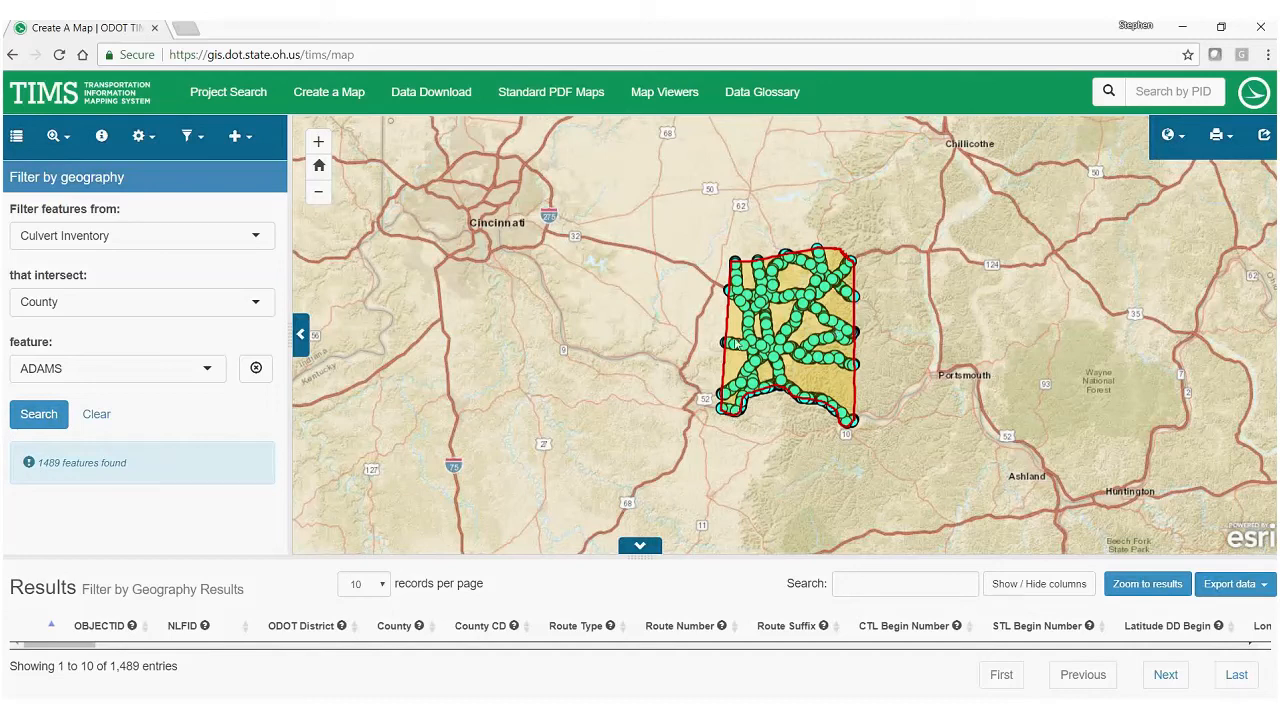
{"action": "scroll", "coordinate": [790, 329], "scroll_direction": "up", "scroll_amount": 1}
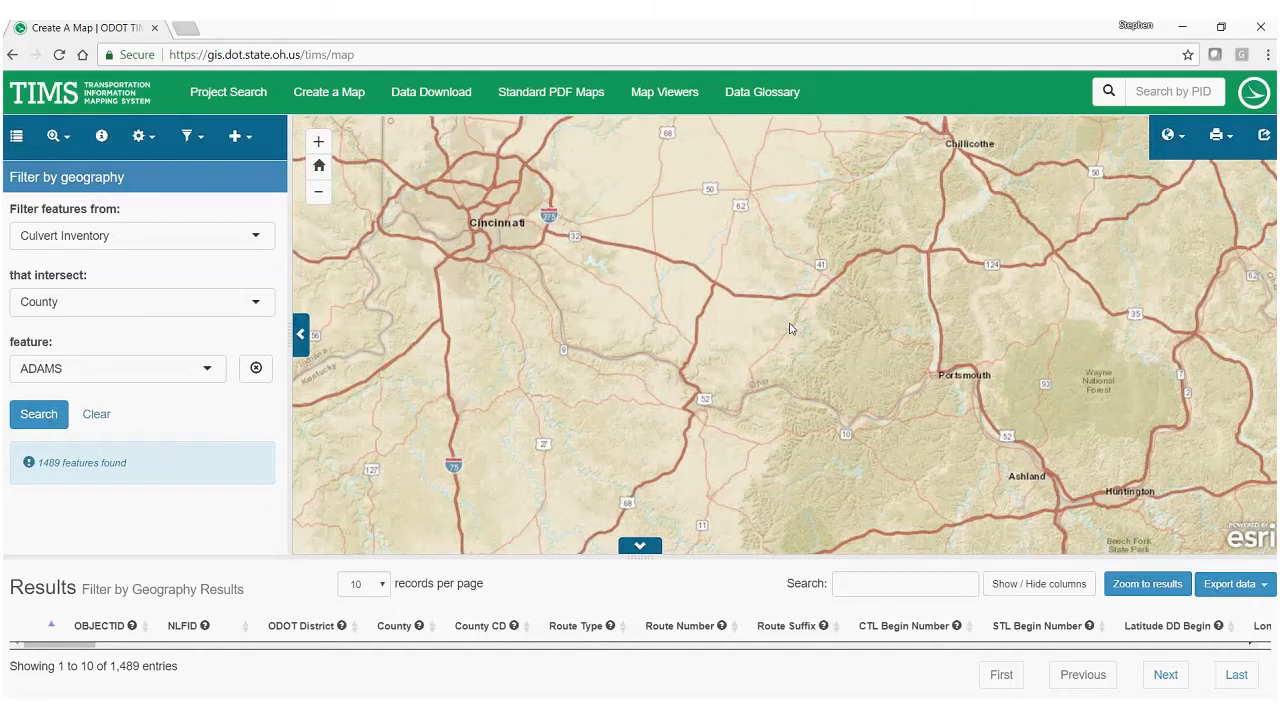
- Enlarge the results table beneath the map of Adams County culverts so that several records fit
{"action": "scroll", "coordinate": [790, 329], "scroll_direction": "up", "scroll_amount": 3}
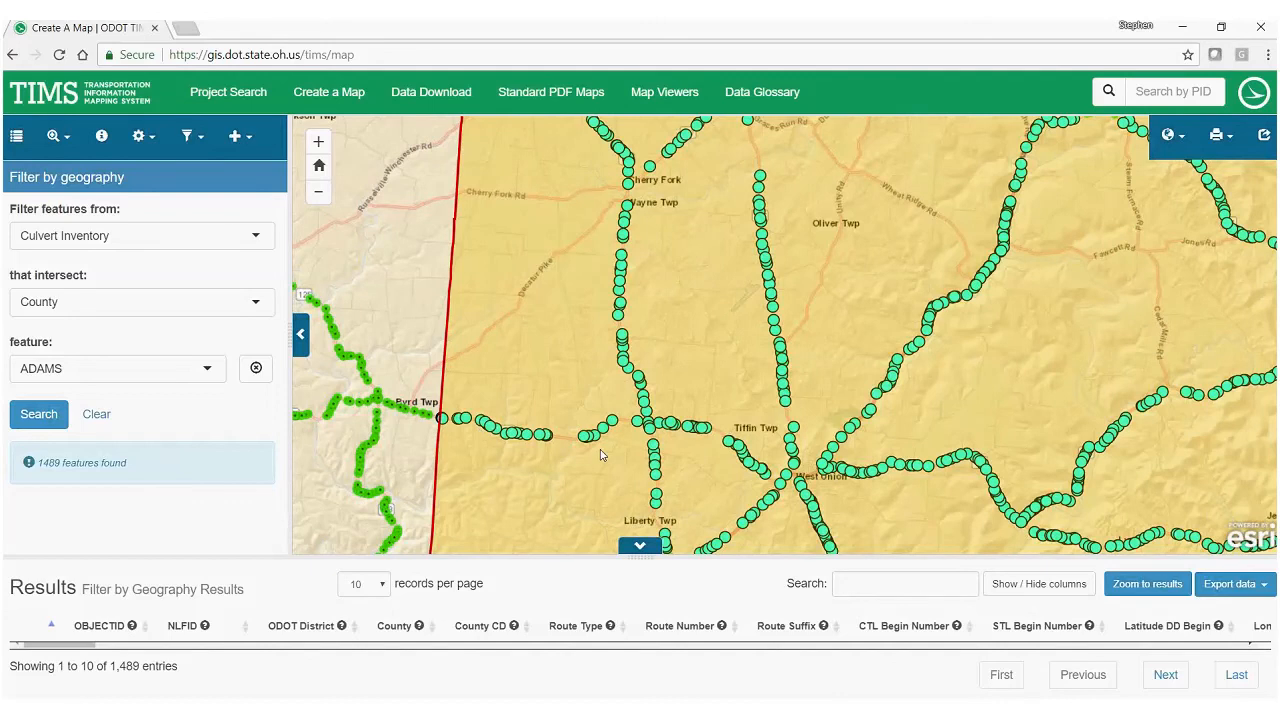
{"action": "left_click_drag", "start_coordinate": [429, 238], "coordinate": [380, 447]}
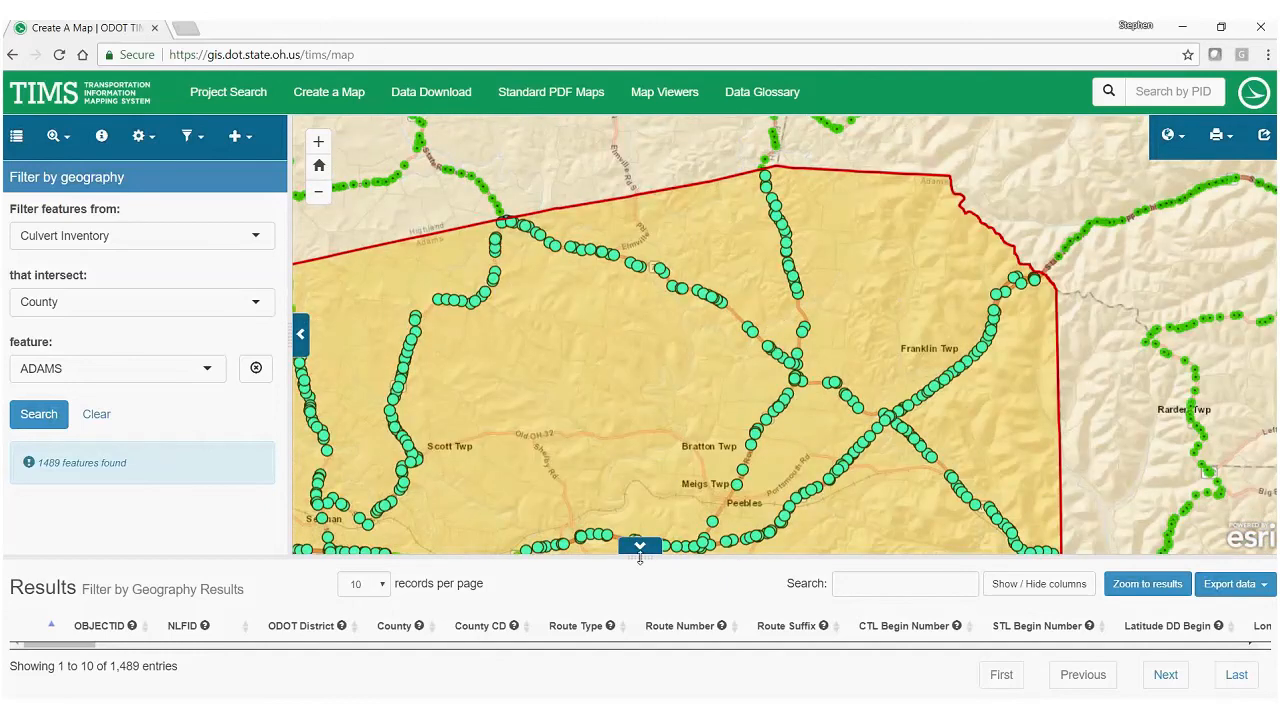
{"action": "left_click_drag", "start_coordinate": [640, 557], "coordinate": [625, 473]}
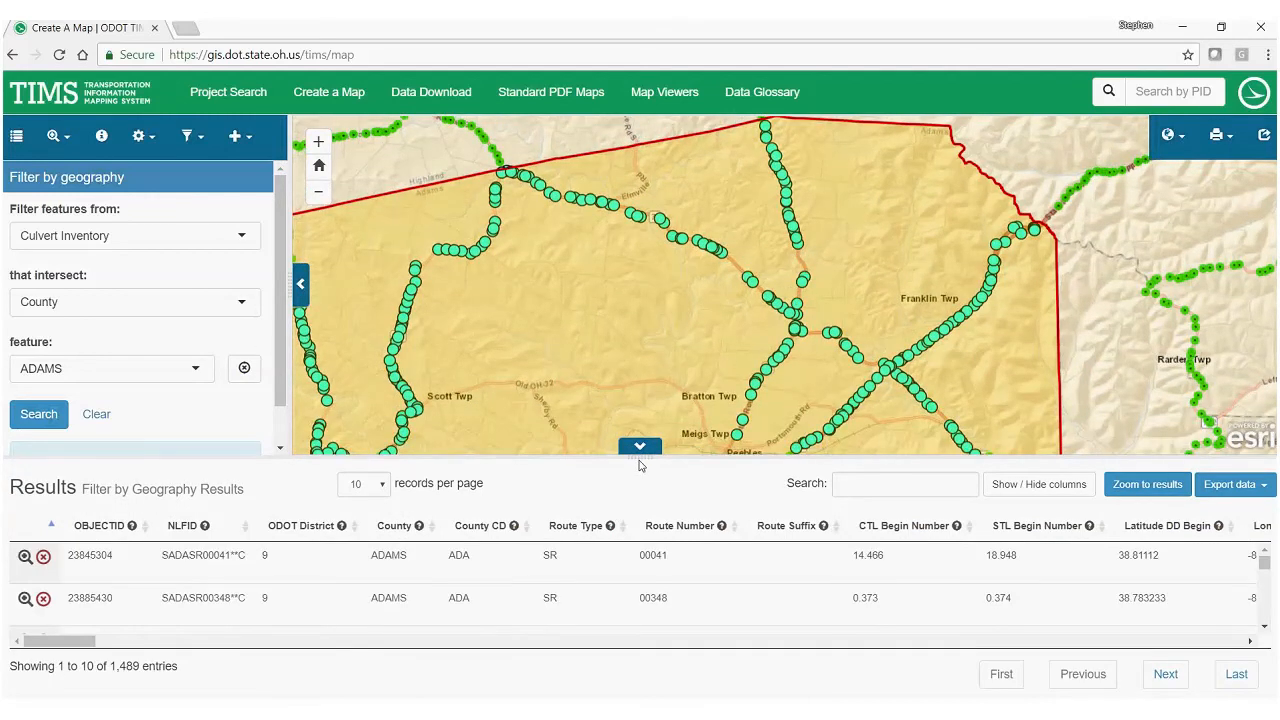
{"action": "left_click_drag", "start_coordinate": [640, 464], "coordinate": [640, 394]}
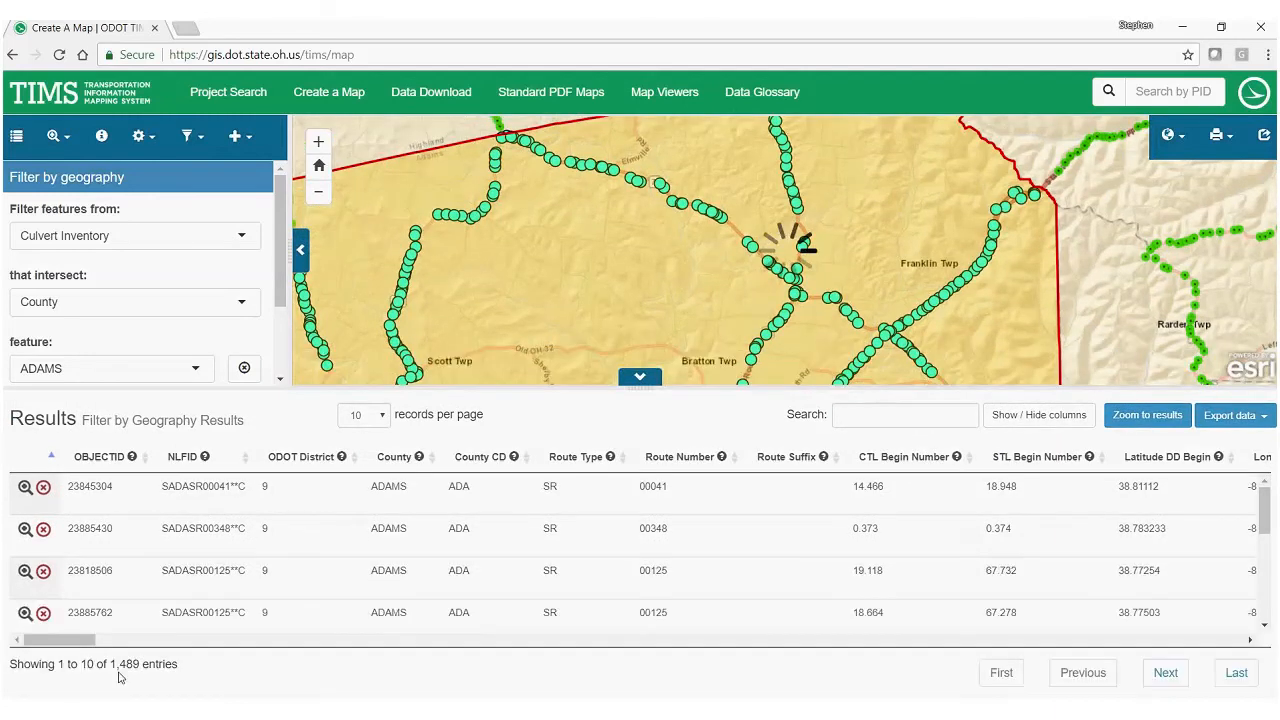
- Examine the total number of entries and the culvert records listed in the results table
{"action": "double_click", "coordinate": [124, 665]}
{"action": "scroll", "coordinate": [148, 608], "scroll_direction": "down", "scroll_amount": 5}
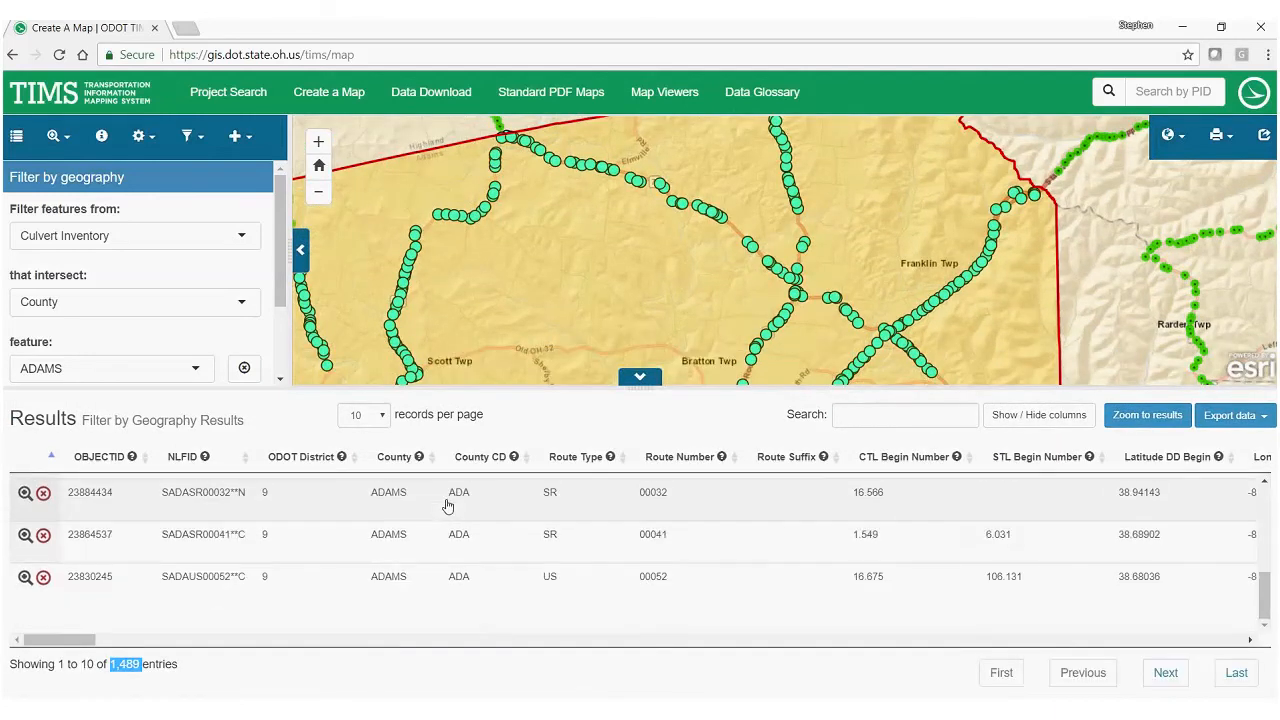
{"action": "scroll", "coordinate": [674, 557], "scroll_direction": "up", "scroll_amount": 5}
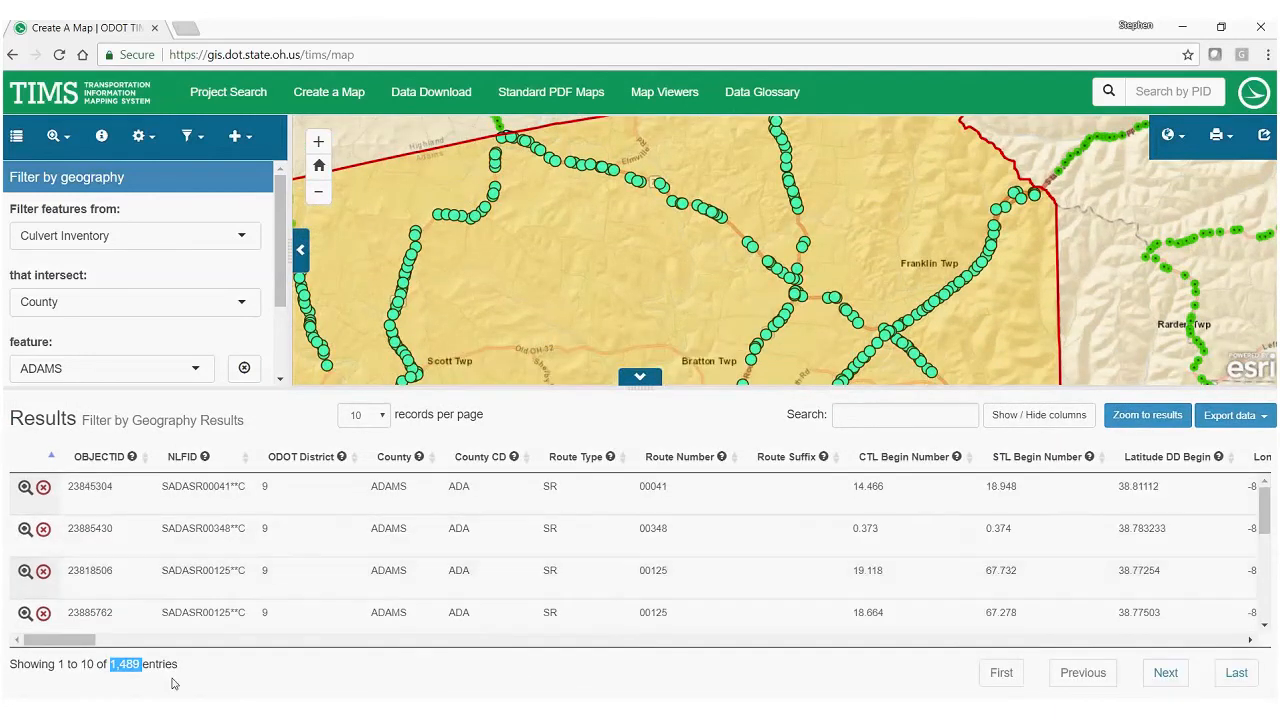
{"action": "mouse_move", "coordinate": [72, 646]}
{"action": "left_mouse_down"}
{"action": "mouse_move", "coordinate": [255, 644]}
{"action": "mouse_move", "coordinate": [85, 644]}
{"action": "left_mouse_up"}
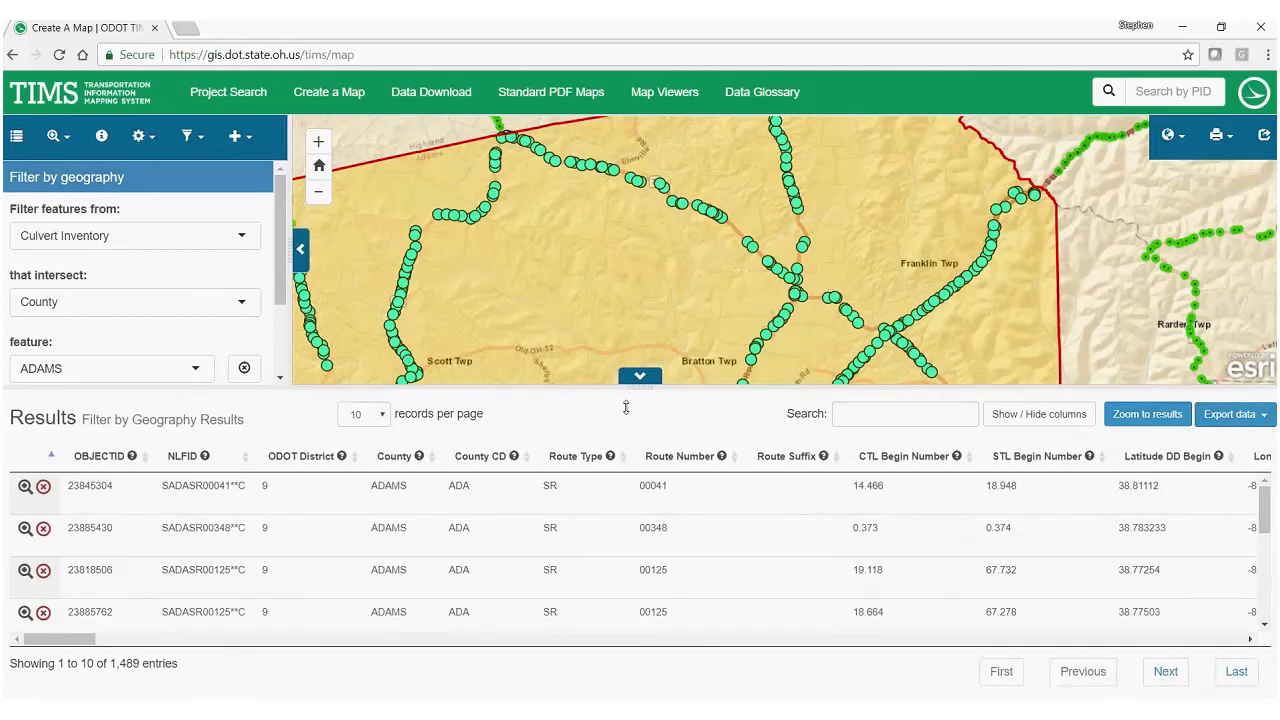
- Reduce the height of the results table and review the export formats offered for the results
{"action": "left_click", "coordinate": [639, 380]}
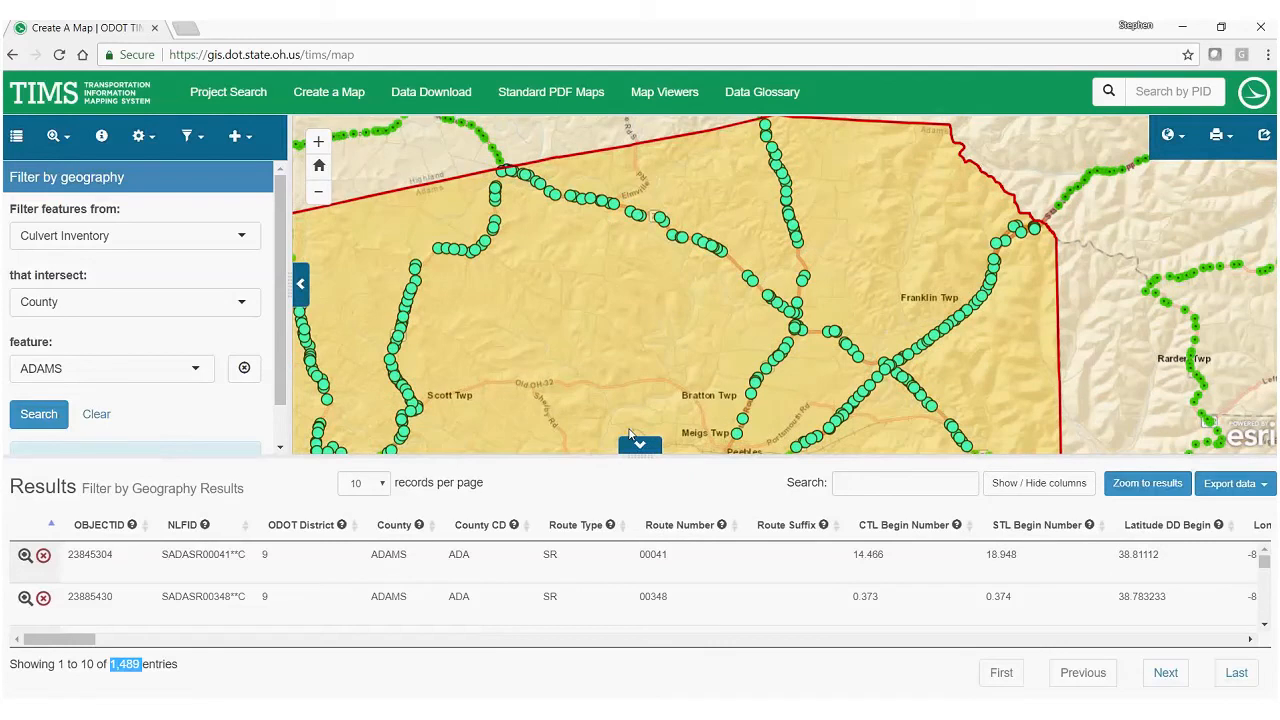
{"action": "left_click", "coordinate": [1208, 486]}
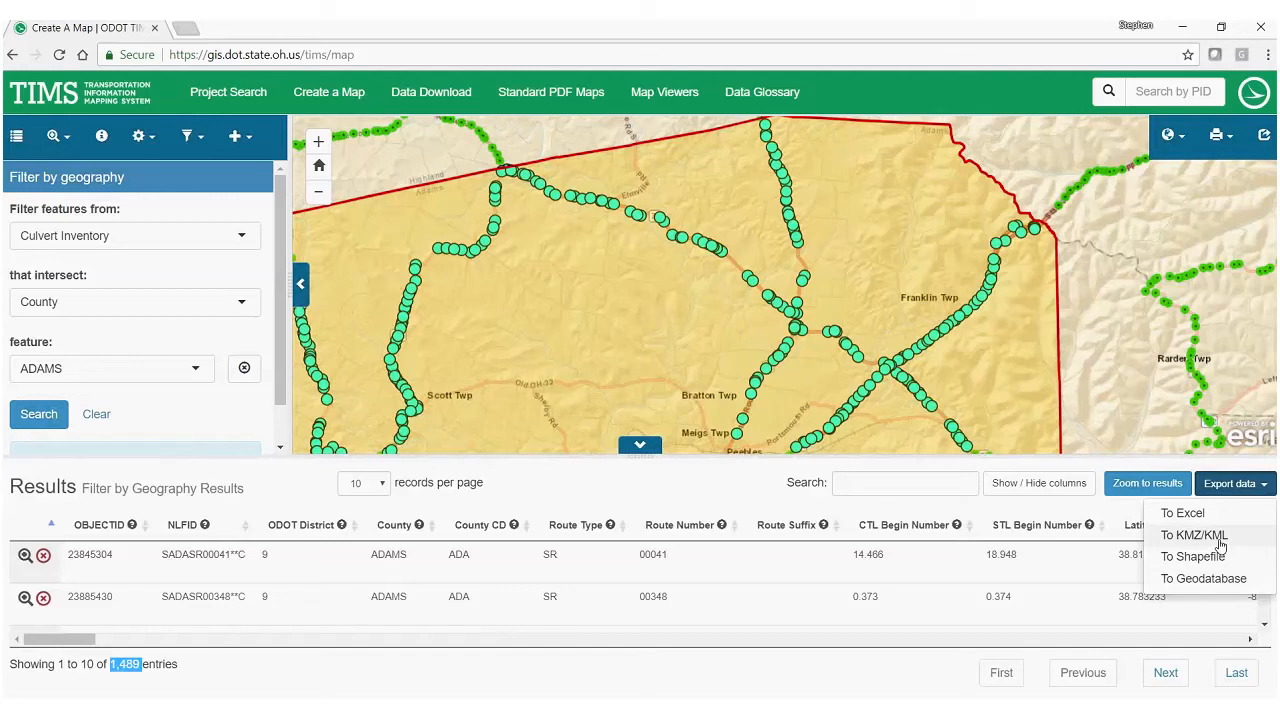
{"action": "left_click", "coordinate": [738, 627]}
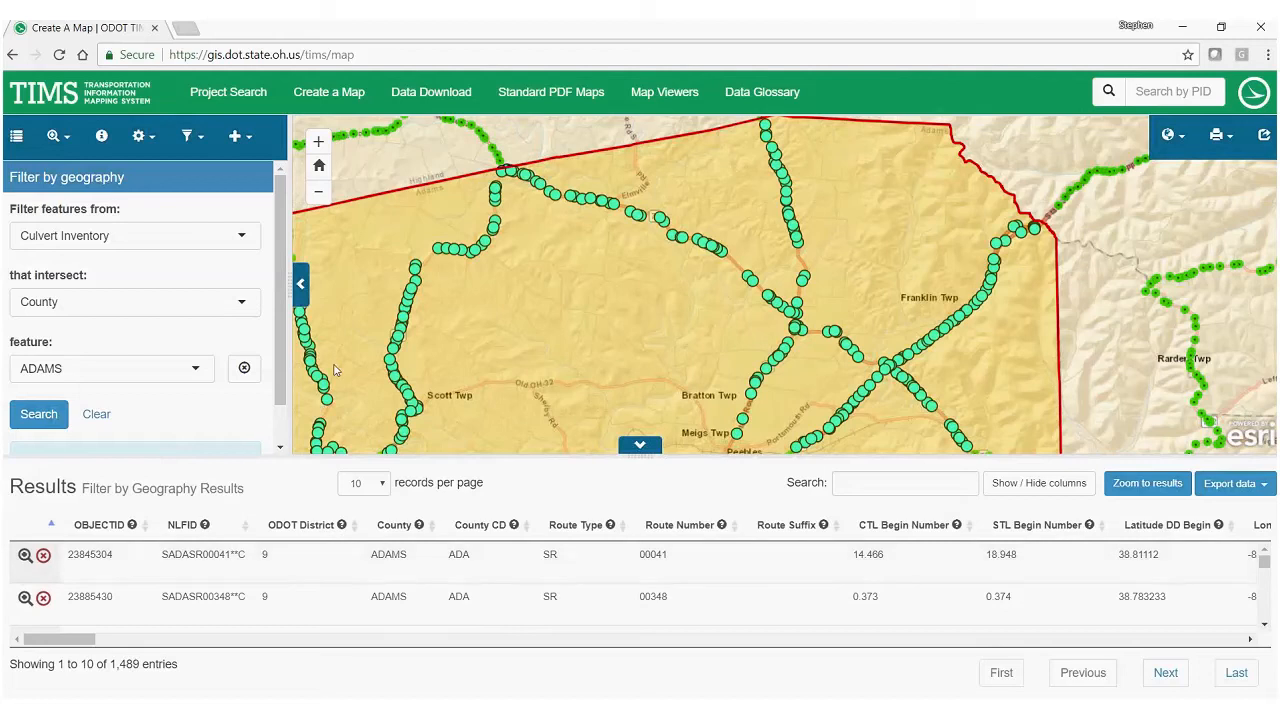
- Read the field descriptions of the NLFID and Culvert File Number (CFN) columns in the results table
{"action": "left_click", "coordinate": [205, 528]}
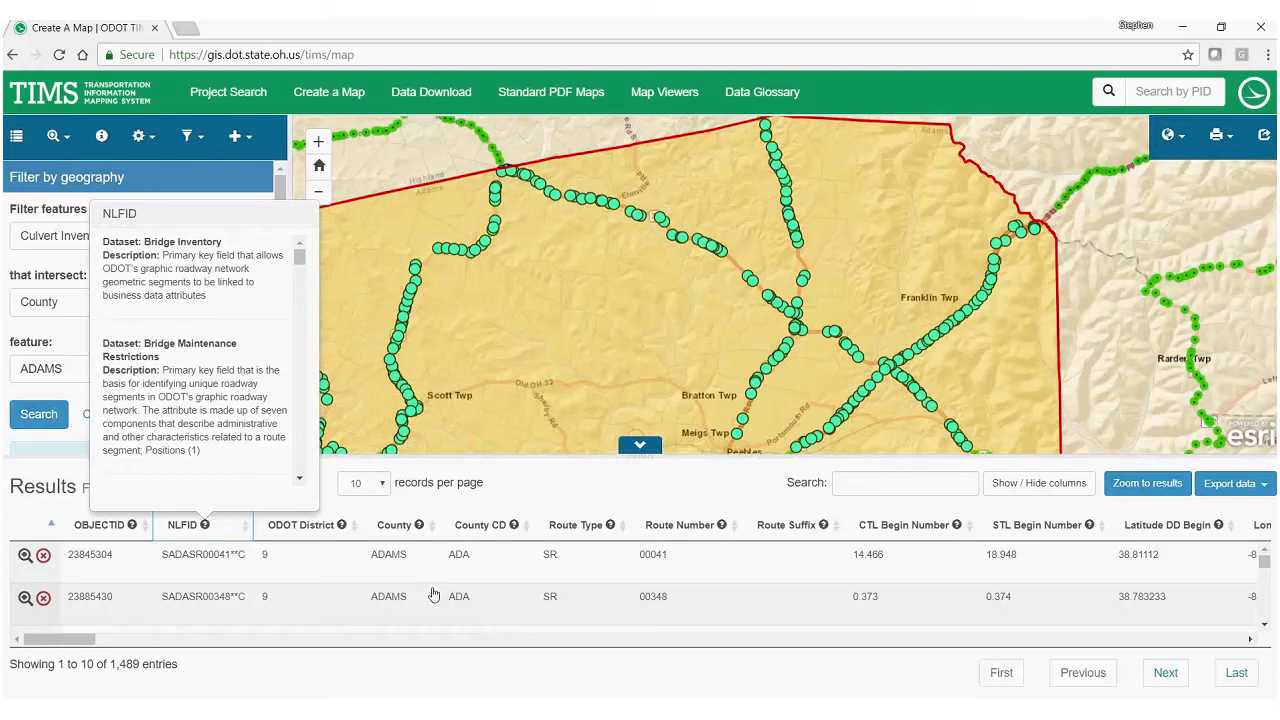
{"action": "left_click", "coordinate": [442, 503]}
{"action": "left_click_drag", "start_coordinate": [51, 639], "coordinate": [98, 653]}
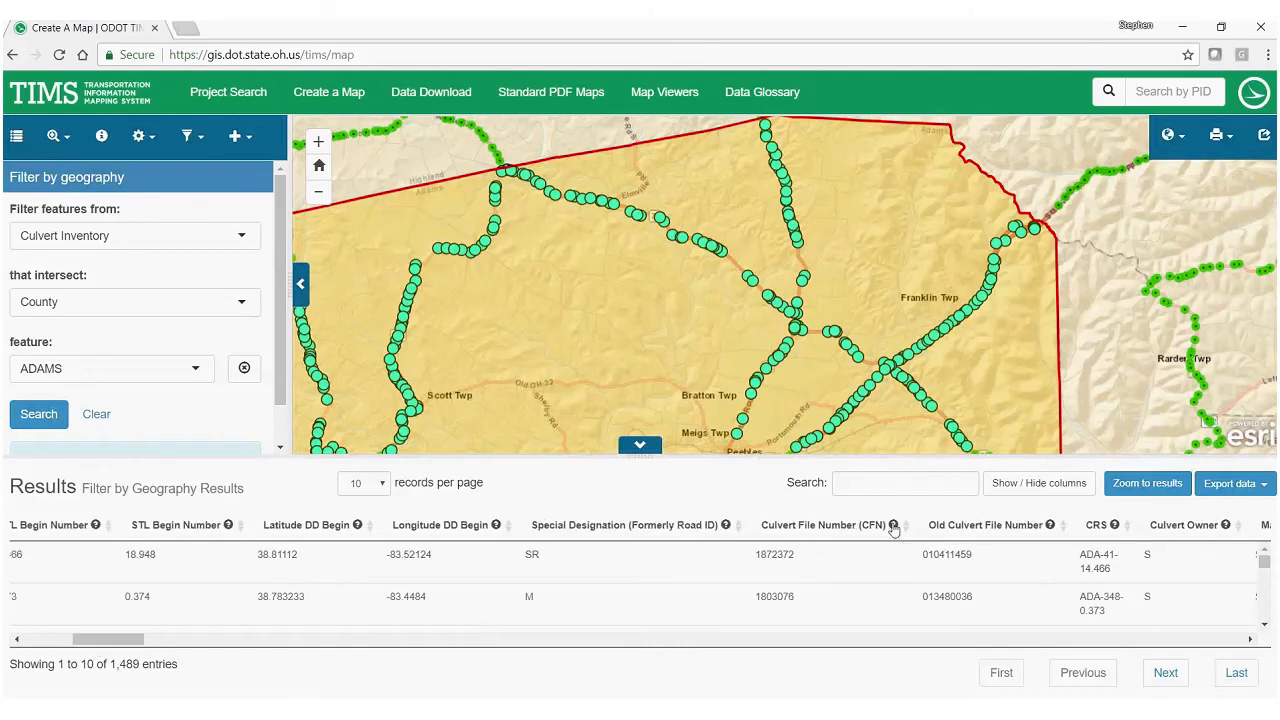
{"action": "left_click", "coordinate": [893, 525]}
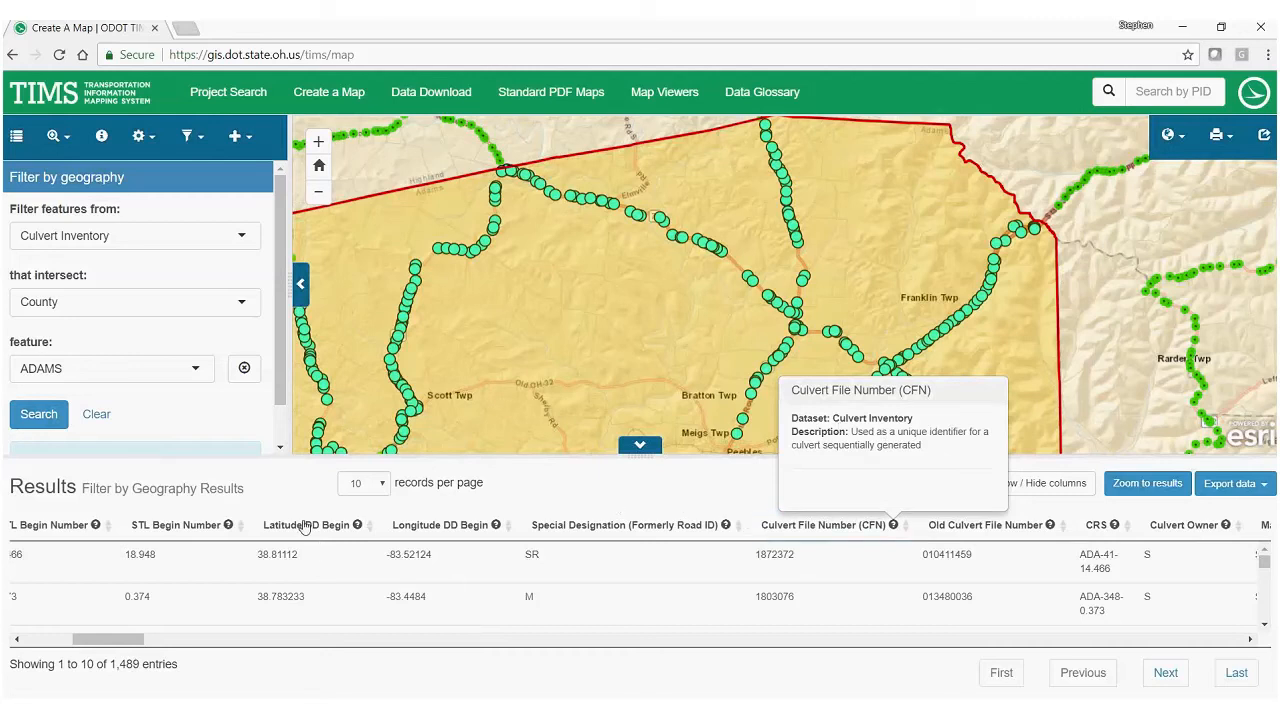
{"action": "left_click_drag", "start_coordinate": [108, 641], "coordinate": [48, 646]}
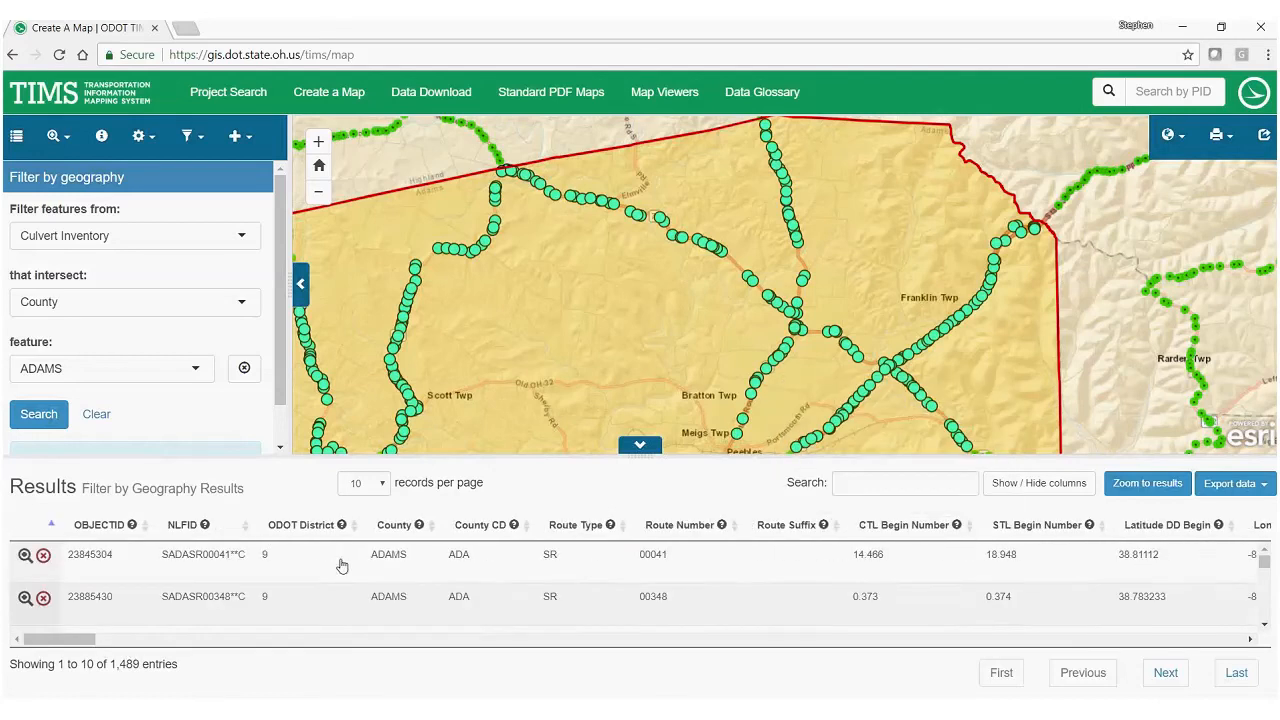
- Sort the culvert results by NLFID in descending order, then re-sort them by Route Type in descending order
{"action": "left_click", "coordinate": [181, 527]}
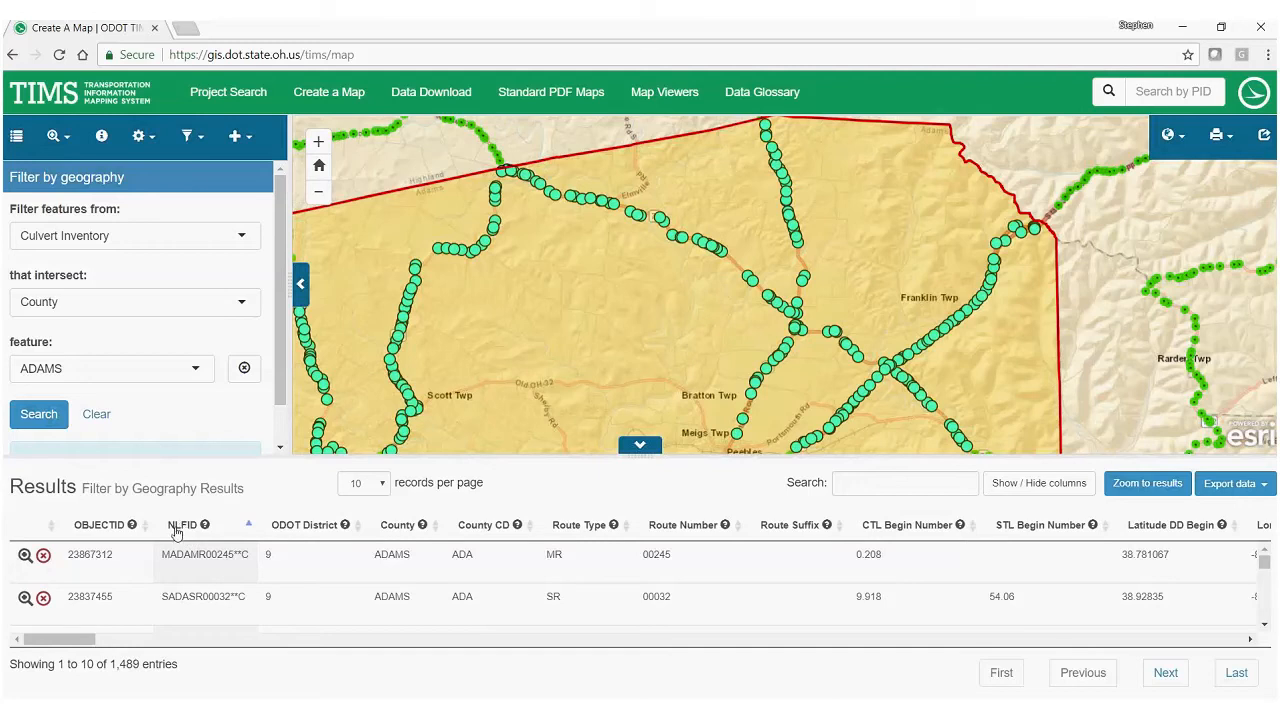
{"action": "left_click", "coordinate": [181, 528]}
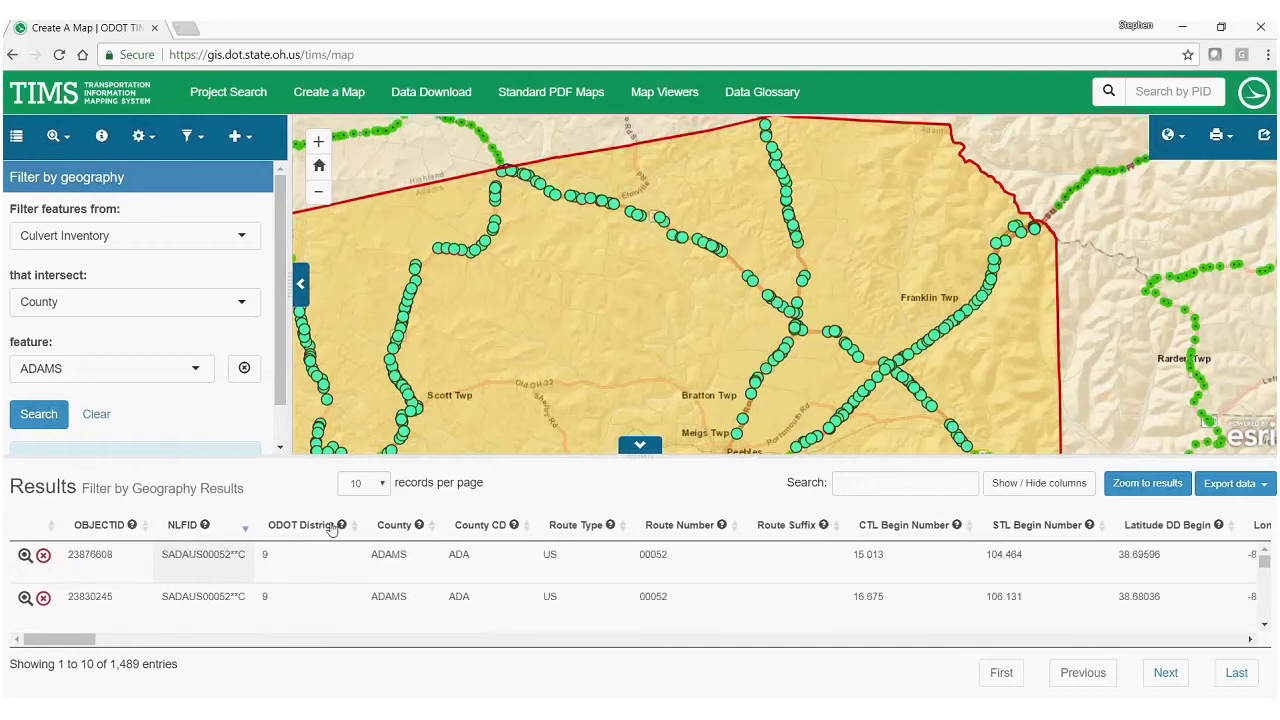
{"action": "left_click", "coordinate": [576, 527]}
{"action": "left_click", "coordinate": [579, 527]}
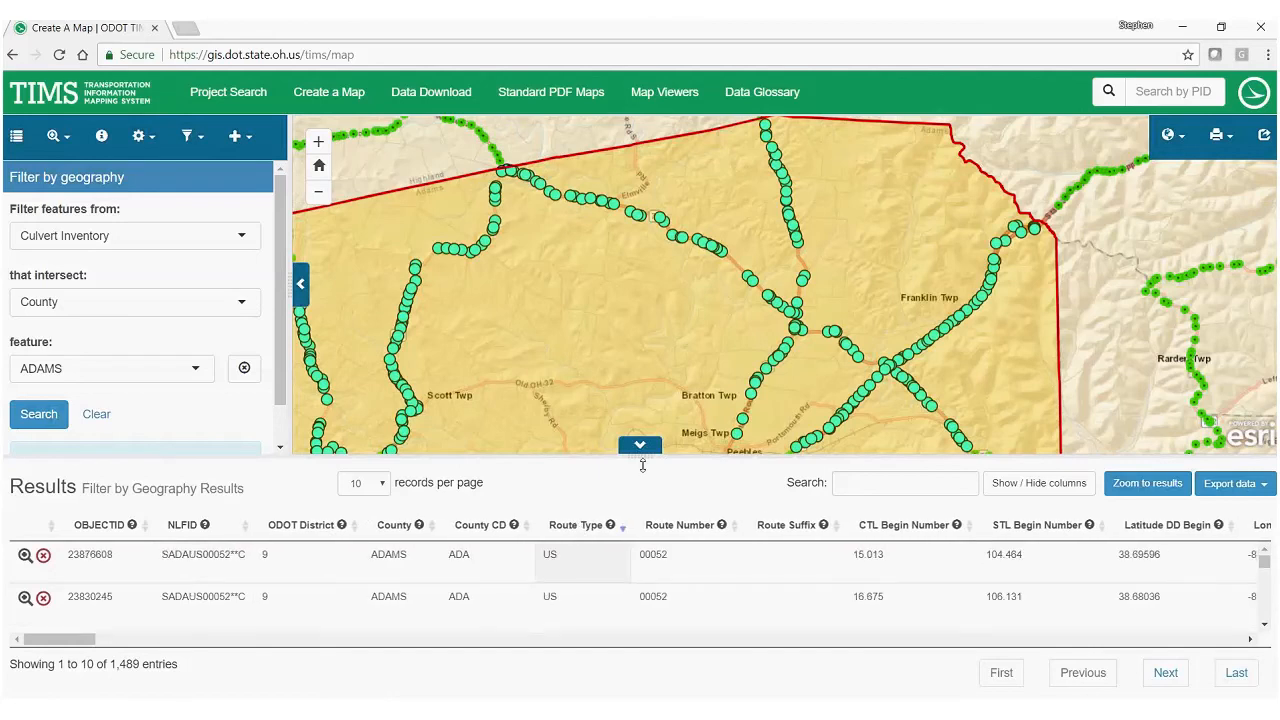
- Shrink the results table and switch the Filter by Geography results layer off and back on in the layer list
{"action": "left_click_drag", "start_coordinate": [643, 465], "coordinate": [646, 584]}
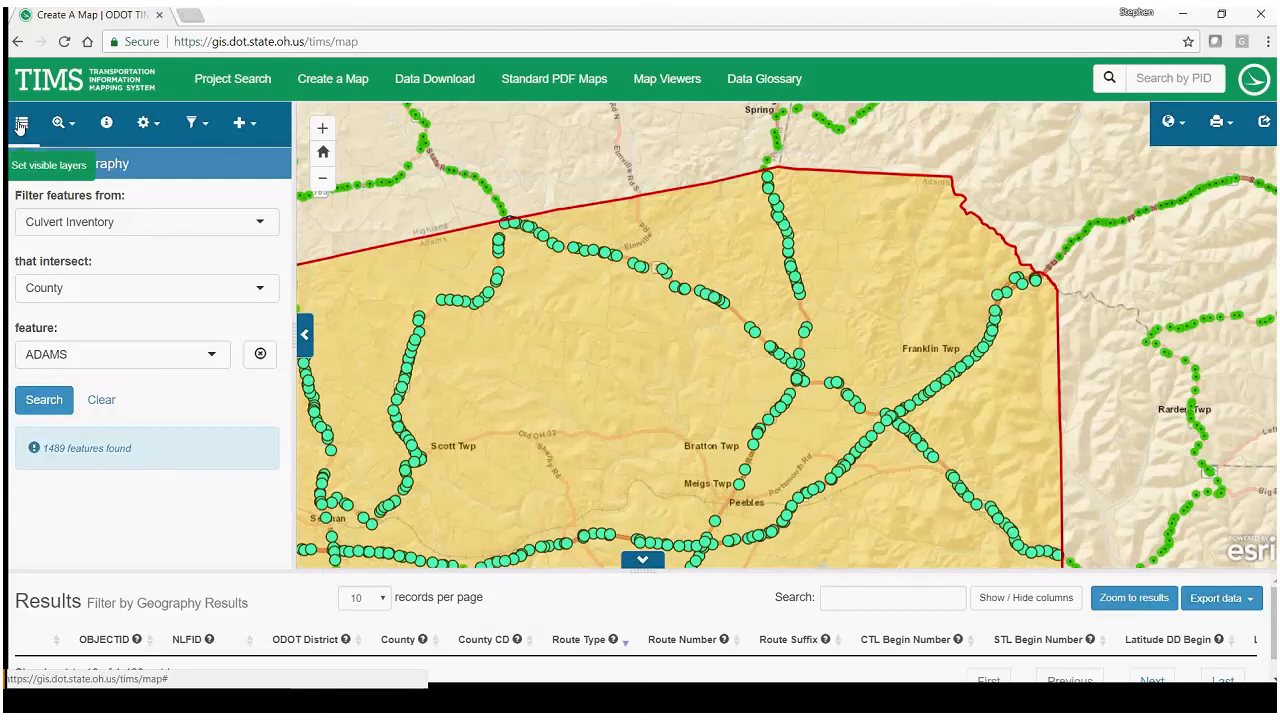
{"action": "left_click", "coordinate": [20, 124]}
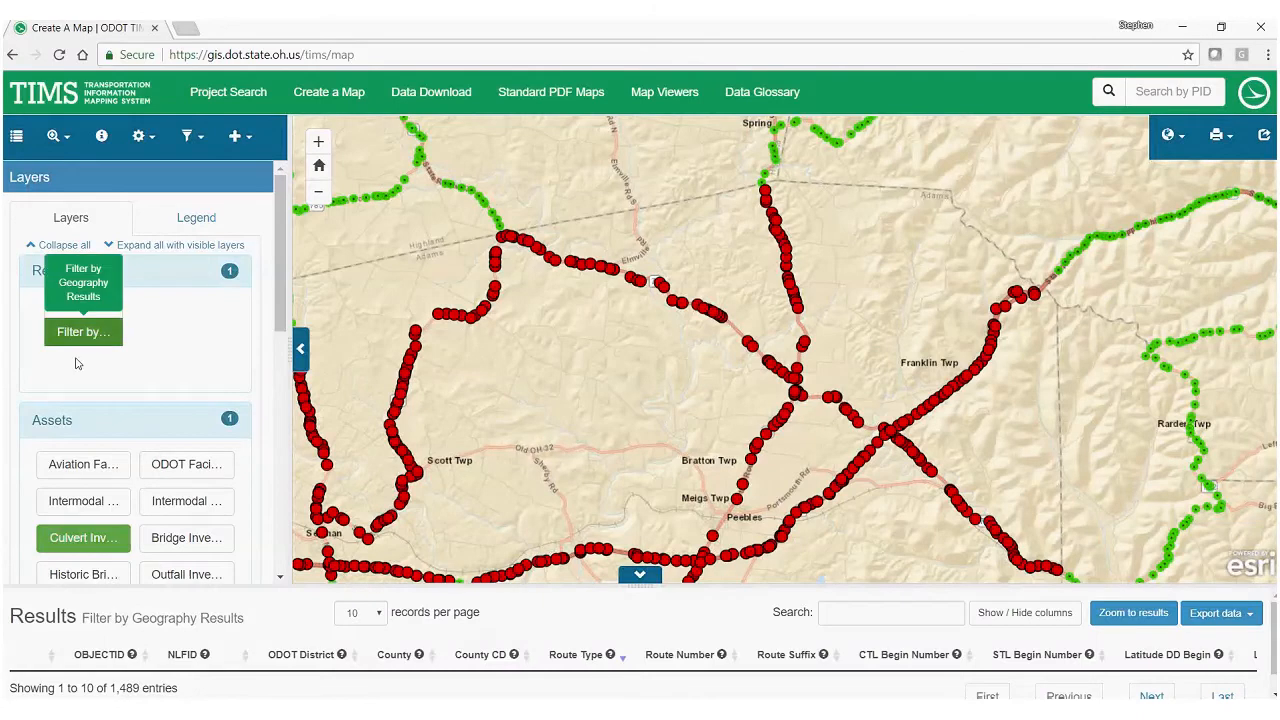
{"action": "left_click", "coordinate": [83, 338]}
{"action": "left_click", "coordinate": [83, 344]}
{"action": "left_click", "coordinate": [84, 341]}
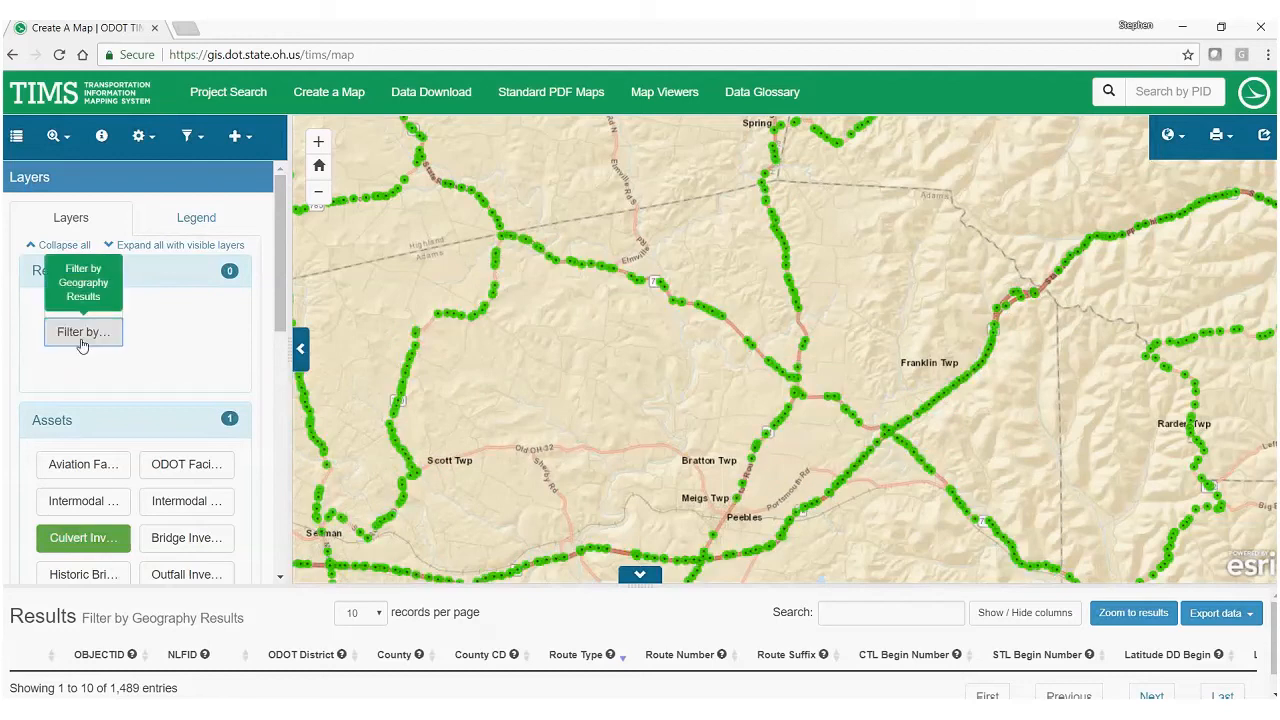
{"action": "left_click", "coordinate": [84, 340]}
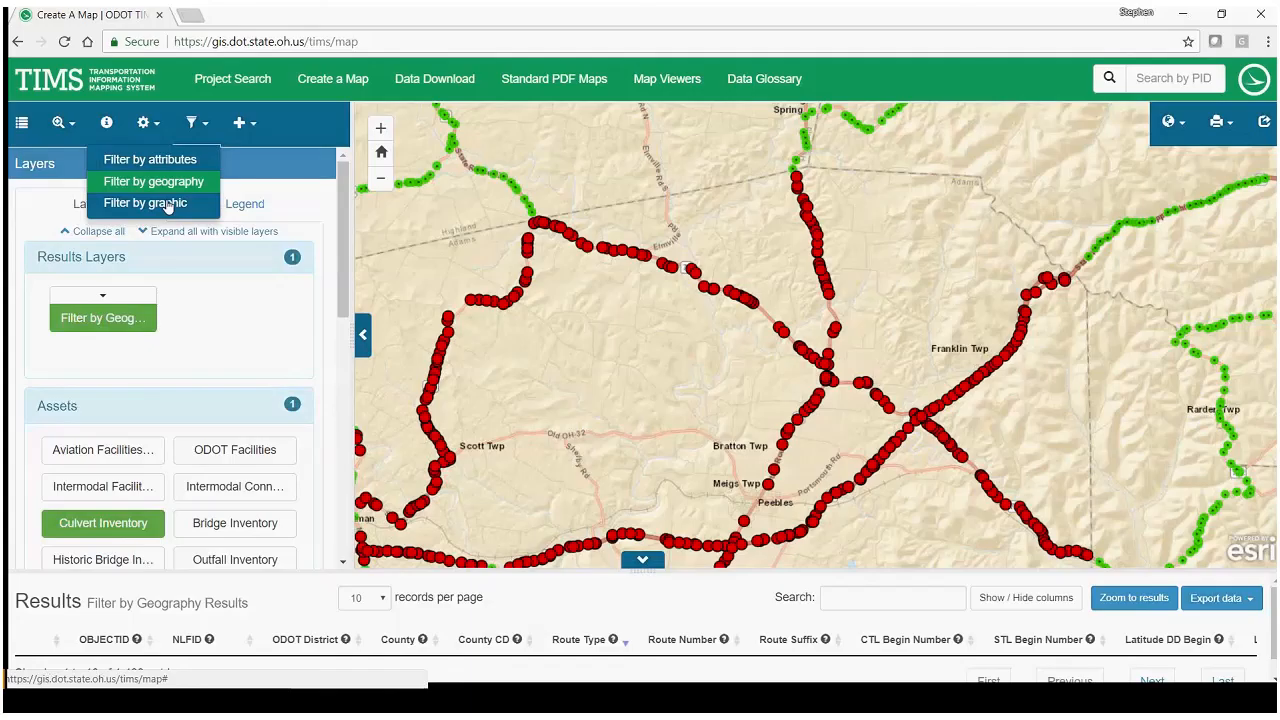
- Set up a filter by graphic on the Culvert Inventory with line as the graphic type
{"action": "left_click", "coordinate": [167, 204]}
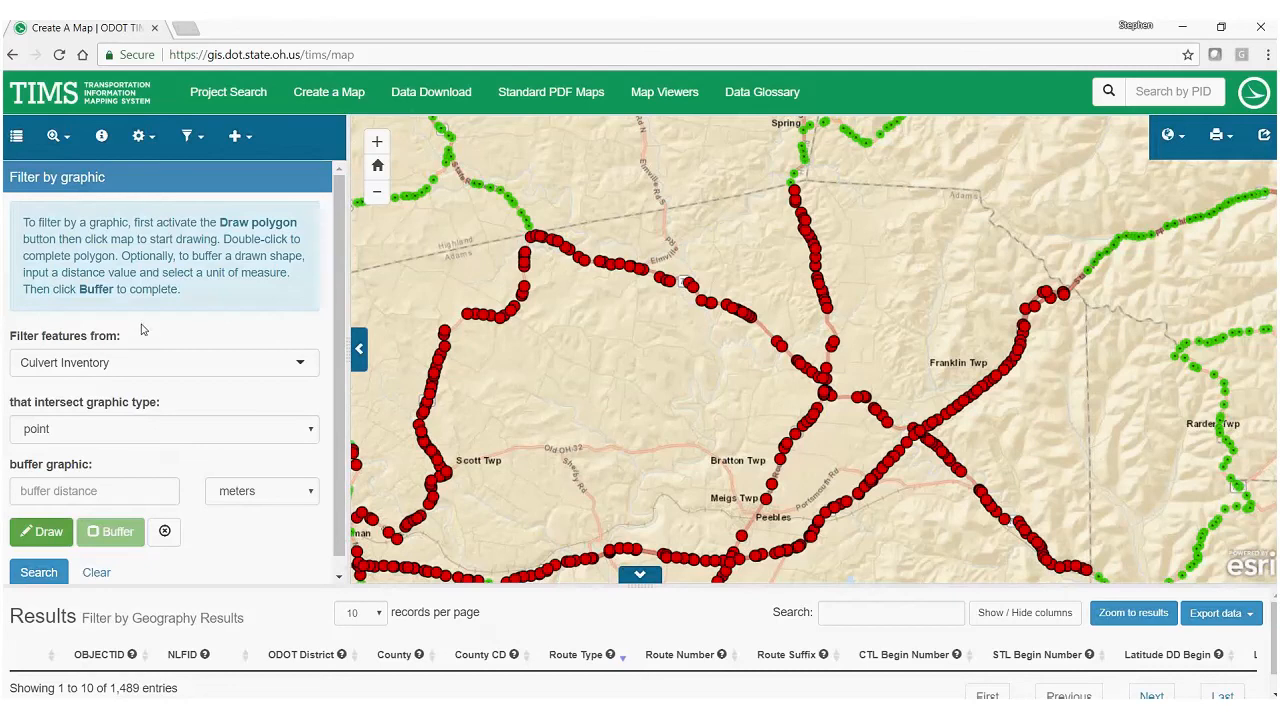
{"action": "left_click", "coordinate": [108, 429]}
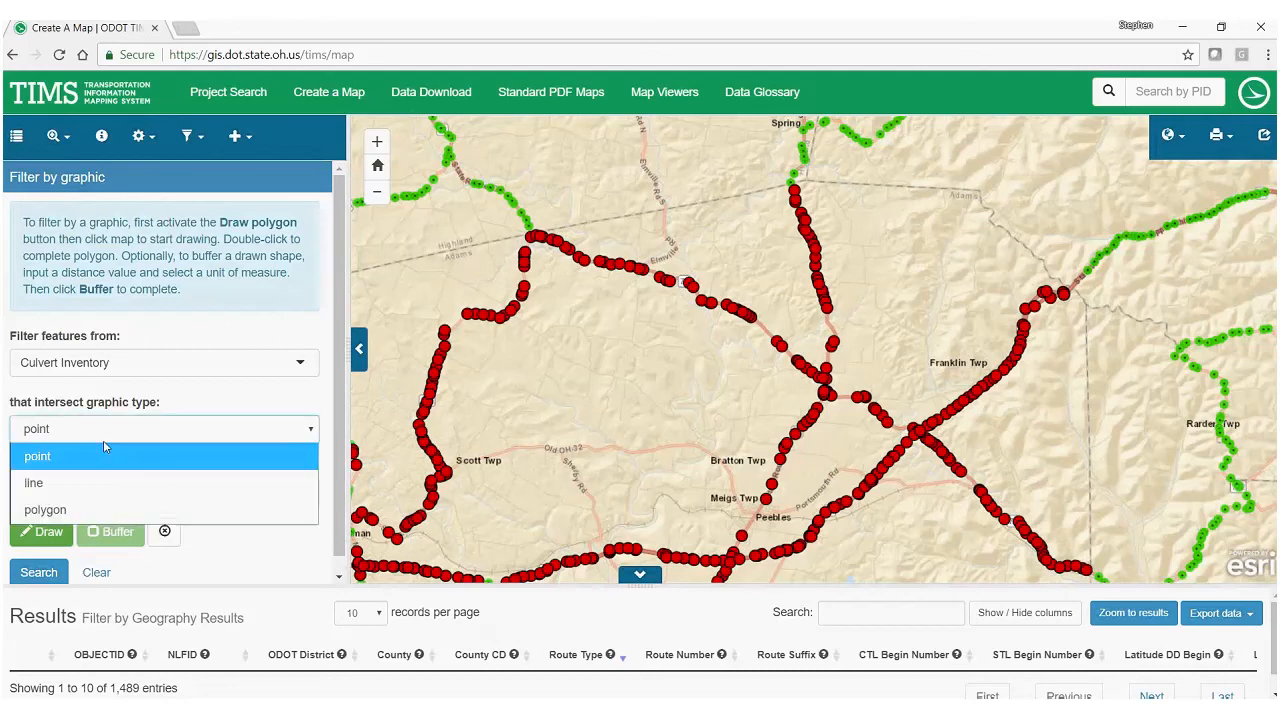
{"action": "left_click", "coordinate": [44, 482]}
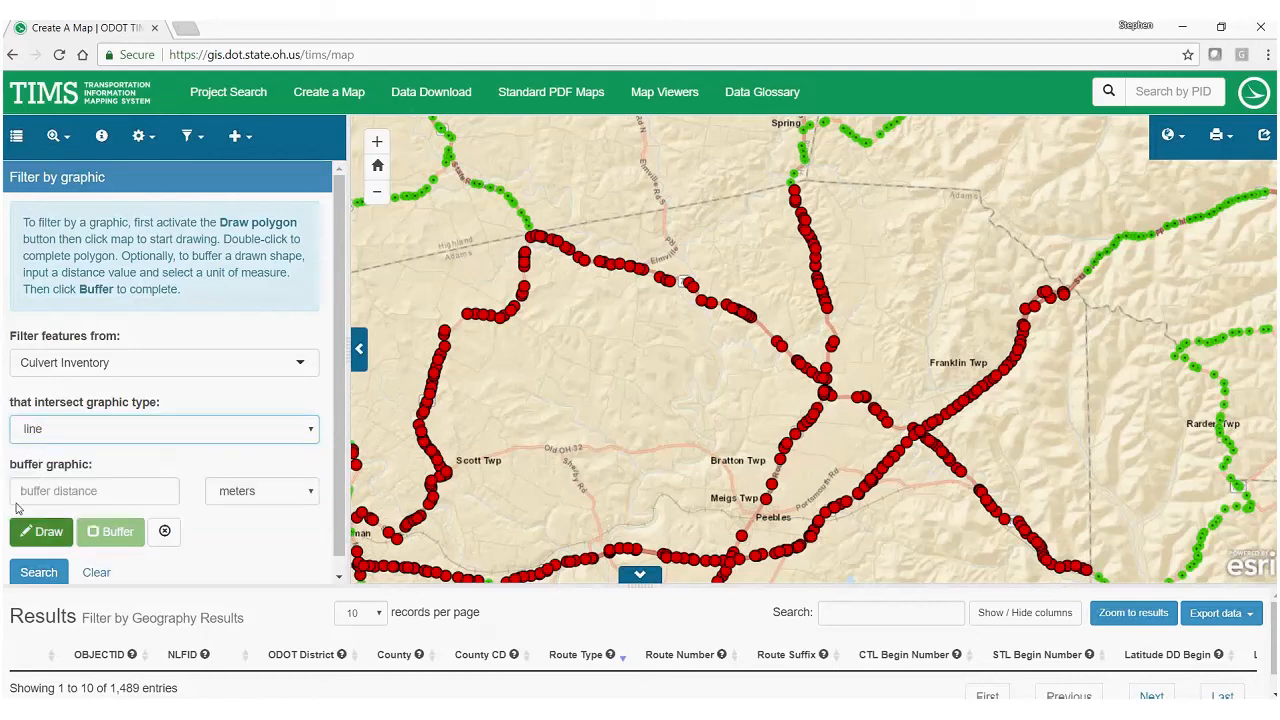
{"action": "left_click", "coordinate": [40, 491]}
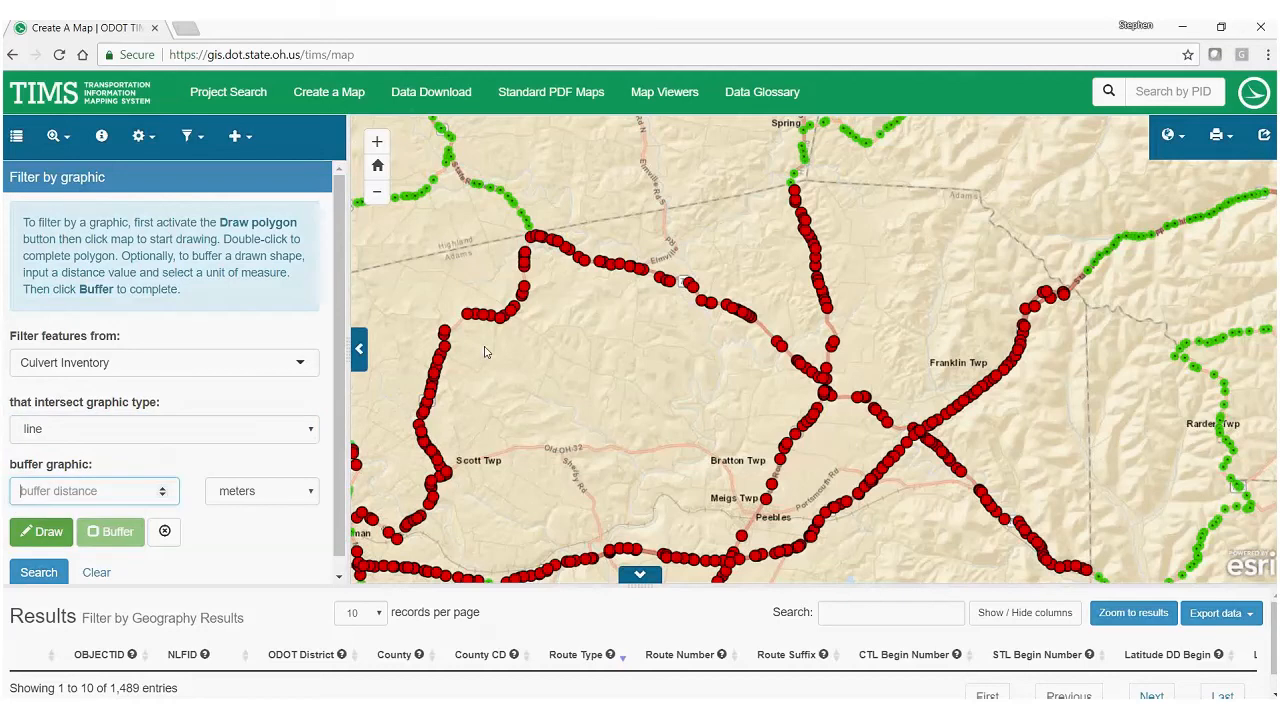
- Draw a filter line along the culvert route running south through Washington Twp to the State Route junction
{"action": "left_click_drag", "start_coordinate": [485, 352], "coordinate": [609, 514]}
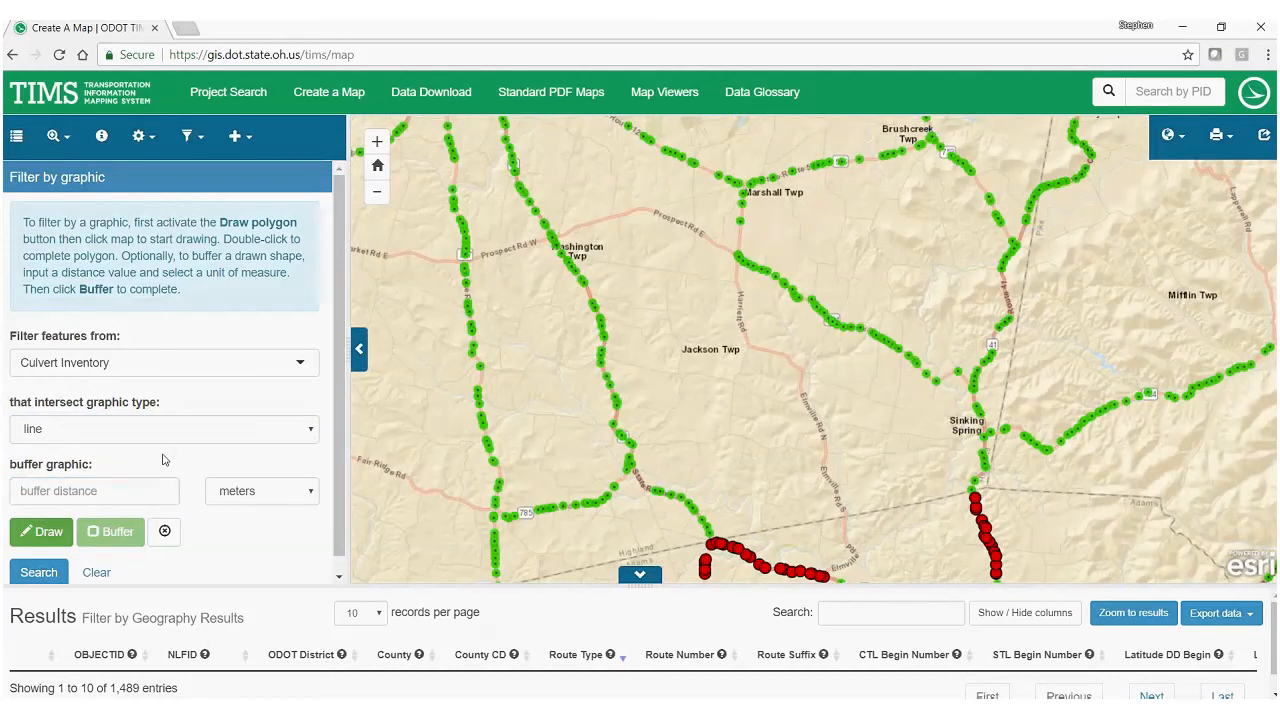
{"action": "left_click", "coordinate": [44, 533]}
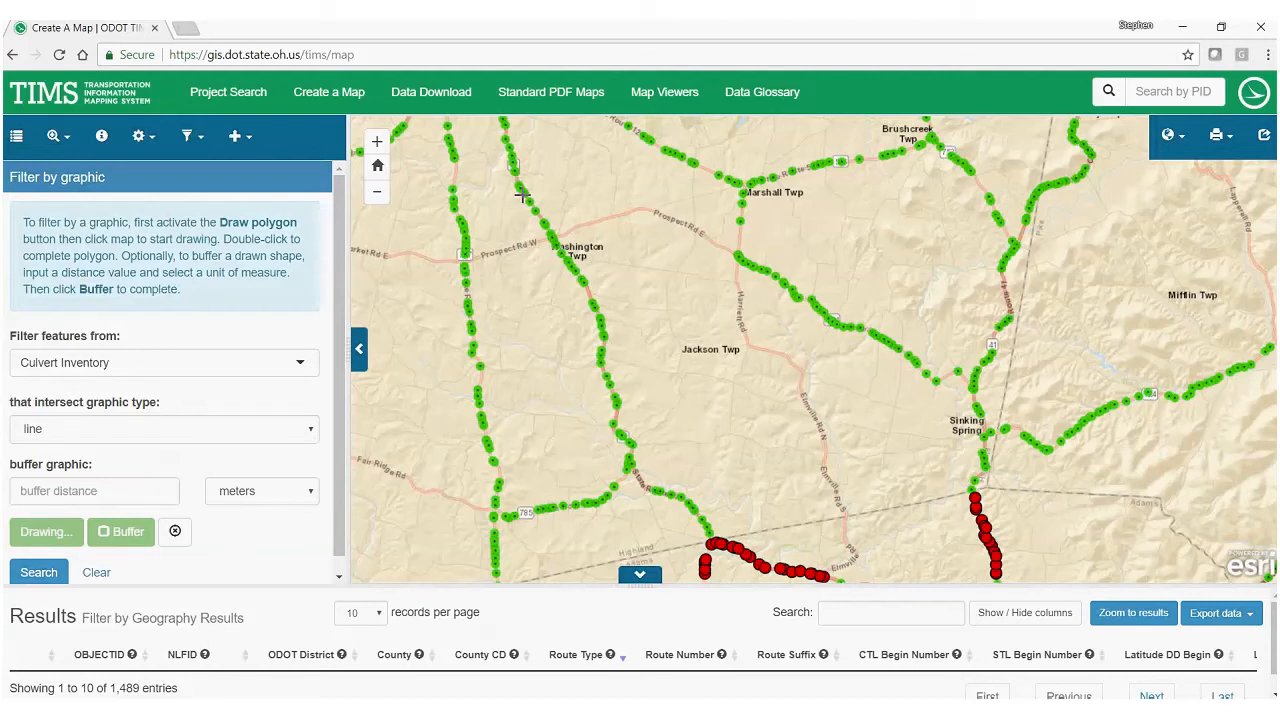
{"action": "left_click", "coordinate": [521, 196]}
{"action": "left_click", "coordinate": [605, 359]}
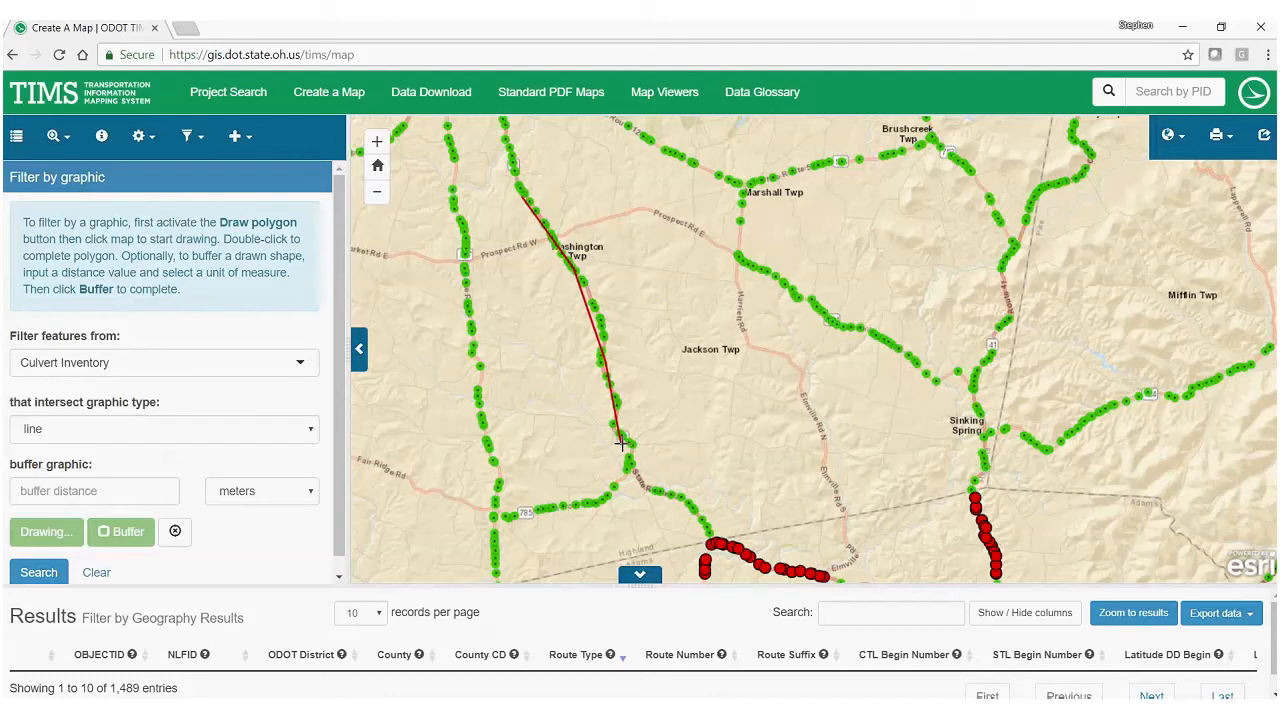
{"action": "double_click", "coordinate": [629, 465]}
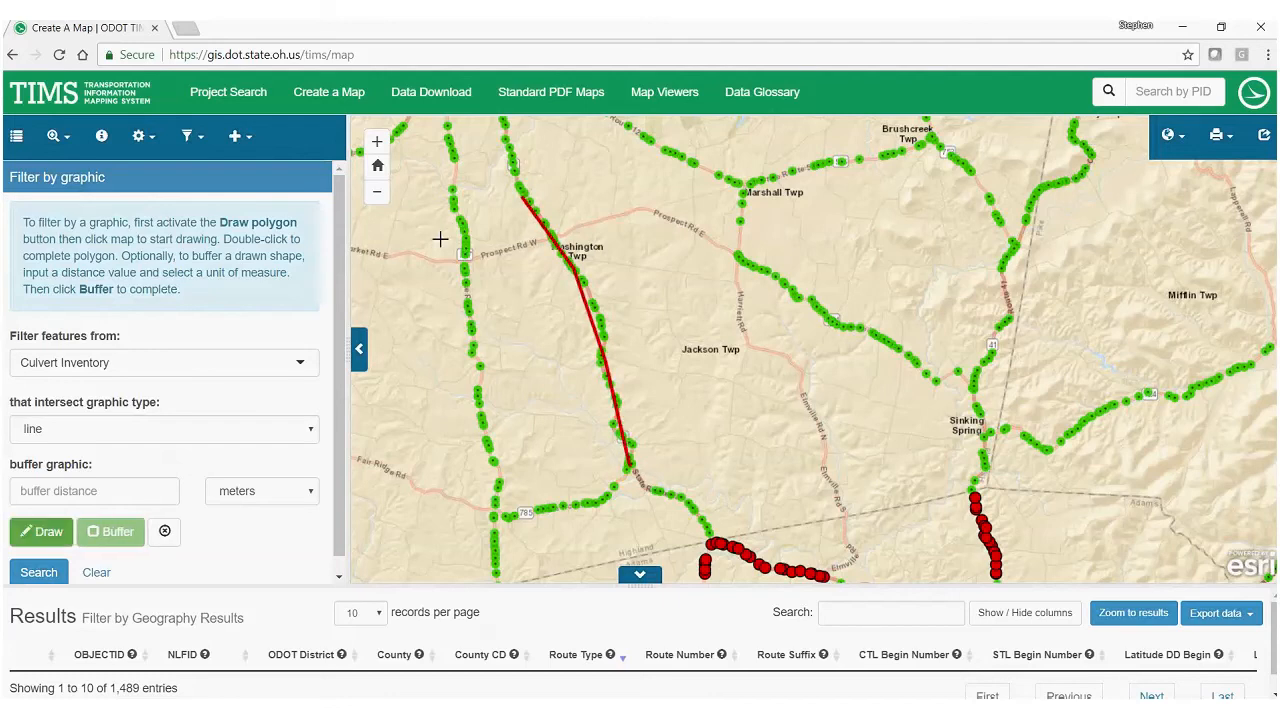
- Buffer the drawn line by a distance of 1 mile
{"action": "left_click", "coordinate": [98, 495]}
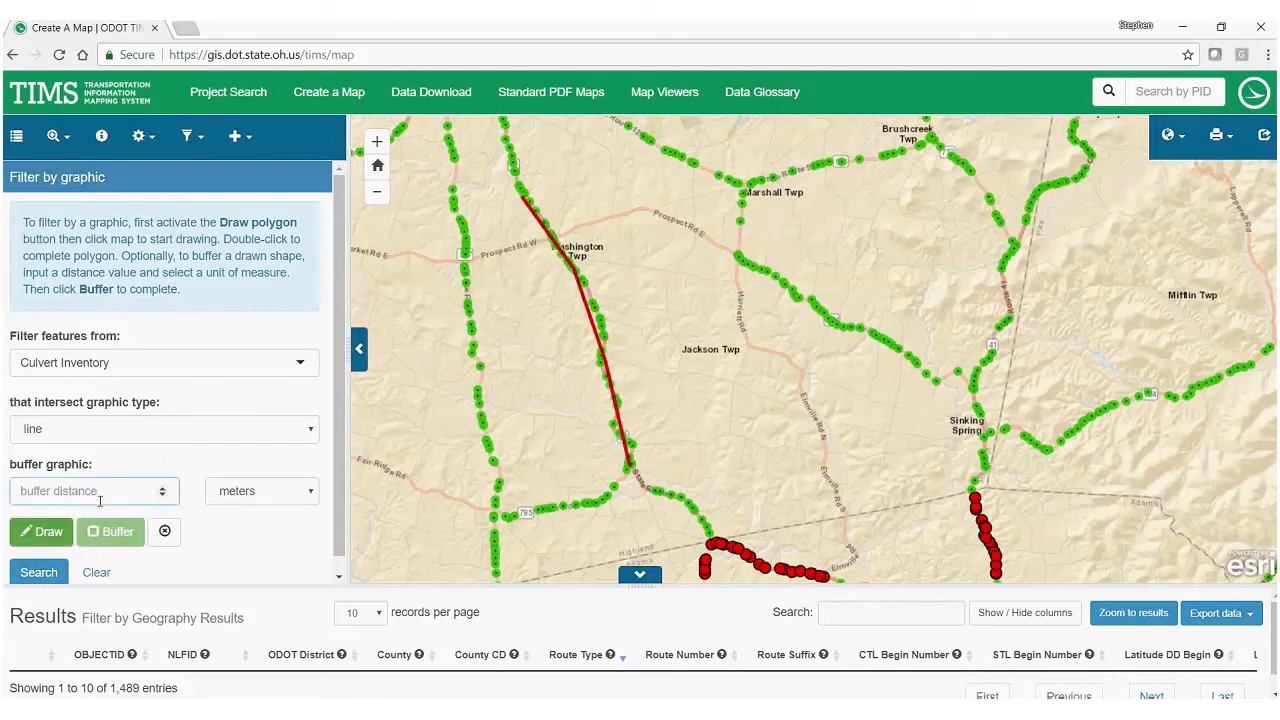
{"action": "type", "text": "2"}
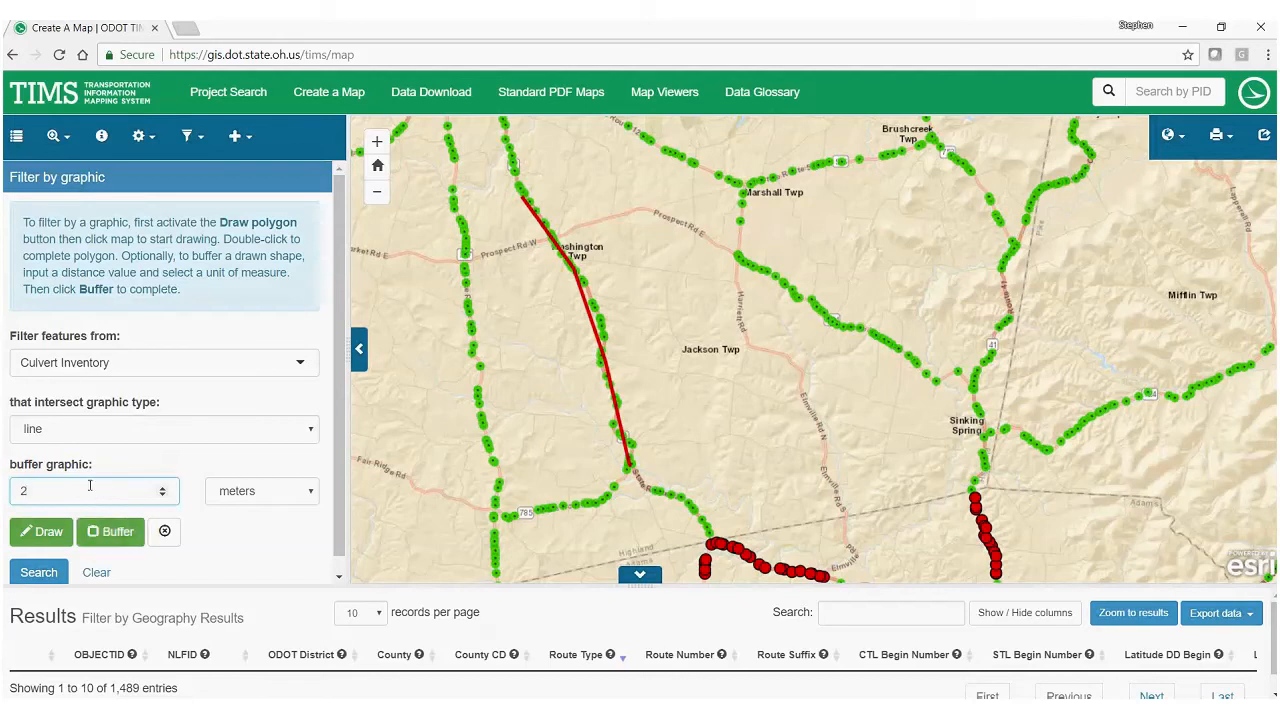
{"action": "key", "text": "BackSpace"}
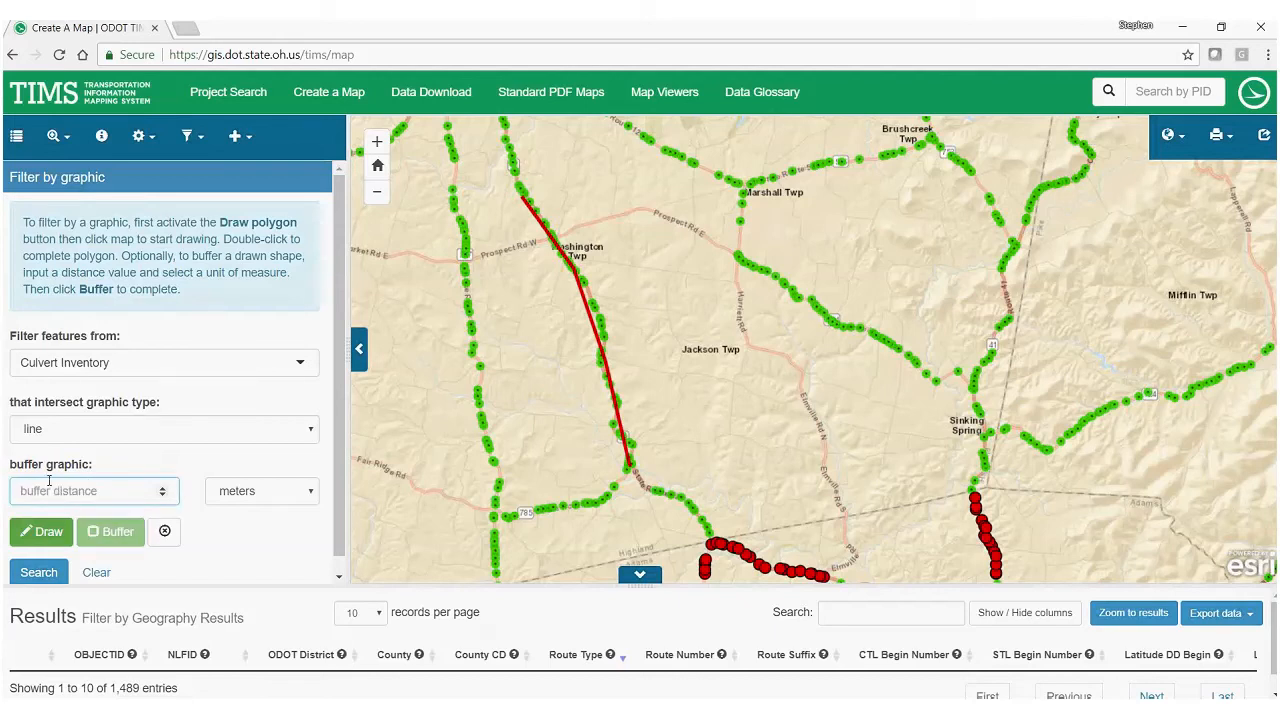
{"action": "type", "text": "1"}
{"action": "left_click", "coordinate": [262, 491]}
{"action": "left_click", "coordinate": [240, 623]}
{"action": "left_click", "coordinate": [108, 536]}
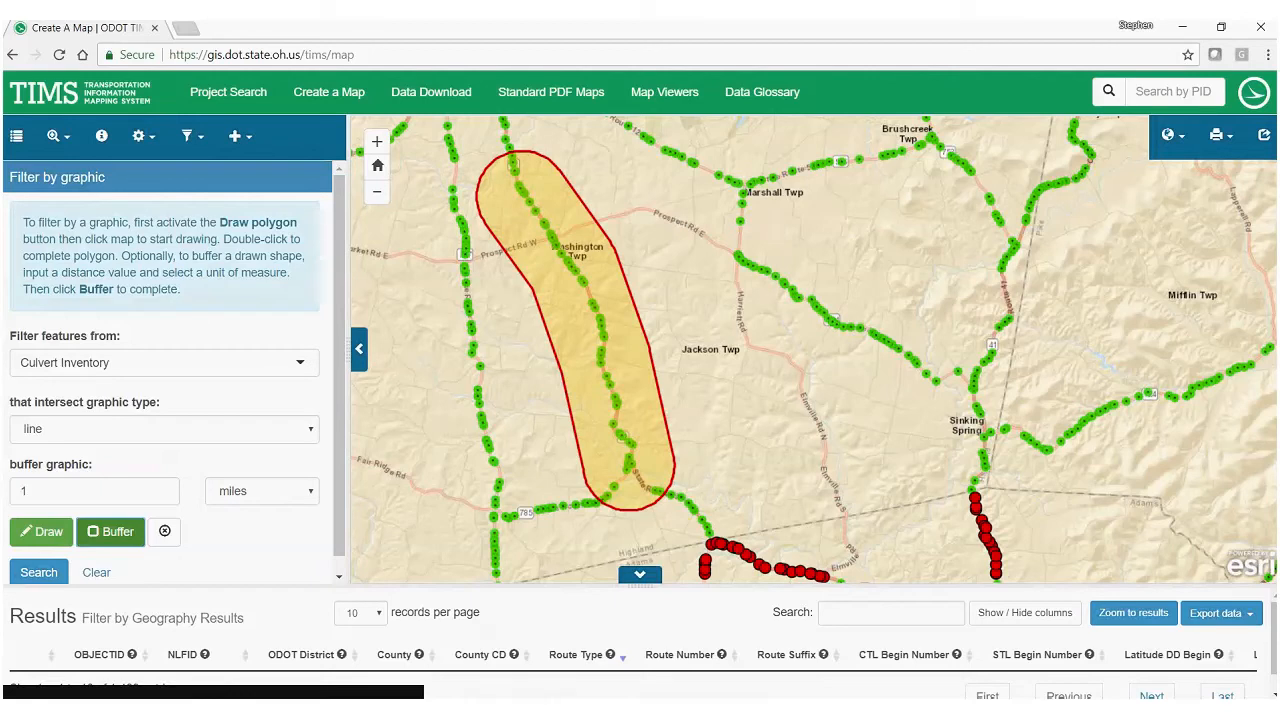
- Search for Culvert Inventory features inside the buffered area and show the results layers in the layer list
{"action": "left_click", "coordinate": [39, 572]}
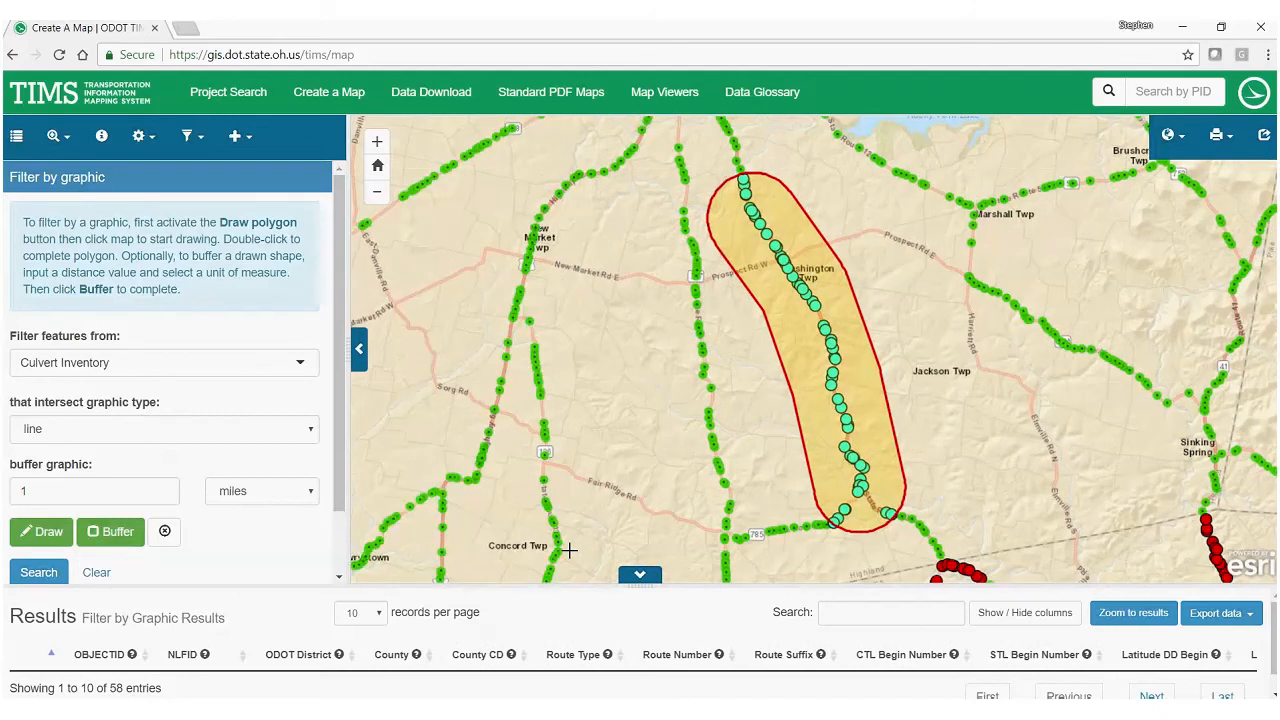
{"action": "left_click", "coordinate": [16, 136]}
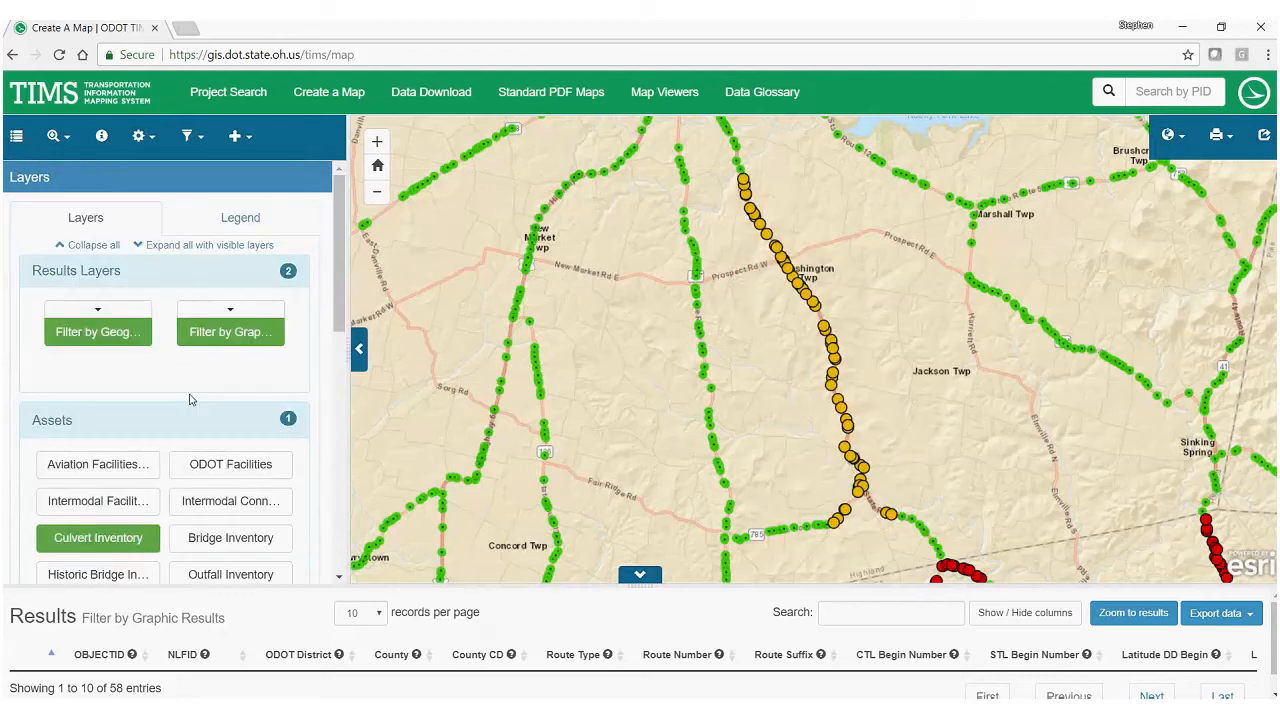
- Hide the Filter by Graphic and Filter by Geography results layers and show both of them again
{"action": "left_click", "coordinate": [214, 338]}
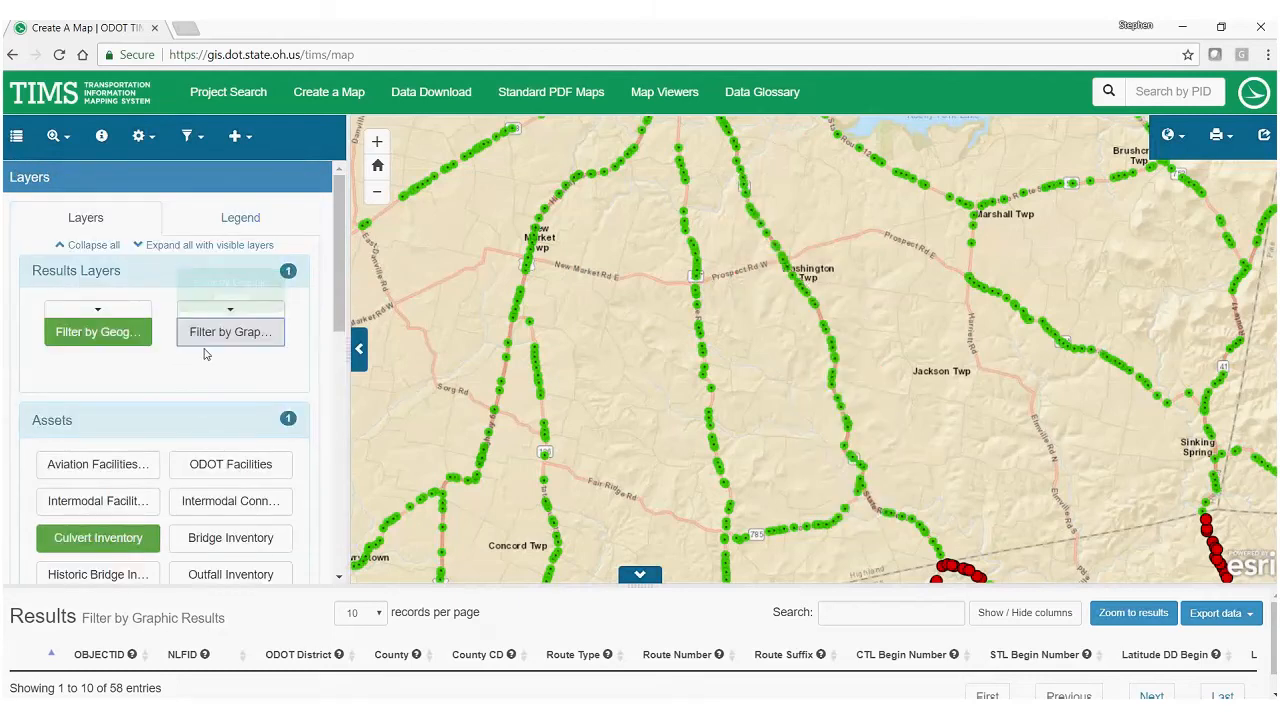
{"action": "left_click", "coordinate": [205, 338]}
{"action": "left_click", "coordinate": [98, 332]}
{"action": "left_click", "coordinate": [203, 338]}
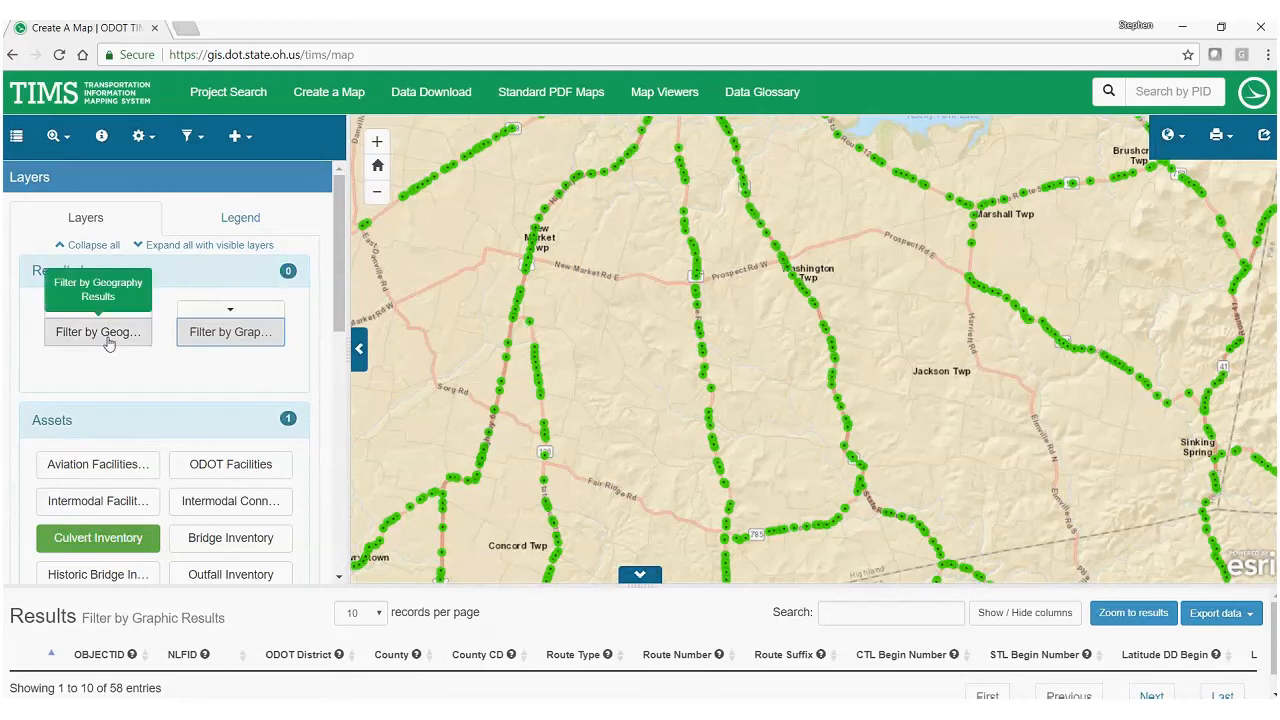
{"action": "left_click", "coordinate": [109, 334]}
{"action": "left_click", "coordinate": [202, 344]}
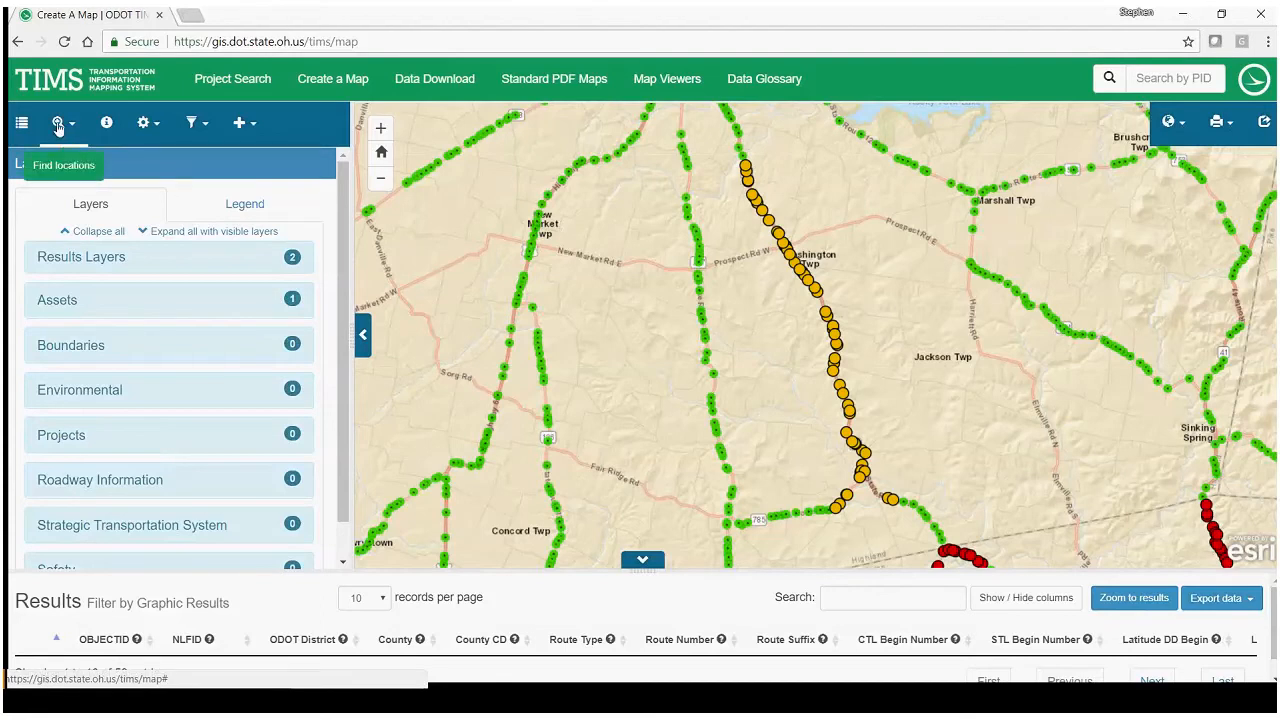
- Locate the prefilled Columbus street address on the map using the address or intersection search
{"action": "left_click", "coordinate": [58, 124]}
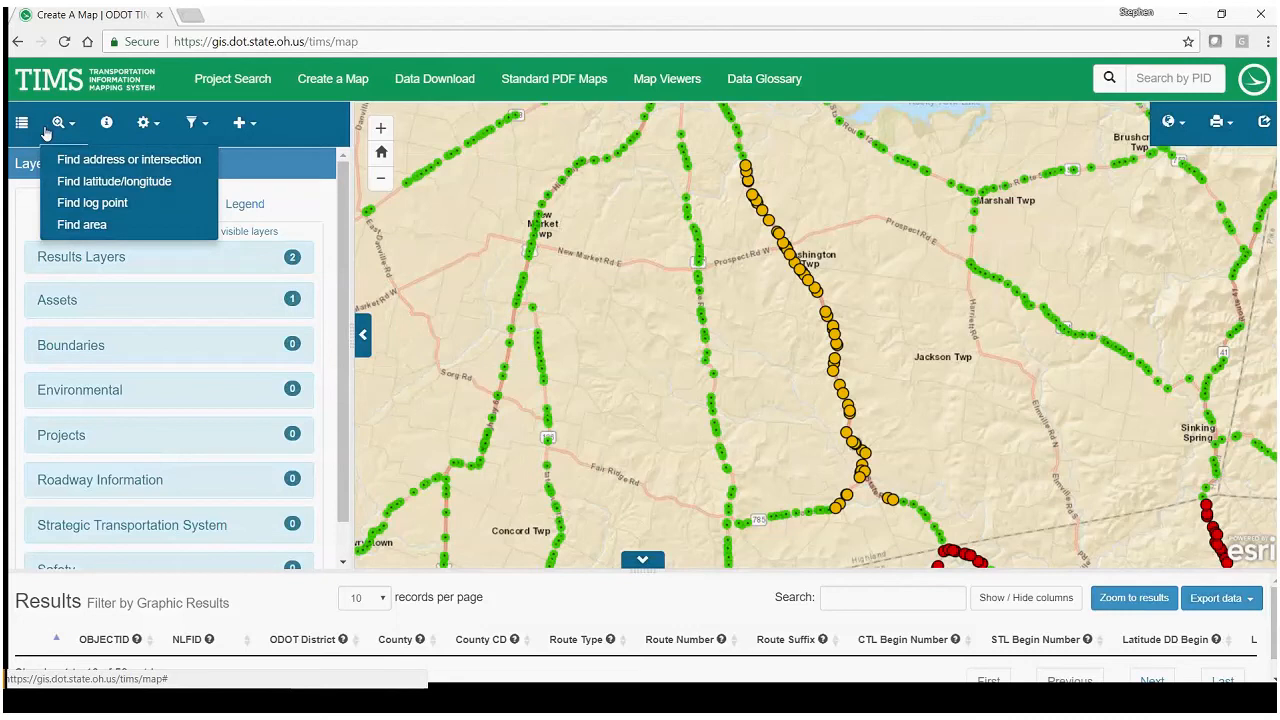
{"action": "left_click", "coordinate": [84, 162]}
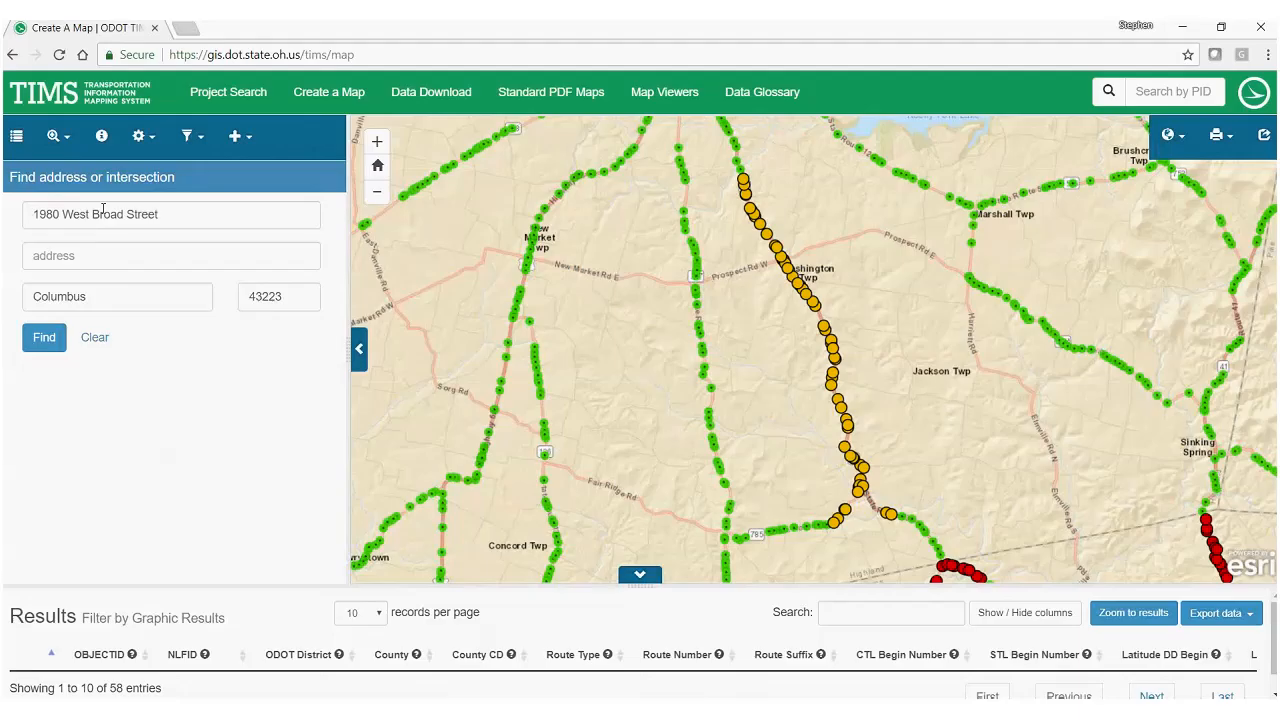
{"action": "left_click", "coordinate": [43, 340]}
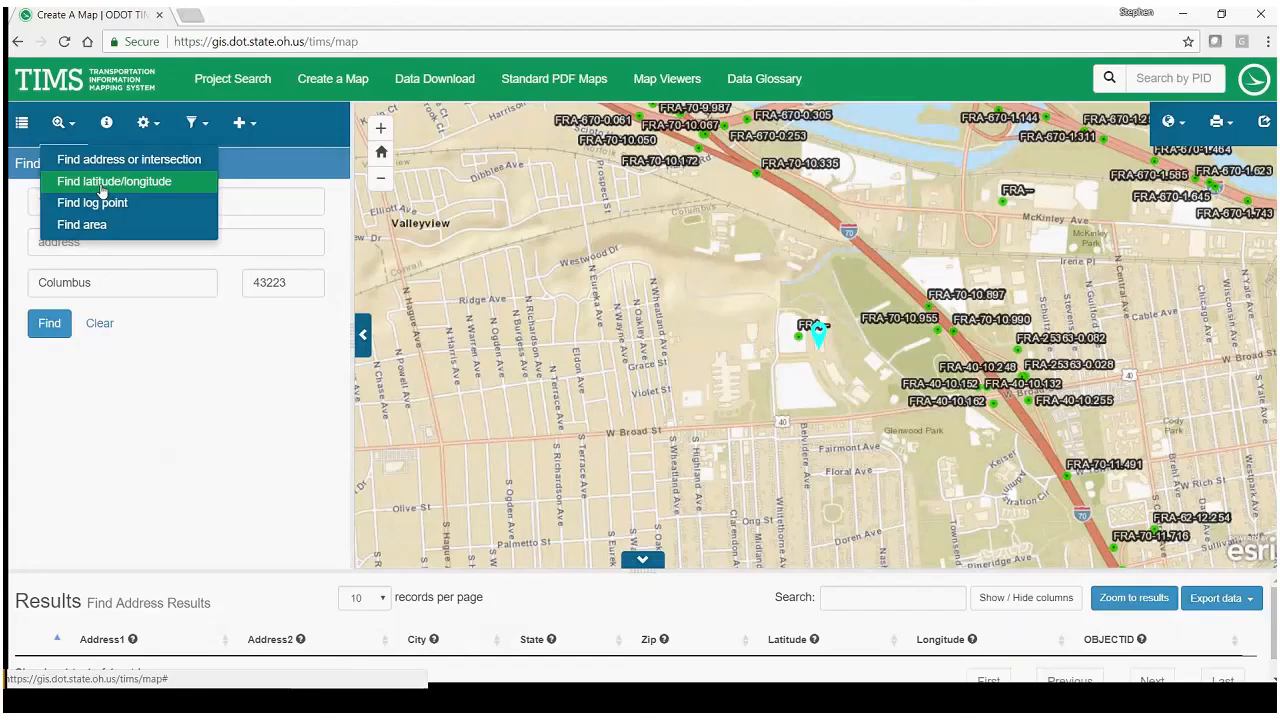
- Find latitude 39.96461359410009, longitude -82.99456563935152 on the map in decimal degrees
{"action": "left_click", "coordinate": [102, 185]}
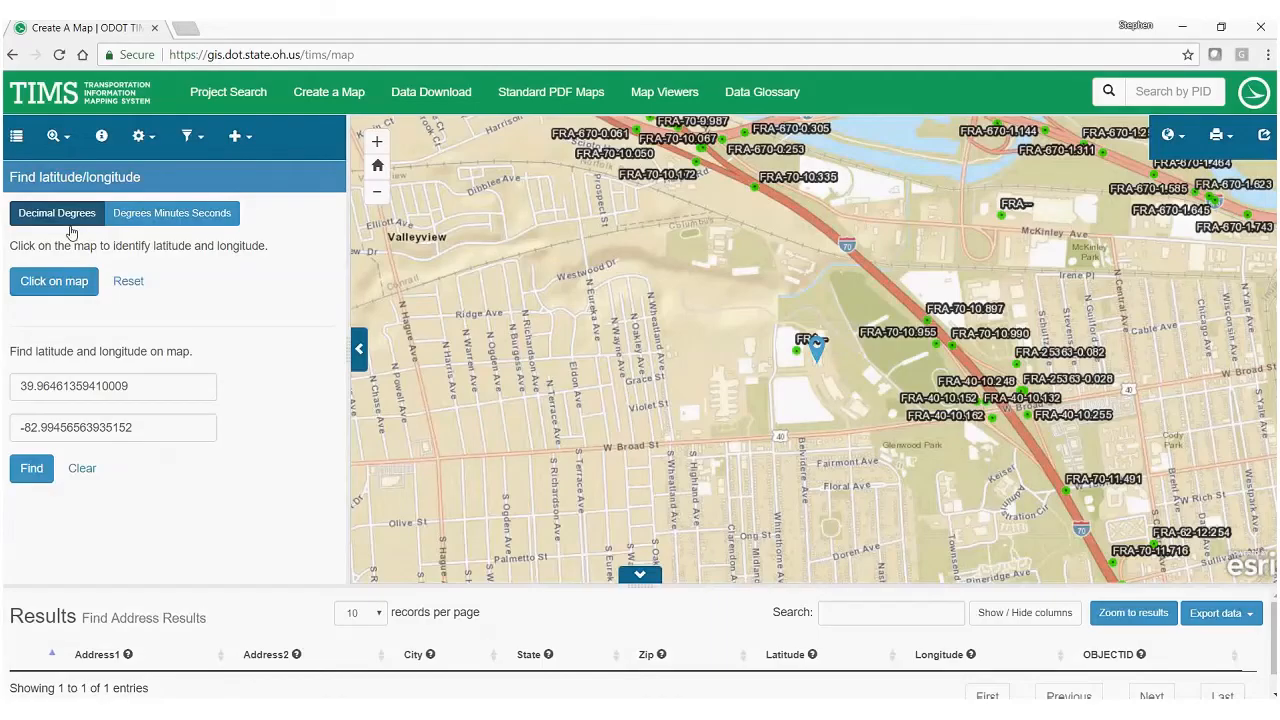
{"action": "left_click_drag", "start_coordinate": [158, 387], "coordinate": [8, 412]}
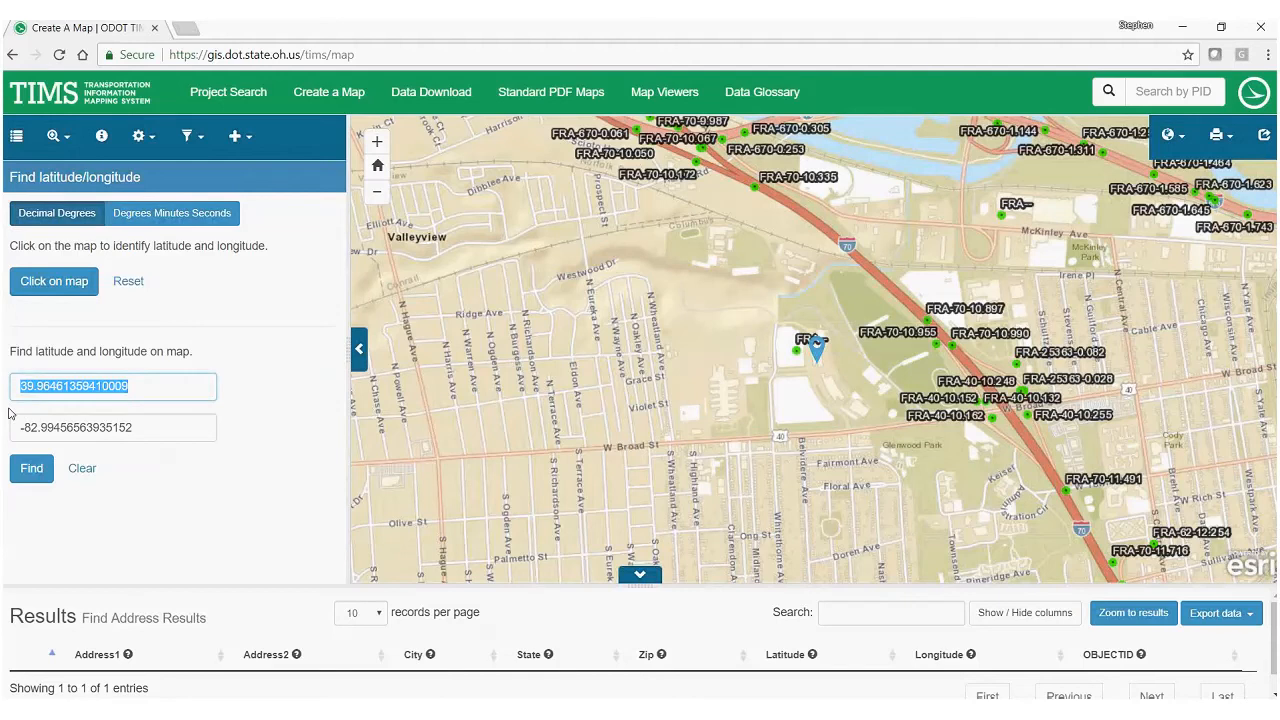
{"action": "left_click", "coordinate": [148, 429]}
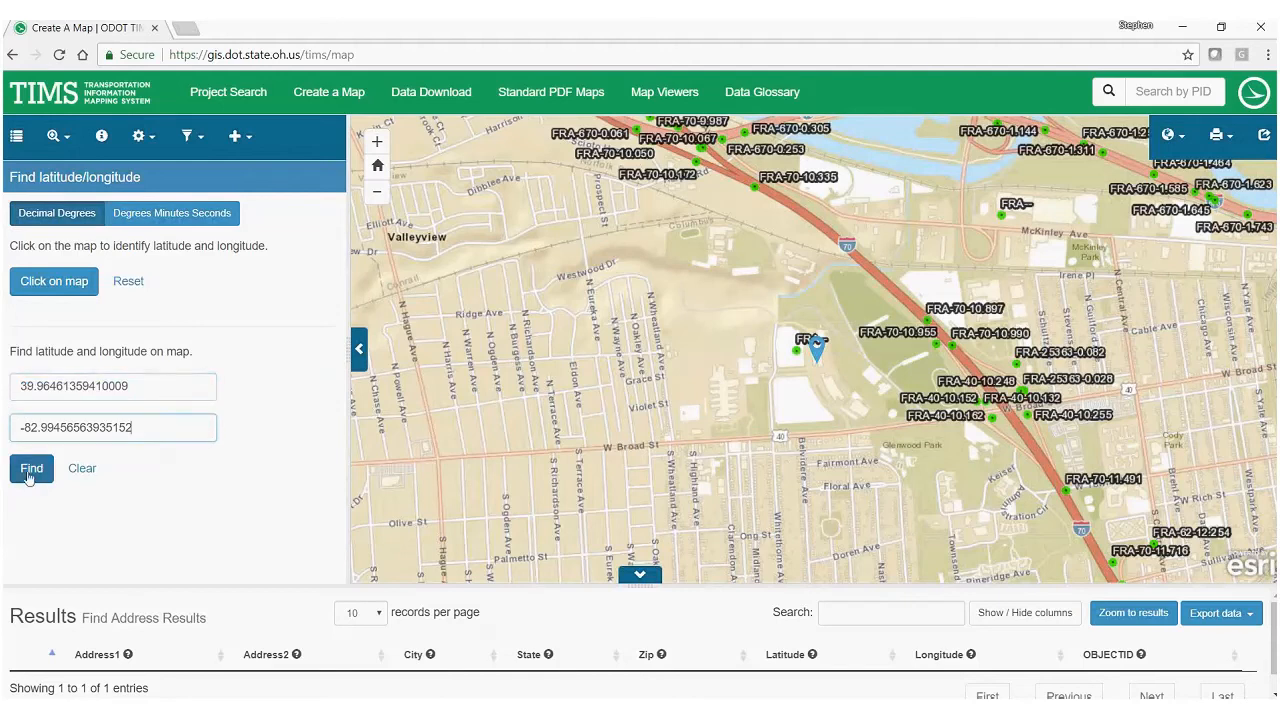
{"action": "left_click", "coordinate": [30, 477]}
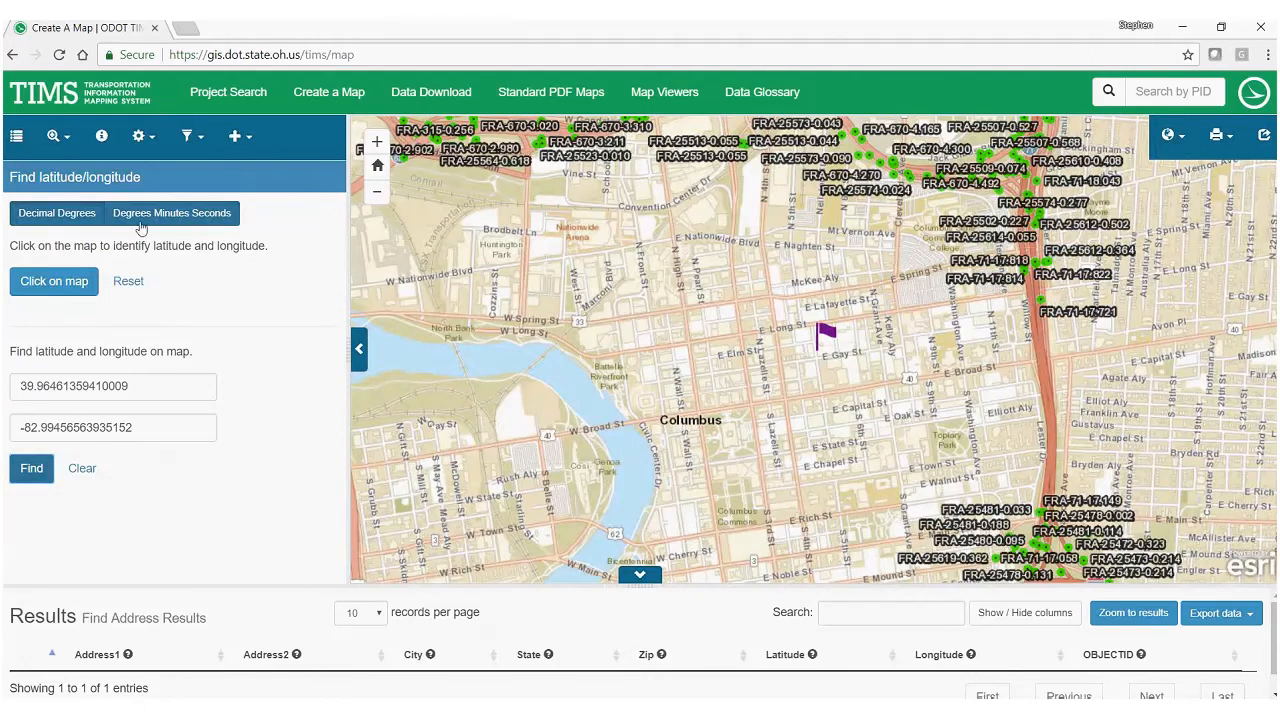
- Identify the coordinates of a map point near W Nationwide Blvd and compare decimal degrees with Degrees Minutes Seconds, ending on the latter
{"action": "left_click", "coordinate": [54, 281]}
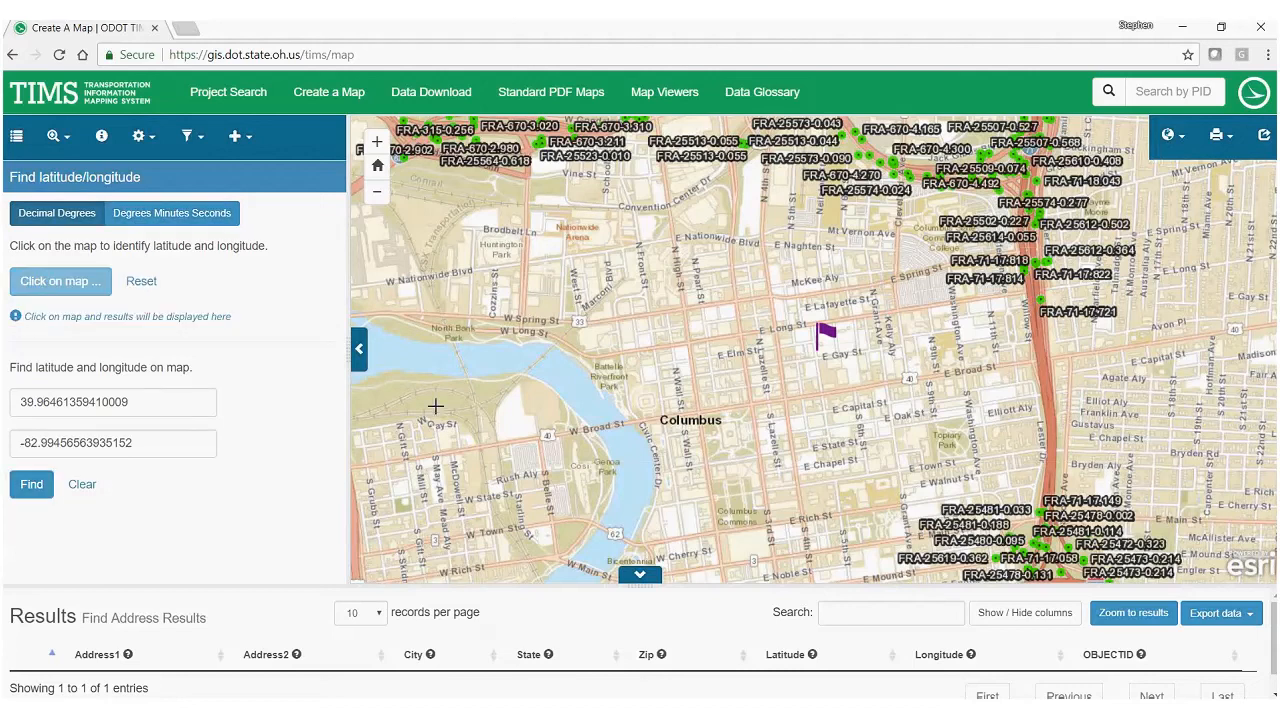
{"action": "left_click", "coordinate": [440, 268]}
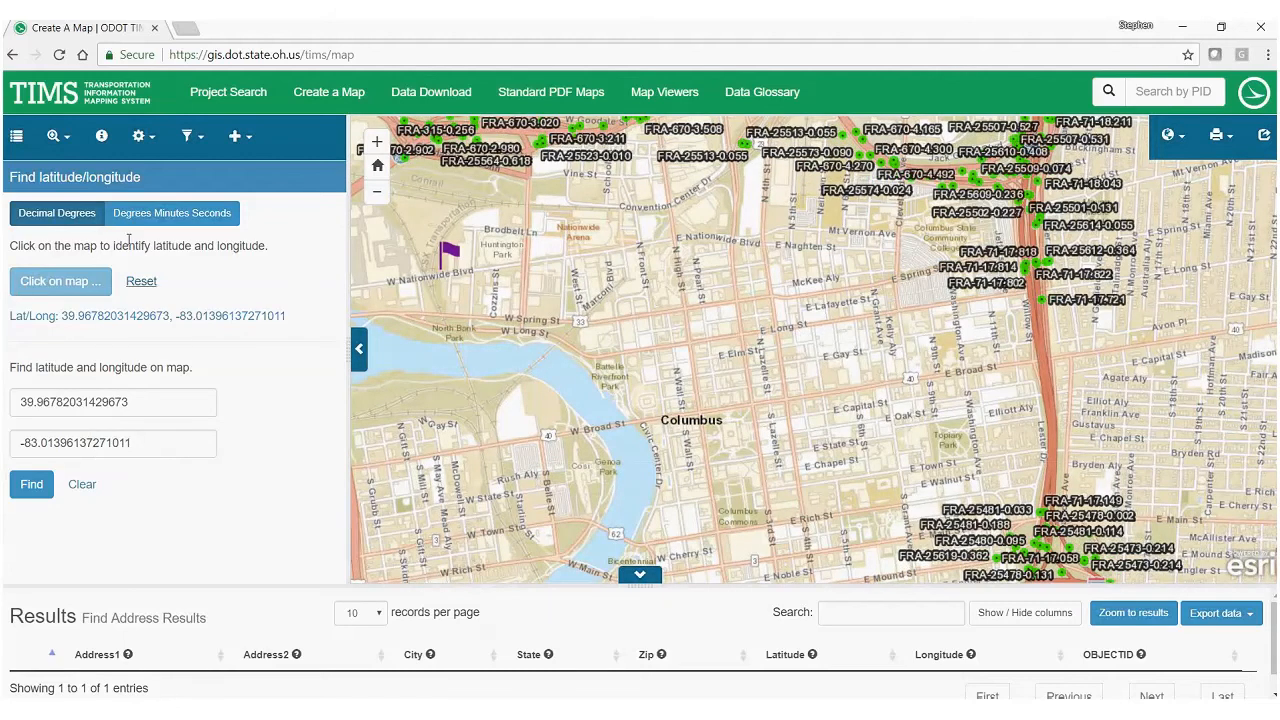
{"action": "left_click", "coordinate": [152, 216]}
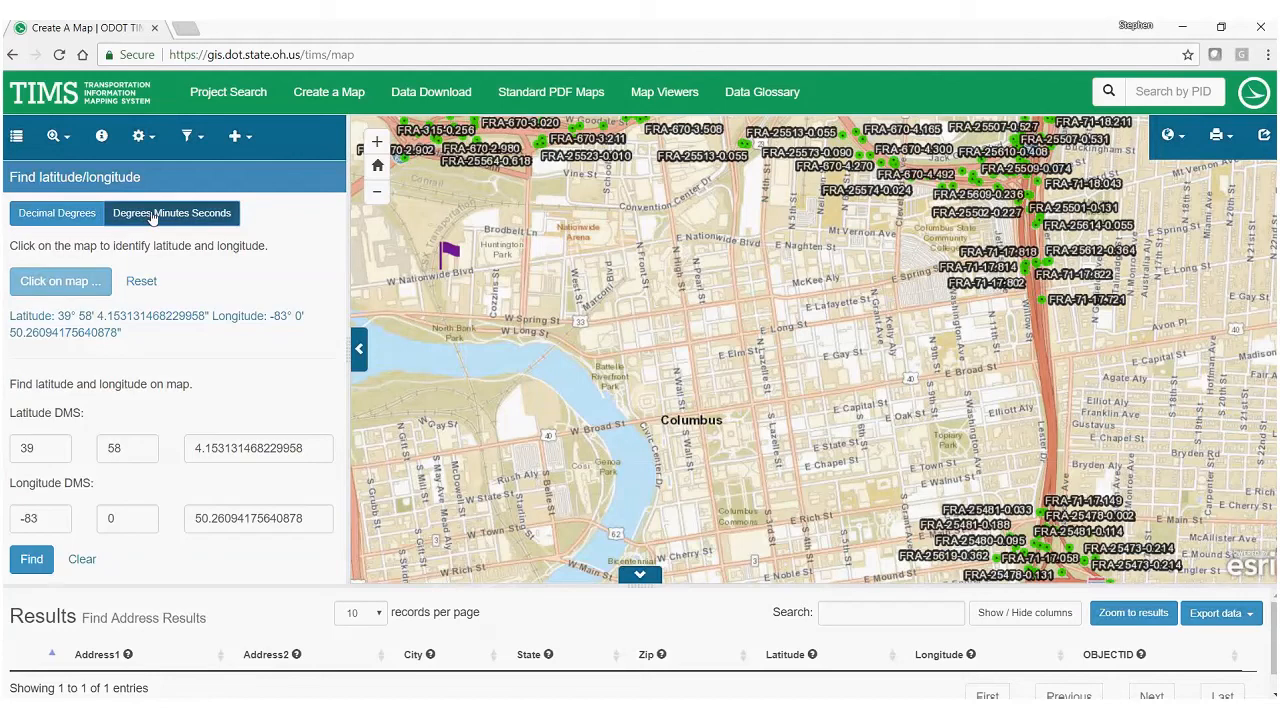
{"action": "left_click", "coordinate": [60, 215]}
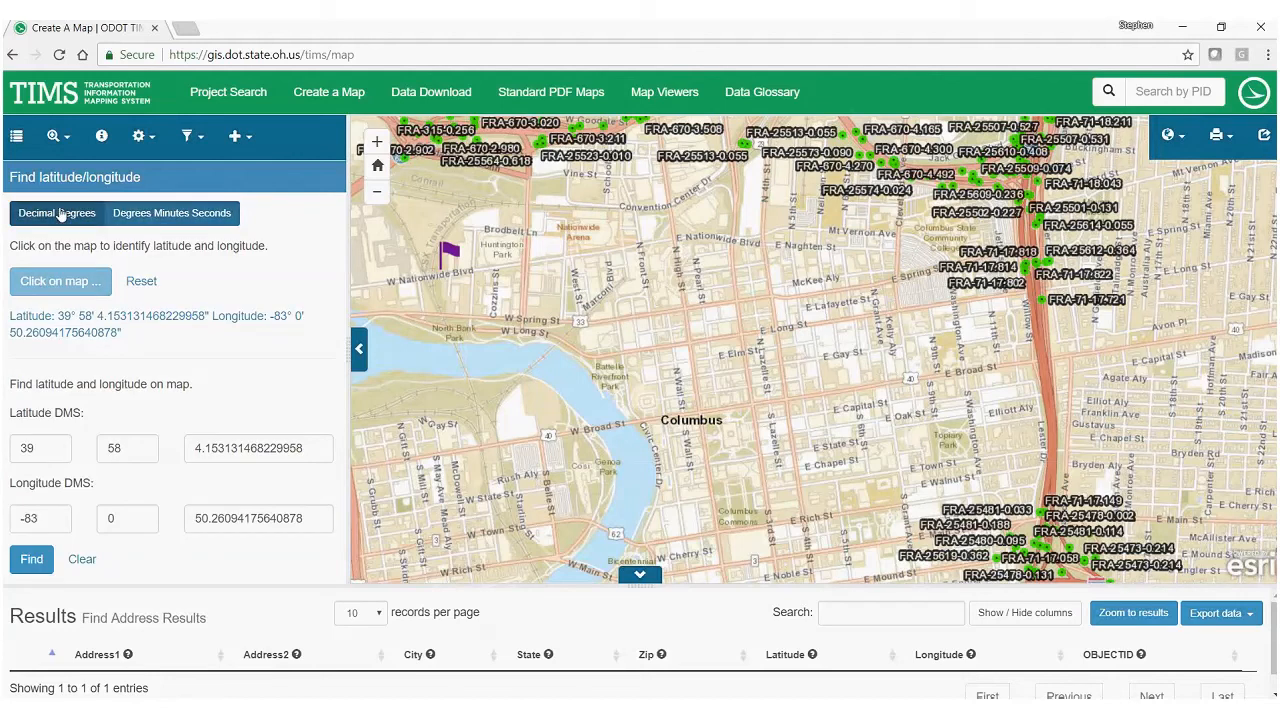
{"action": "left_click", "coordinate": [60, 215]}
{"action": "left_click", "coordinate": [58, 216]}
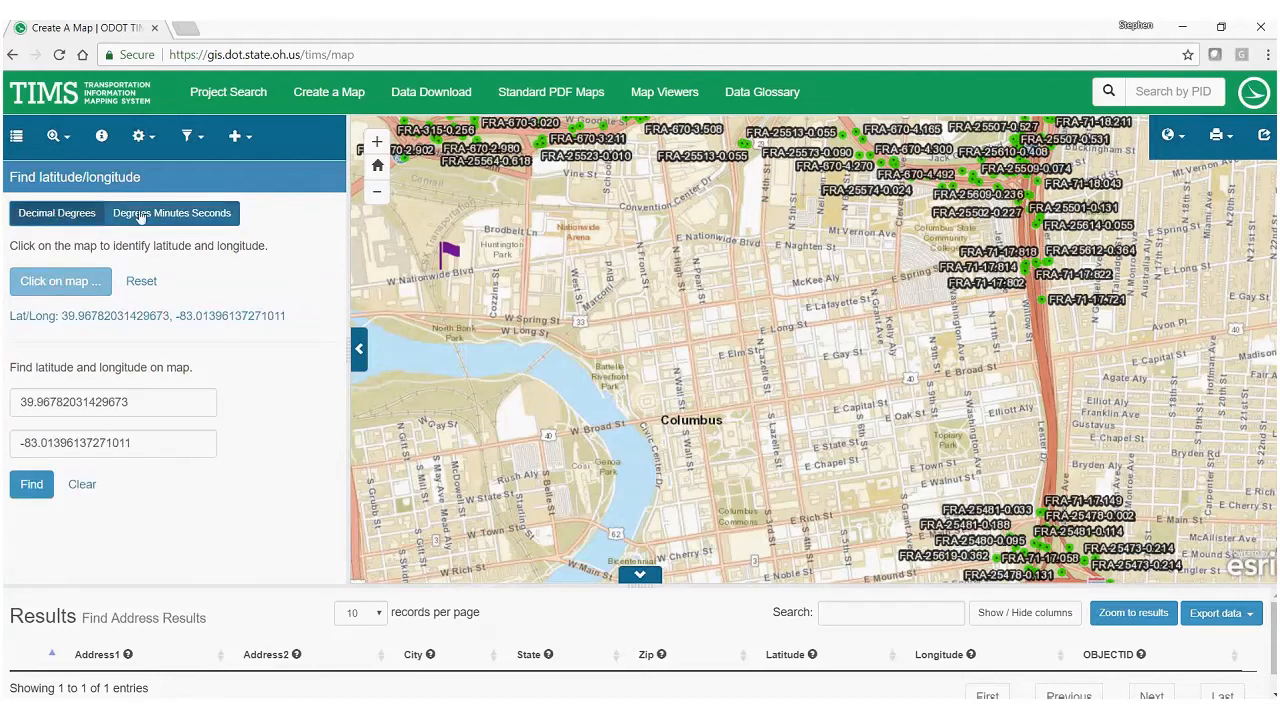
{"action": "left_click", "coordinate": [139, 215]}
{"action": "left_click", "coordinate": [78, 215]}
{"action": "left_click", "coordinate": [124, 216]}
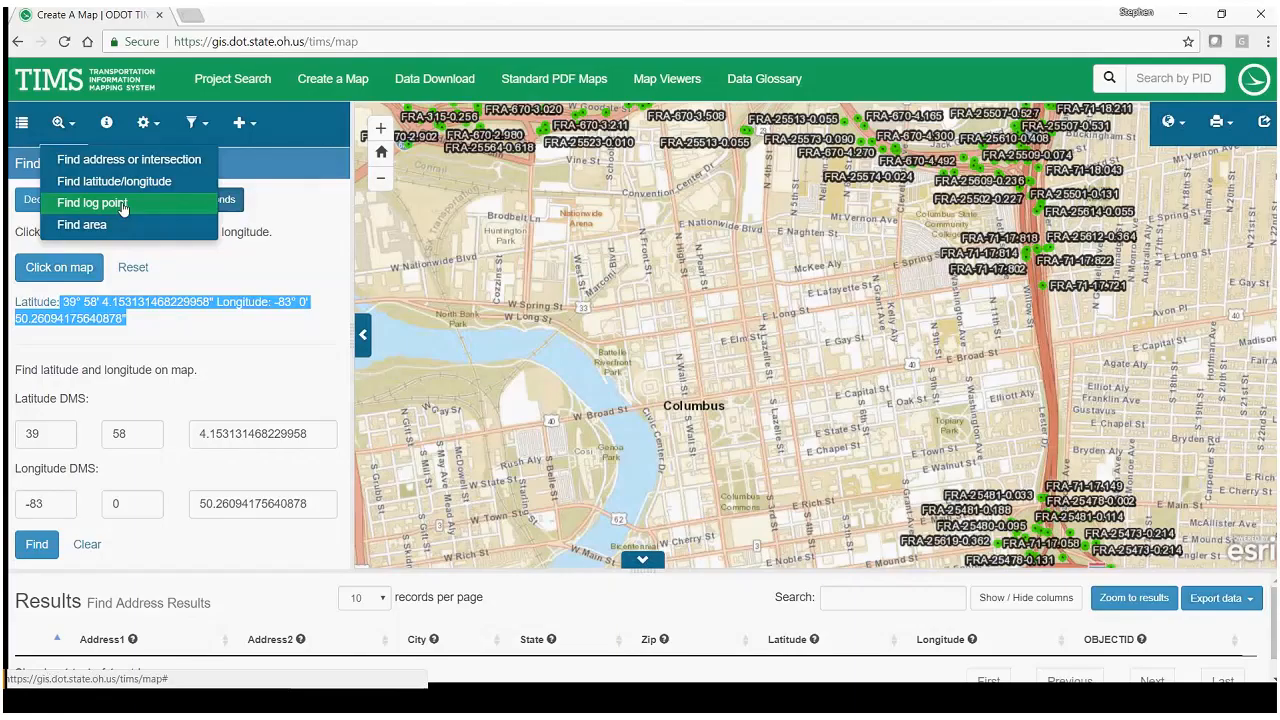
- Locate District 6 with the District area search and clear its outline from the map
{"action": "left_click", "coordinate": [91, 228]}
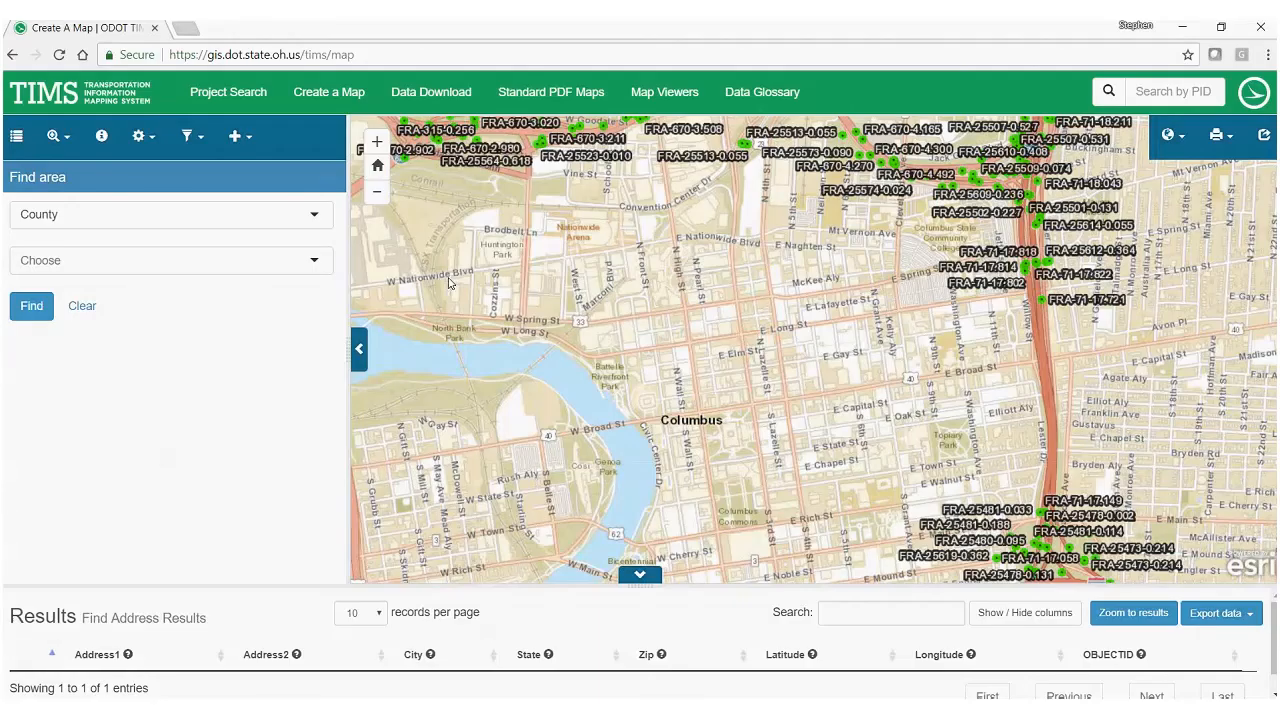
{"action": "left_click", "coordinate": [288, 216]}
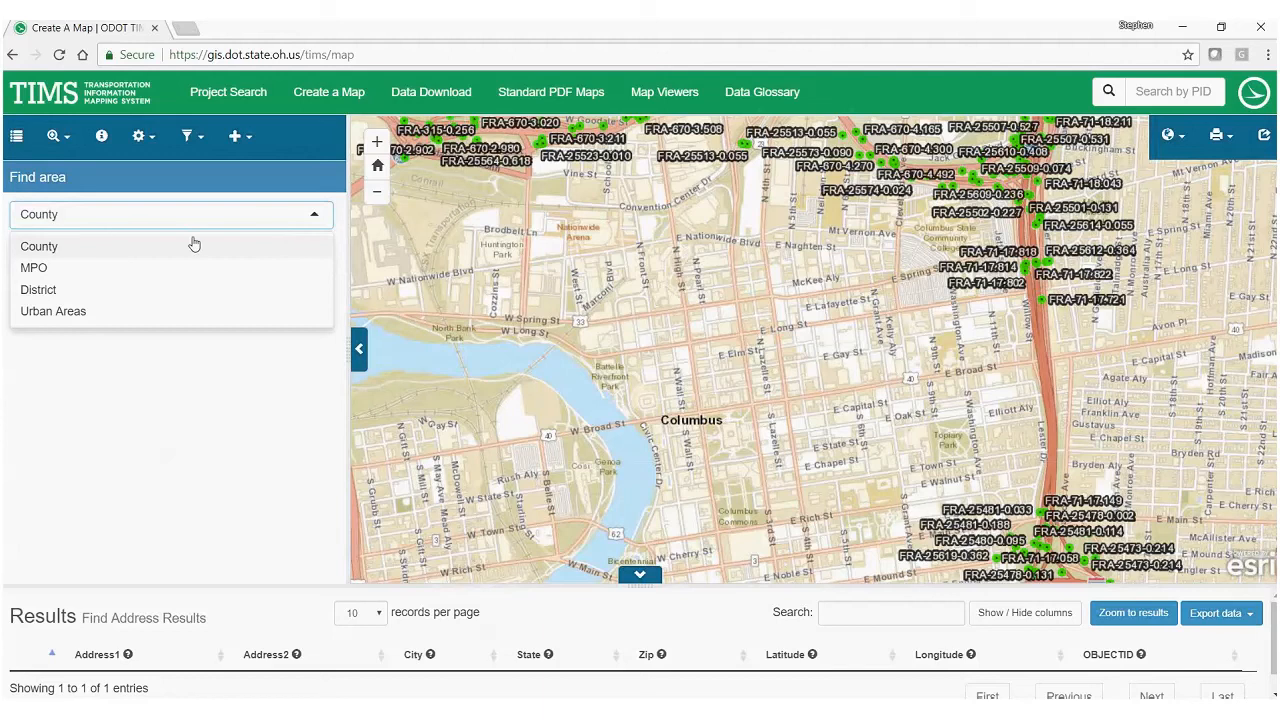
{"action": "left_click", "coordinate": [60, 289]}
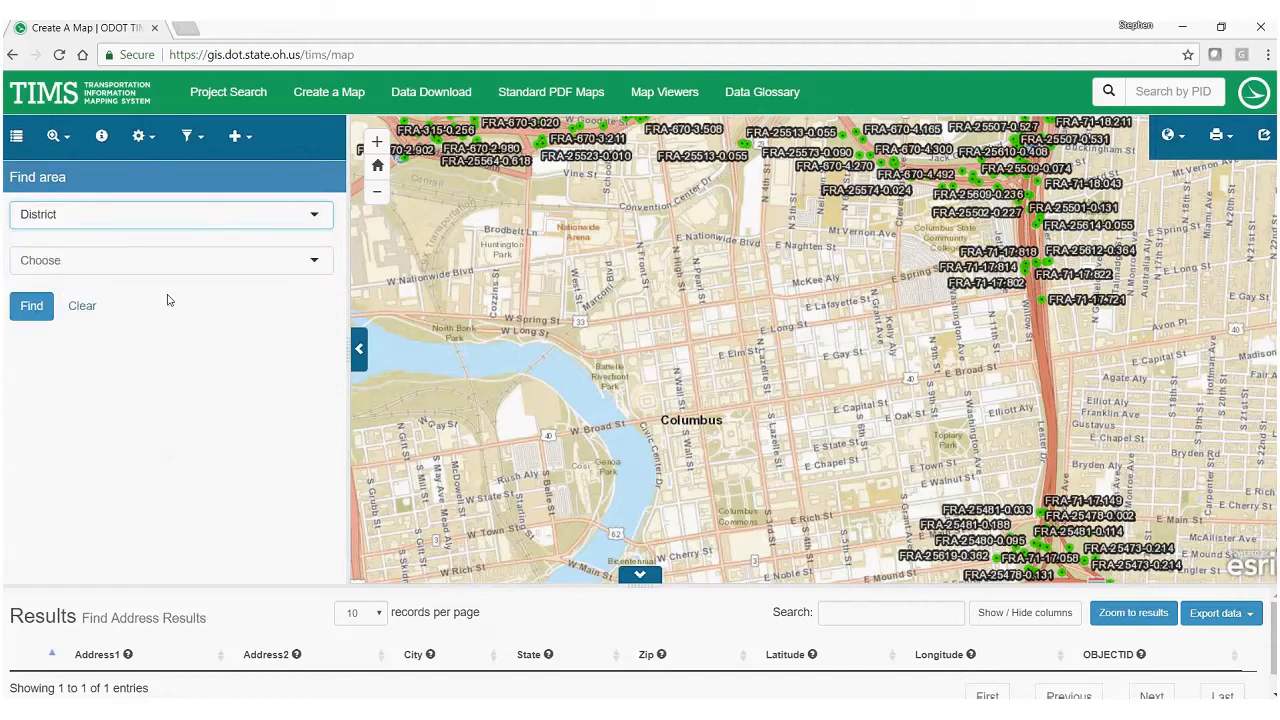
{"action": "left_click", "coordinate": [137, 260]}
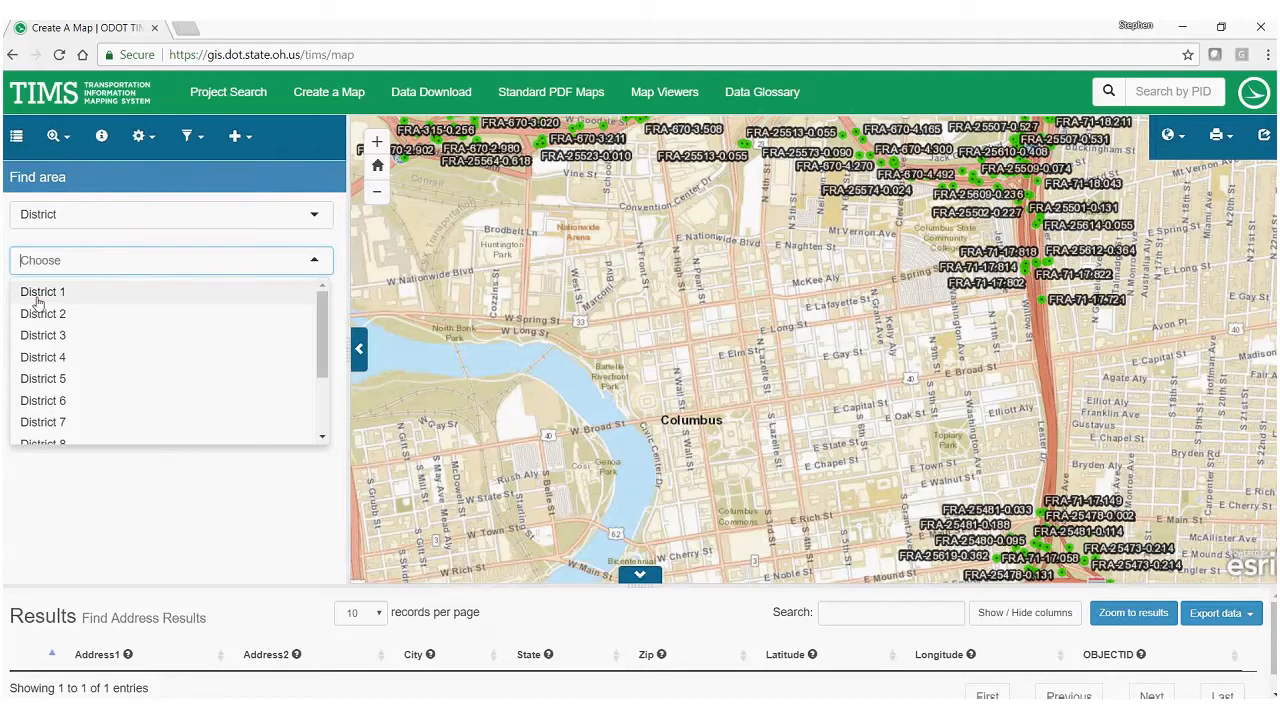
{"action": "left_click", "coordinate": [55, 398]}
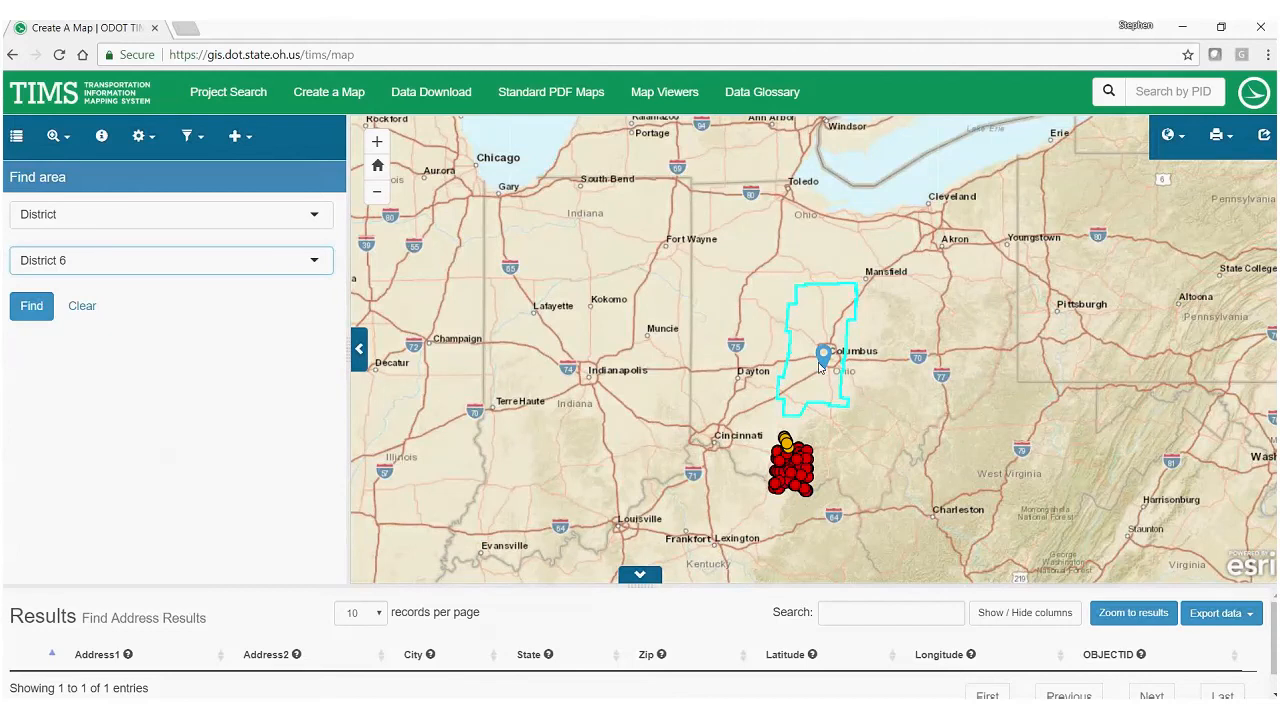
{"action": "scroll", "coordinate": [809, 324], "scroll_direction": "up", "scroll_amount": 1}
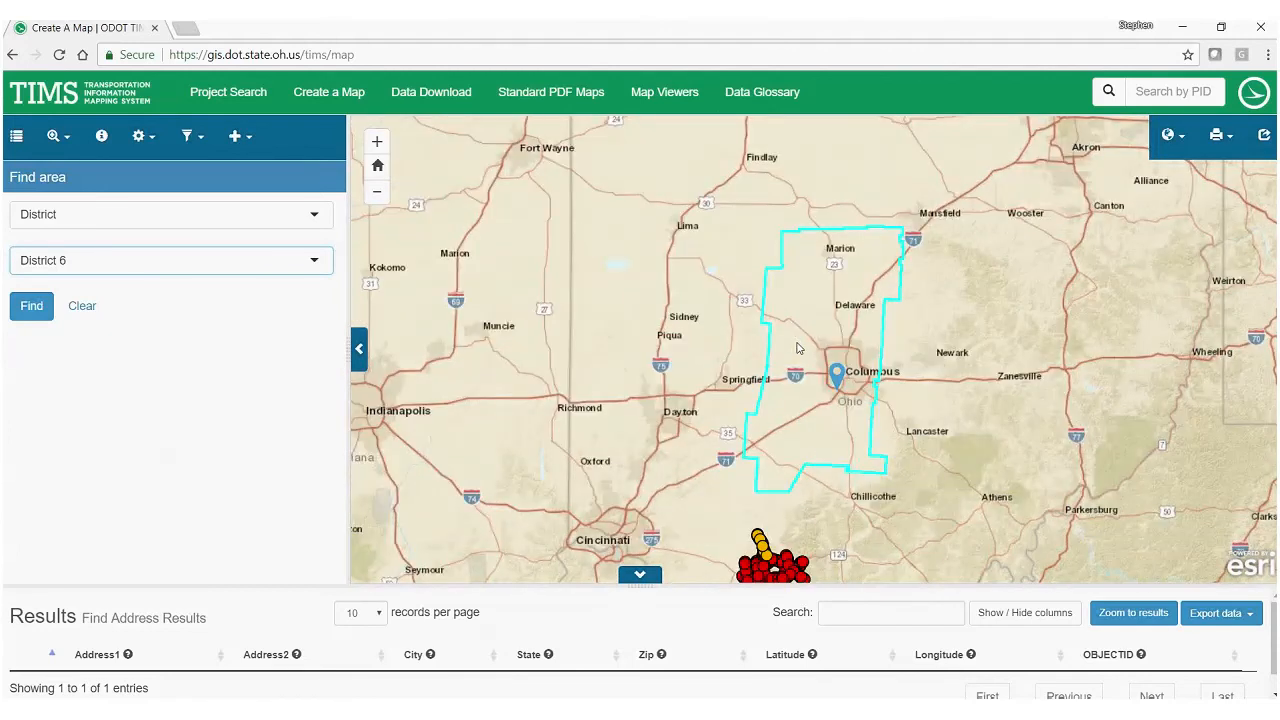
{"action": "left_click", "coordinate": [86, 316]}
{"action": "left_click", "coordinate": [88, 318]}
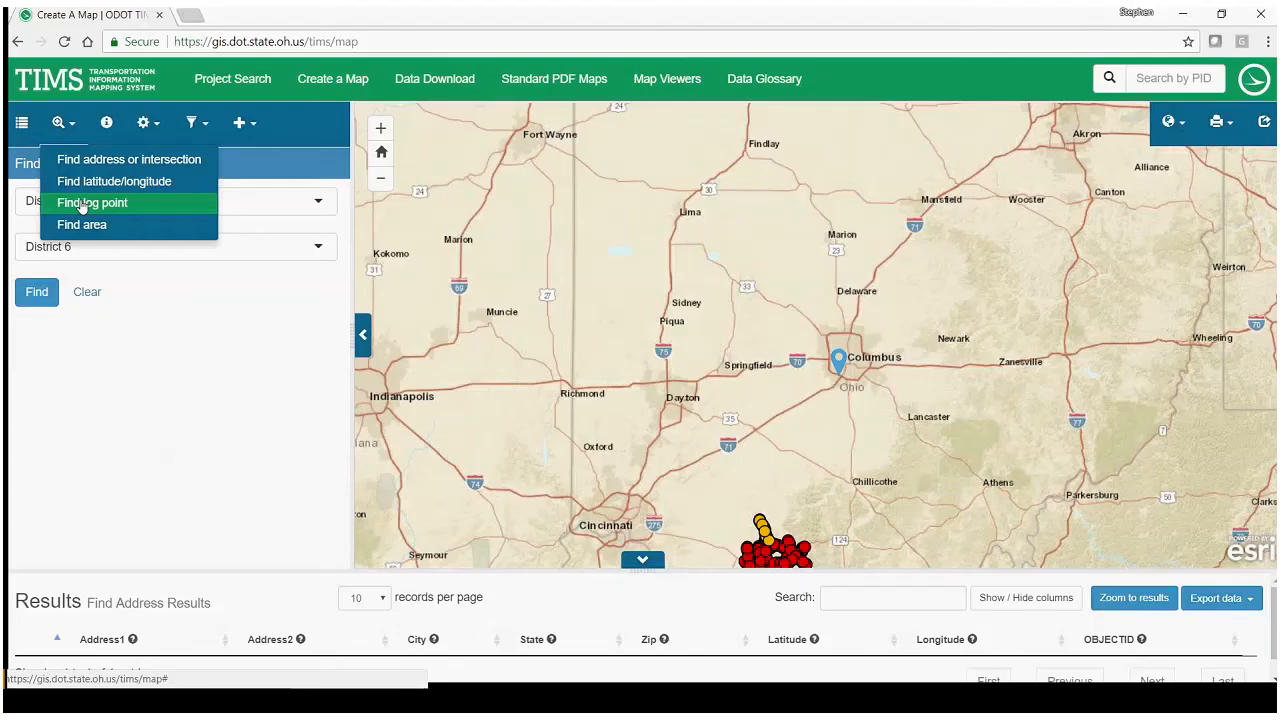
- Set up a County LRS log point search for FRANKLIN county and route IR 70
{"action": "left_click", "coordinate": [97, 204]}
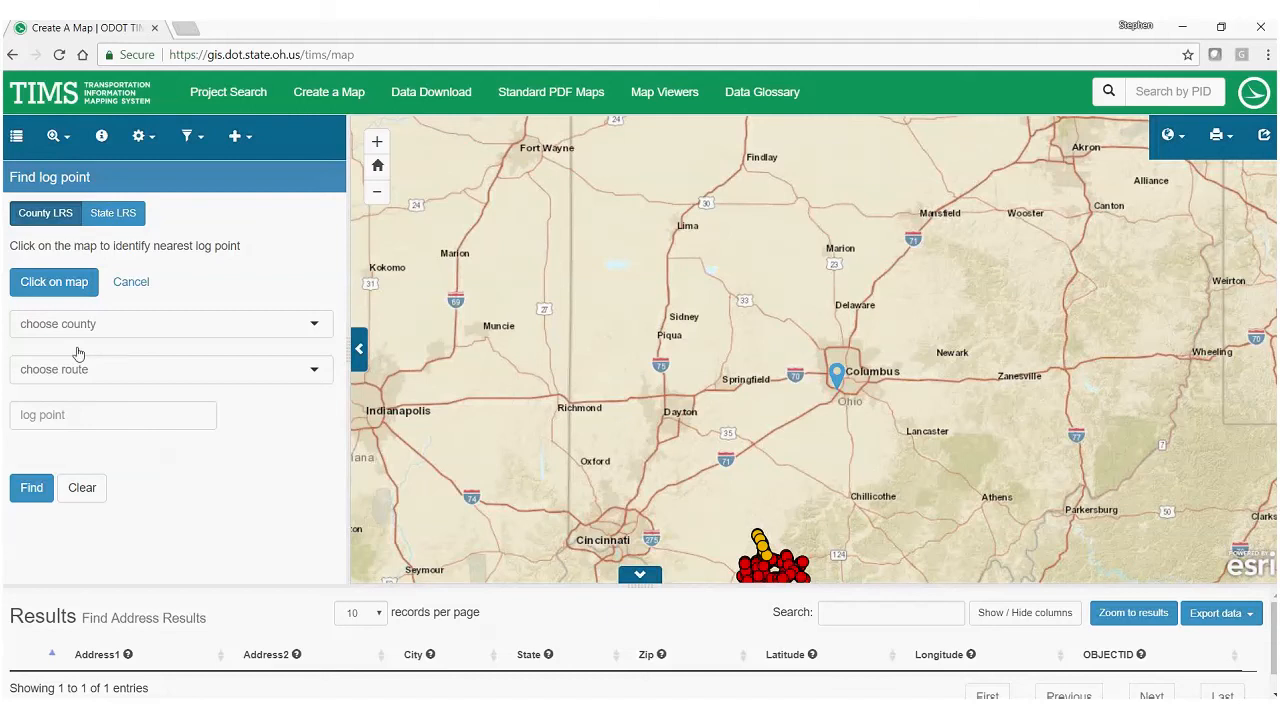
{"action": "left_click", "coordinate": [127, 326]}
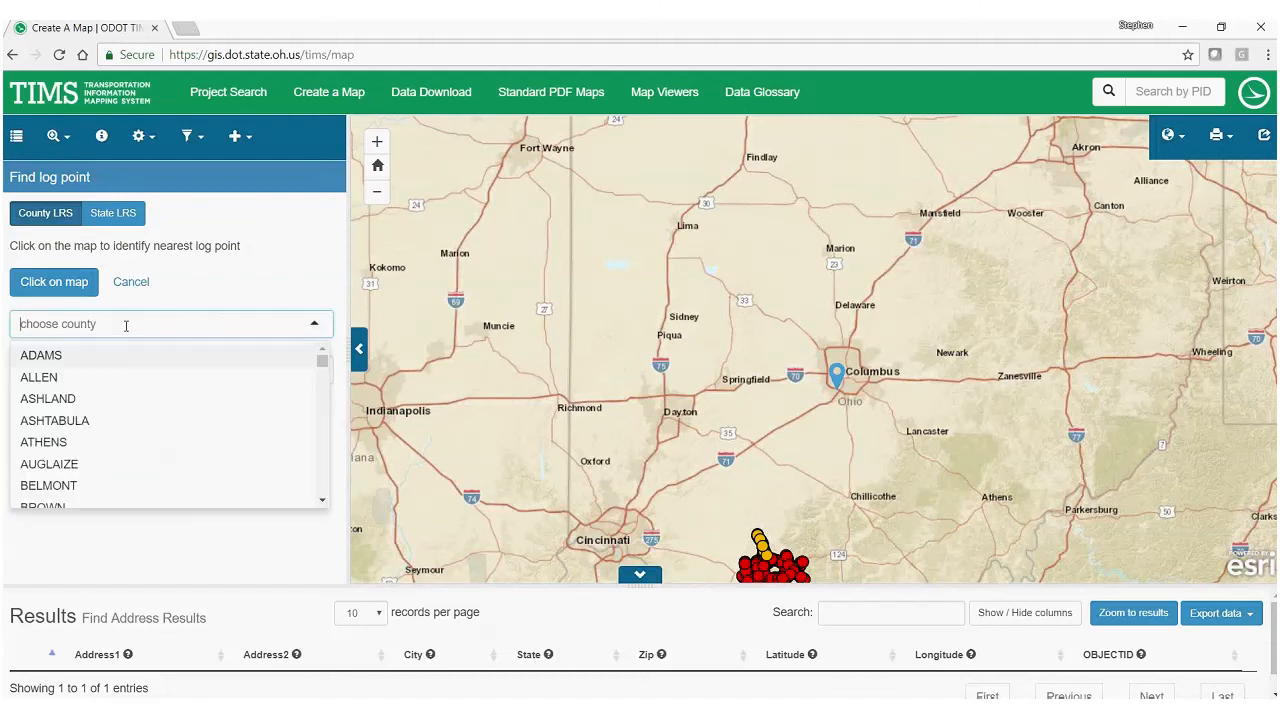
{"action": "type", "text": "fra"}
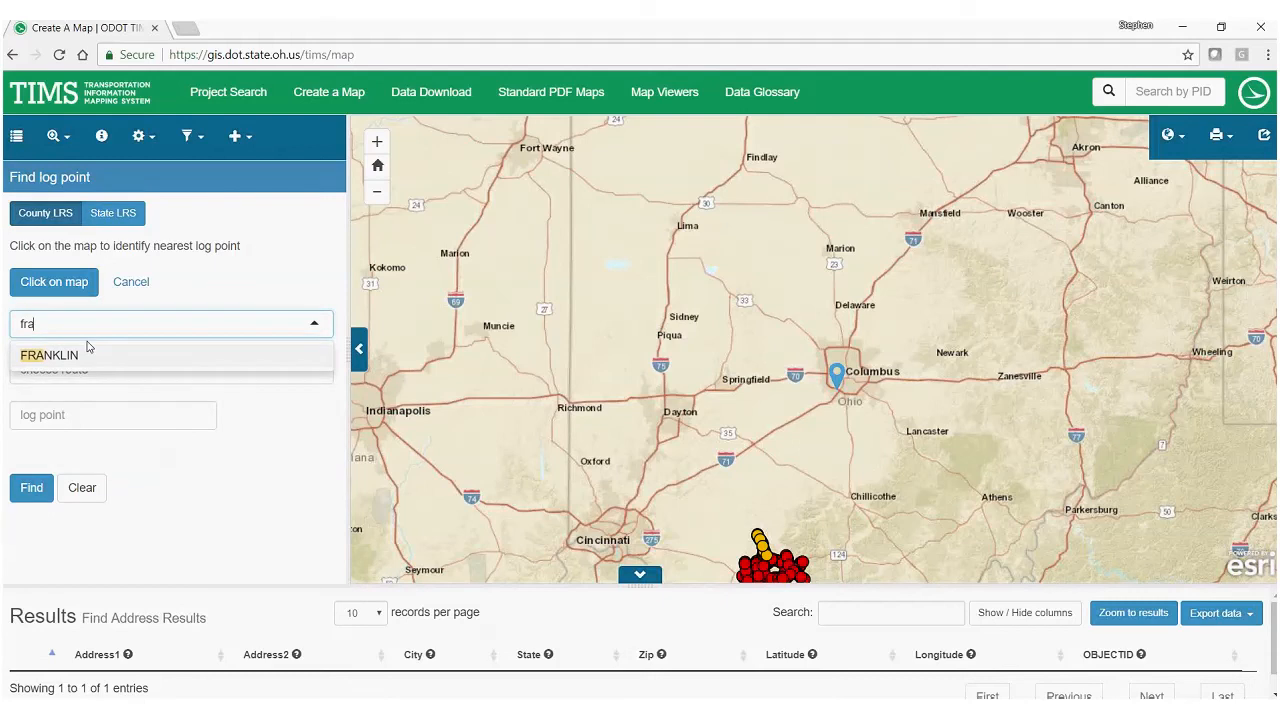
{"action": "left_click", "coordinate": [54, 364]}
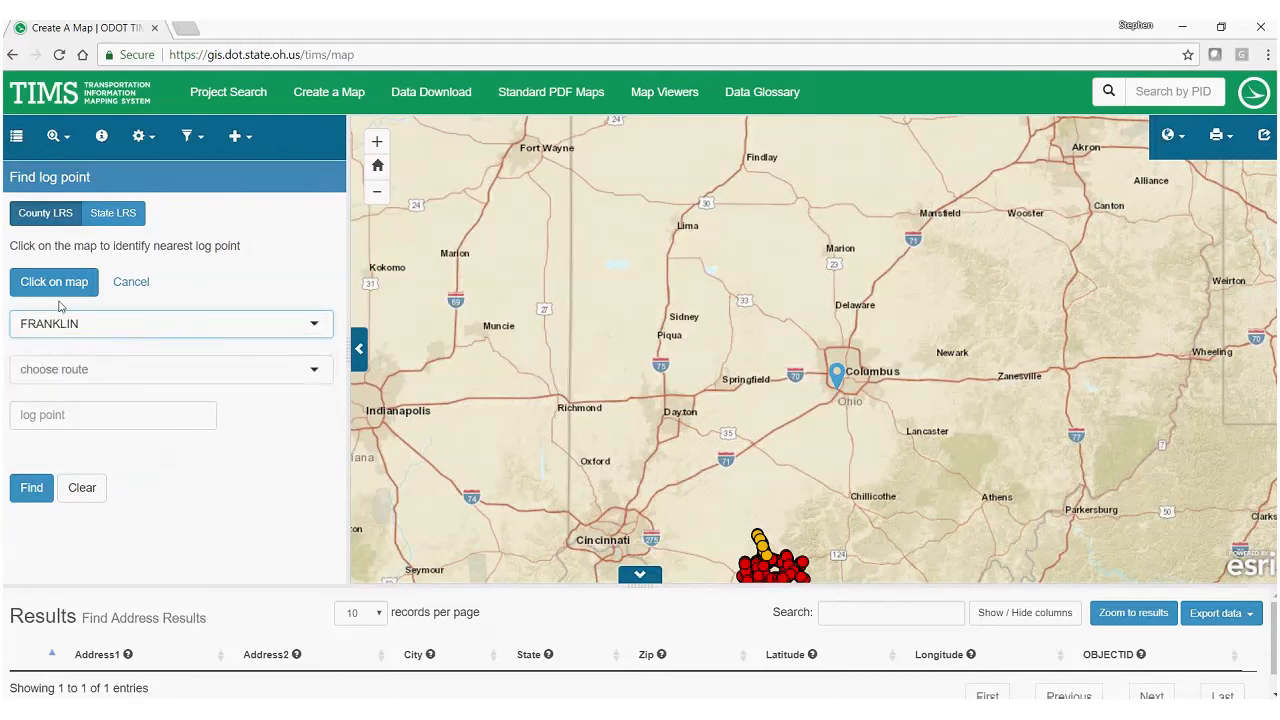
{"action": "left_click", "coordinate": [313, 370]}
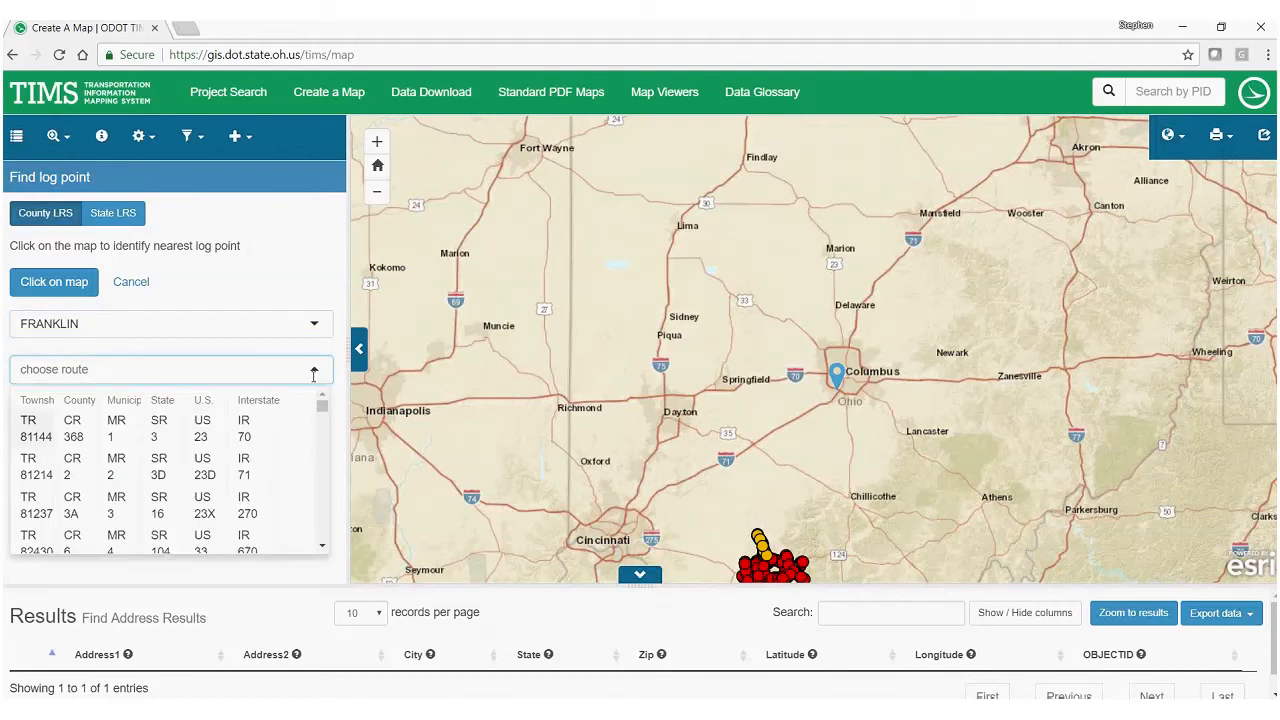
{"action": "left_click", "coordinate": [248, 436]}
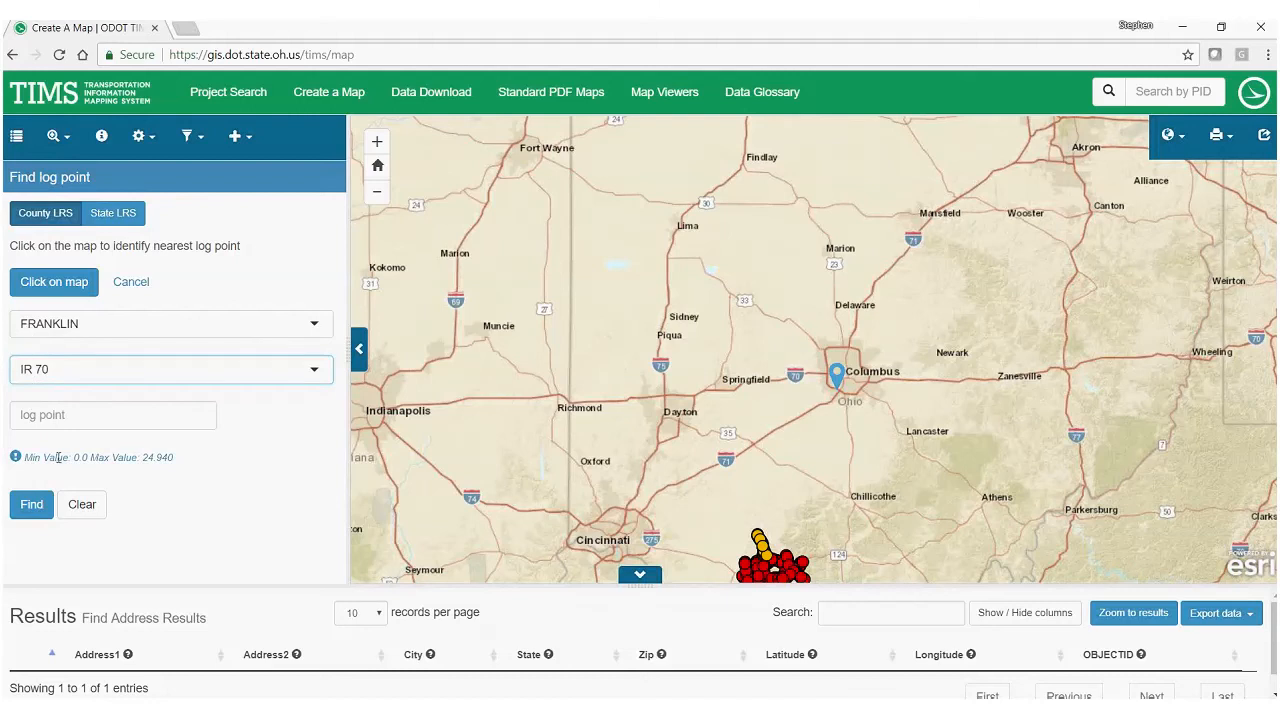
- Find log point 10.5 on the chosen route and highlight the NLFID in the LRM conversion results
{"action": "left_click_drag", "start_coordinate": [74, 459], "coordinate": [20, 412]}
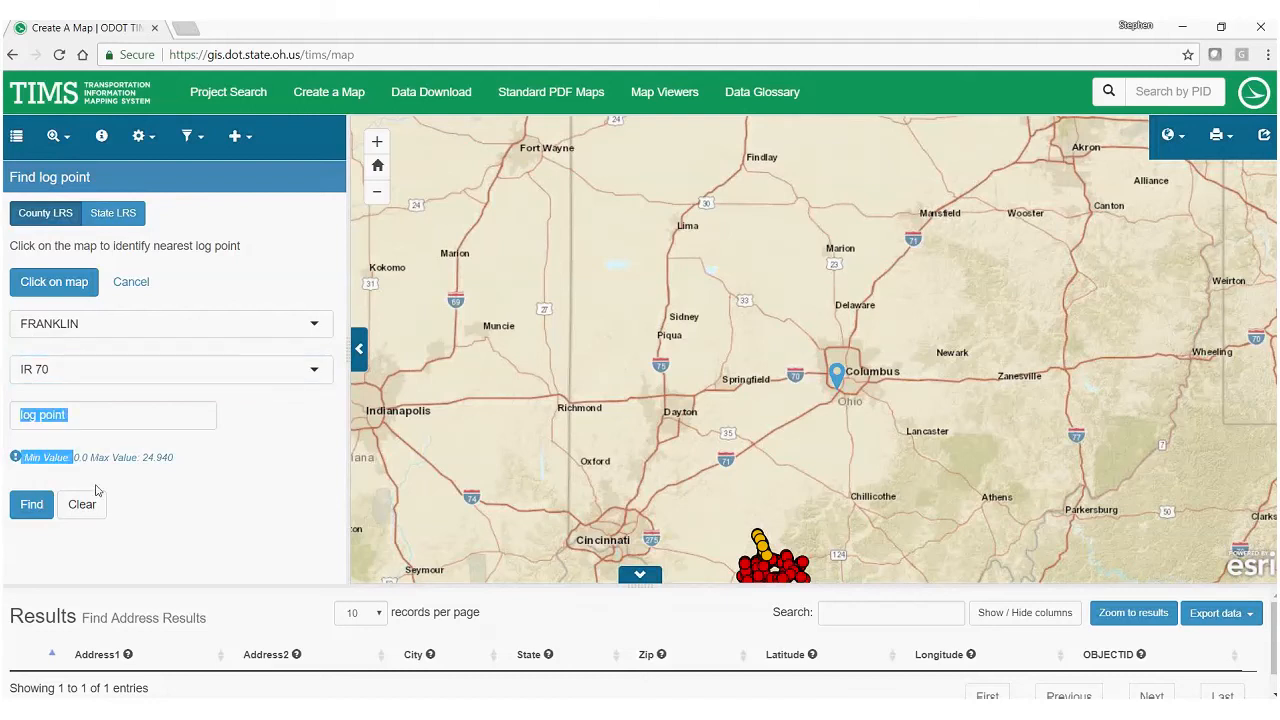
{"action": "double_click", "coordinate": [160, 457]}
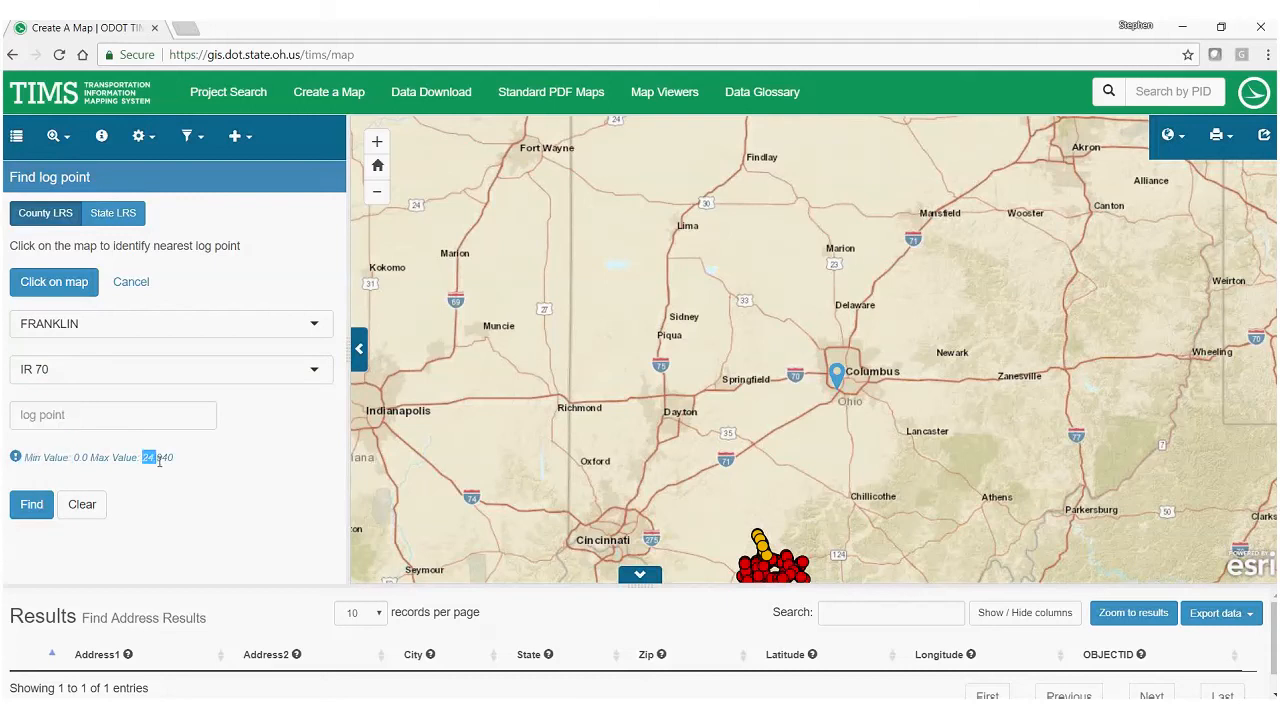
{"action": "left_click", "coordinate": [178, 474]}
{"action": "left_click", "coordinate": [82, 418]}
{"action": "type", "text": "10"}
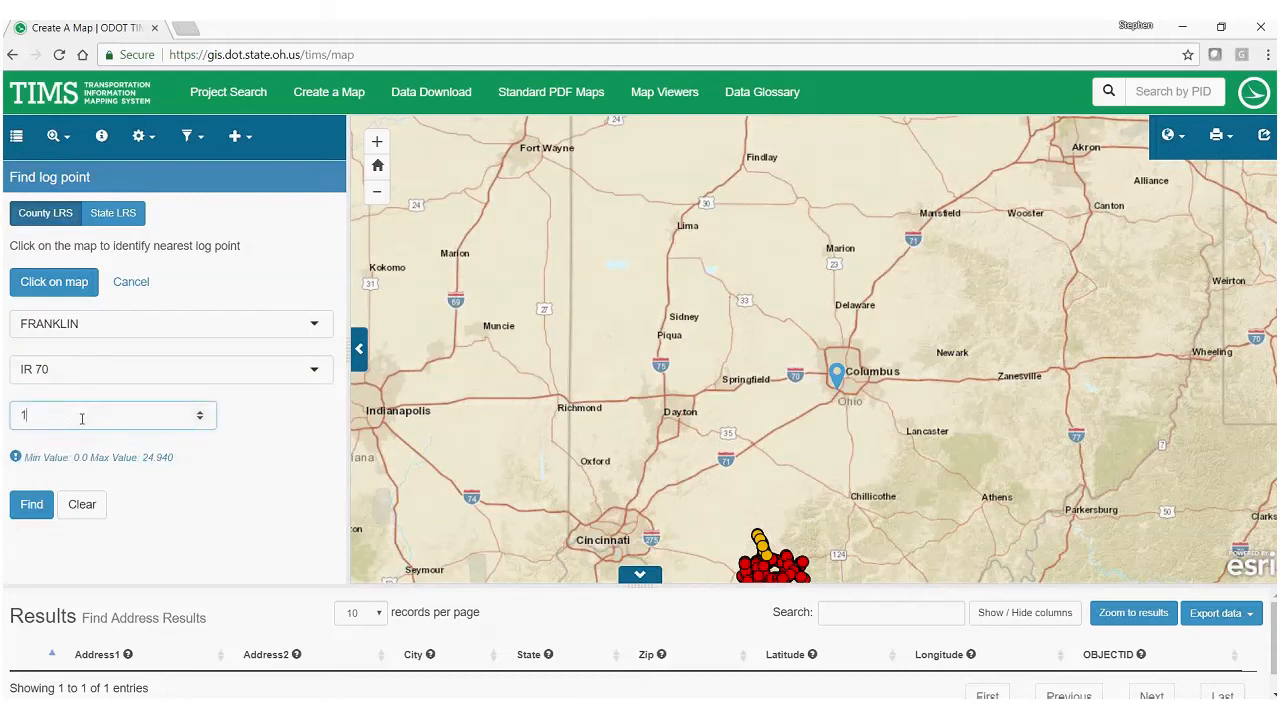
{"action": "type", "text": ".5"}
{"action": "left_click", "coordinate": [30, 510]}
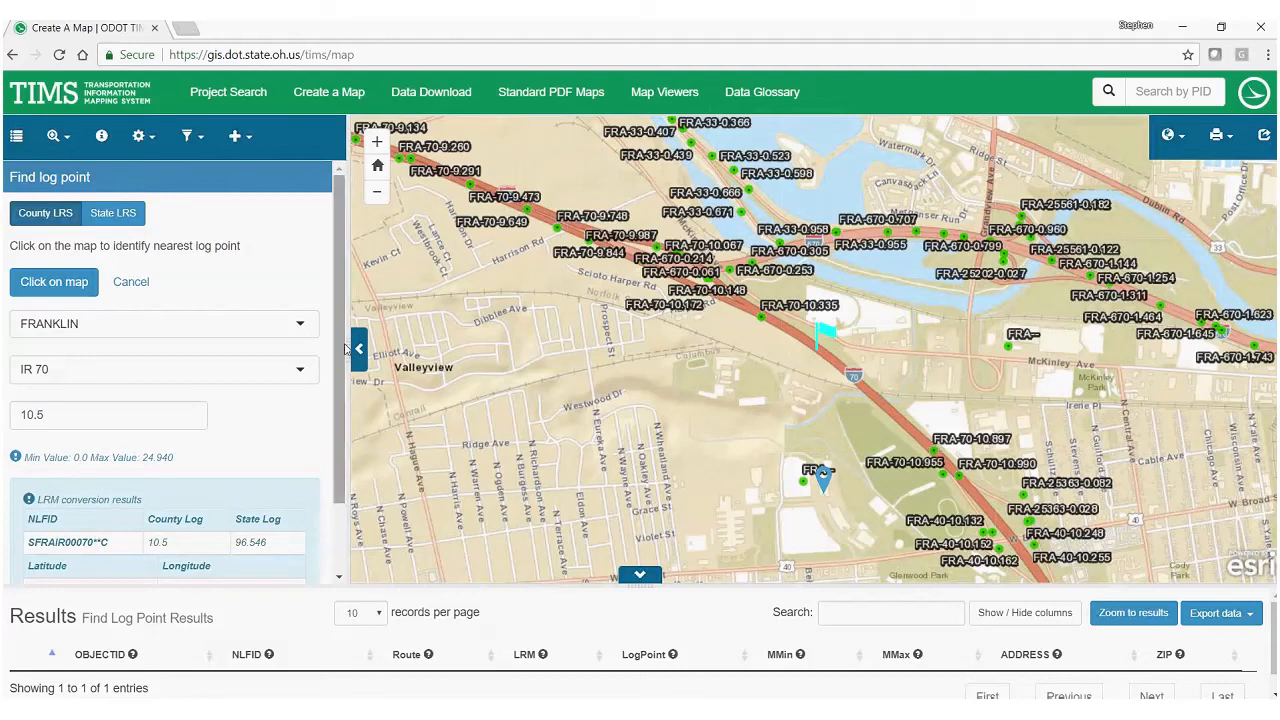
{"action": "scroll", "coordinate": [340, 400], "scroll_direction": "down", "scroll_amount": 1}
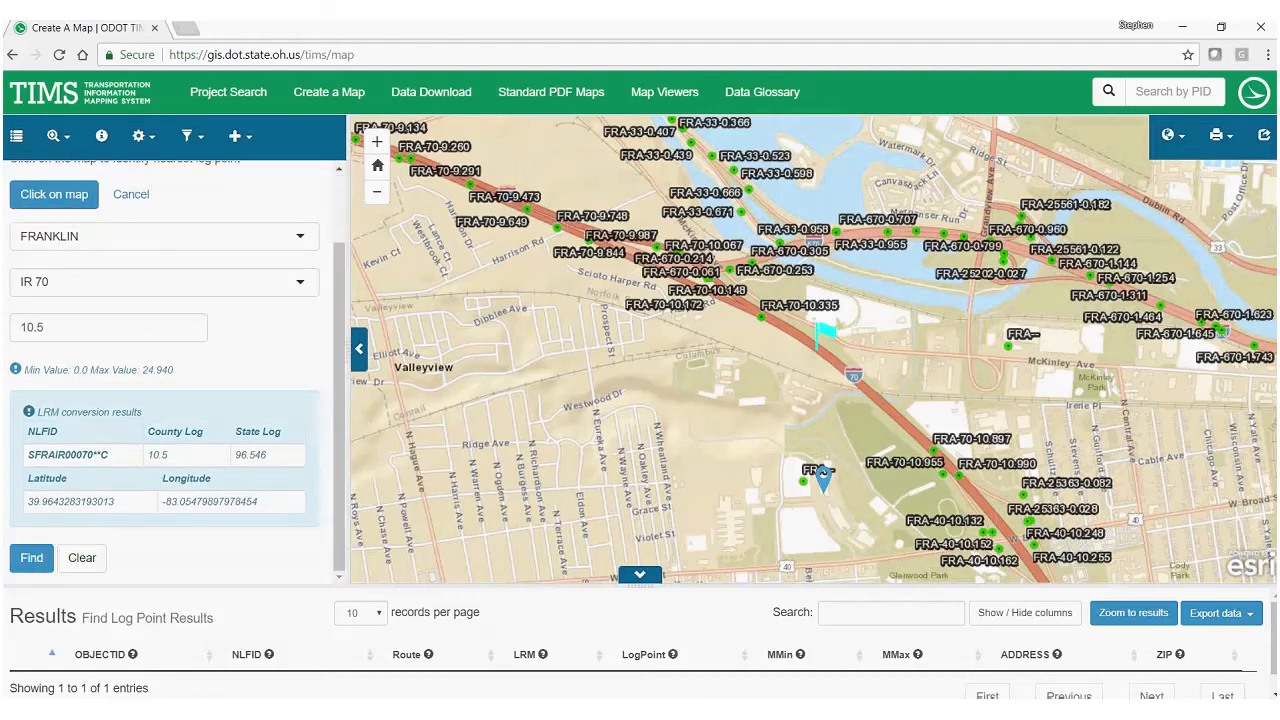
{"action": "left_click_drag", "start_coordinate": [112, 458], "coordinate": [28, 457]}
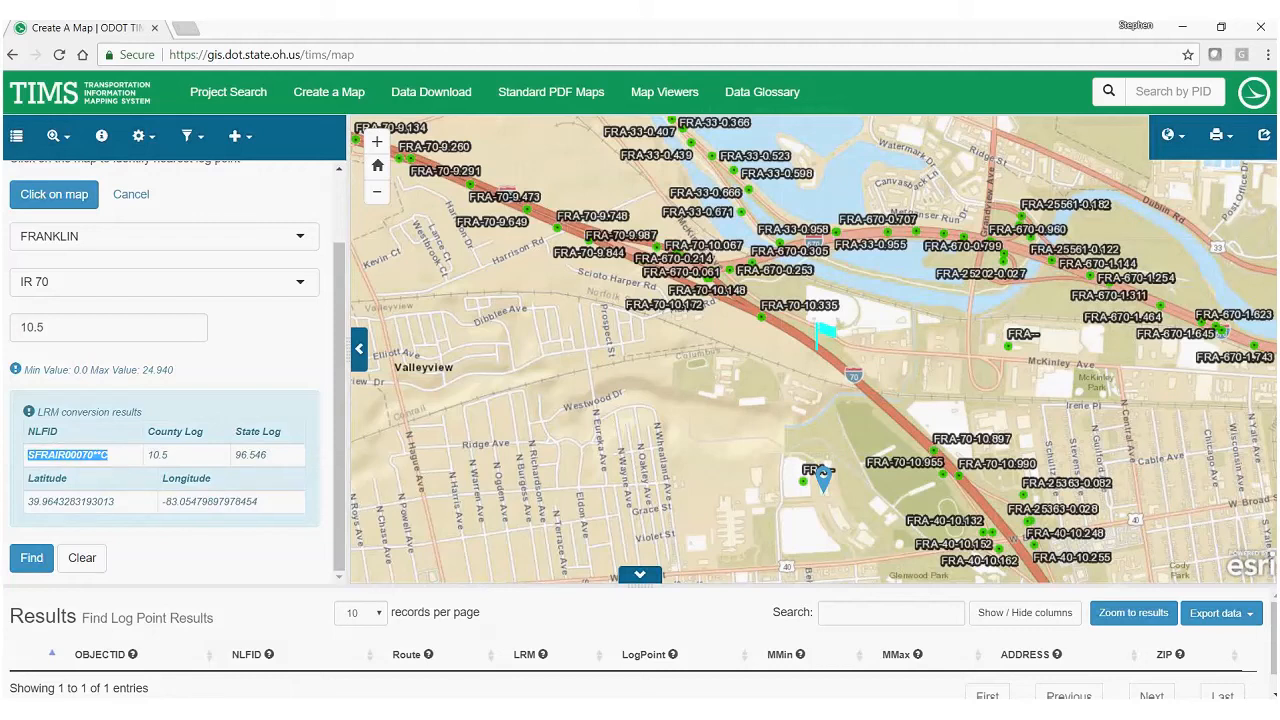
- Identify the nearest County LRS log point by picking a spot on IR 70 just southeast of the existing flag
{"action": "scroll", "coordinate": [98, 432], "scroll_direction": "up", "scroll_amount": 2}
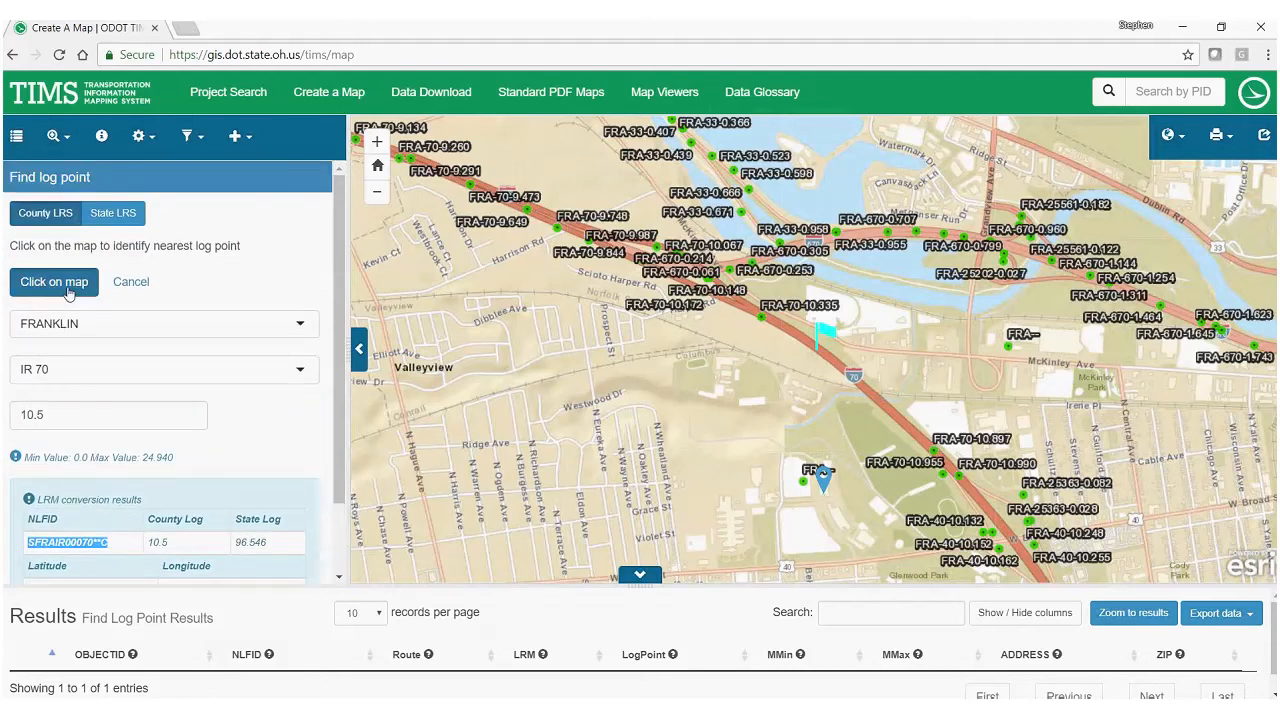
{"action": "left_click", "coordinate": [65, 286]}
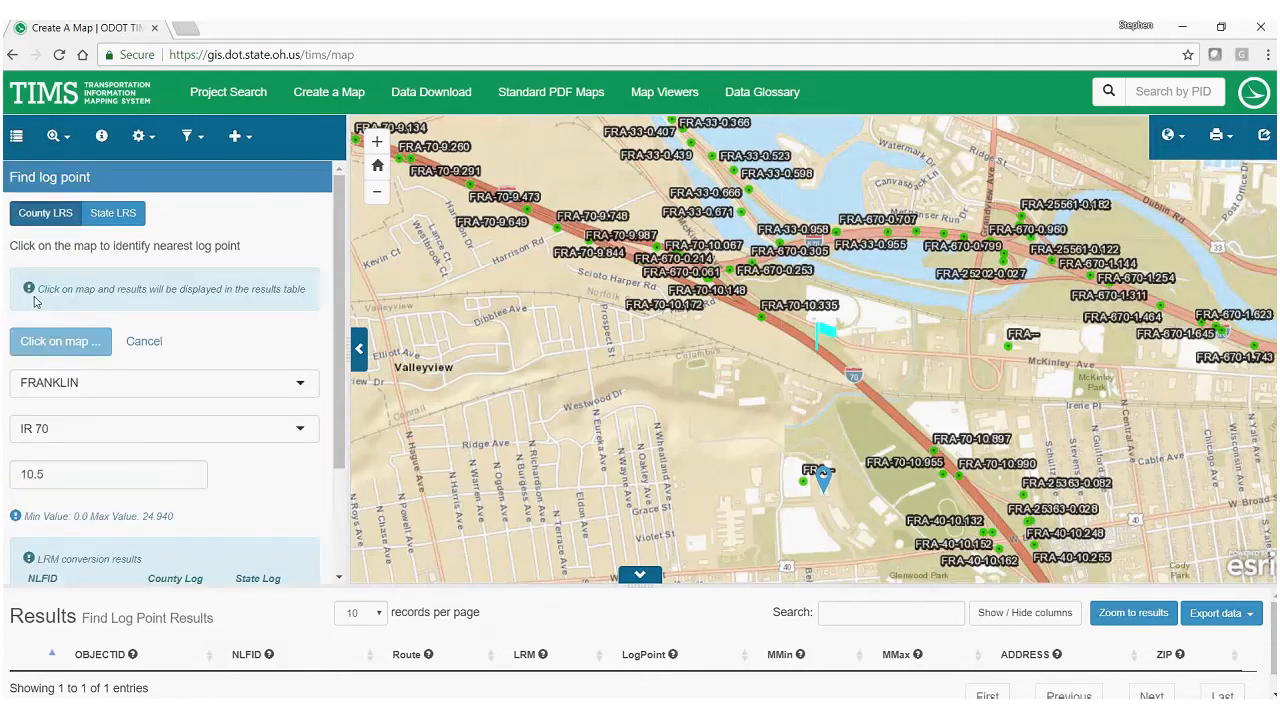
{"action": "left_click", "coordinate": [878, 399]}
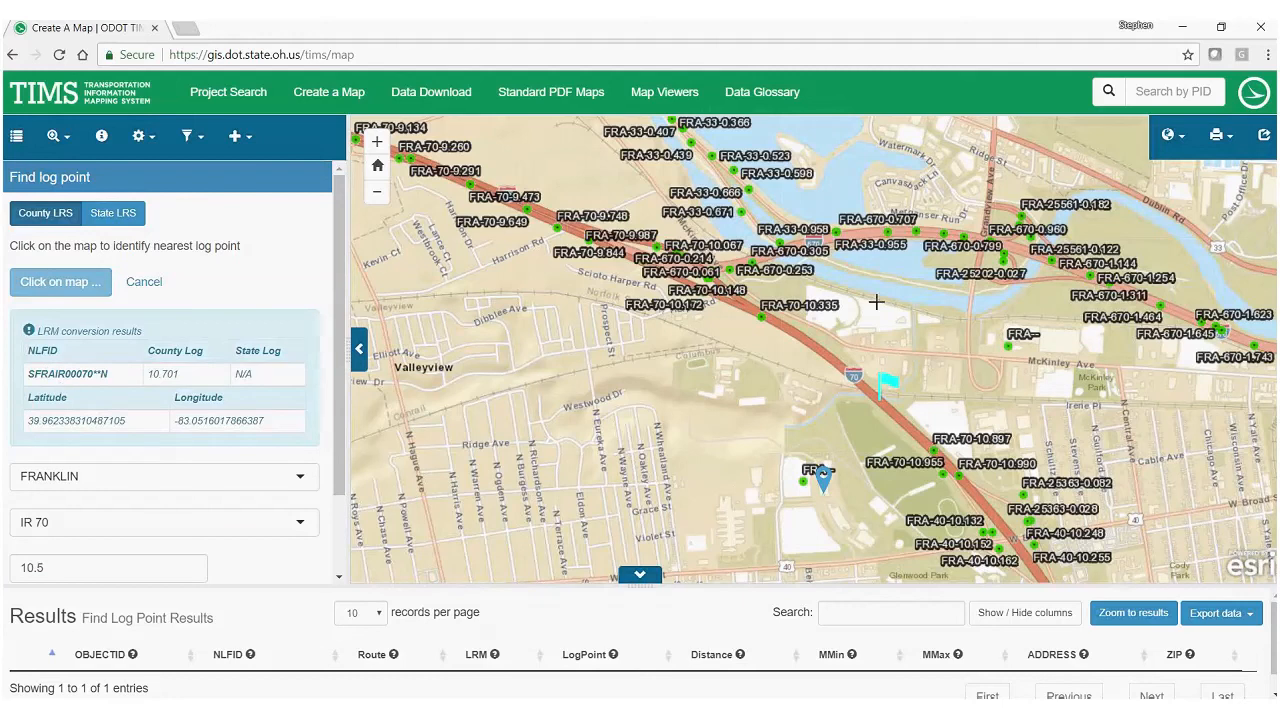
- Identify the nearest log point on SR 315 just south of King Ave and highlight its NLFID and County Log values
{"action": "left_click_drag", "start_coordinate": [876, 301], "coordinate": [694, 436]}
{"action": "left_click_drag", "start_coordinate": [1080, 185], "coordinate": [680, 454]}
{"action": "scroll", "coordinate": [628, 370], "scroll_direction": "up", "scroll_amount": 1}
{"action": "scroll", "coordinate": [628, 370], "scroll_direction": "up", "scroll_amount": 1}
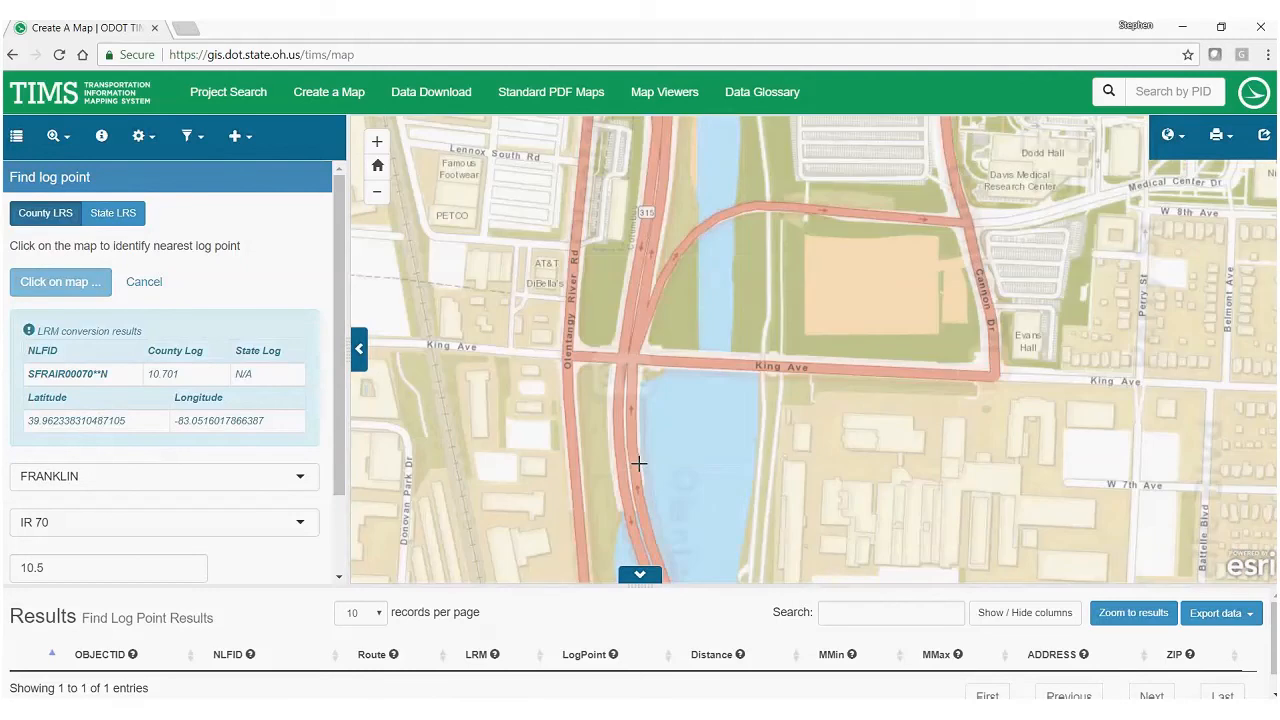
{"action": "left_click", "coordinate": [633, 450]}
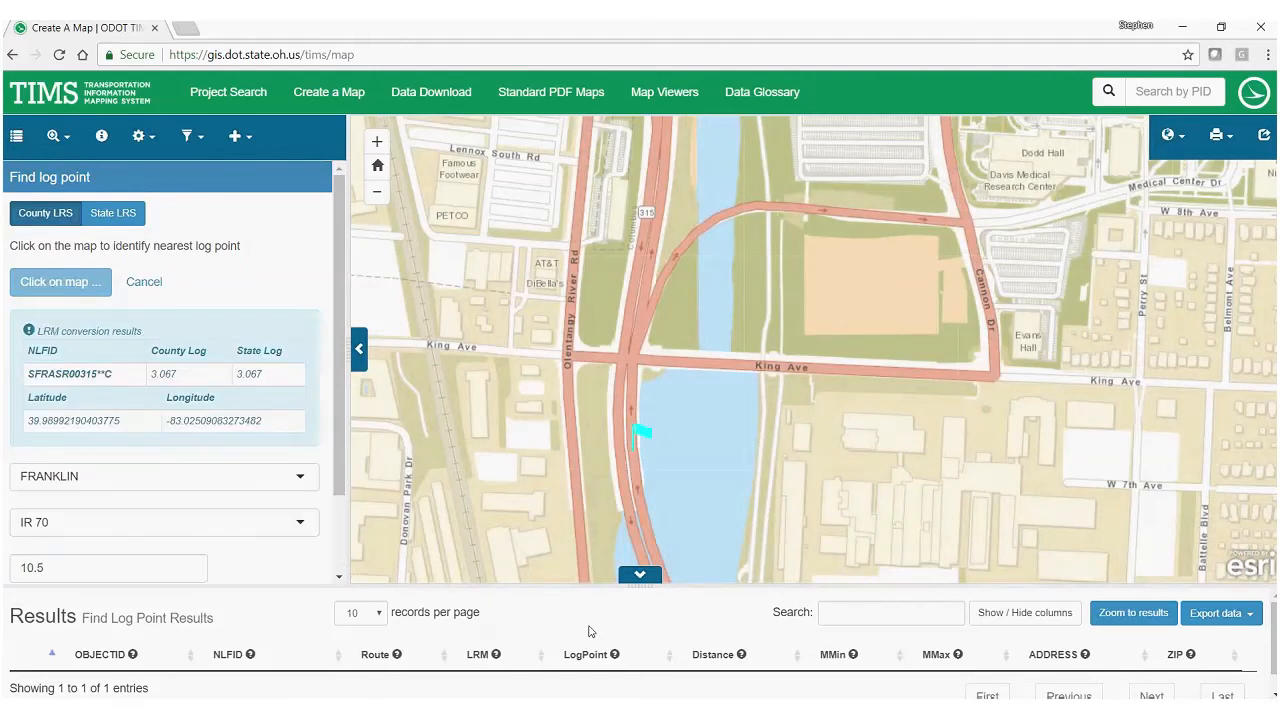
{"action": "left_click_drag", "start_coordinate": [27, 373], "coordinate": [110, 376]}
{"action": "double_click", "coordinate": [163, 374]}
{"action": "left_click", "coordinate": [180, 378]}
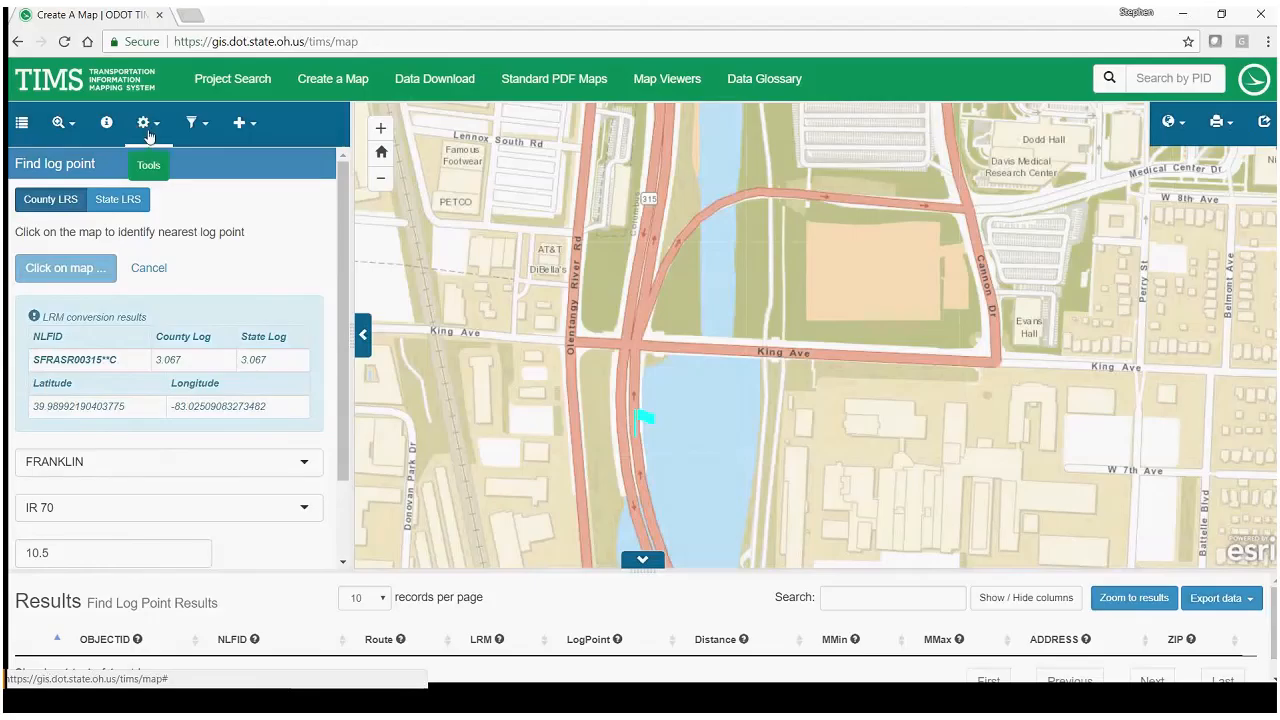
- Measure a four-sided area of about 4.7 acres north of King Ave and east of the river, using Acres as the unit
{"action": "left_click", "coordinate": [150, 126]}
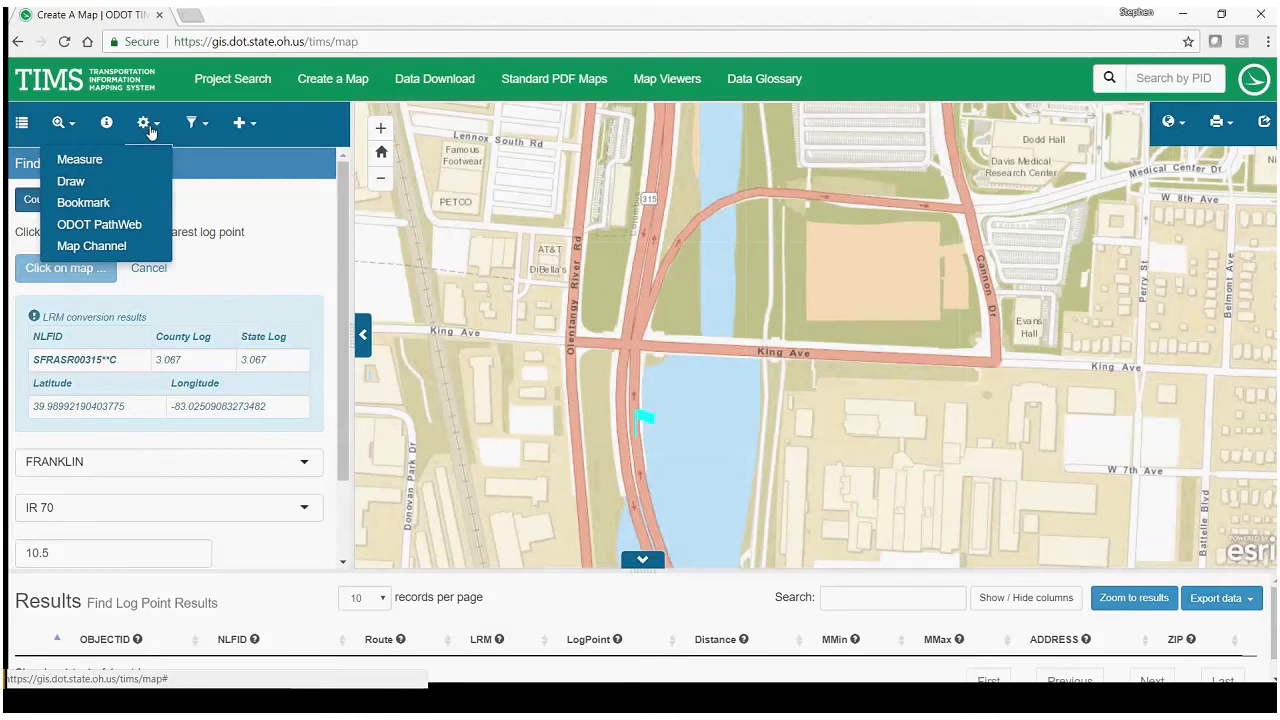
{"action": "left_click", "coordinate": [94, 165]}
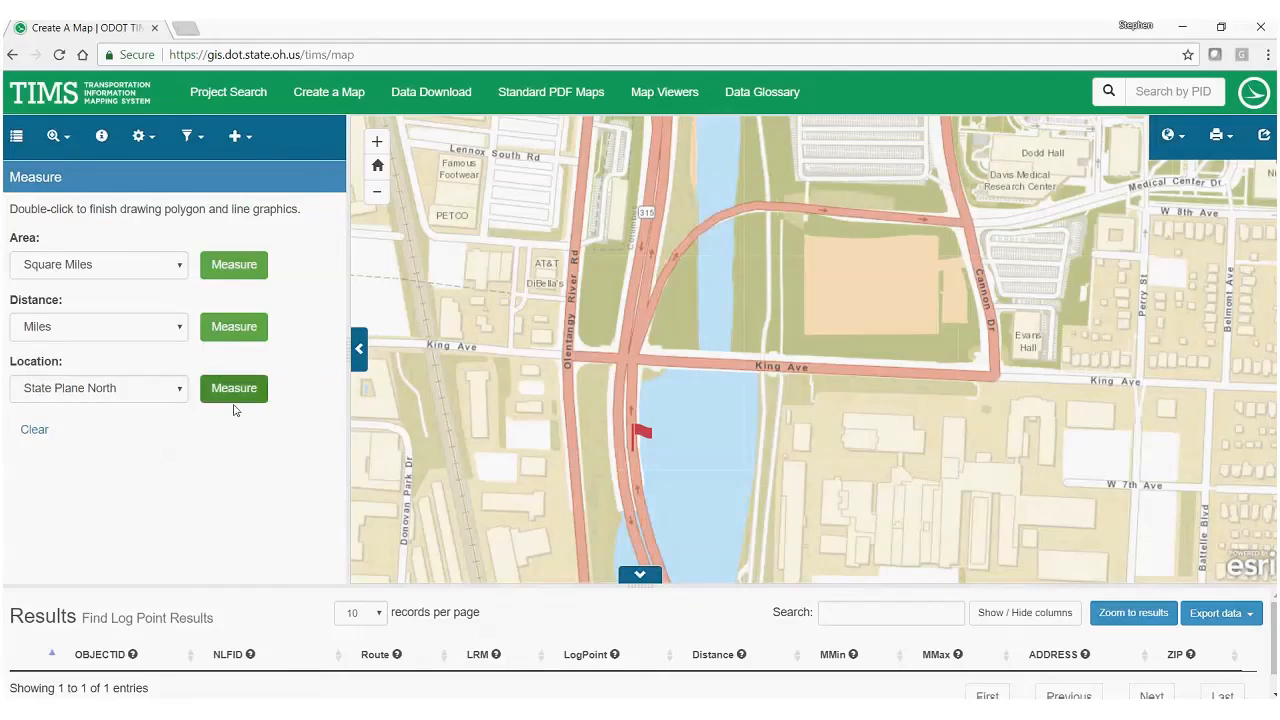
{"action": "left_click", "coordinate": [177, 266]}
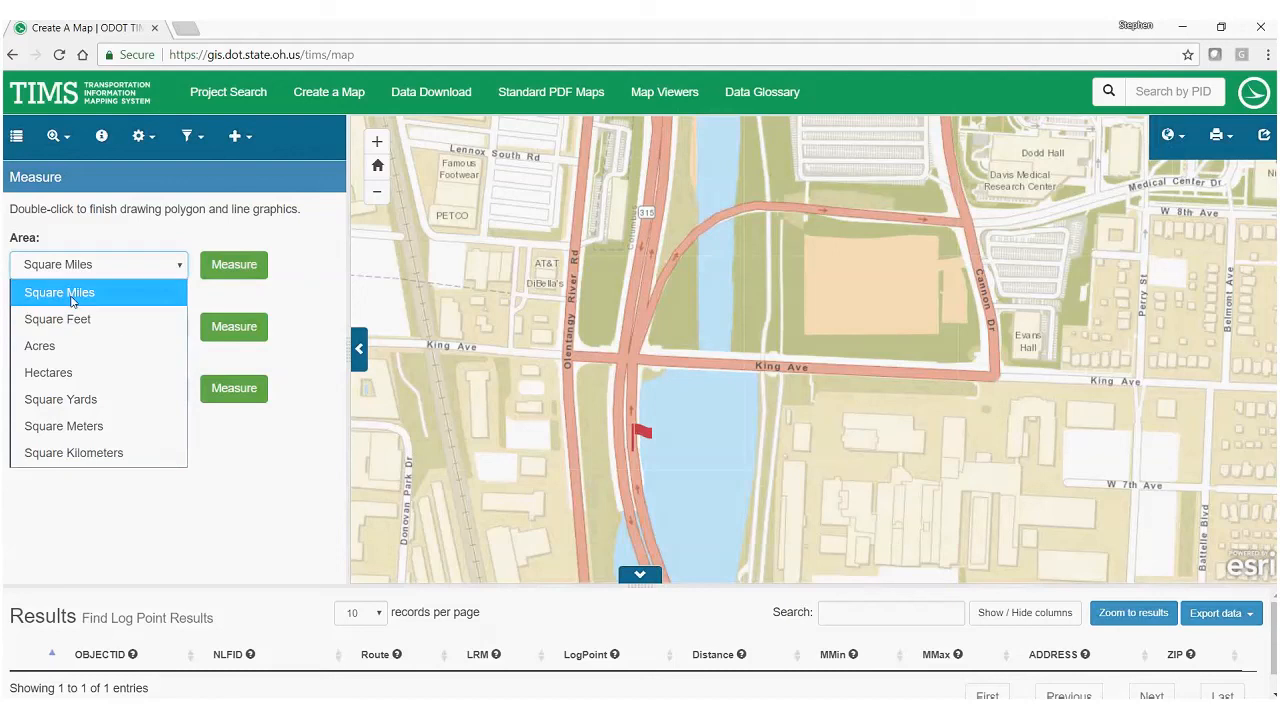
{"action": "left_click", "coordinate": [68, 349]}
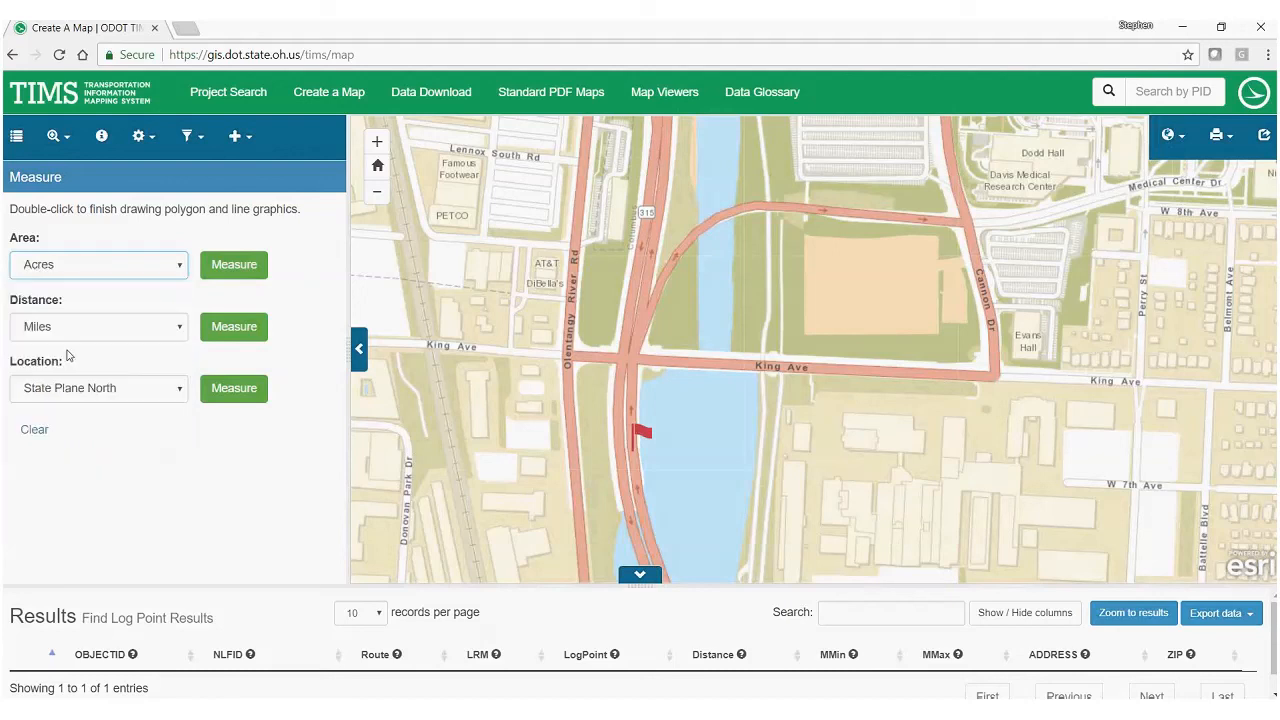
{"action": "left_click", "coordinate": [232, 270]}
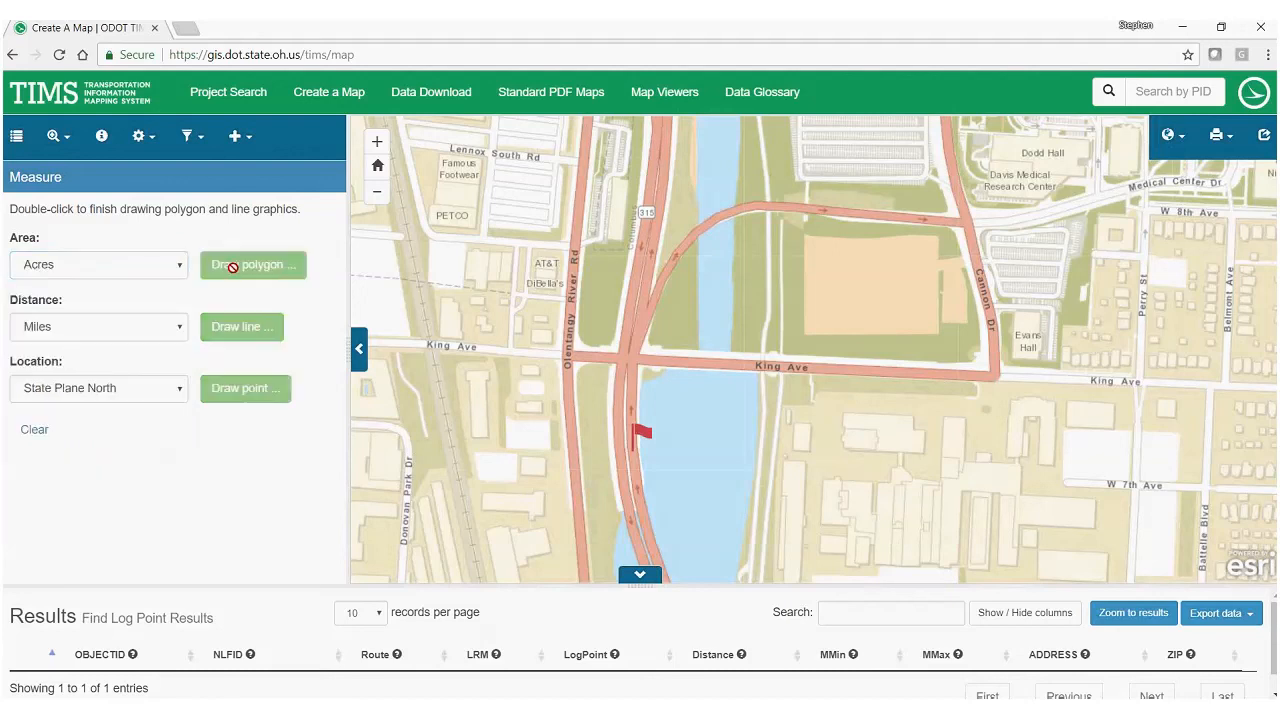
{"action": "left_click", "coordinate": [770, 358]}
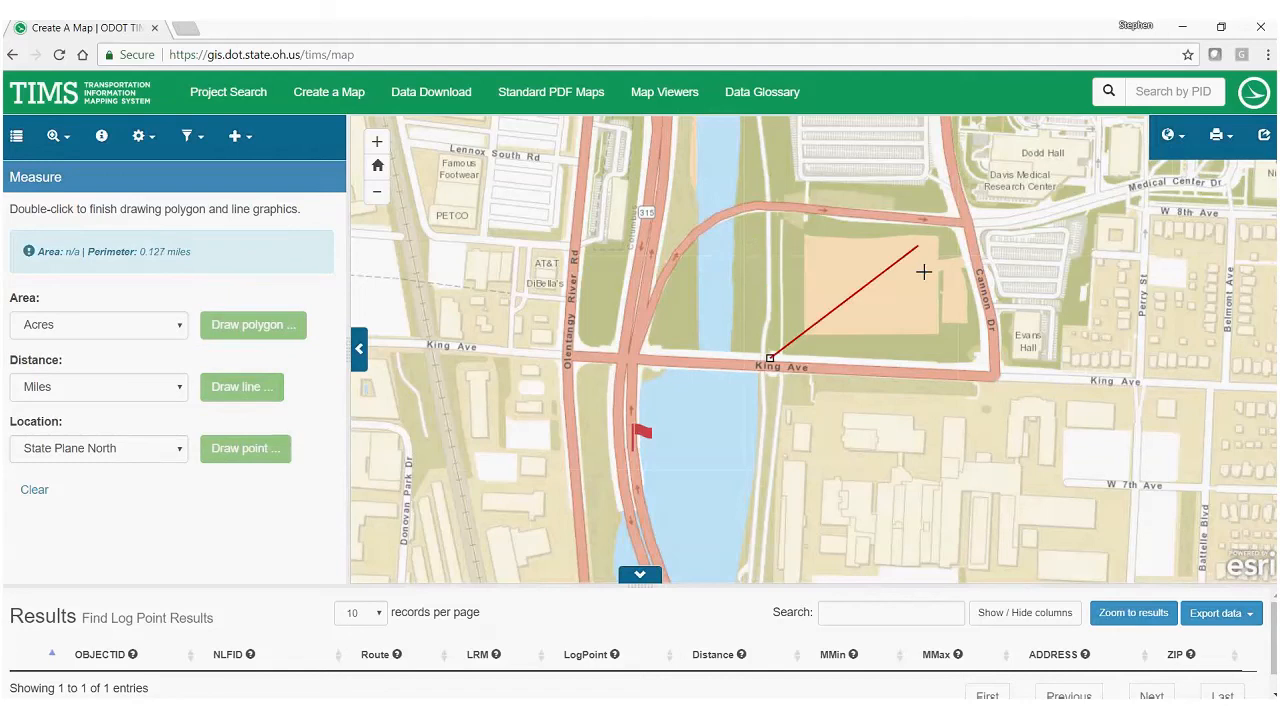
{"action": "left_click", "coordinate": [749, 240]}
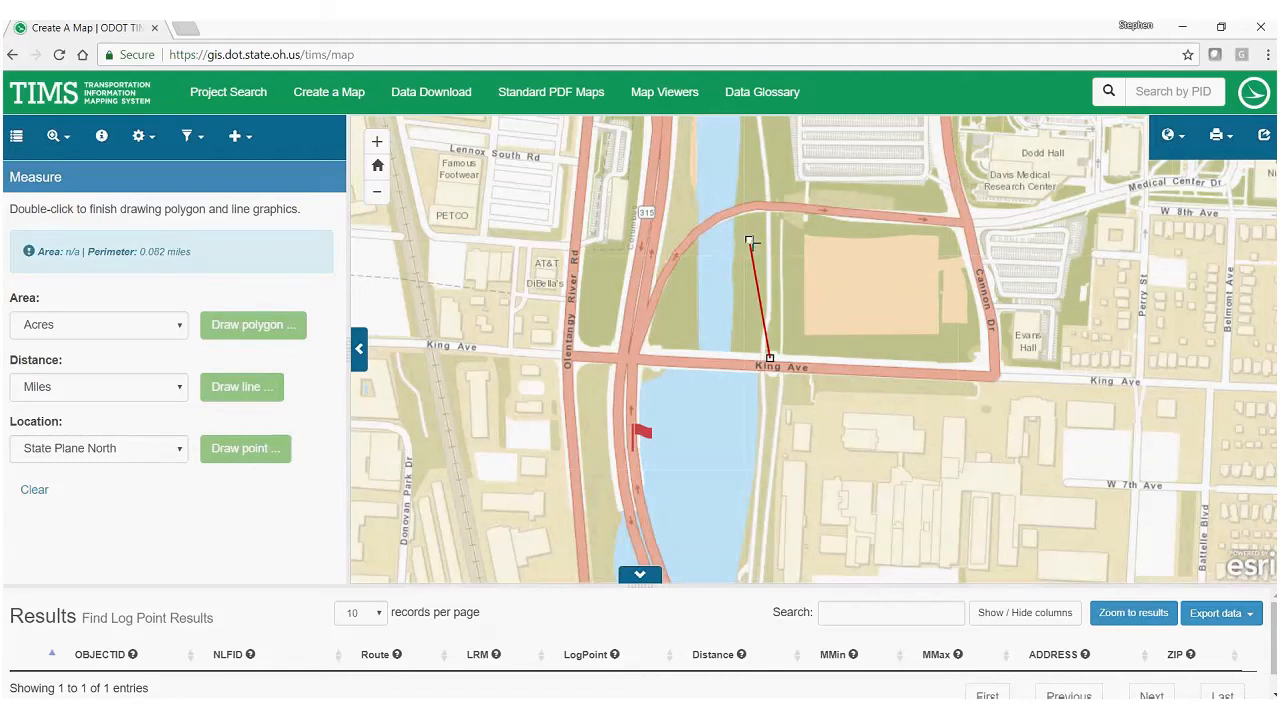
{"action": "left_click", "coordinate": [898, 241]}
{"action": "double_click", "coordinate": [934, 321]}
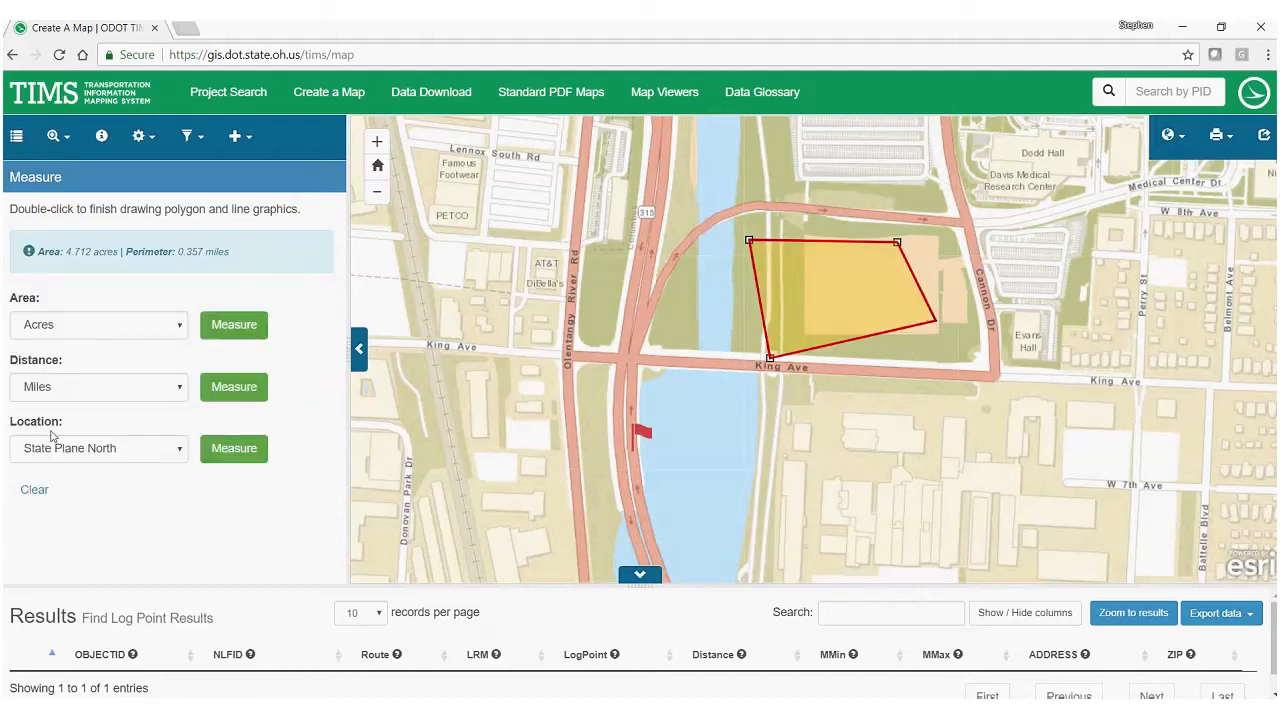
- Compare the measured area in Square Yards, Square Miles and Hectares, ending on Hectares
{"action": "left_click_drag", "start_coordinate": [66, 251], "coordinate": [236, 266]}
{"action": "left_click", "coordinate": [237, 267]}
{"action": "left_click", "coordinate": [181, 330]}
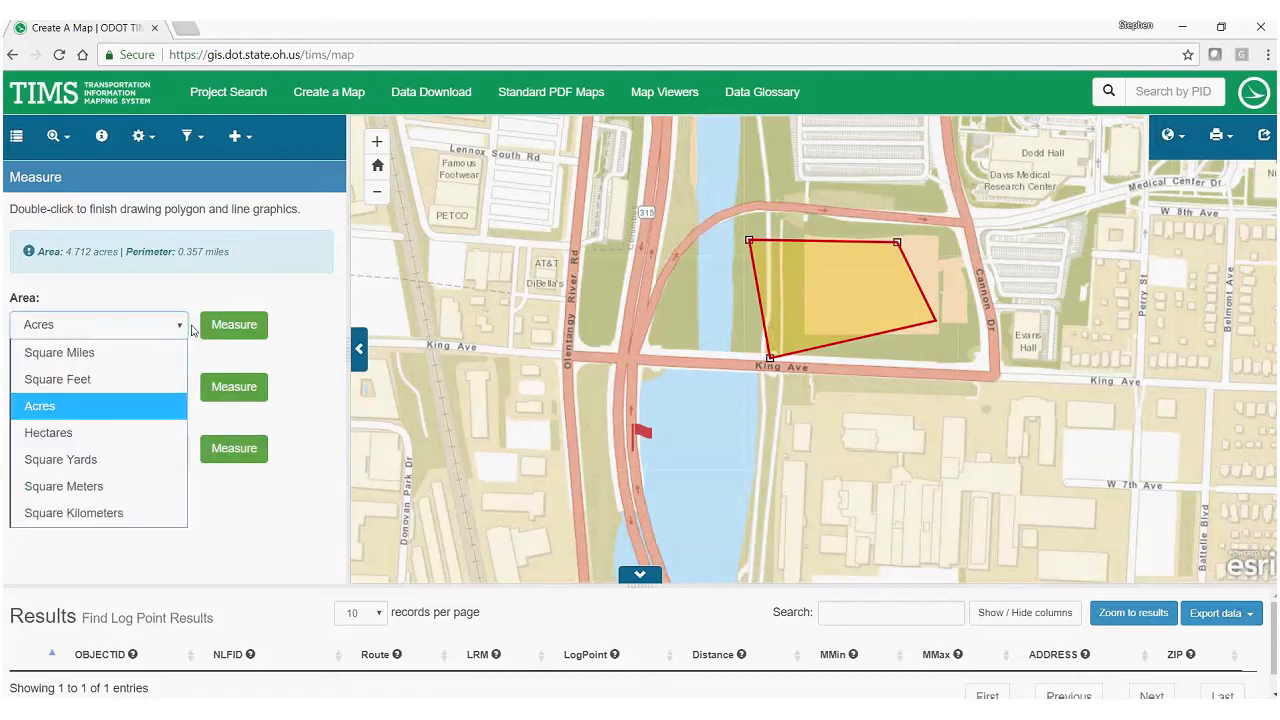
{"action": "left_click", "coordinate": [103, 461]}
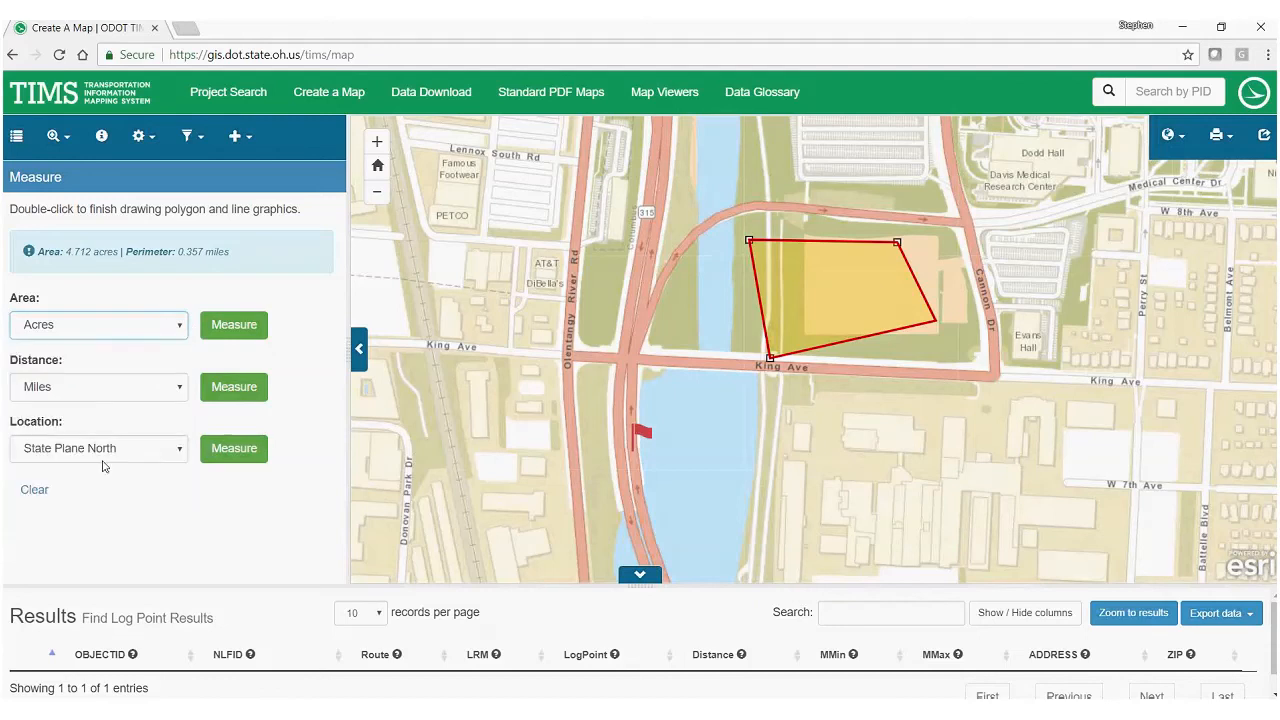
{"action": "left_click_drag", "start_coordinate": [69, 252], "coordinate": [269, 270]}
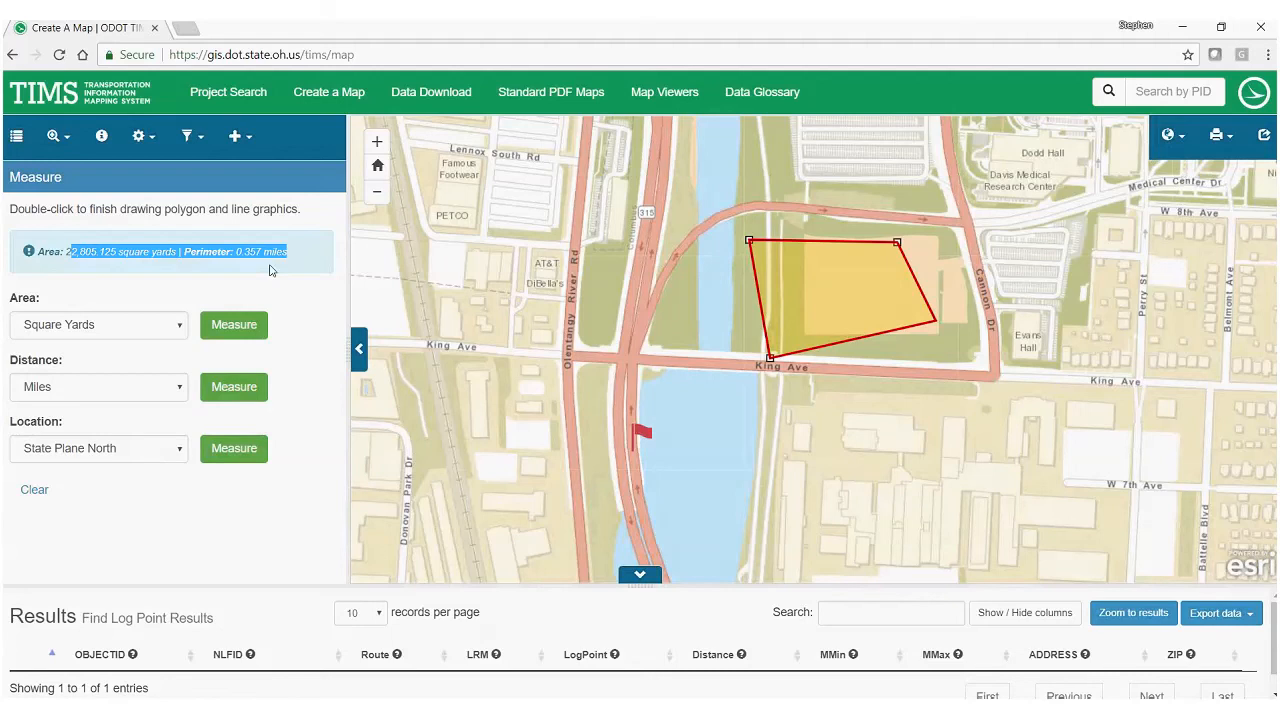
{"action": "left_click", "coordinate": [178, 295]}
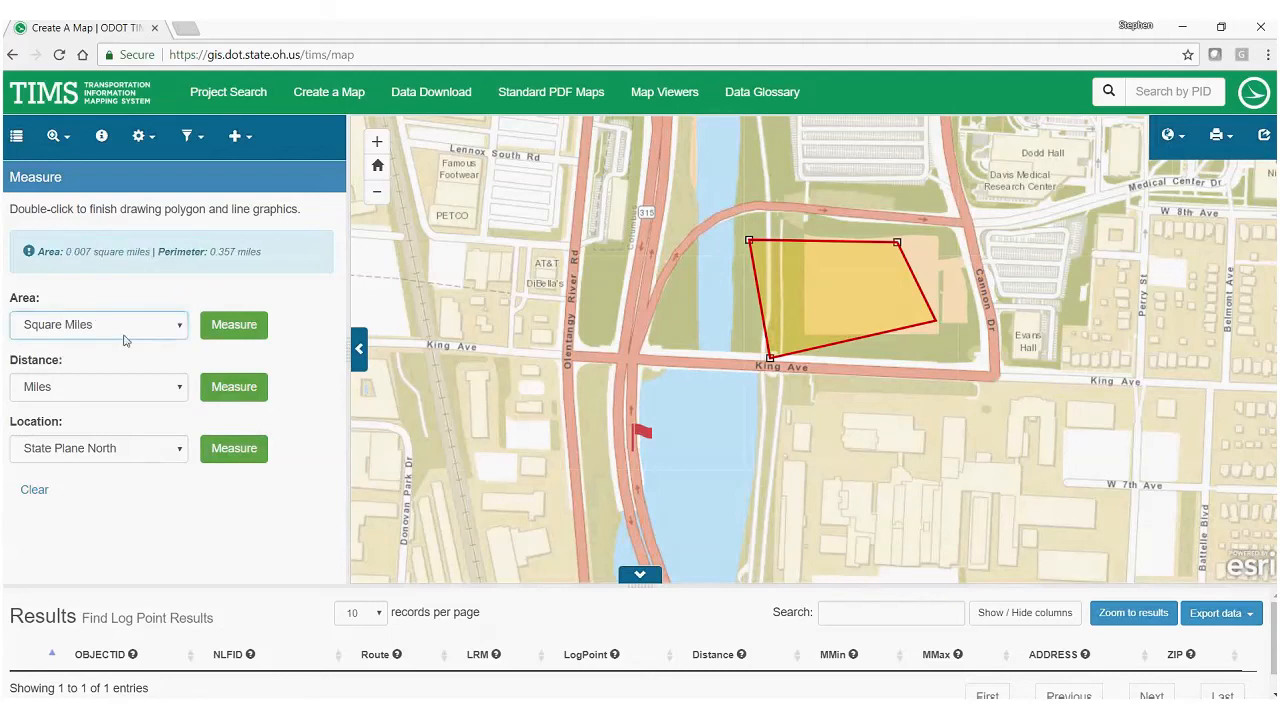
{"action": "left_click", "coordinate": [123, 331]}
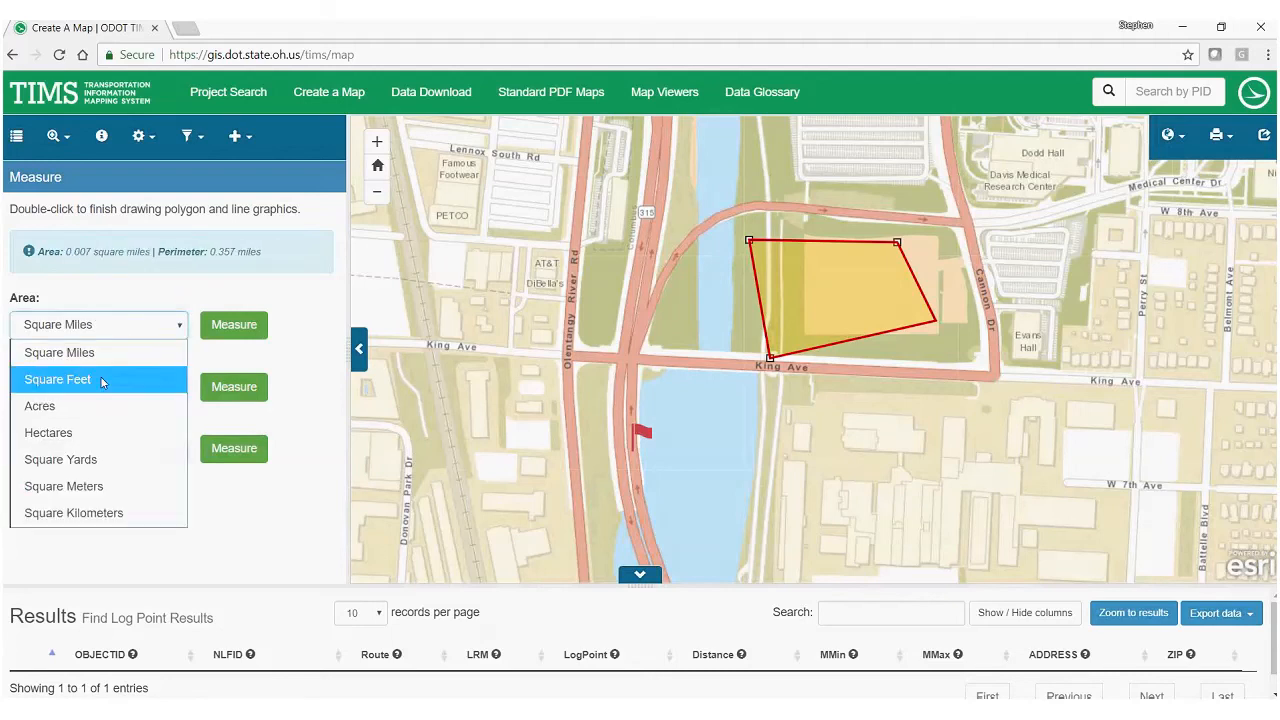
{"action": "left_click", "coordinate": [80, 432]}
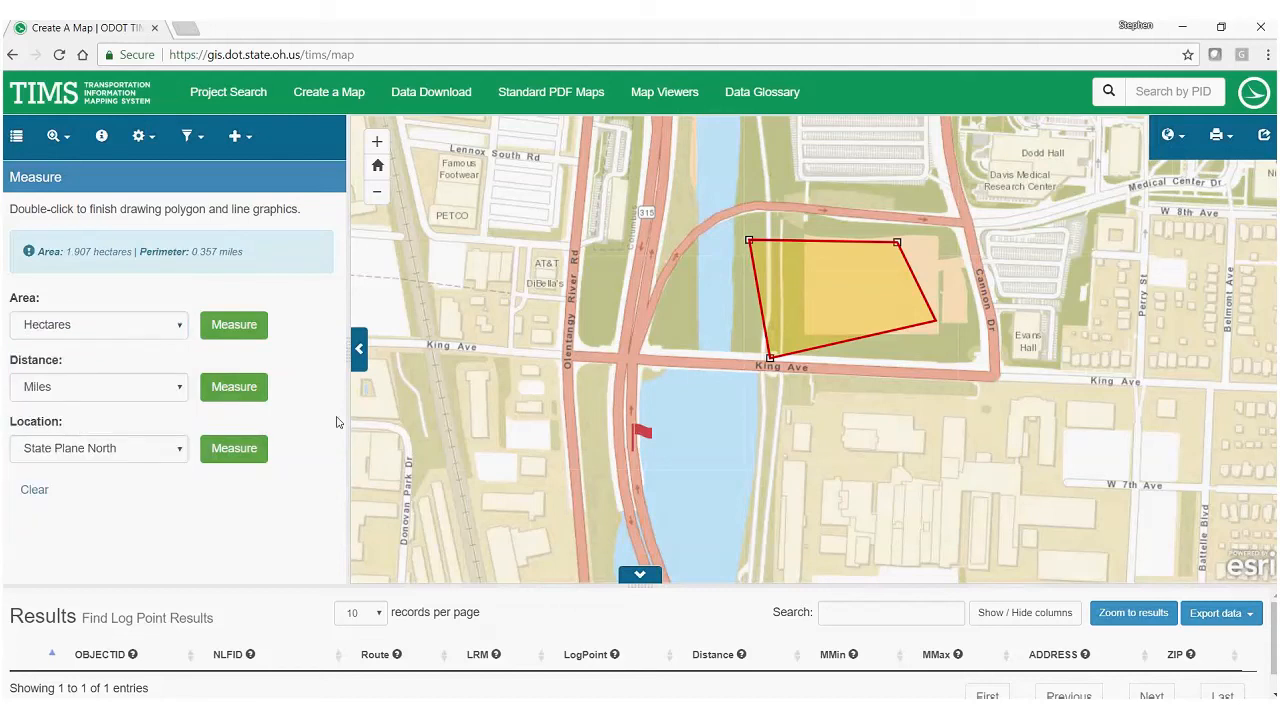
- Open the Draw tool and review its graphic types, colors and notes options, keeping point as the graphic type
{"action": "left_click", "coordinate": [16, 135]}
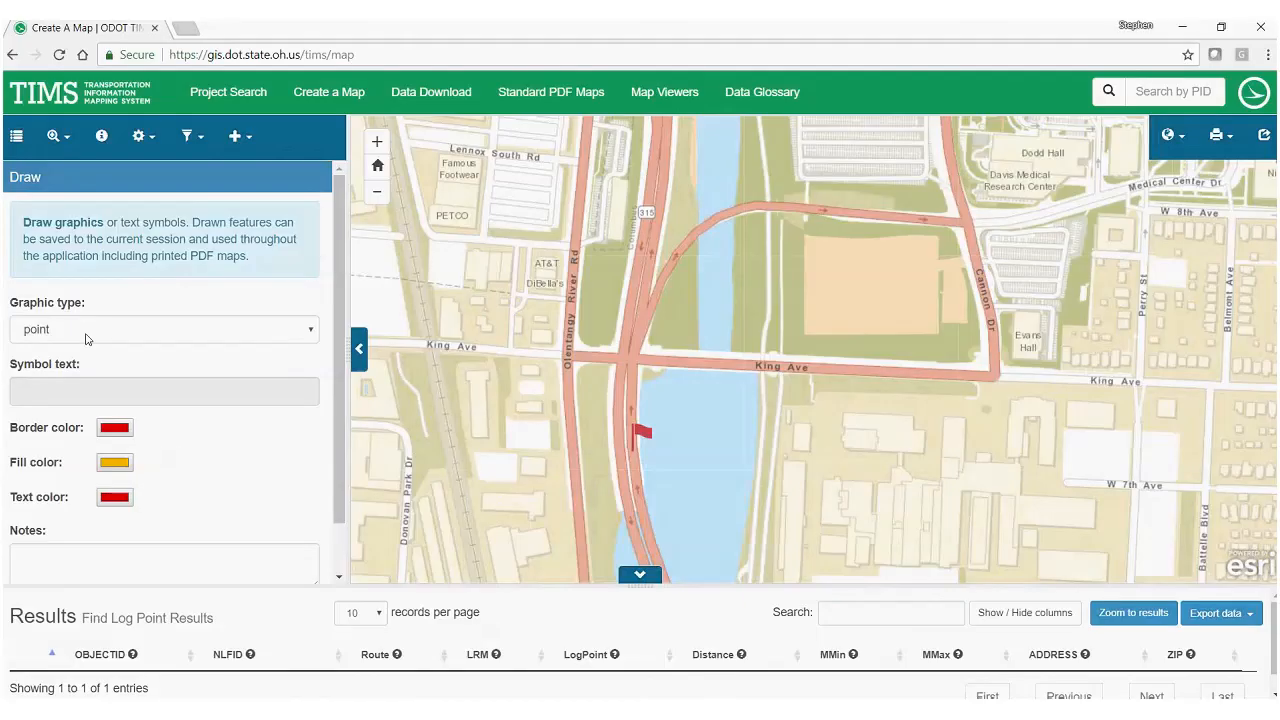
{"action": "left_click", "coordinate": [85, 339]}
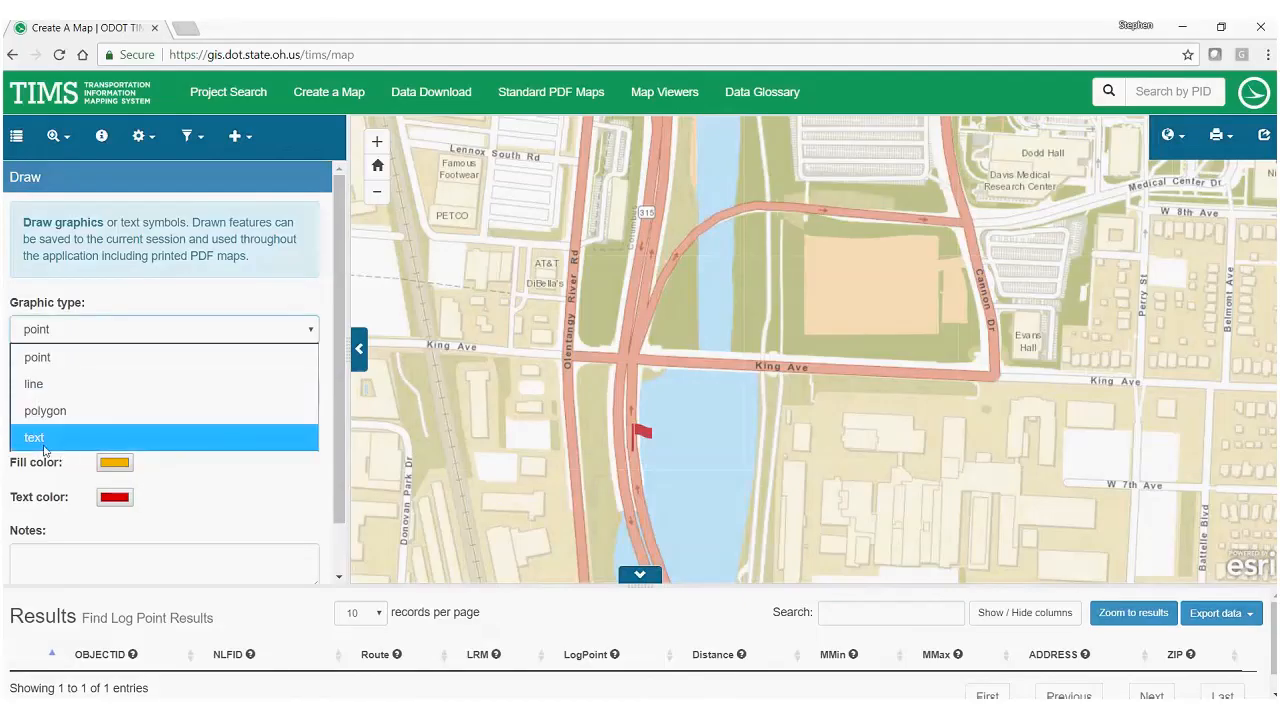
{"action": "left_click", "coordinate": [40, 366]}
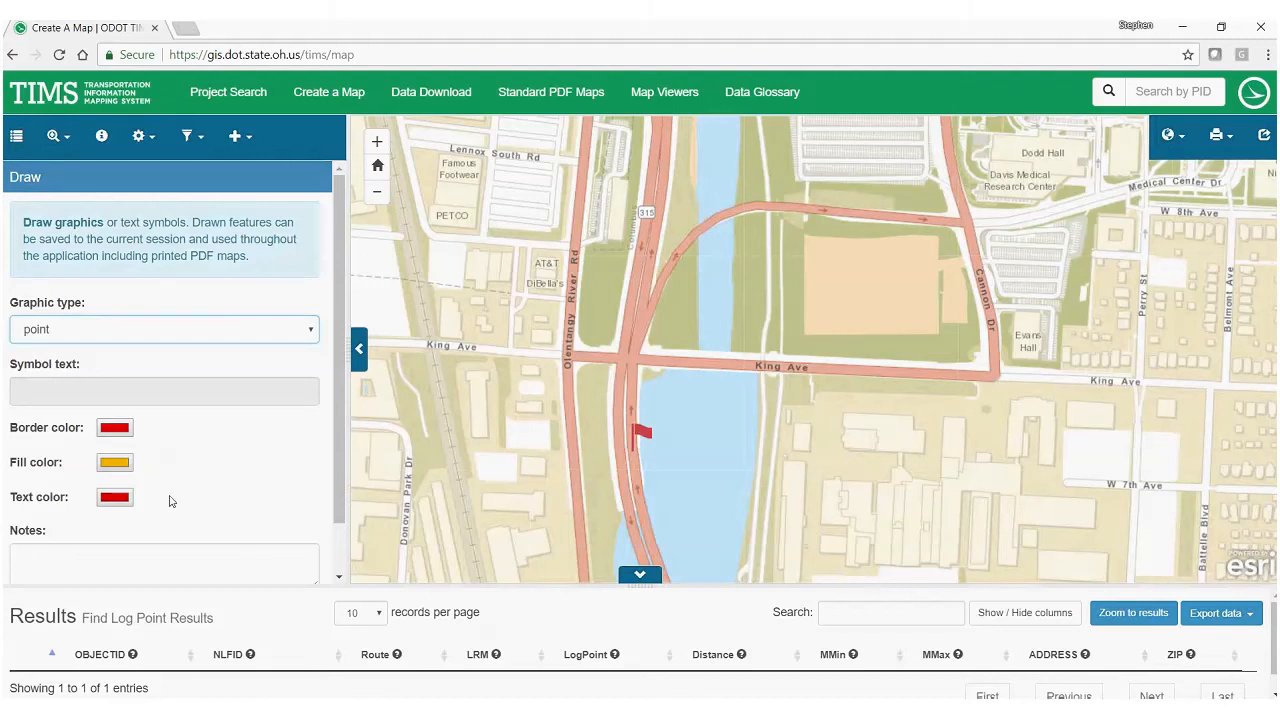
{"action": "scroll", "coordinate": [170, 450], "scroll_direction": "down", "scroll_amount": 1}
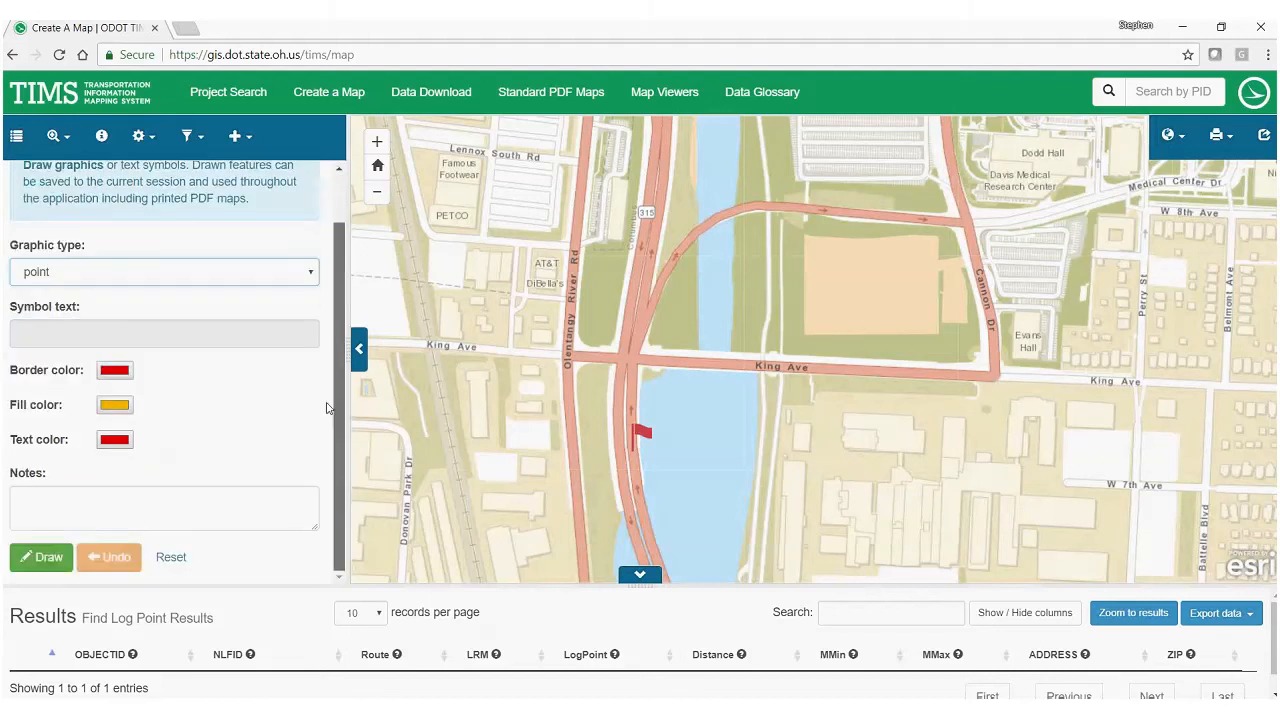
{"action": "left_click", "coordinate": [45, 567]}
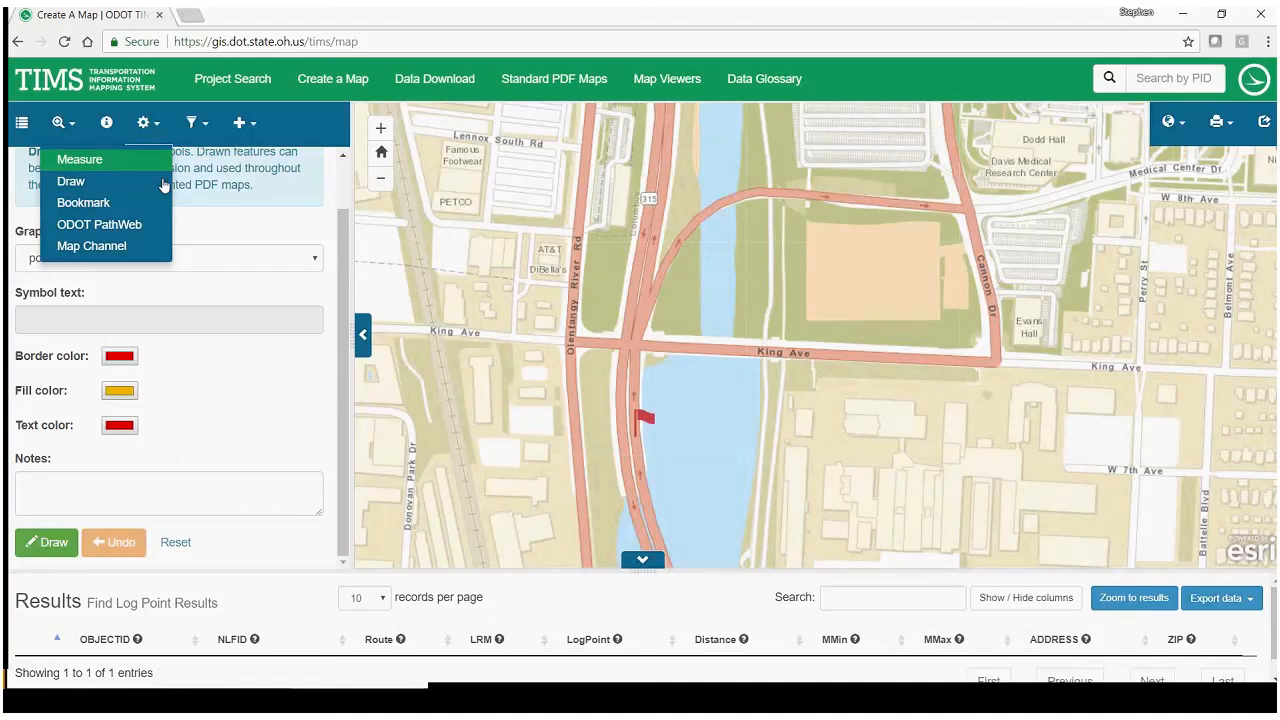
- Add a bookmark of the current map view, naming it with the presenter's first name followed by "Bookmark"
{"action": "left_click", "coordinate": [75, 205]}
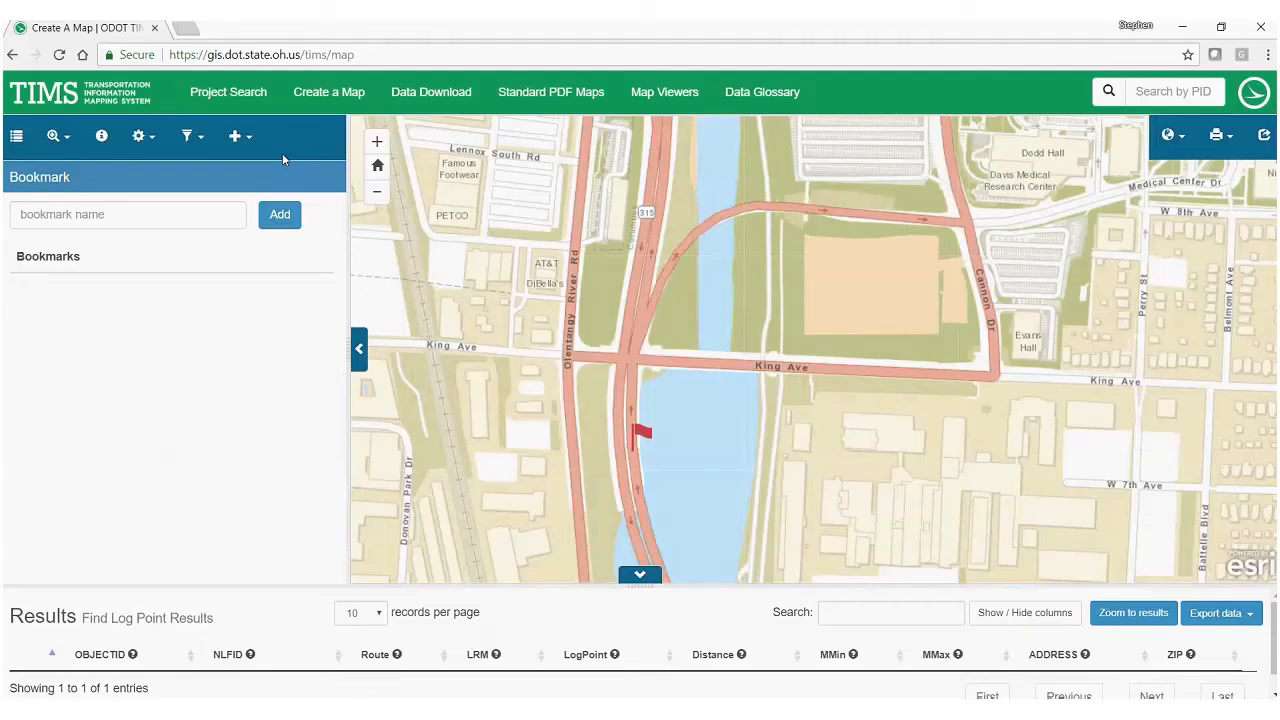
{"action": "left_click", "coordinate": [74, 214]}
{"action": "type", "text": "Steve's Bookmark"}
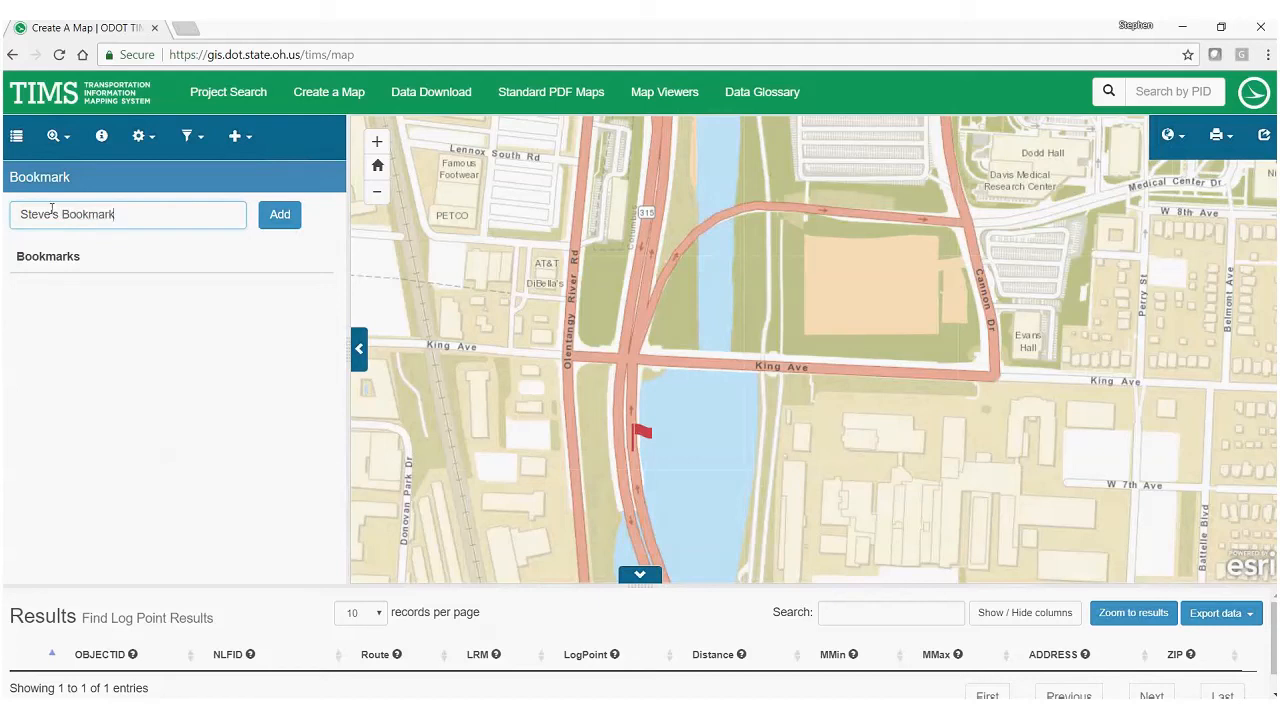
{"action": "left_click", "coordinate": [281, 219]}
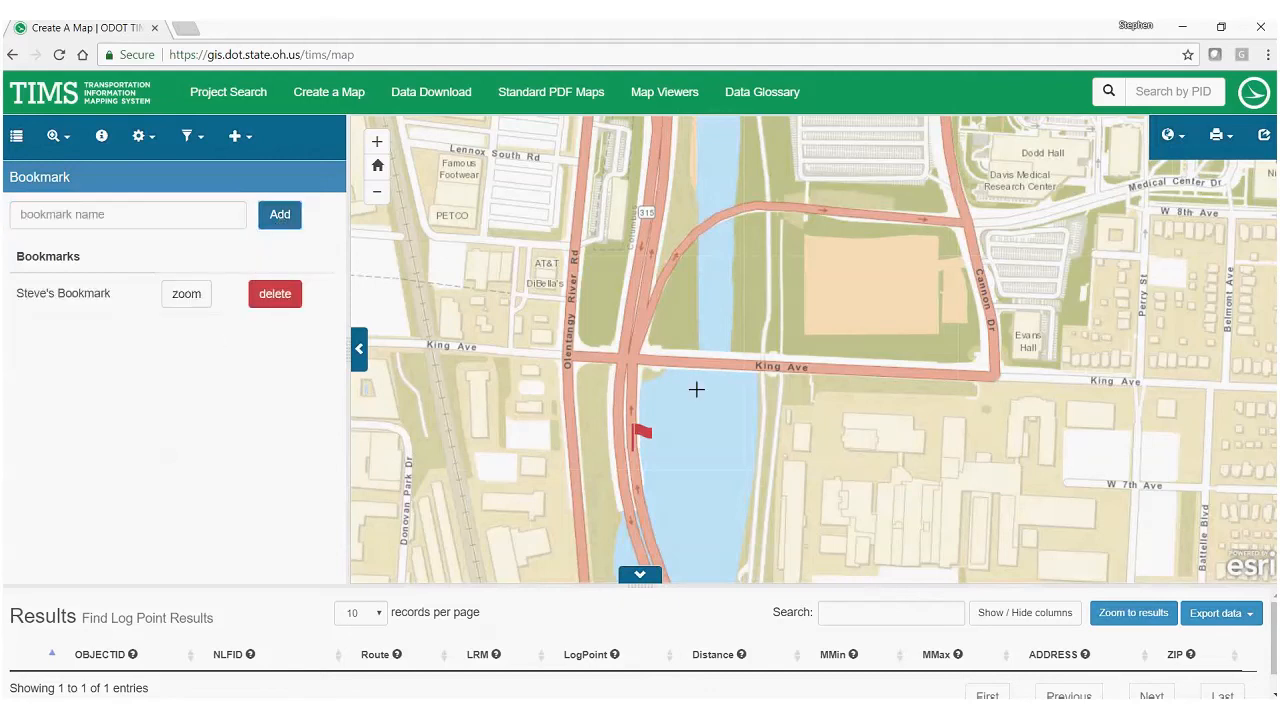
- Move the map away from the King Ave area and return to it by zooming to the saved bookmark
{"action": "scroll", "coordinate": [696, 389], "scroll_direction": "down", "scroll_amount": 3}
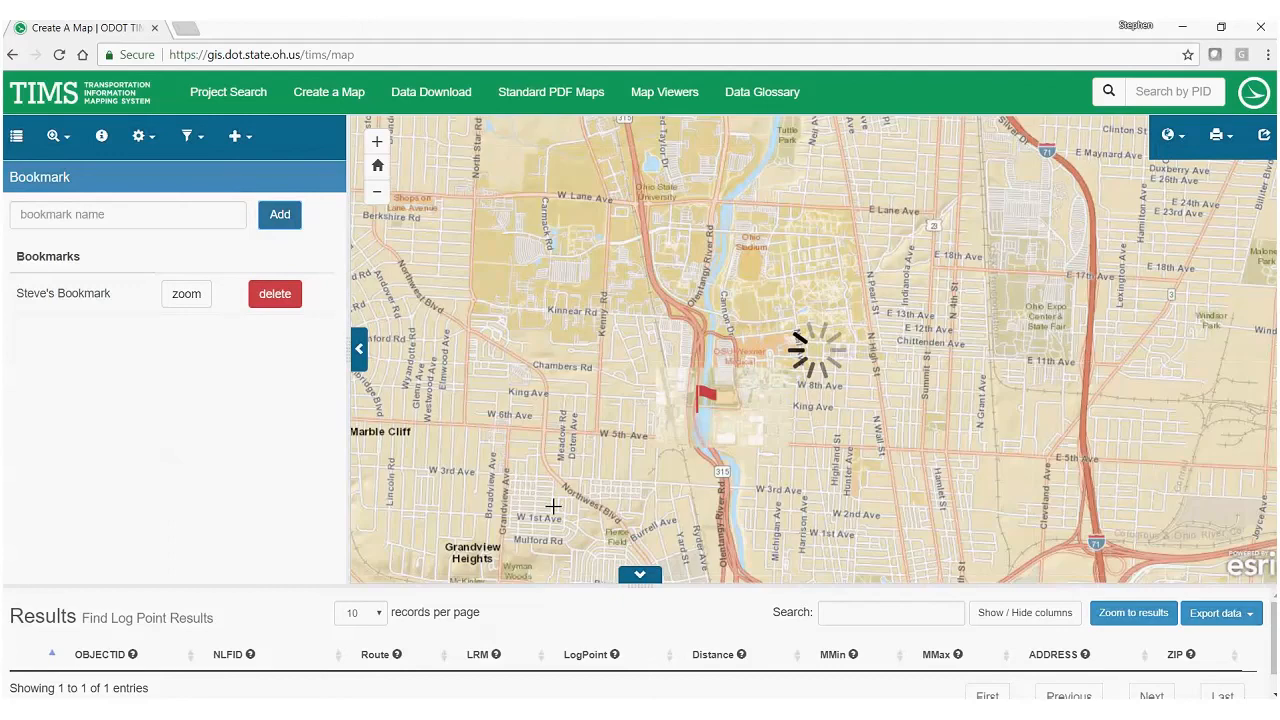
{"action": "left_click_drag", "start_coordinate": [553, 507], "coordinate": [634, 371]}
{"action": "left_click", "coordinate": [185, 299]}
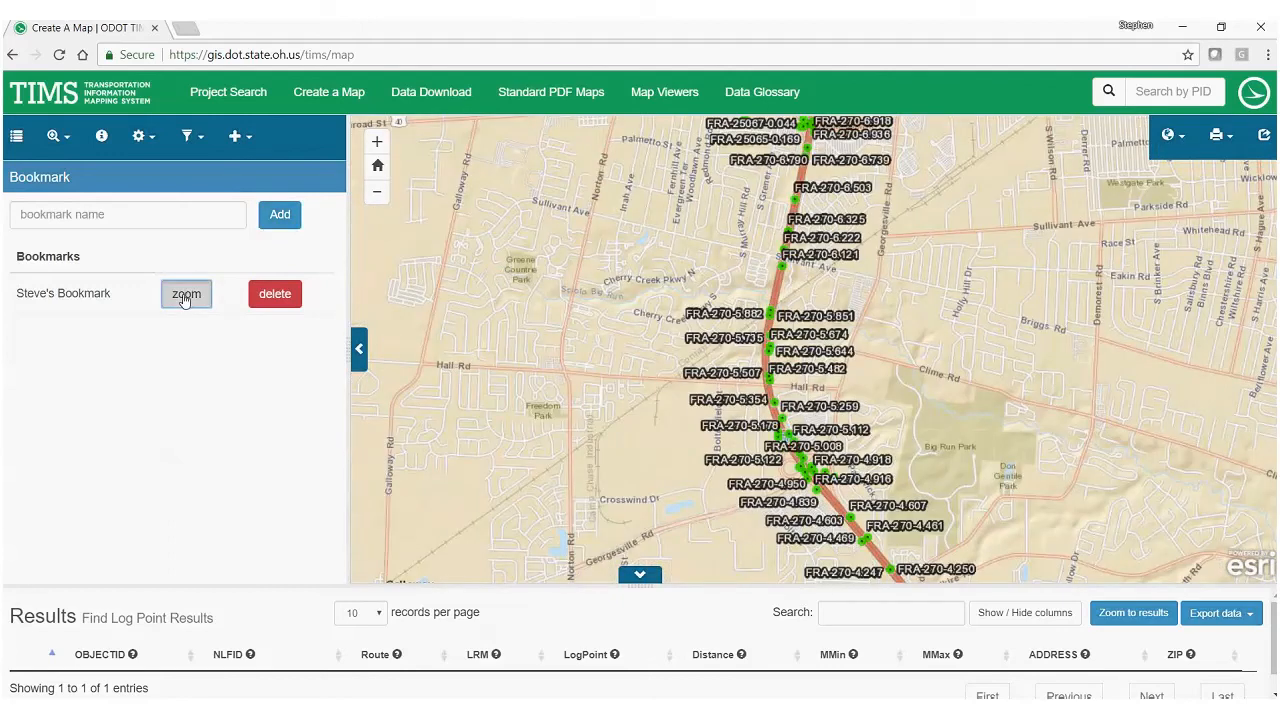
{"action": "left_click", "coordinate": [185, 300]}
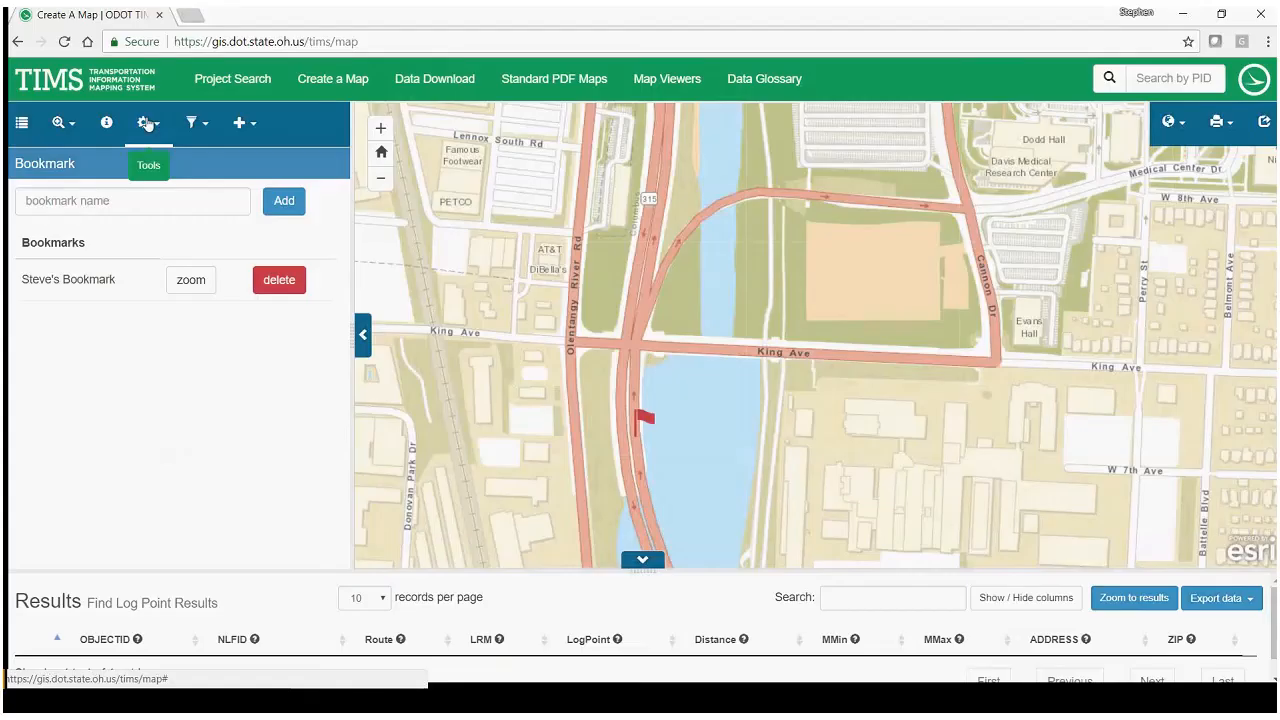
- Try the ODOT PathWeb tool and open the current map area in Dual Maps using Map Channel
{"action": "left_click", "coordinate": [146, 123]}
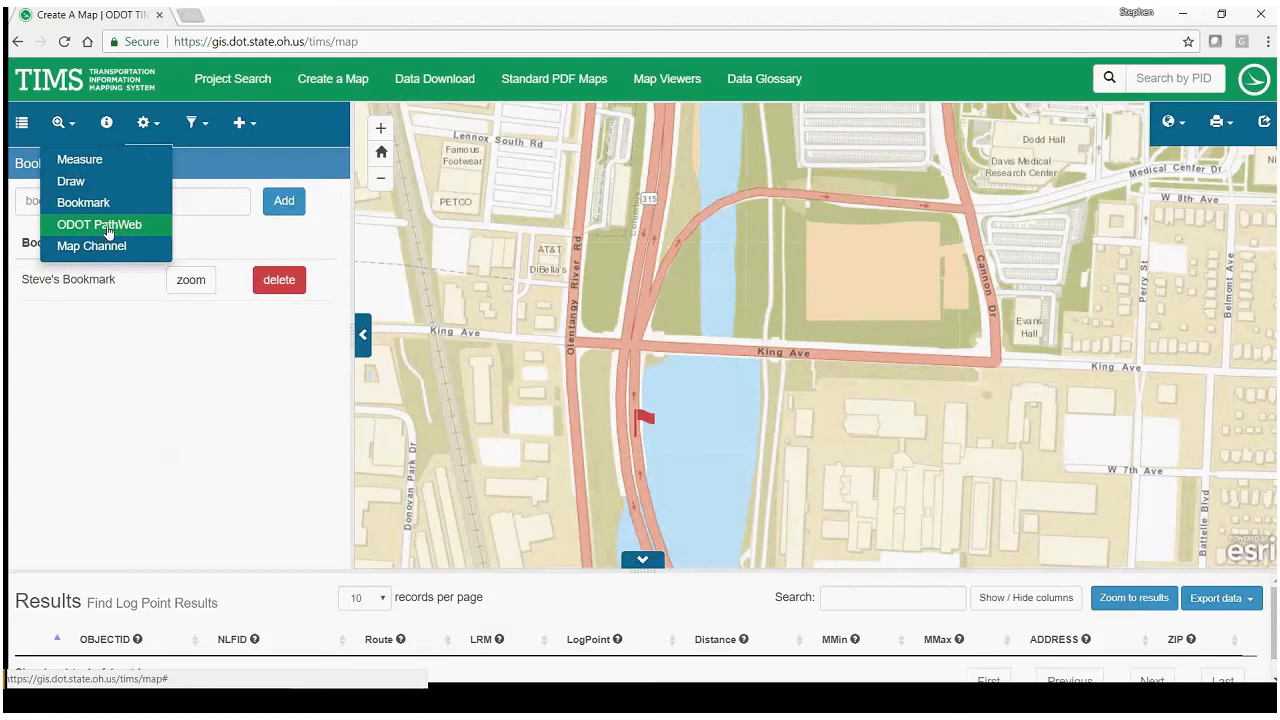
{"action": "left_click", "coordinate": [110, 230]}
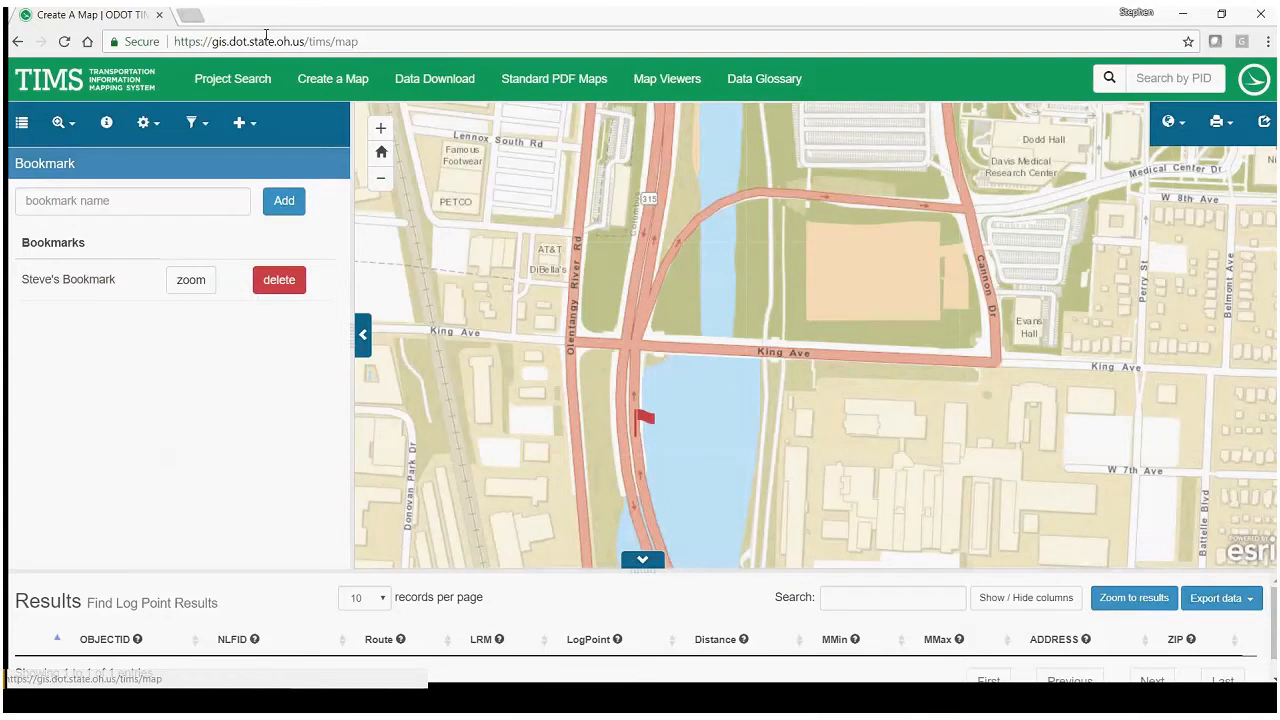
{"action": "left_click", "coordinate": [146, 124]}
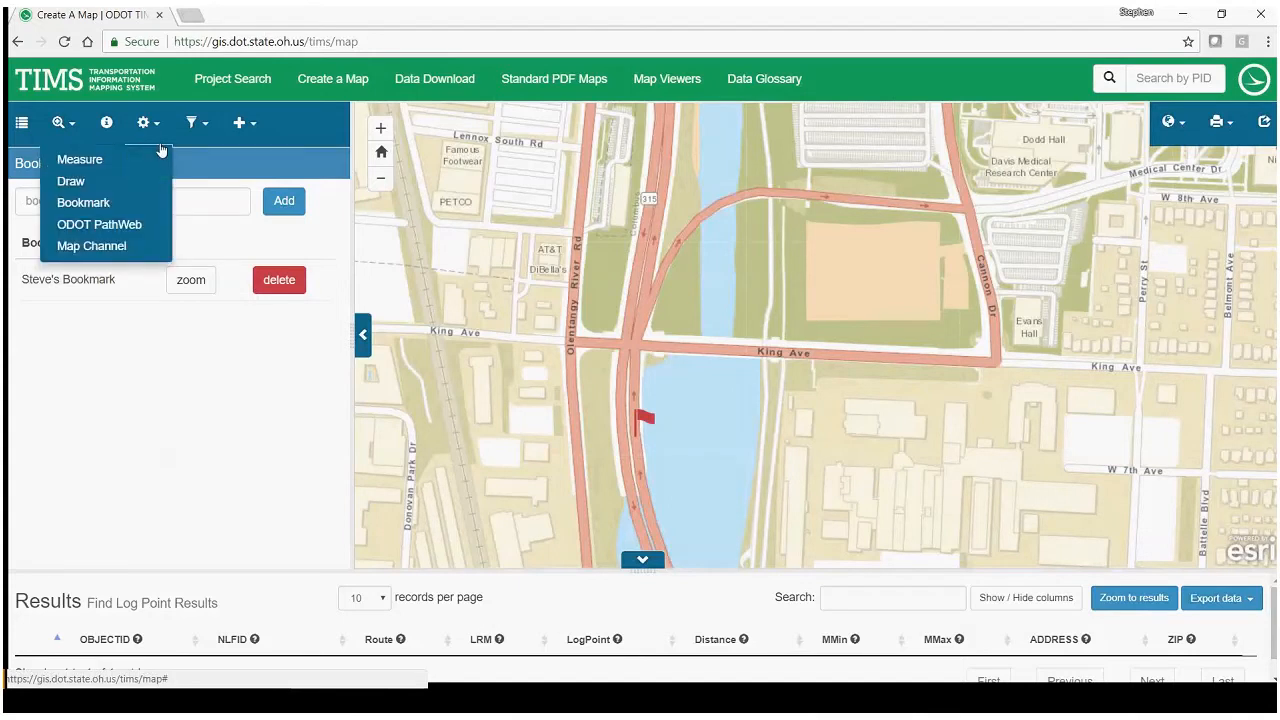
{"action": "left_click", "coordinate": [70, 247]}
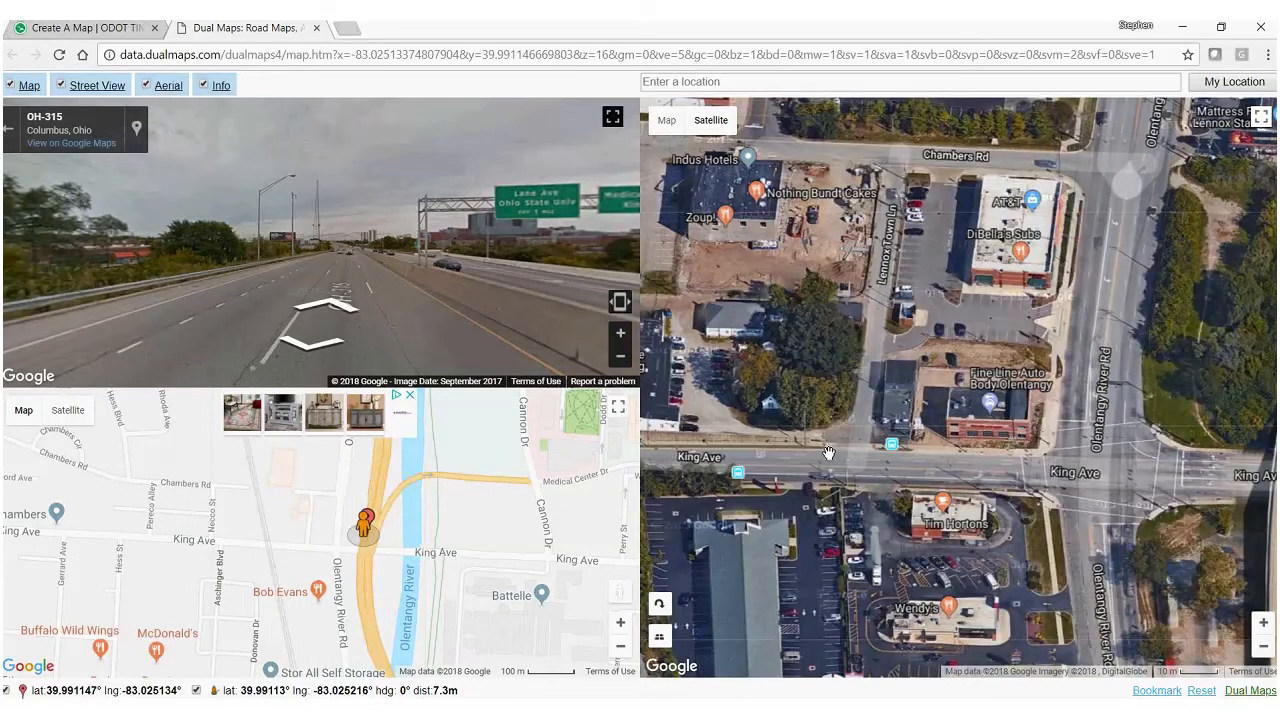
- Explore the aerial view near King Ave and travel along OH-315 in the street view, closing Dual Maps to return to TIMS
{"action": "left_click_drag", "start_coordinate": [828, 453], "coordinate": [768, 365]}
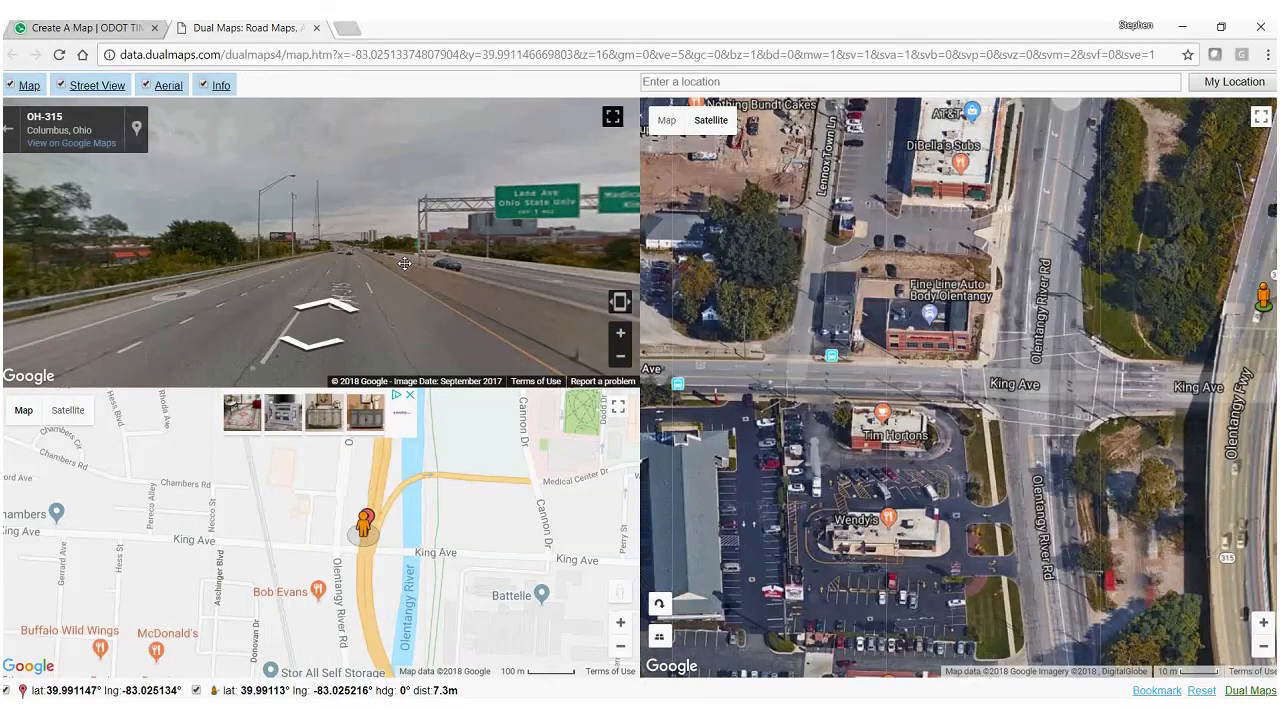
{"action": "left_click_drag", "start_coordinate": [404, 263], "coordinate": [335, 260]}
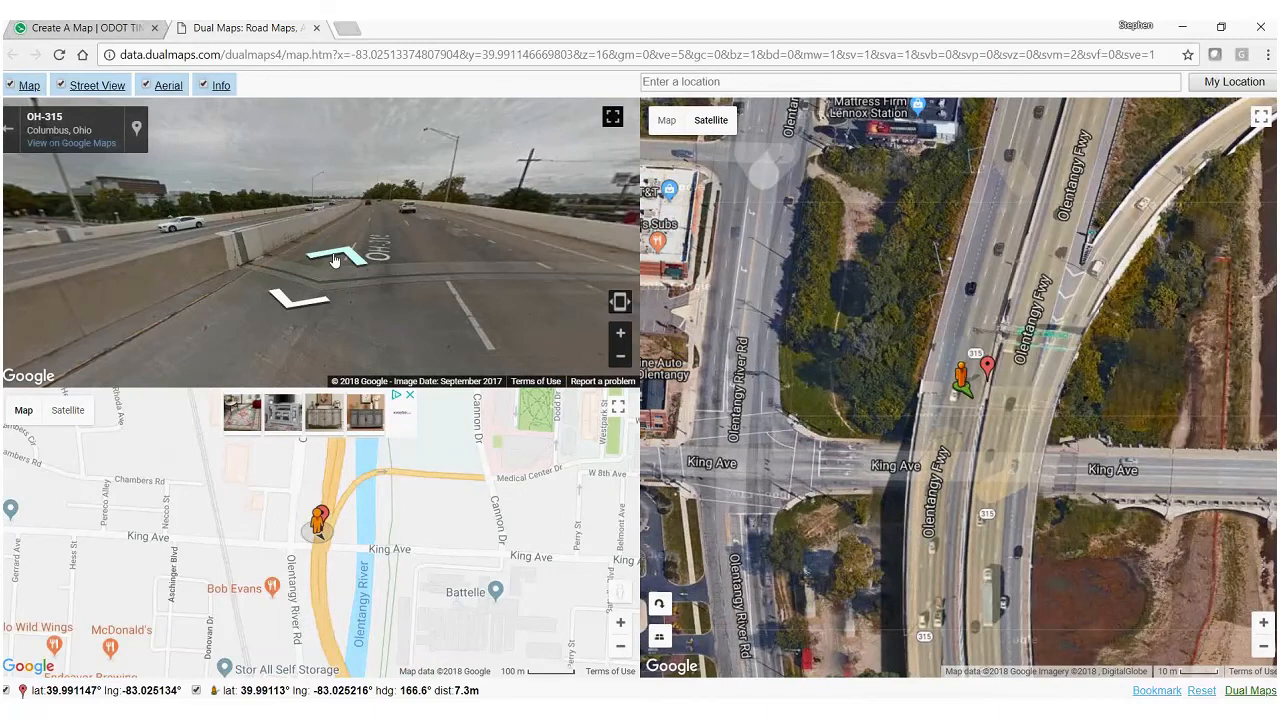
{"action": "left_click", "coordinate": [336, 259]}
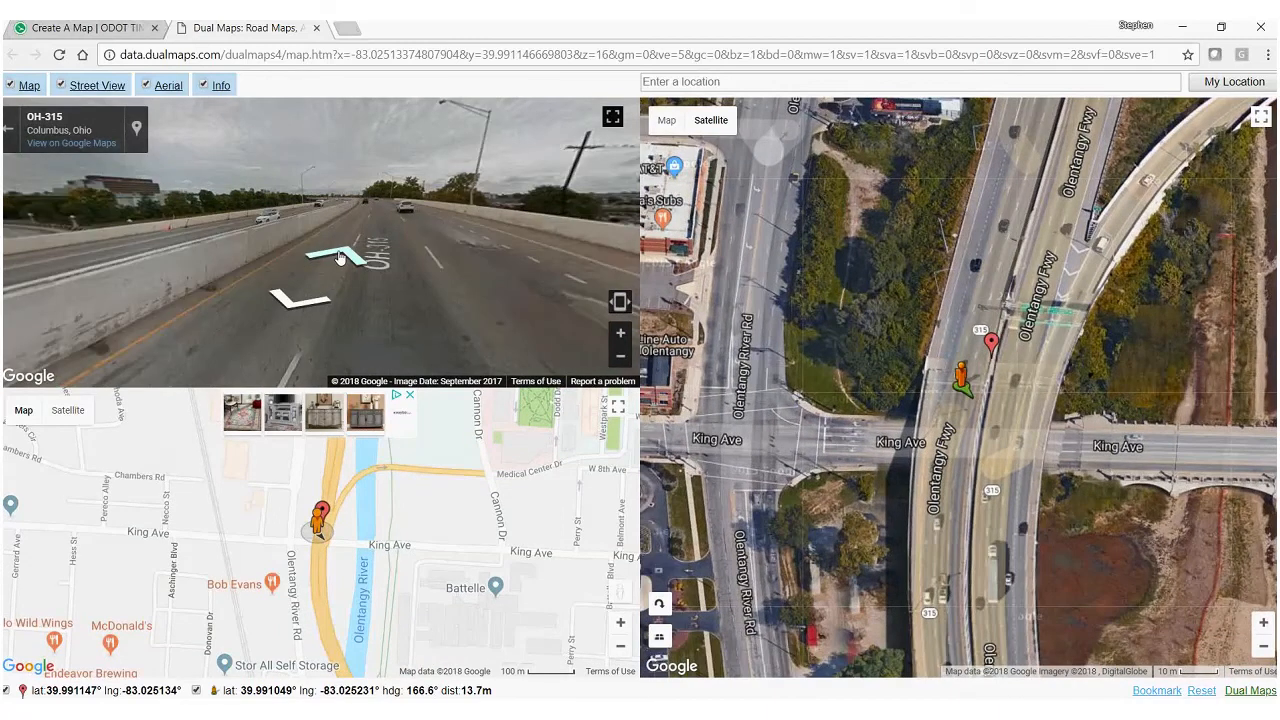
{"action": "left_click", "coordinate": [339, 258]}
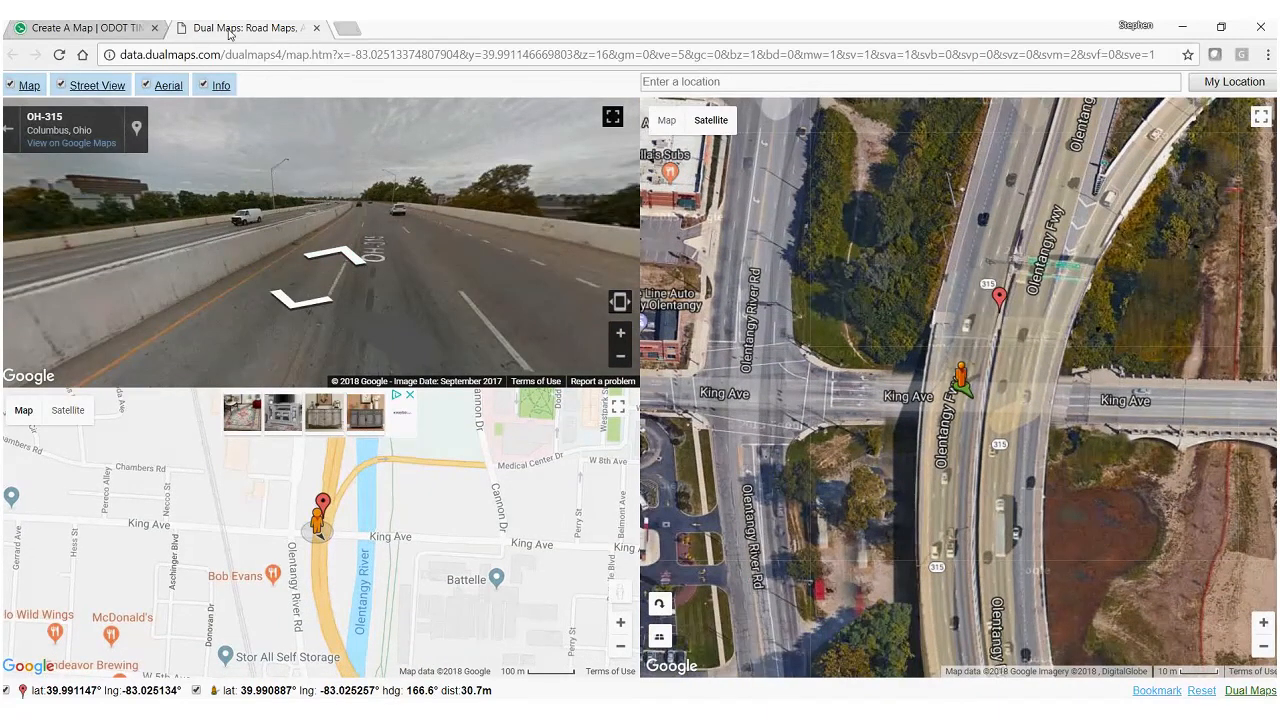
{"action": "middle_click", "coordinate": [229, 35]}
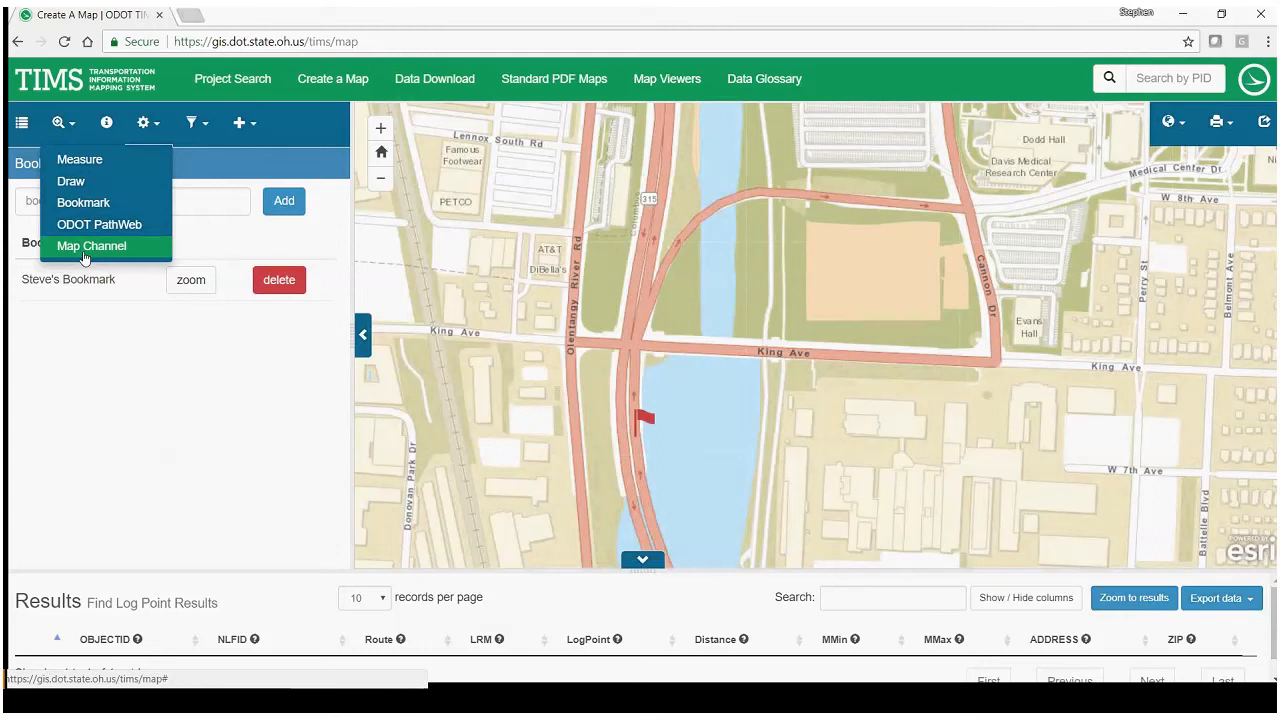
{"action": "left_click", "coordinate": [126, 362]}
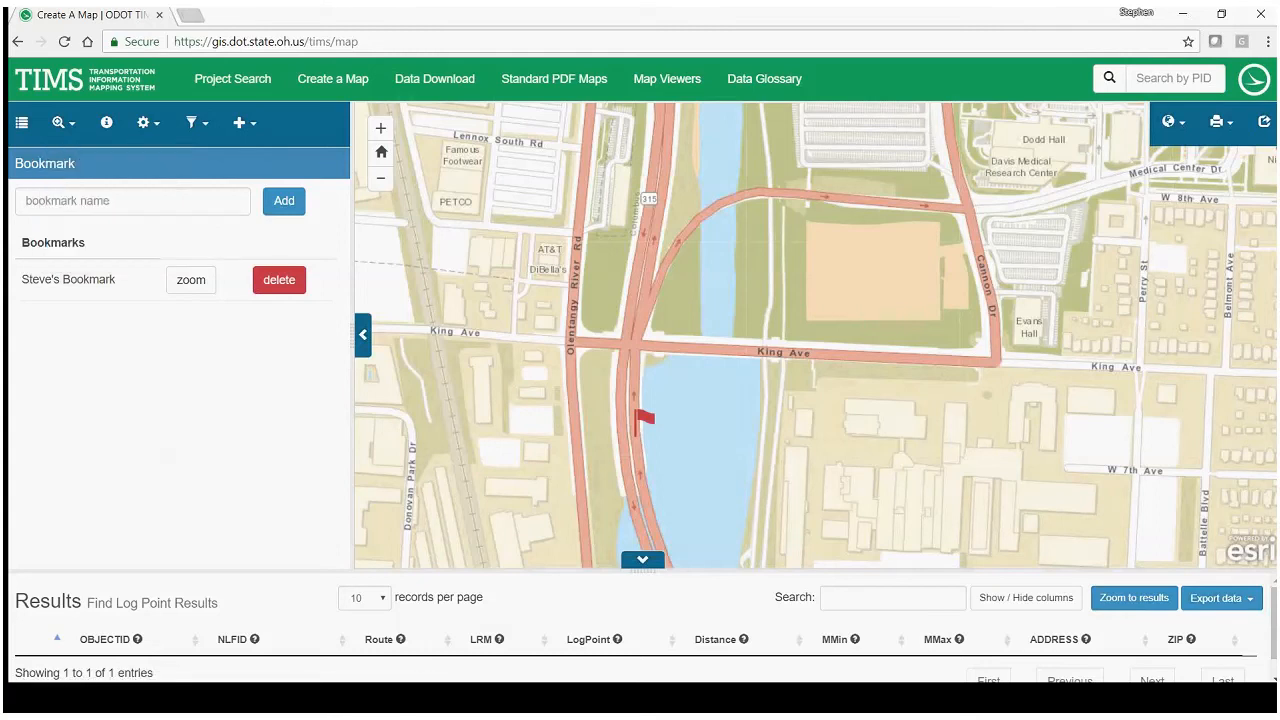
- Review the data types that can be added to the map and open the Shapefile upload tool
{"action": "left_click", "coordinate": [242, 128]}
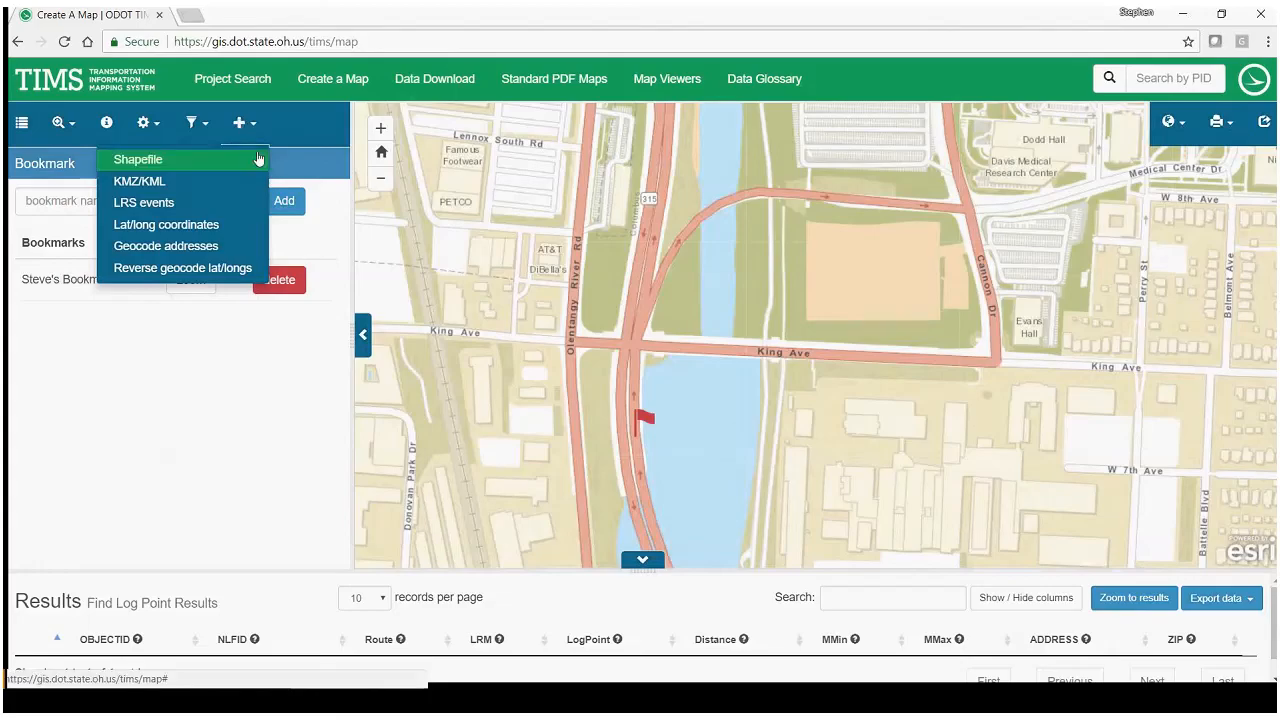
{"action": "left_click", "coordinate": [241, 128]}
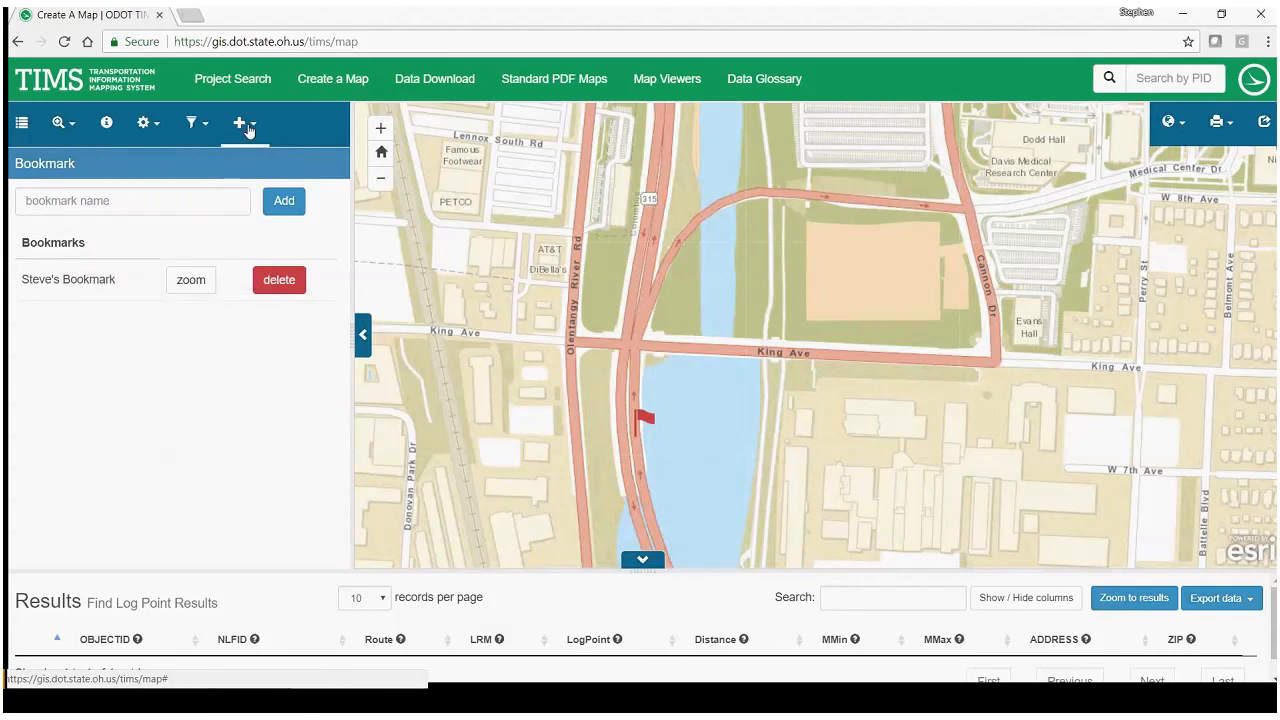
{"action": "left_click", "coordinate": [248, 131]}
{"action": "left_click", "coordinate": [158, 160]}
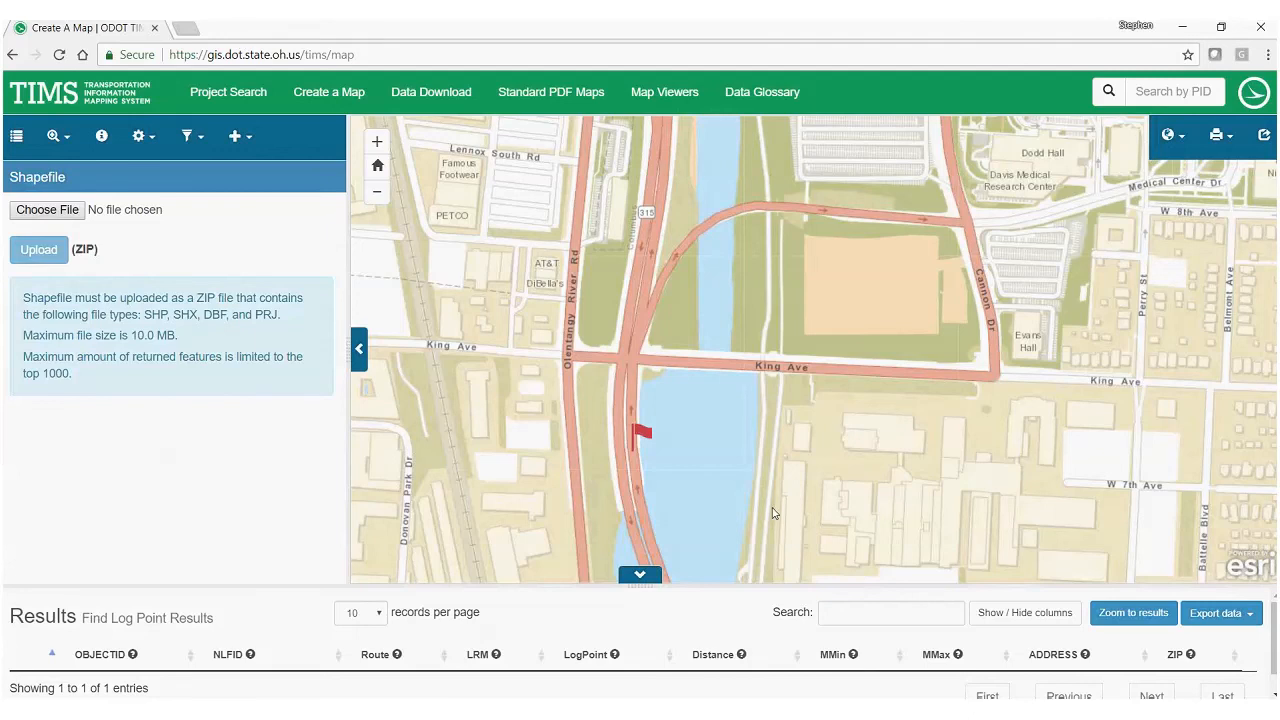
- Review the available map print sizes and browse the Assets group in the layers list
{"action": "left_click_drag", "start_coordinate": [772, 513], "coordinate": [654, 331]}
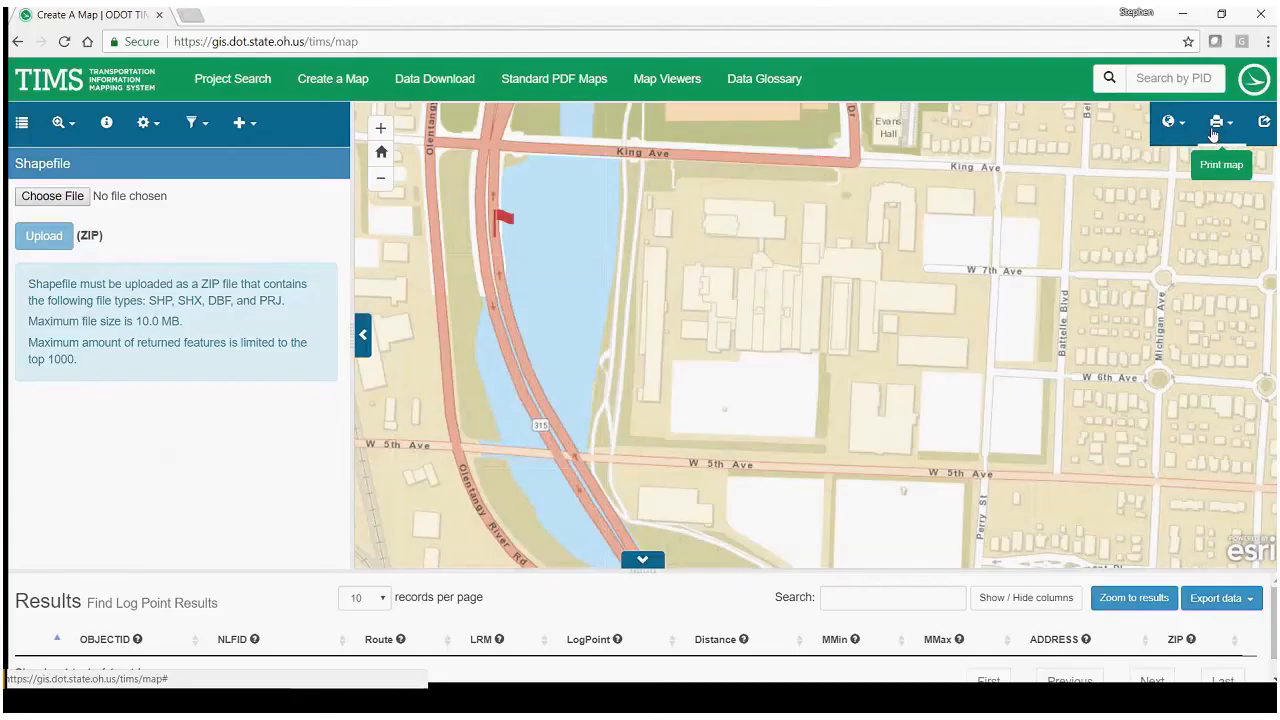
{"action": "left_click", "coordinate": [1216, 122]}
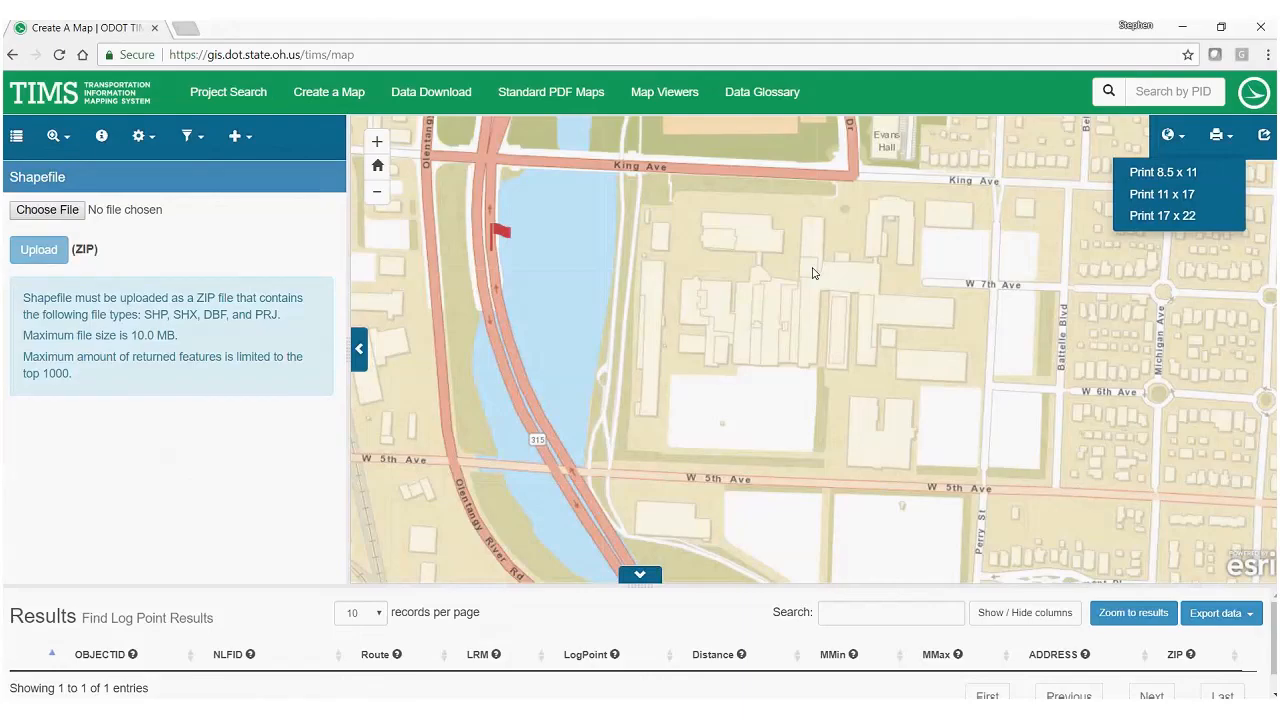
{"action": "left_click", "coordinate": [16, 135]}
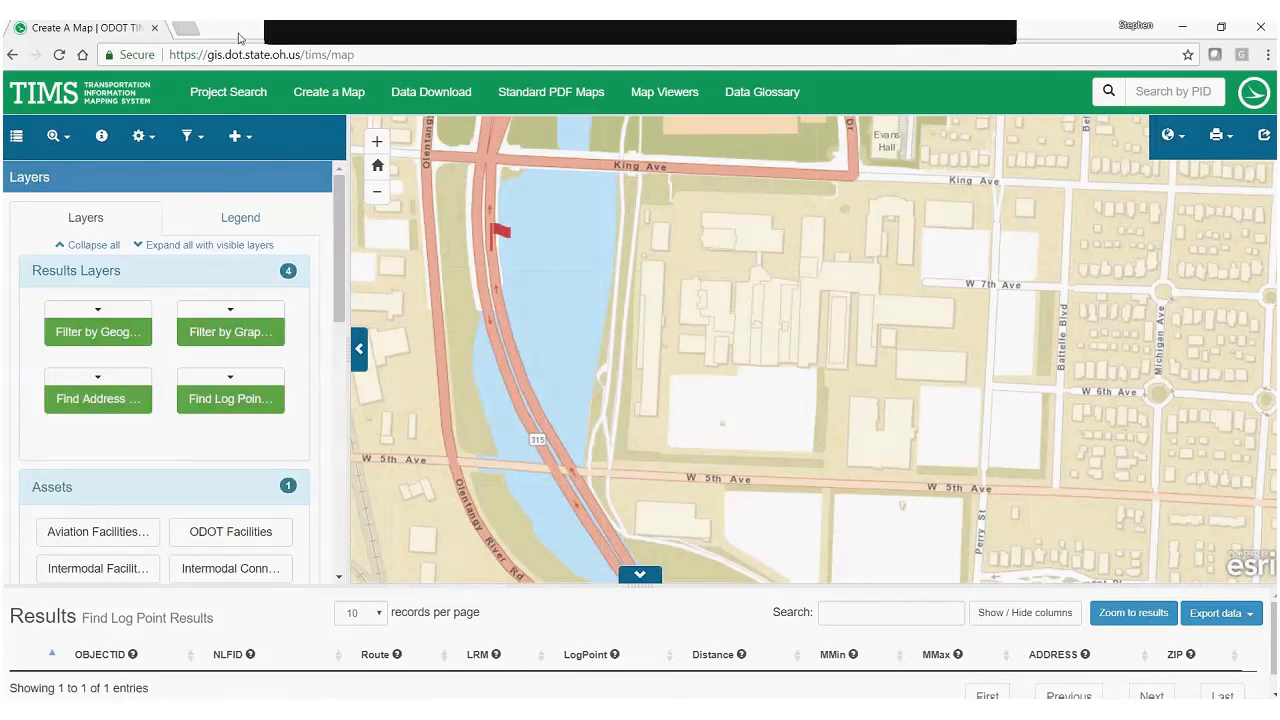
{"action": "scroll", "coordinate": [114, 463], "scroll_direction": "down", "scroll_amount": 5}
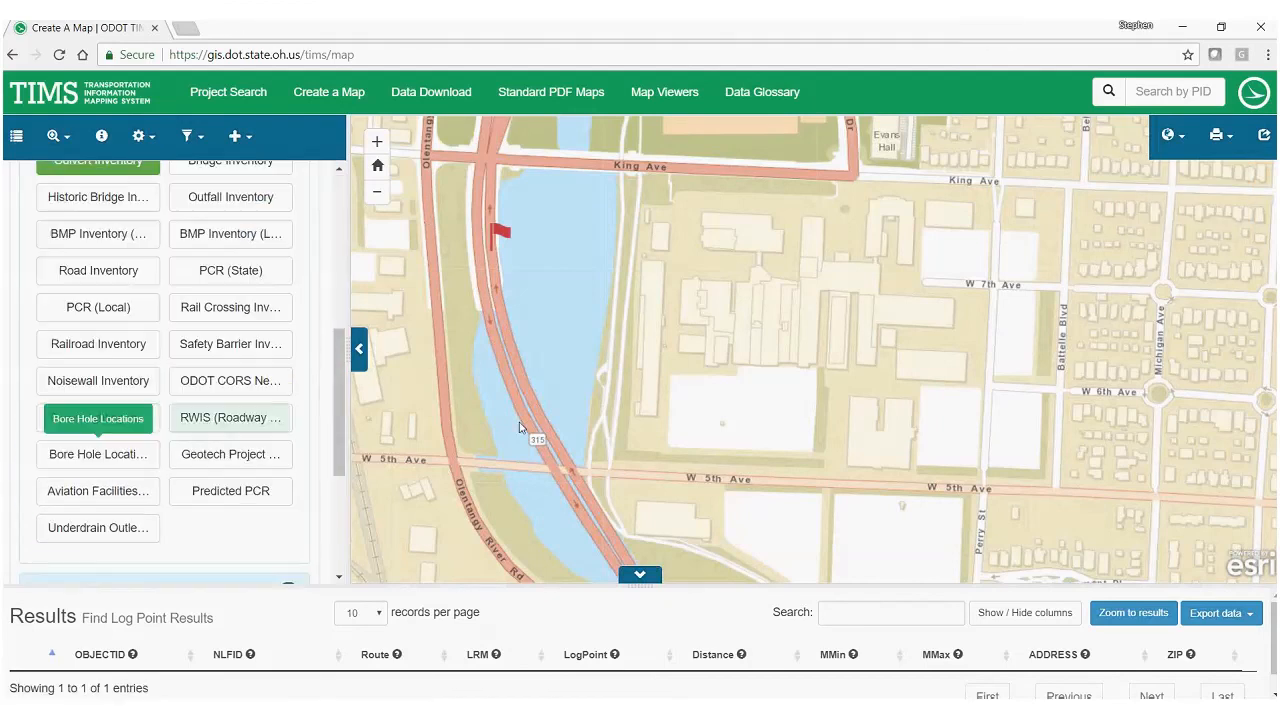
{"action": "scroll", "coordinate": [508, 330], "scroll_direction": "down", "scroll_amount": 3}
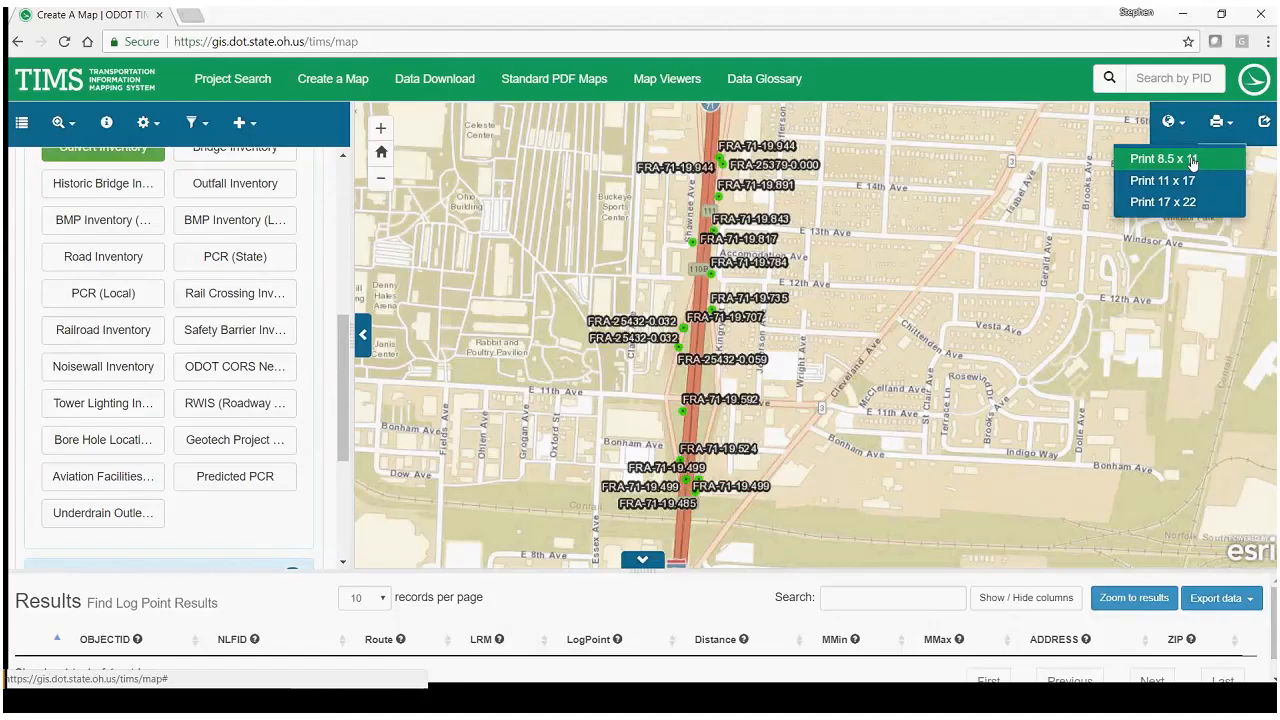
- Print the culvert map view along I-71 at 8.5 x 11 and look over the generated PDF
{"action": "left_click", "coordinate": [1192, 163]}
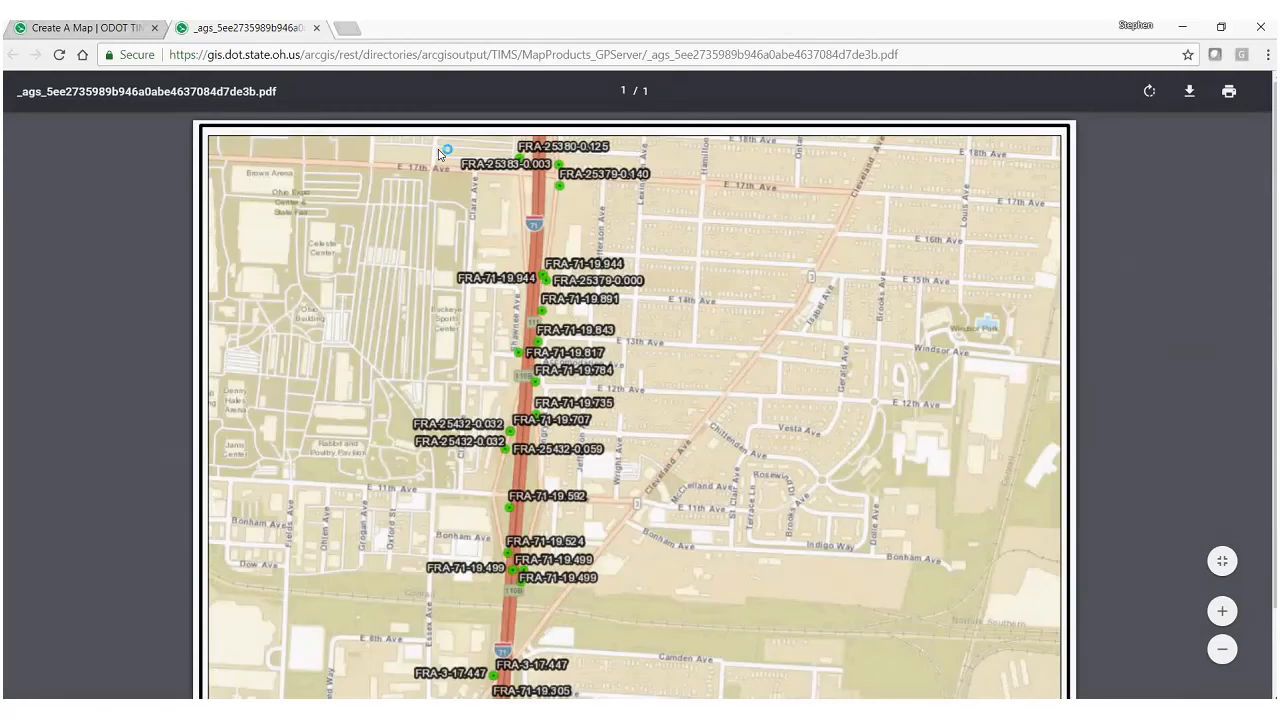
{"action": "scroll", "coordinate": [440, 153], "scroll_direction": "down", "scroll_amount": 1}
{"action": "scroll", "coordinate": [423, 343], "scroll_direction": "up", "scroll_amount": 1}
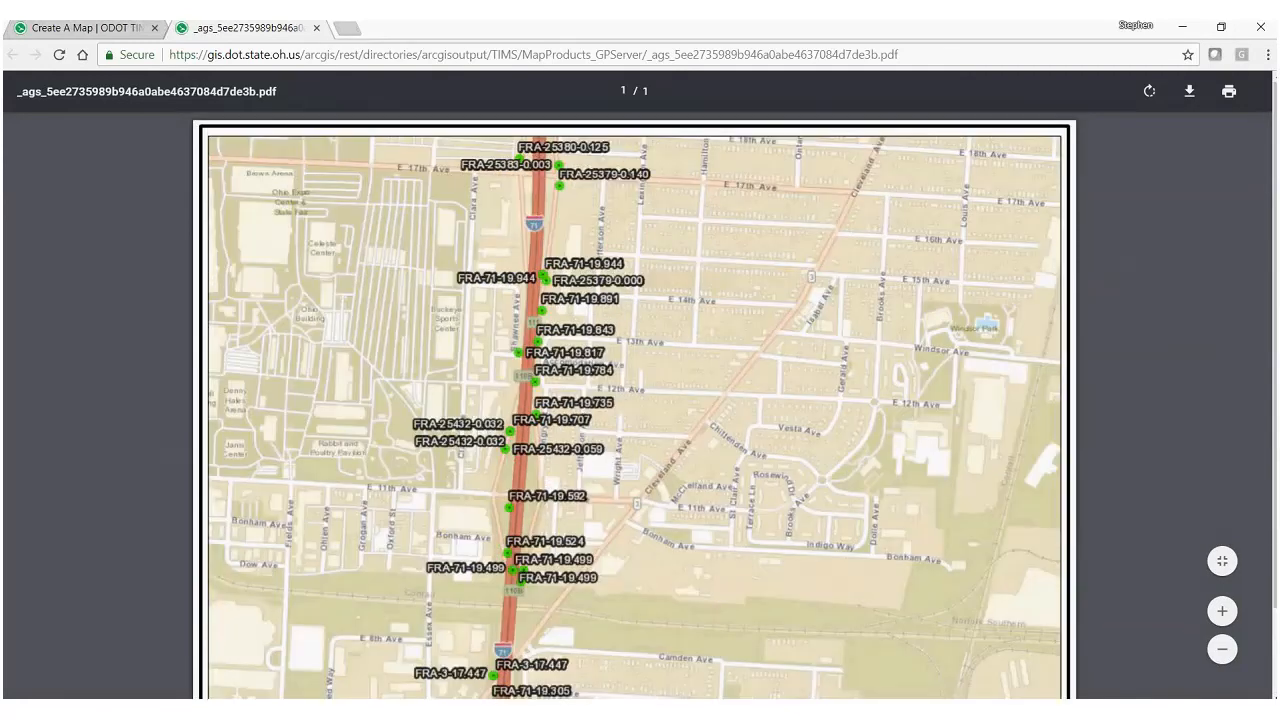
- Return to the TIMS map, generate a share URL for the current view and copy it
{"action": "left_click", "coordinate": [92, 29]}
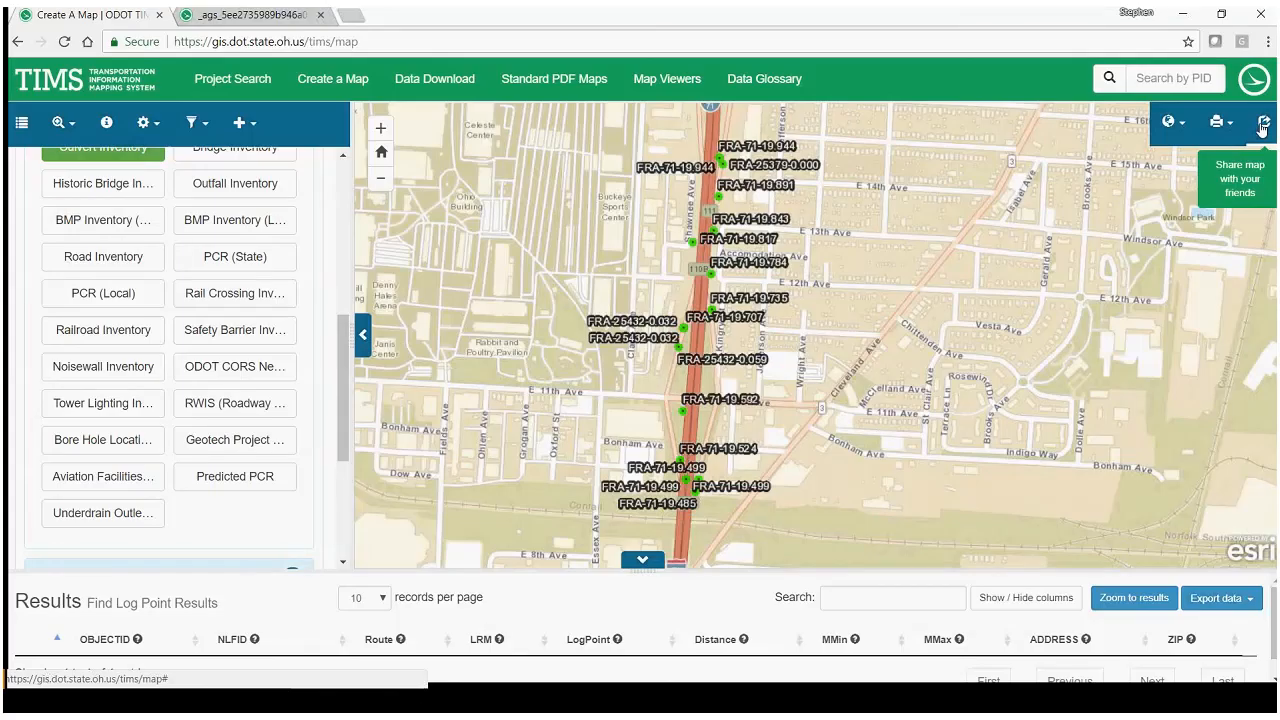
{"action": "left_click", "coordinate": [1262, 124]}
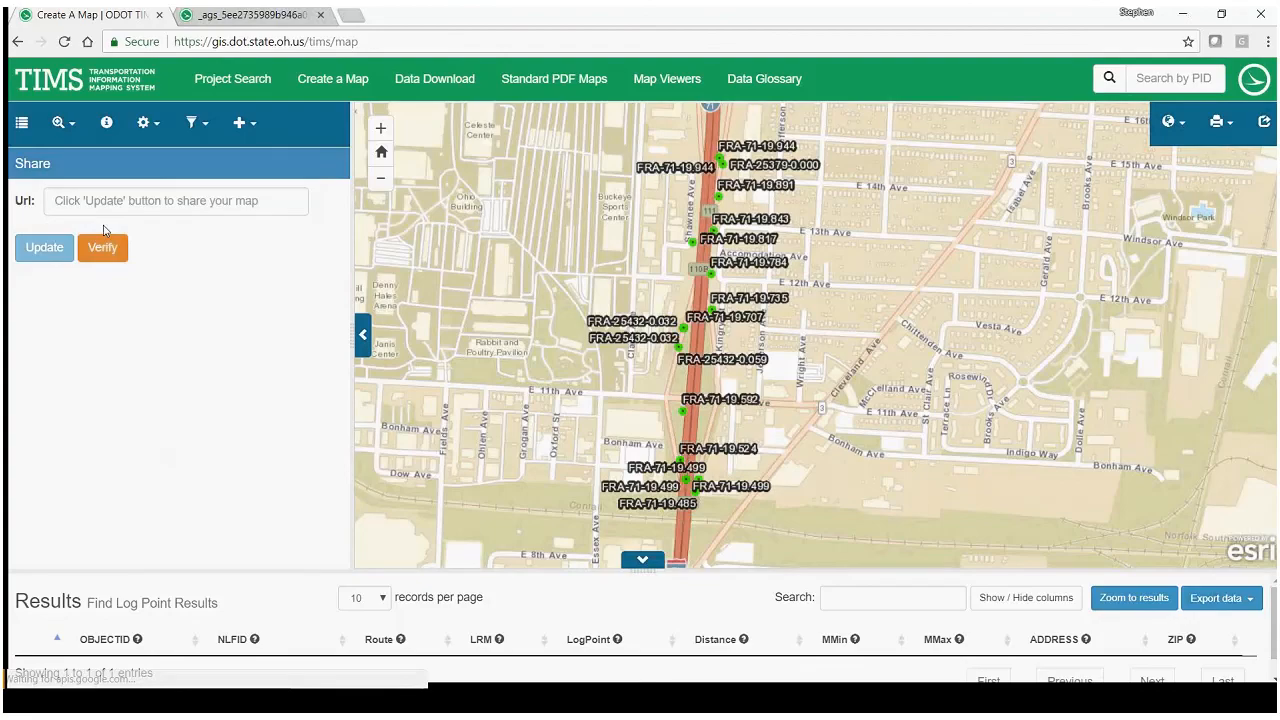
{"action": "left_click", "coordinate": [44, 247]}
{"action": "right_click", "coordinate": [140, 204]}
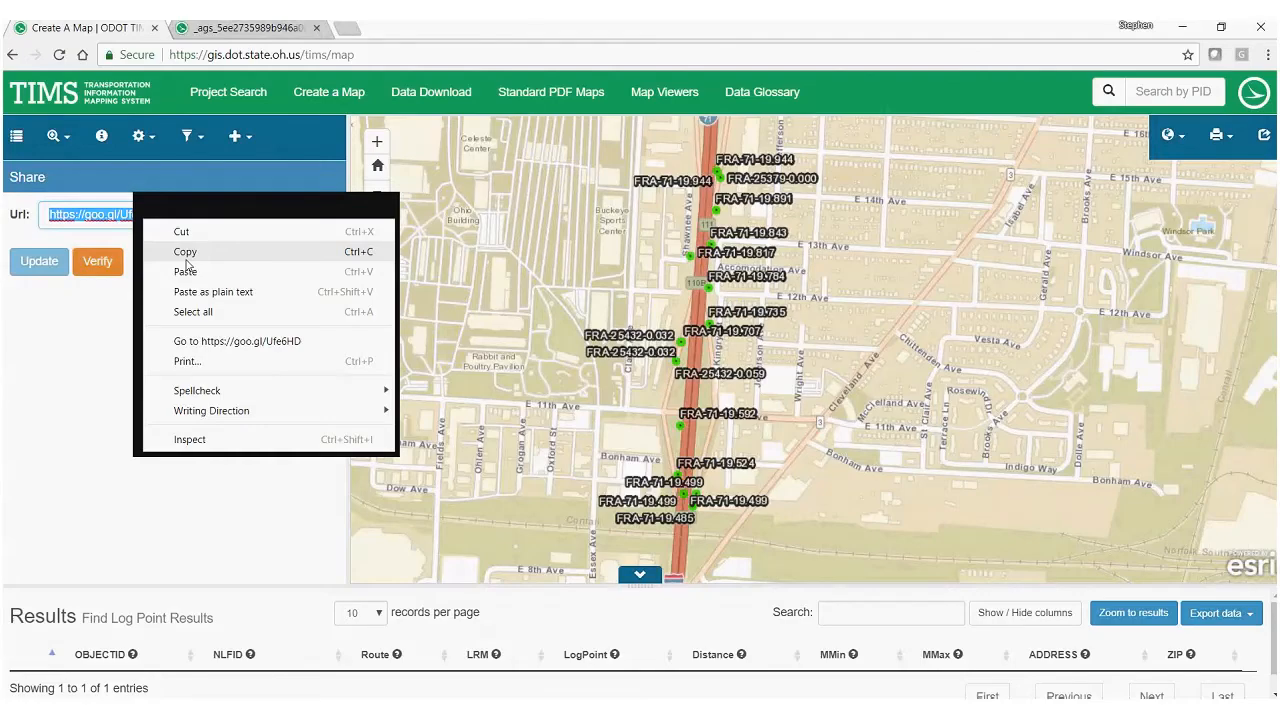
{"action": "left_click", "coordinate": [186, 258]}
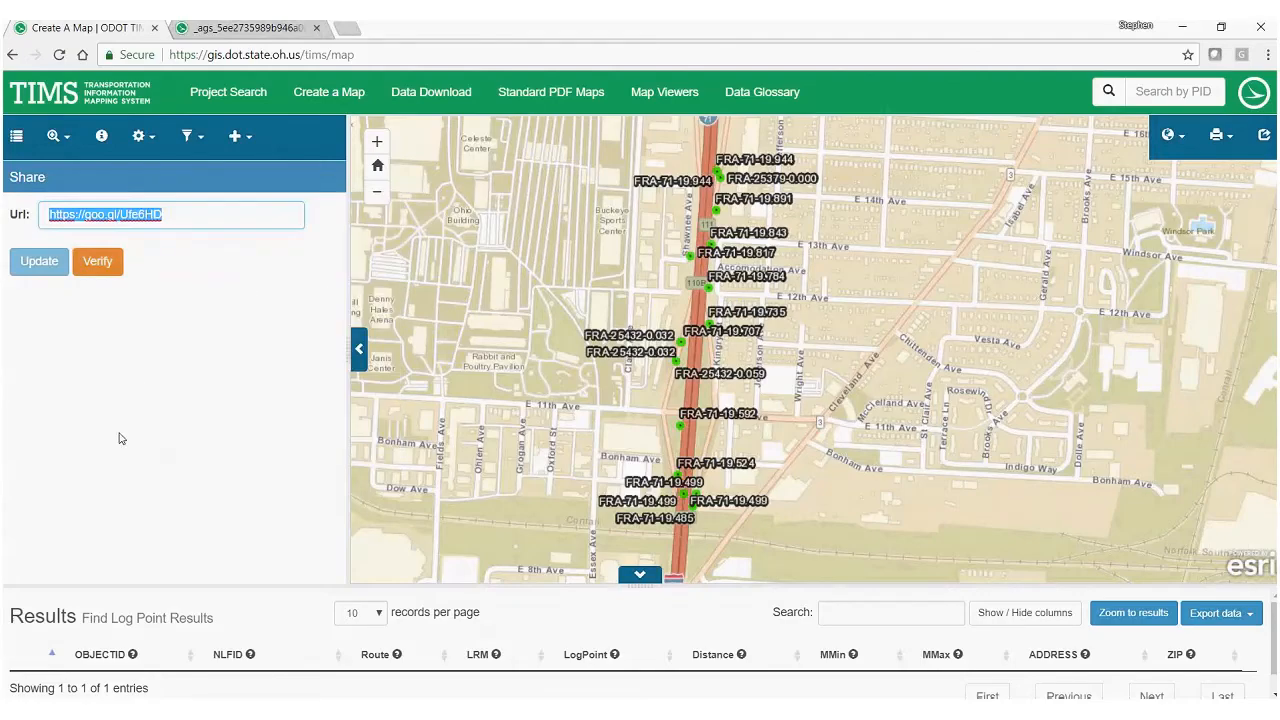
- Open the copied share URL in a new browser tab and expand the shared map's Assets layer group
{"action": "left_click", "coordinate": [347, 28]}
{"action": "right_click", "coordinate": [346, 54]}
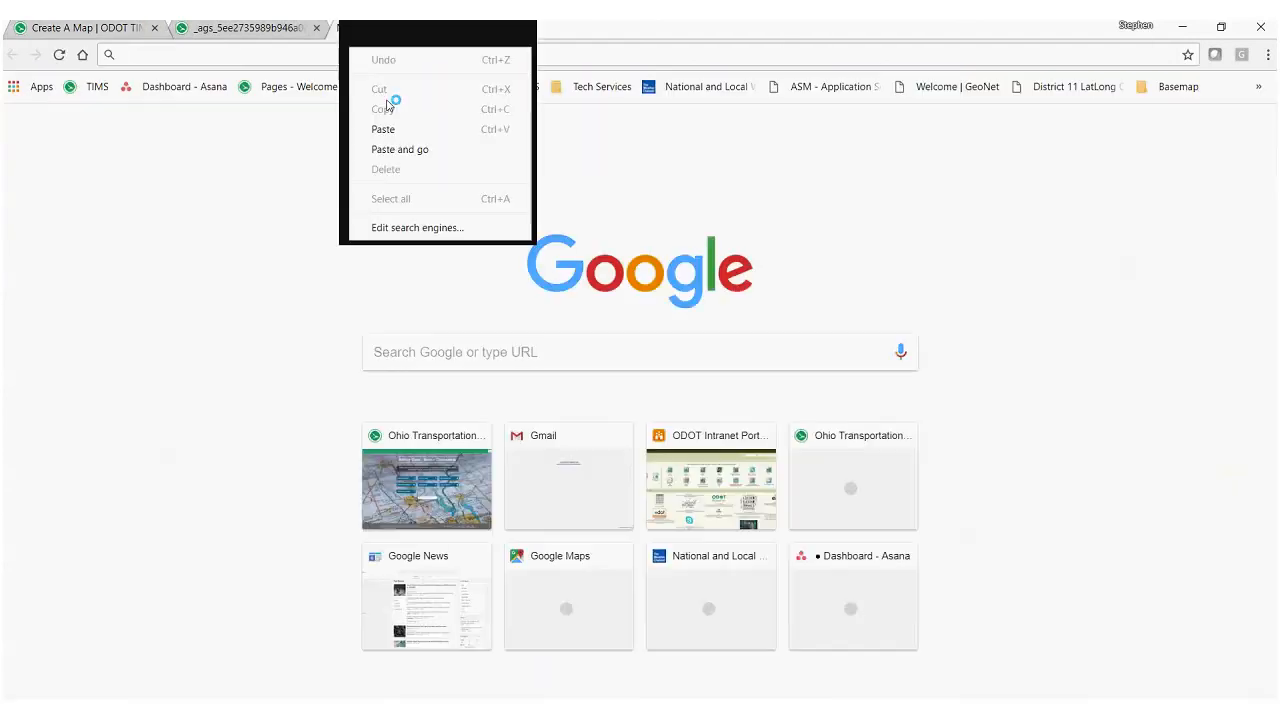
{"action": "left_click", "coordinate": [399, 149]}
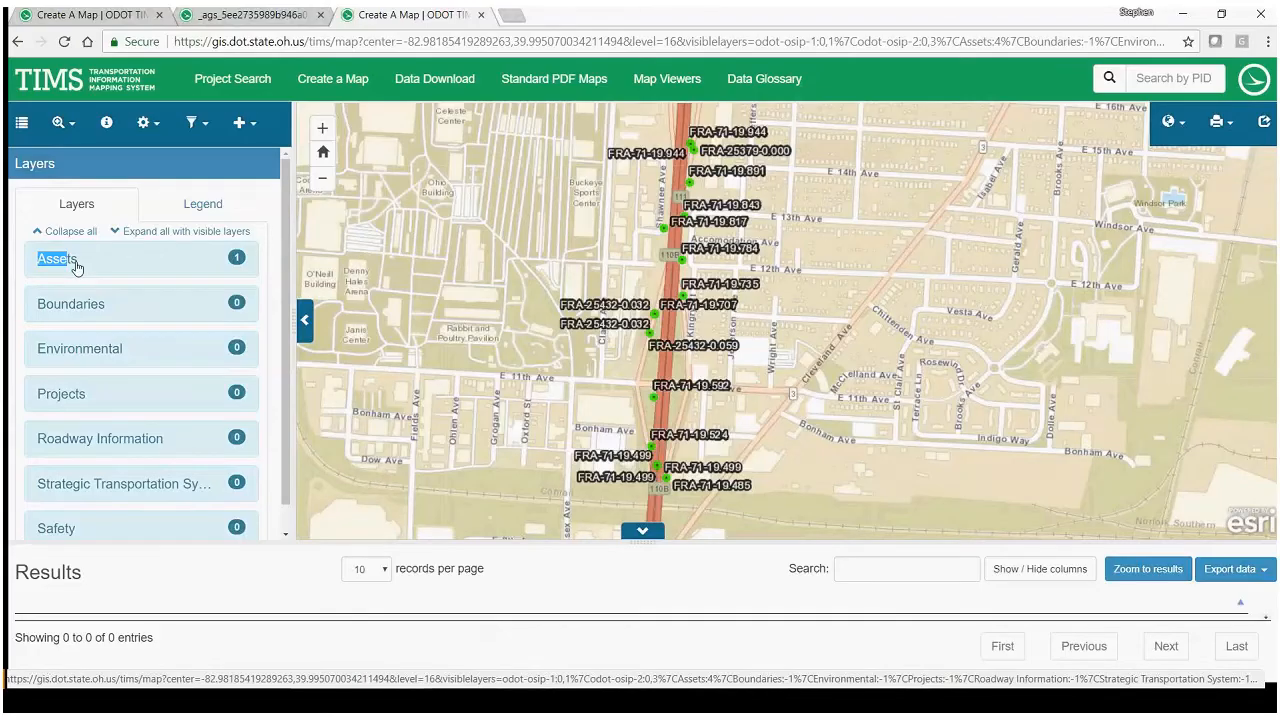
{"action": "left_click", "coordinate": [75, 267]}
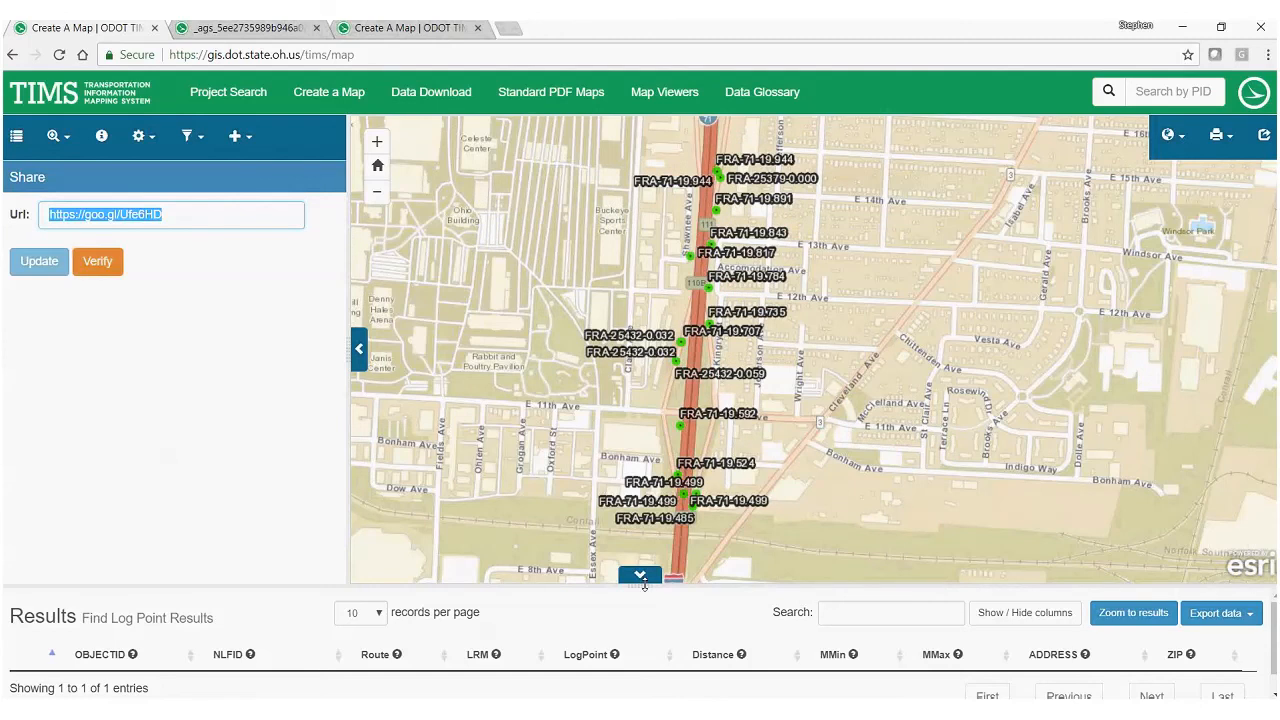
- Enlarge the Results area of the original map to view the log point record, and shrink it again
{"action": "left_click_drag", "start_coordinate": [645, 587], "coordinate": [636, 496]}
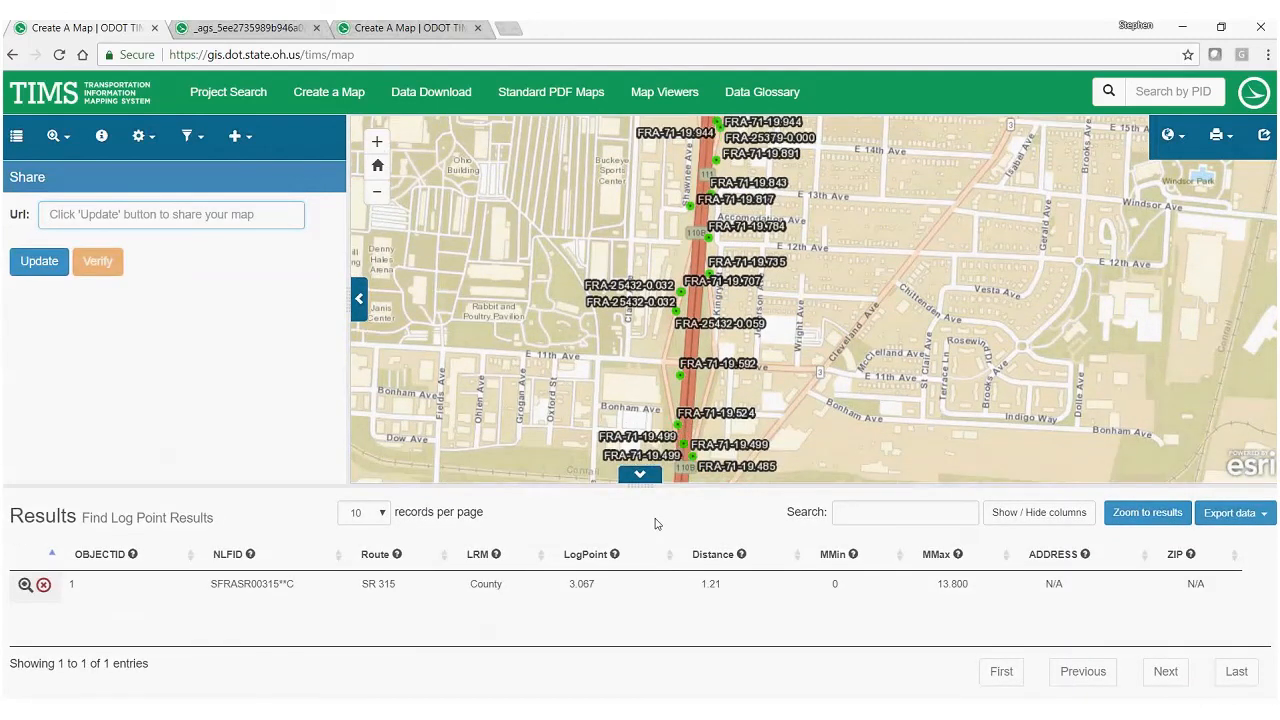
{"action": "left_click_drag", "start_coordinate": [640, 492], "coordinate": [662, 555]}
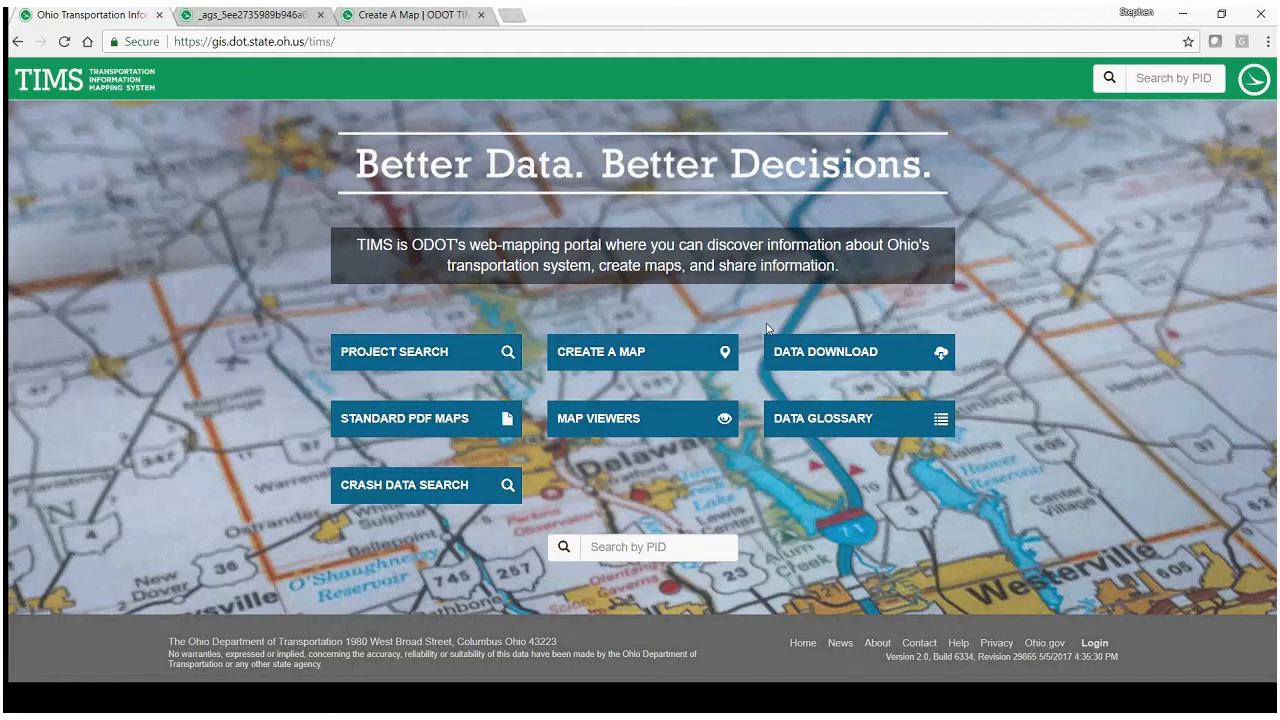
- Open the Data Download page, select Tower Lighting Inventory under Assets and review the export formats
{"action": "left_click", "coordinate": [866, 358]}
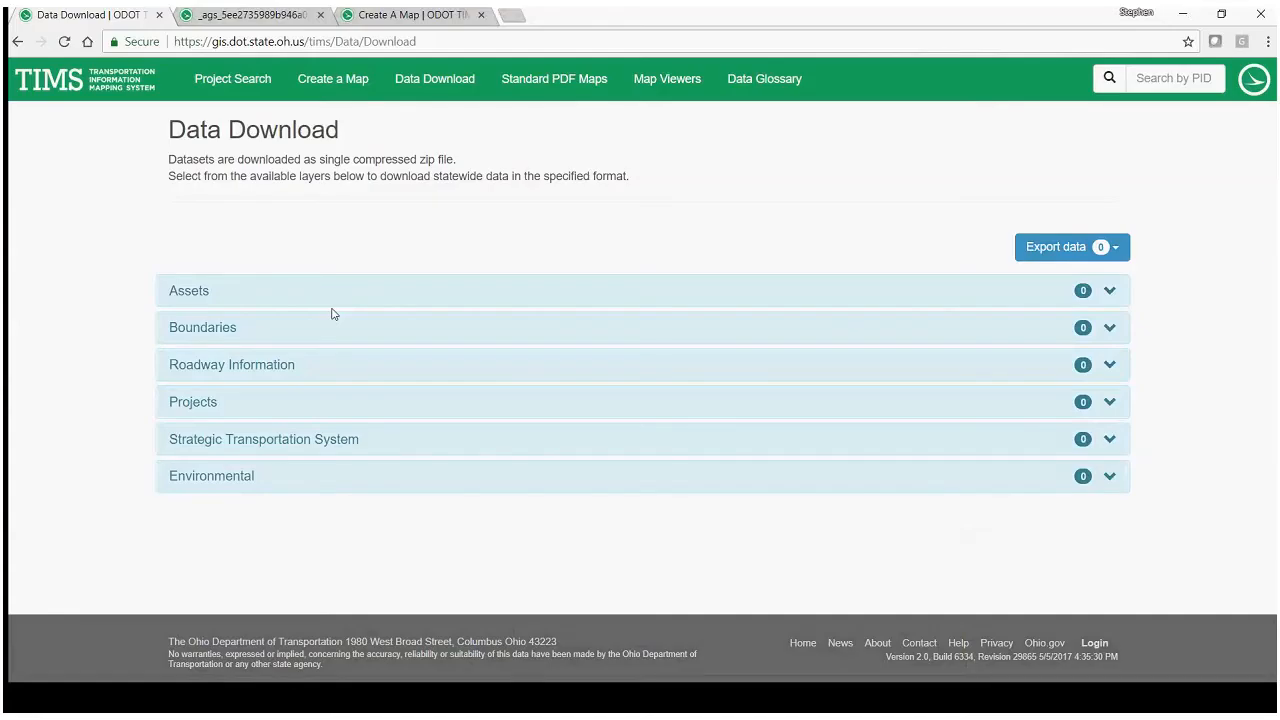
{"action": "left_click", "coordinate": [400, 300]}
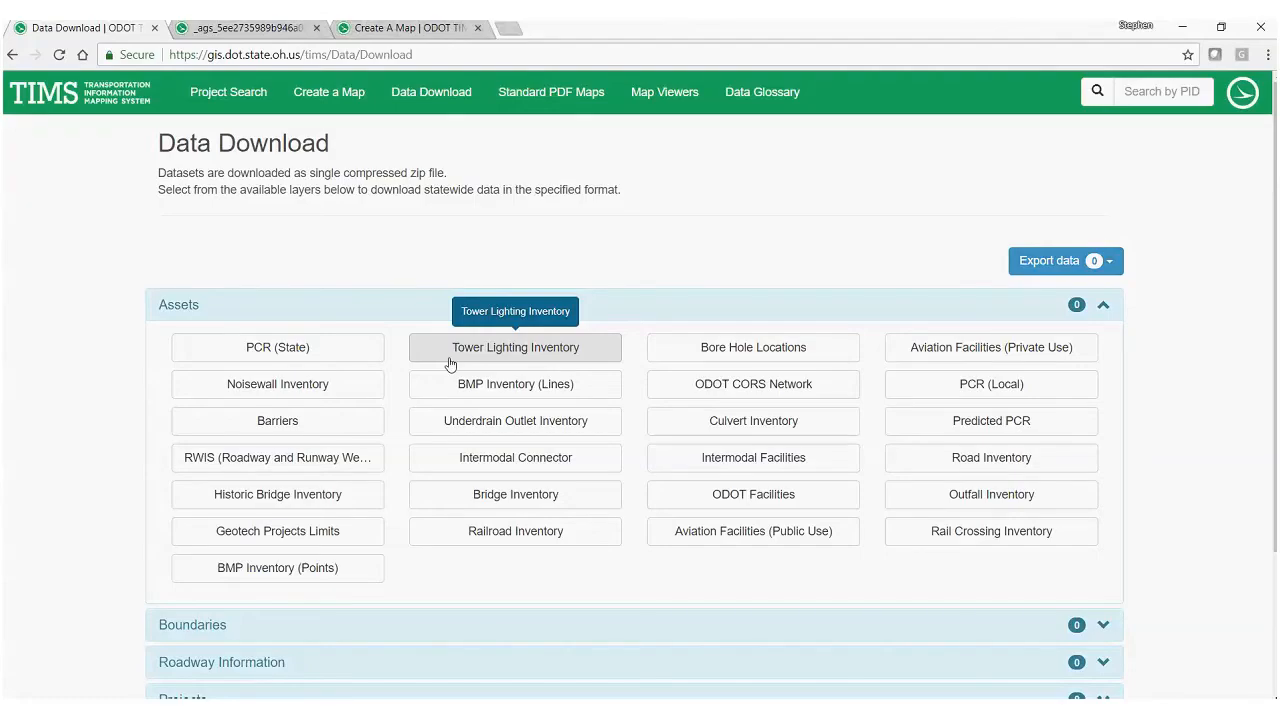
{"action": "left_click", "coordinate": [450, 356]}
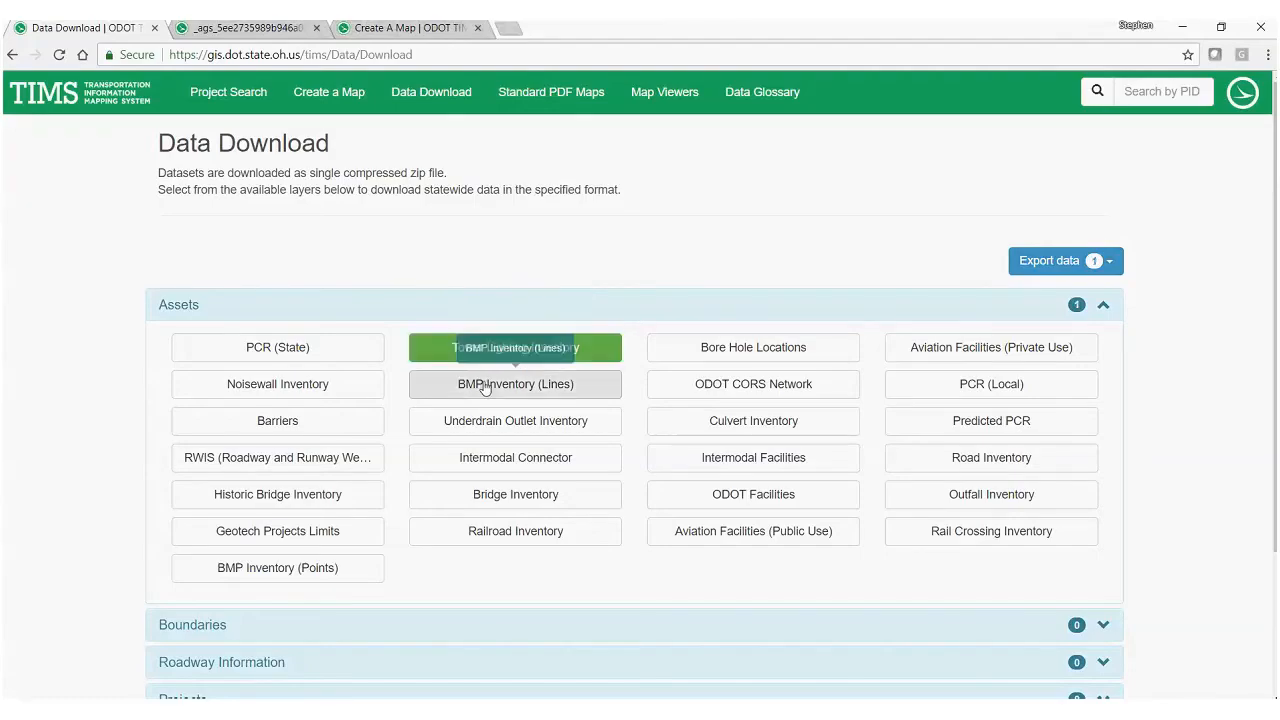
{"action": "left_click", "coordinate": [1050, 260]}
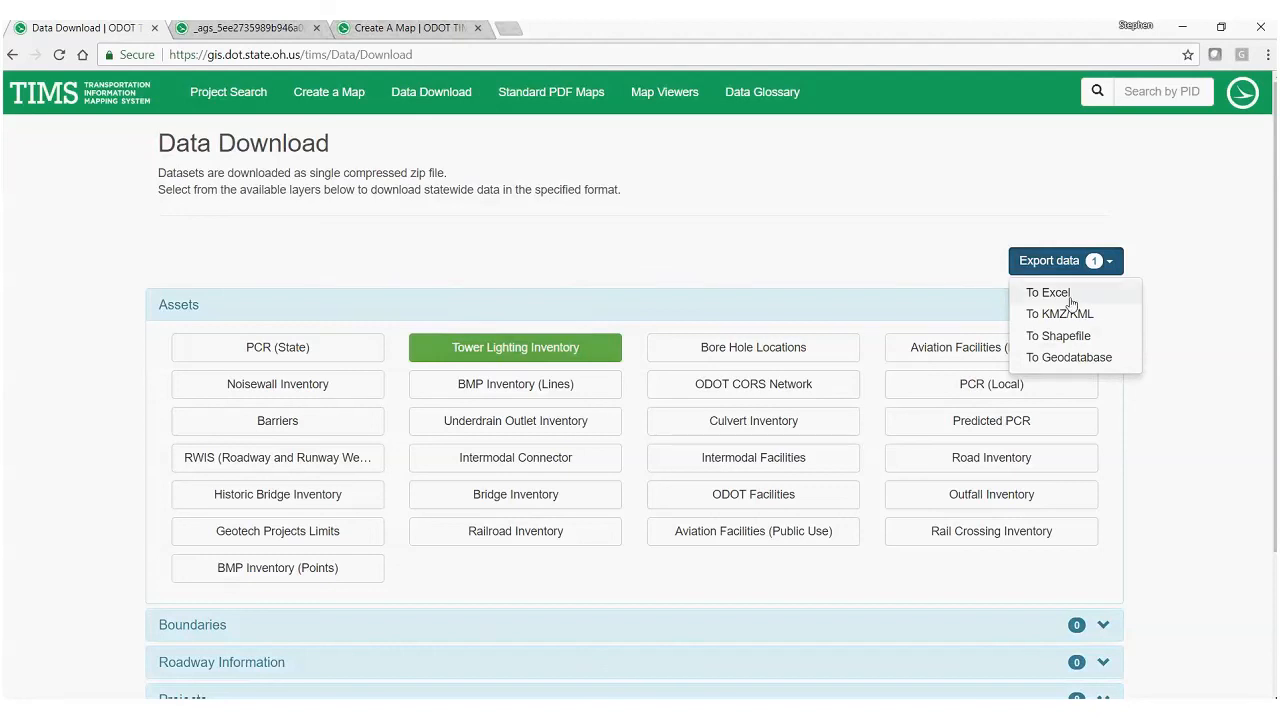
- Add ODOT CORS Network, Underdrain Outlet Inventory, Culvert Inventory, Intermodal Connector and Intermodal Facilities to the download selection, check the export formats and collapse Assets
{"action": "left_click", "coordinate": [674, 383]}
{"action": "left_click", "coordinate": [543, 424]}
{"action": "left_click", "coordinate": [531, 458]}
{"action": "left_click", "coordinate": [706, 452]}
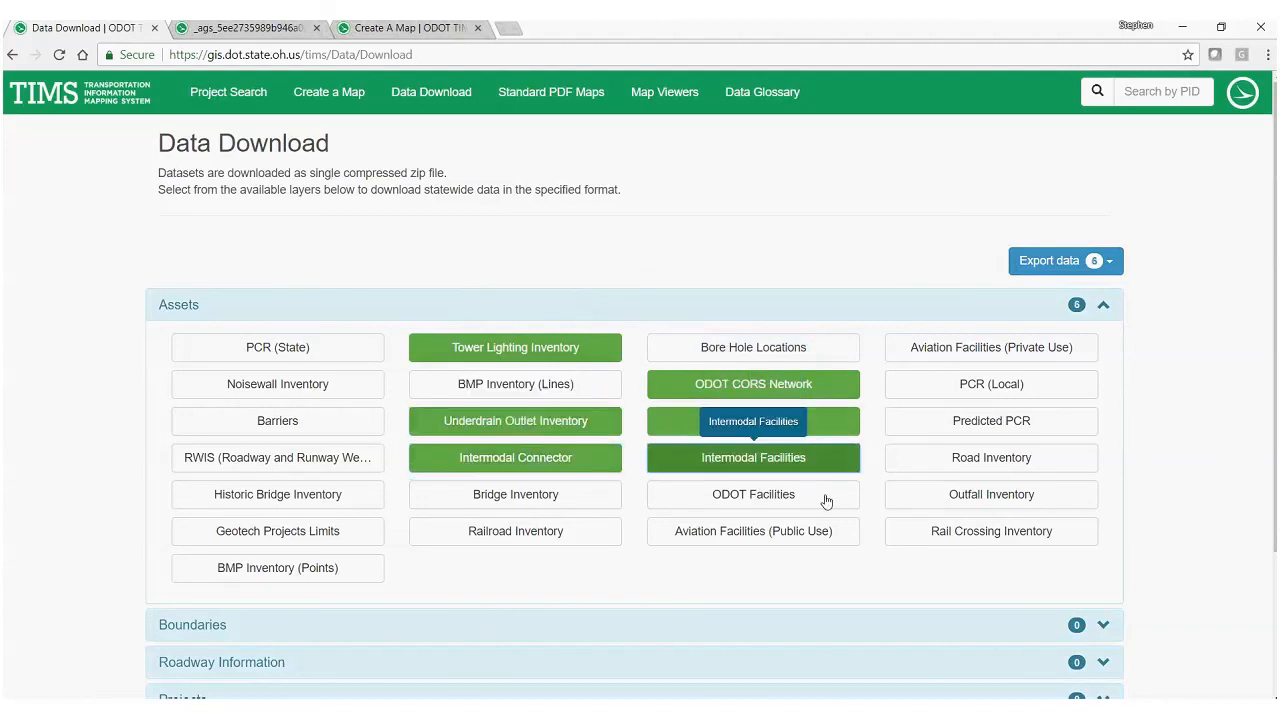
{"action": "left_click", "coordinate": [1049, 261]}
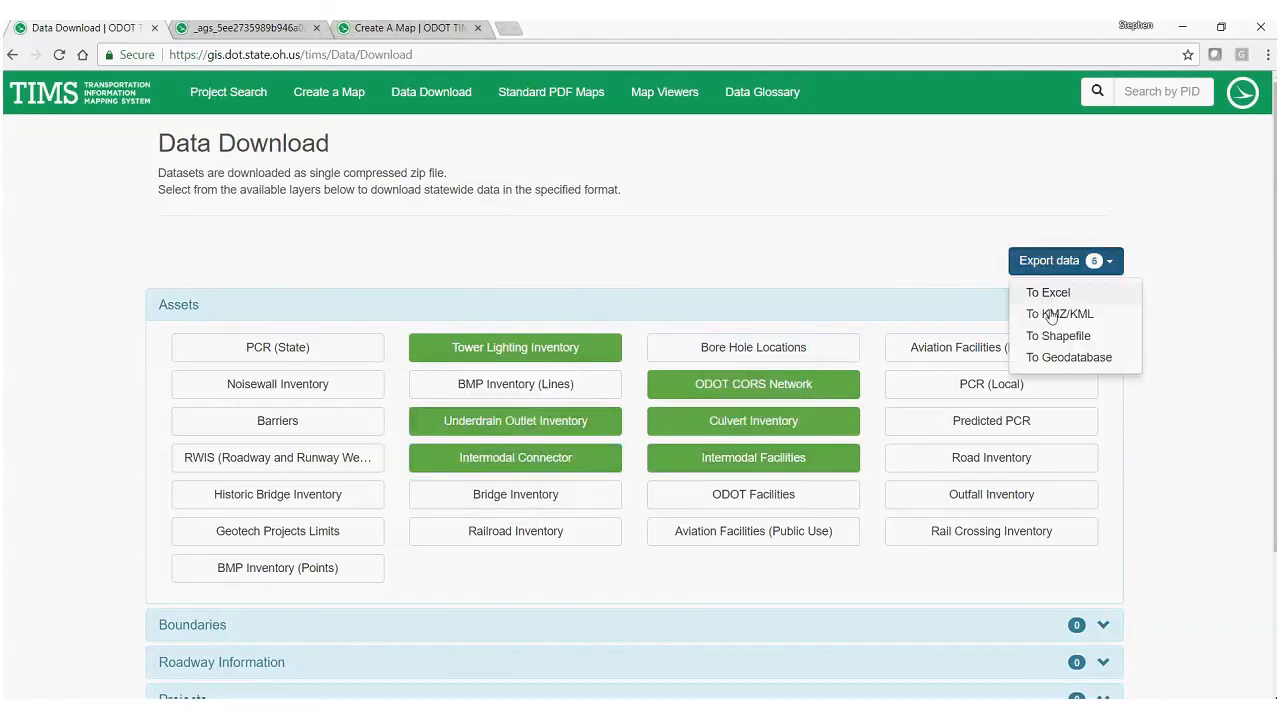
{"action": "left_click", "coordinate": [549, 363]}
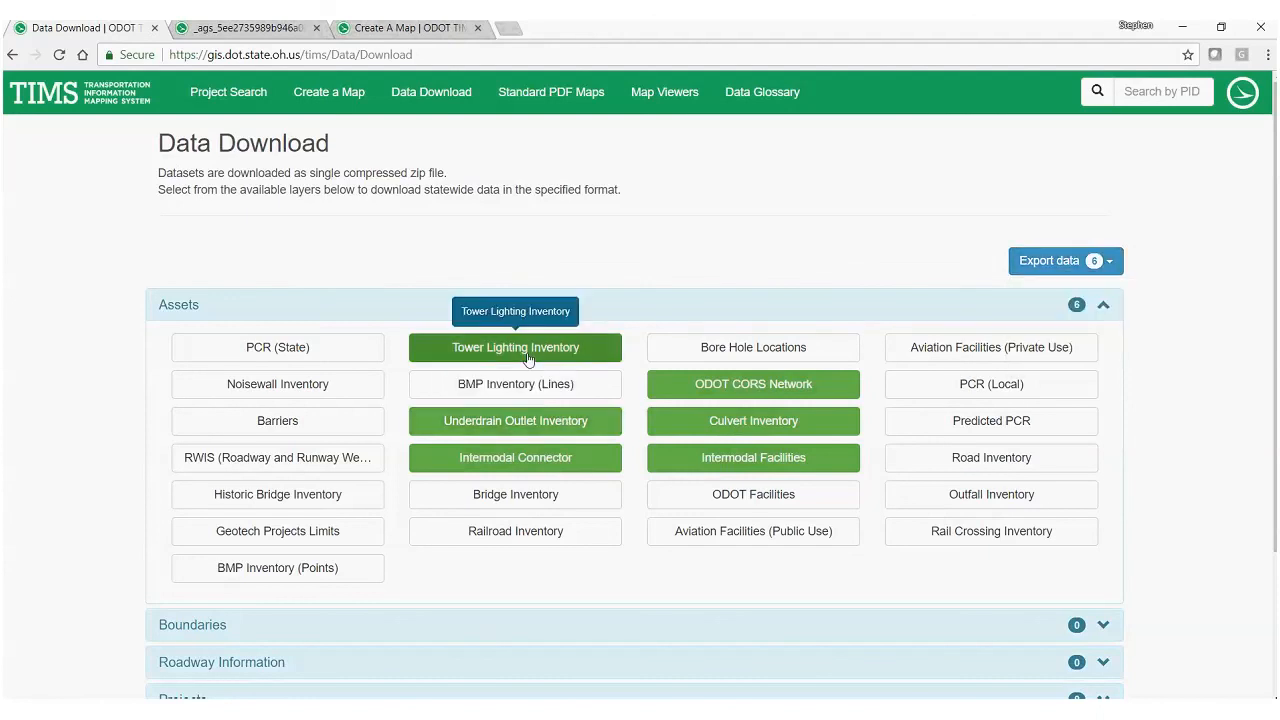
{"action": "left_click", "coordinate": [507, 304]}
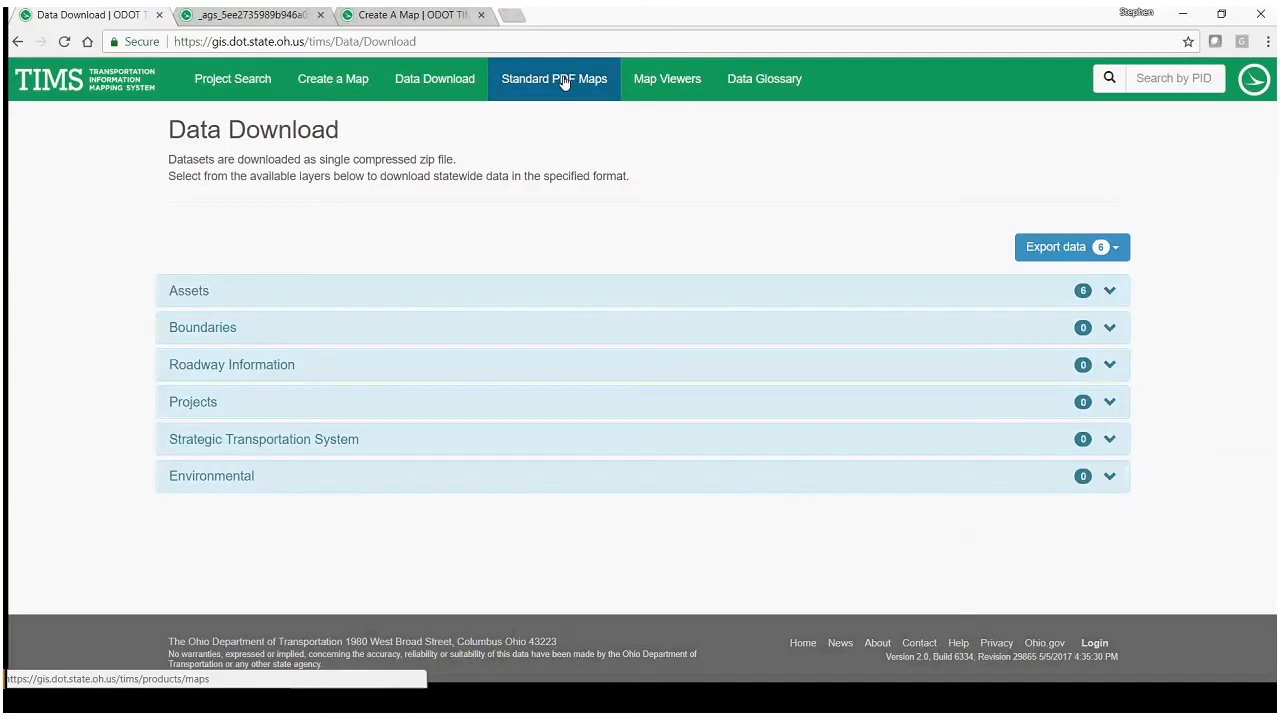
- Open the Standard PDF Maps page, review the available map types with Annual Construction Work Plan chosen, and read the introductory note
{"action": "left_click", "coordinate": [564, 82]}
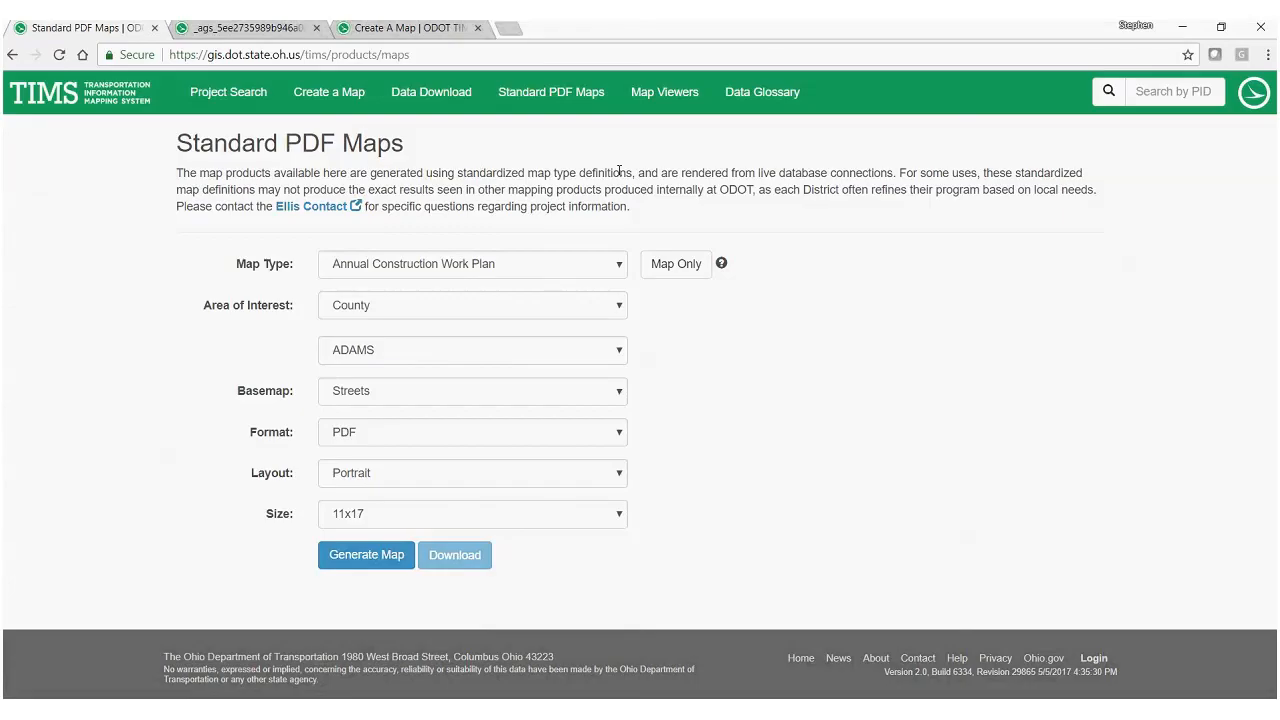
{"action": "left_click", "coordinate": [617, 262]}
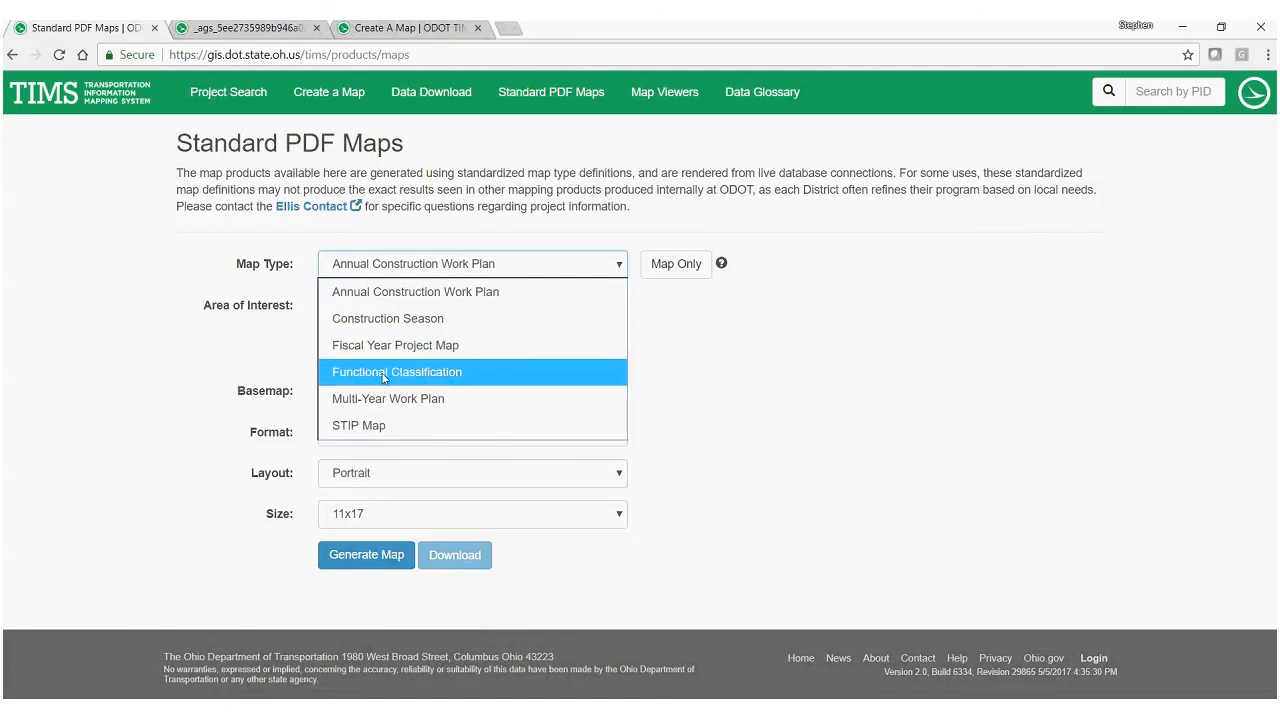
{"action": "left_click", "coordinate": [363, 302]}
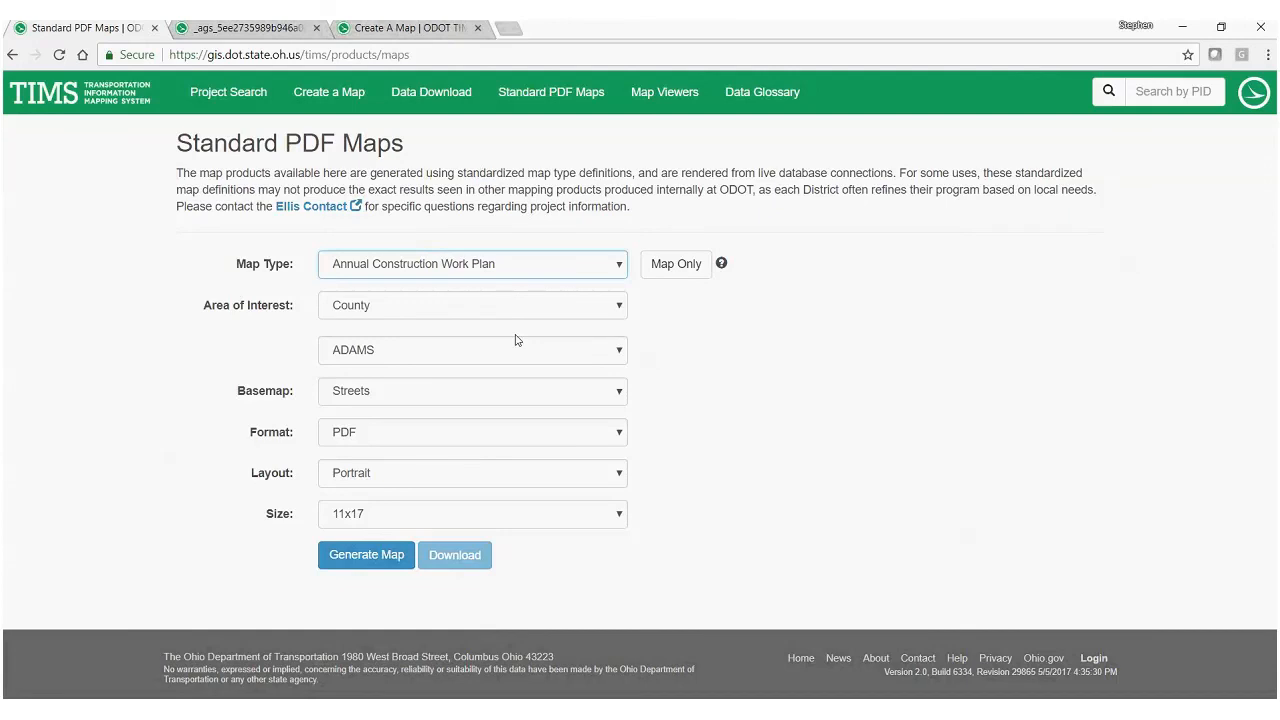
{"action": "left_click_drag", "start_coordinate": [780, 189], "coordinate": [791, 223]}
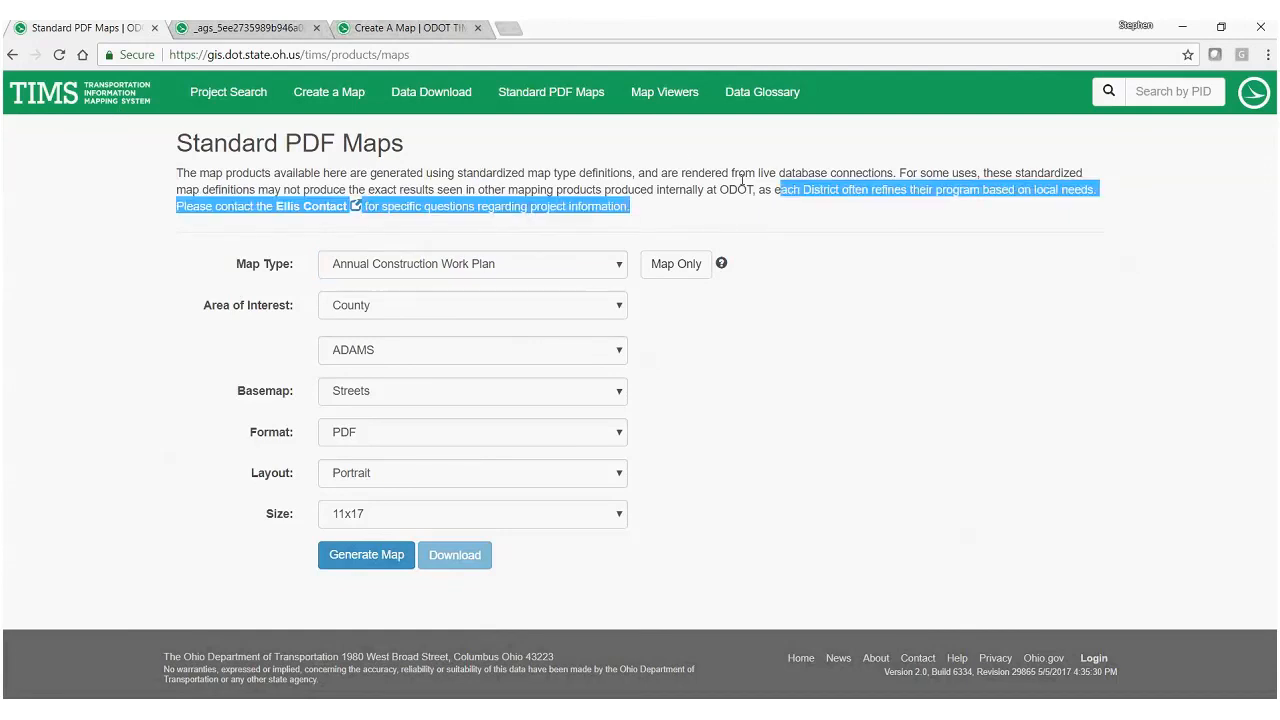
{"action": "left_click", "coordinate": [677, 157]}
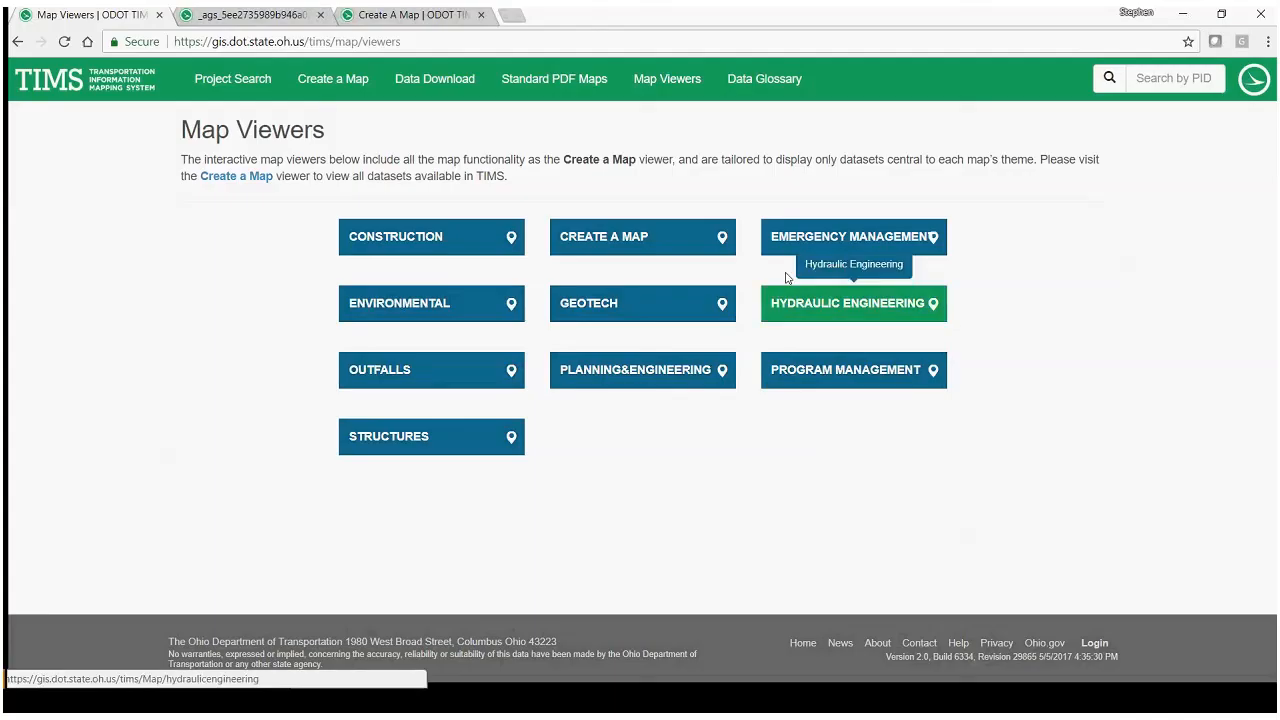
- Open the Structures map viewer, widen its layer area, and view the layers in the Roadway Information and Structures groups
{"action": "left_click", "coordinate": [398, 444]}
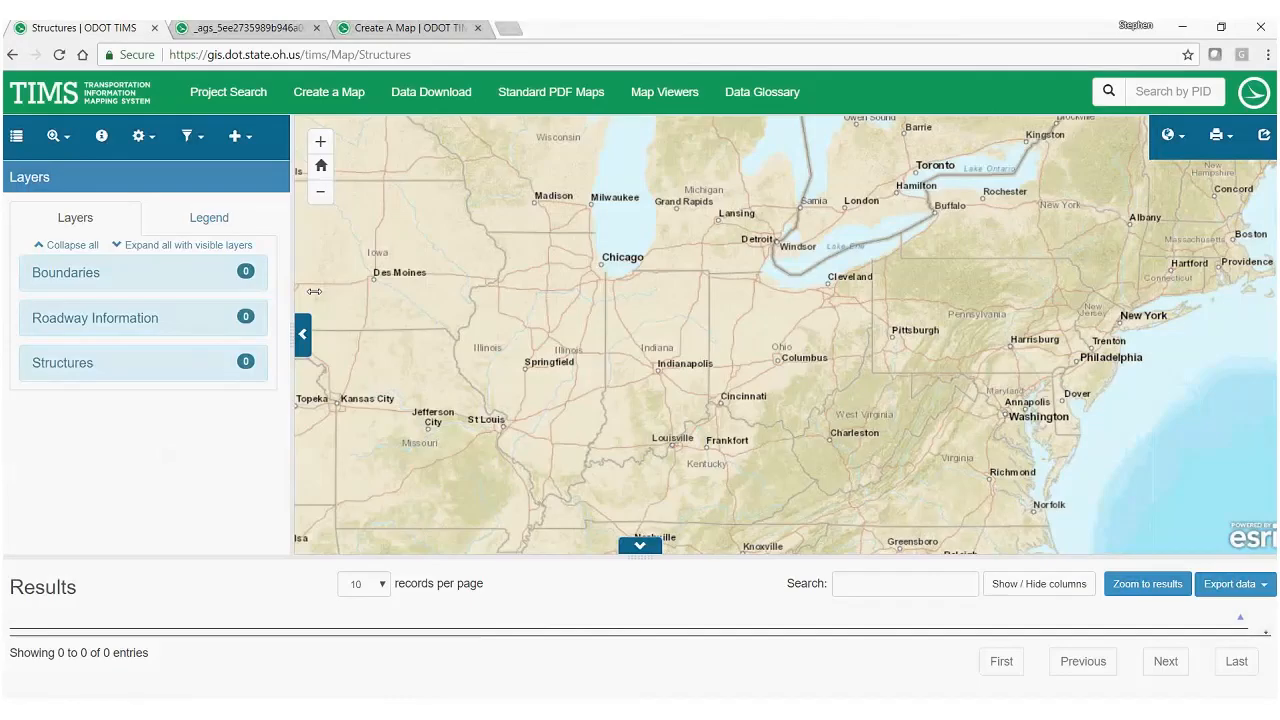
{"action": "left_click_drag", "start_coordinate": [314, 291], "coordinate": [317, 291]}
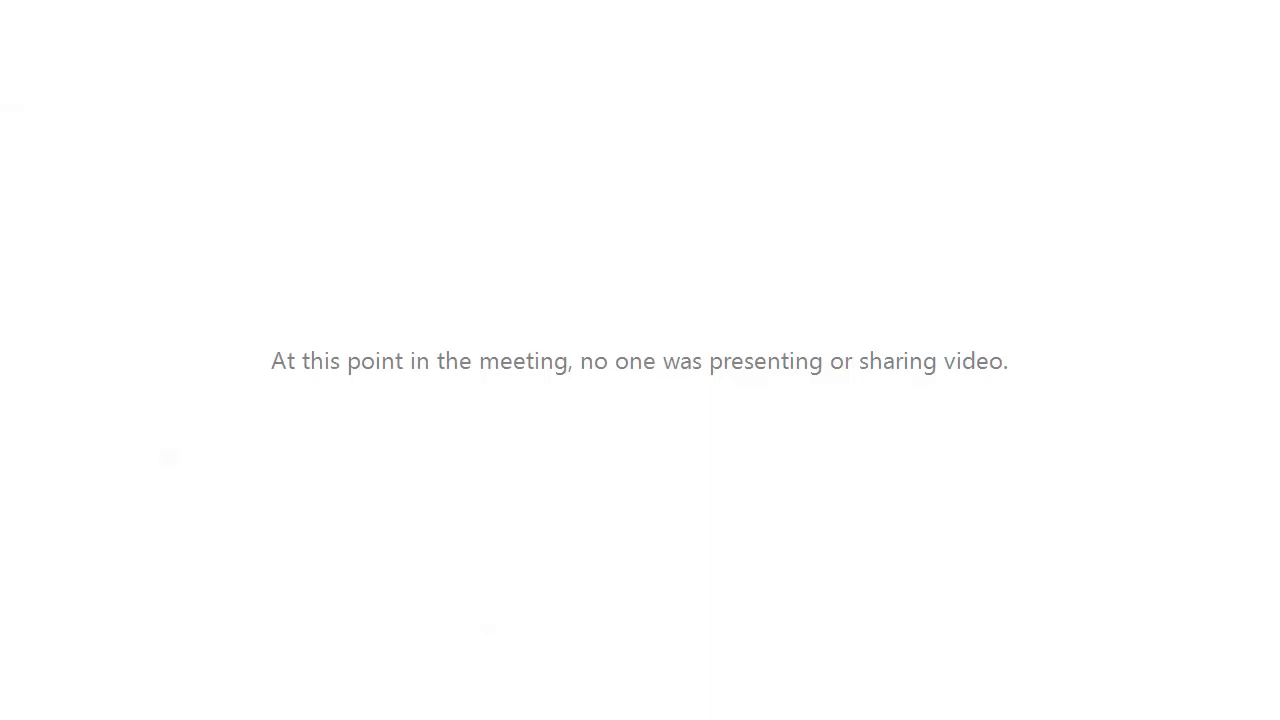
{"action": "left_click", "coordinate": [80, 326]}
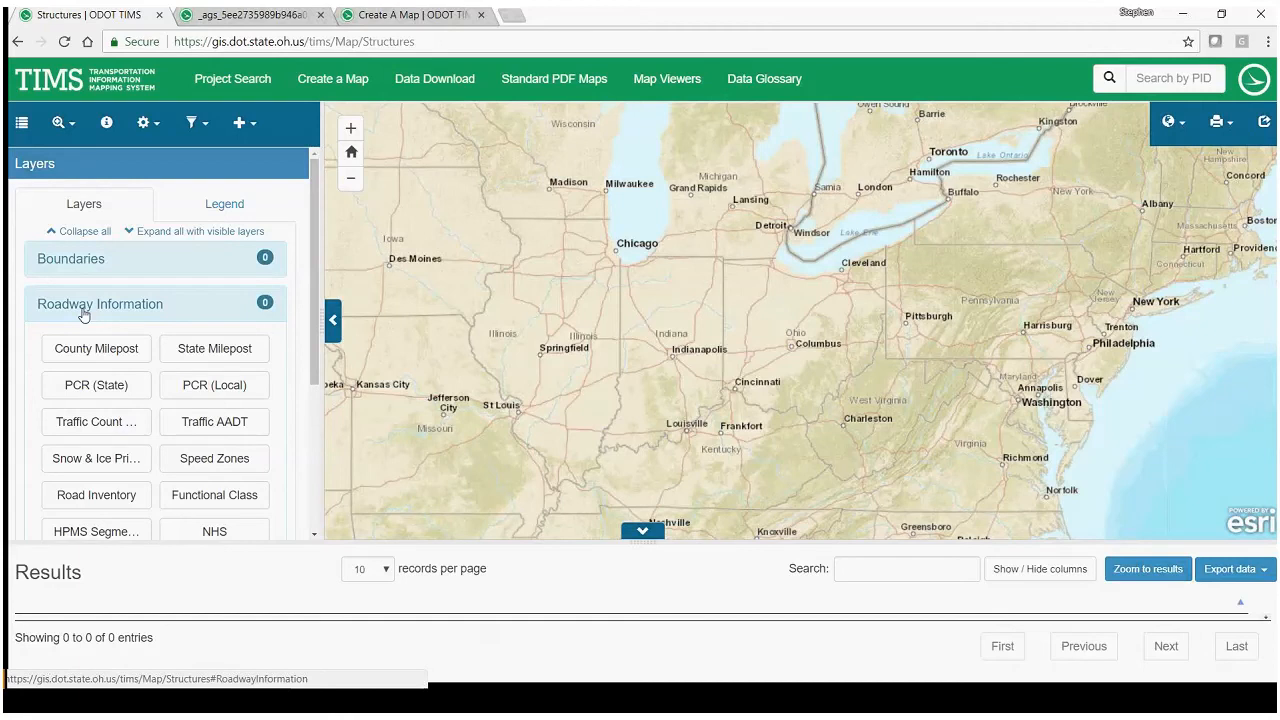
{"action": "left_click", "coordinate": [83, 304]}
{"action": "left_click", "coordinate": [100, 350]}
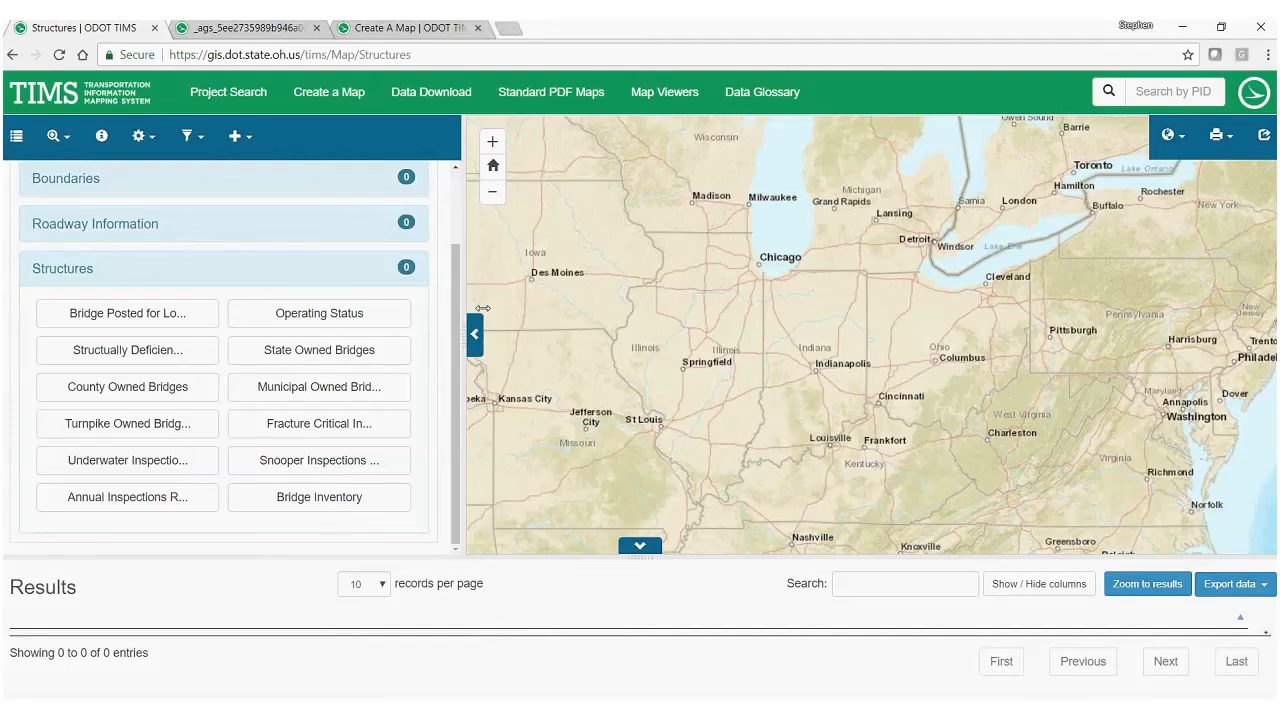
{"action": "left_click_drag", "start_coordinate": [483, 308], "coordinate": [484, 308]}
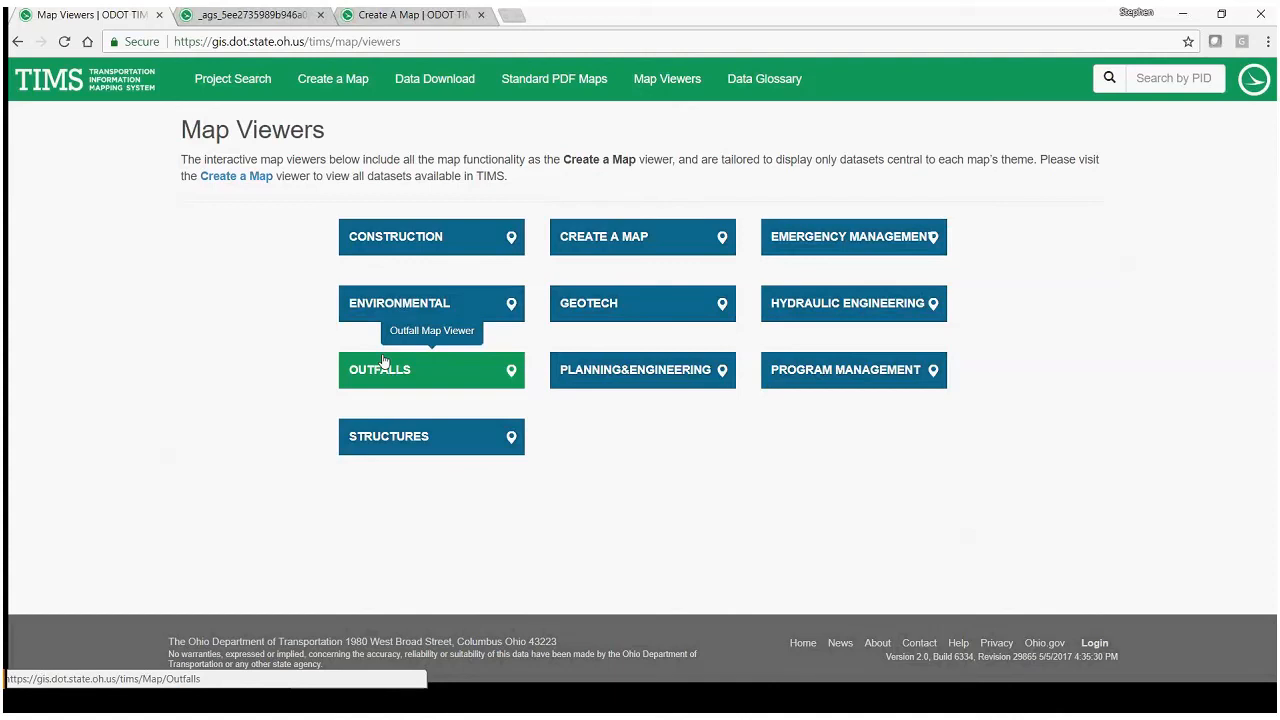
- Open the Data Glossary and limit its search to the Bridge Inventory dataset
{"action": "left_click", "coordinate": [766, 86]}
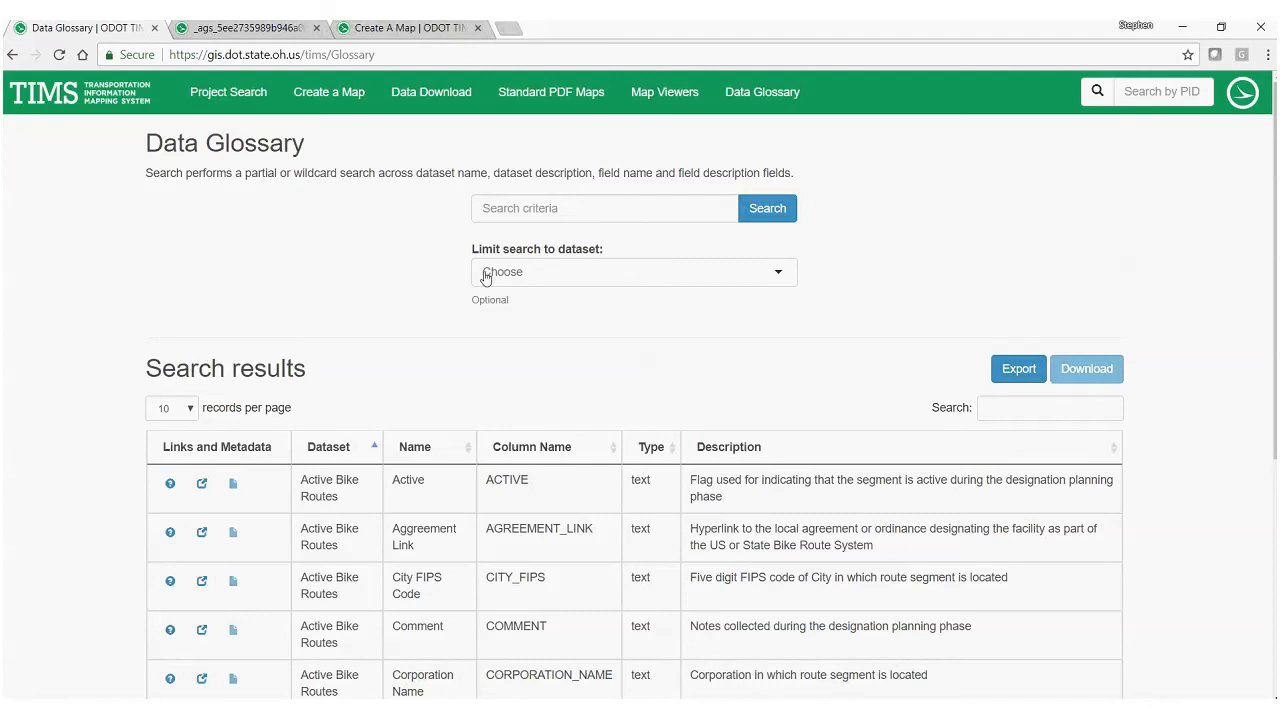
{"action": "left_click", "coordinate": [537, 274]}
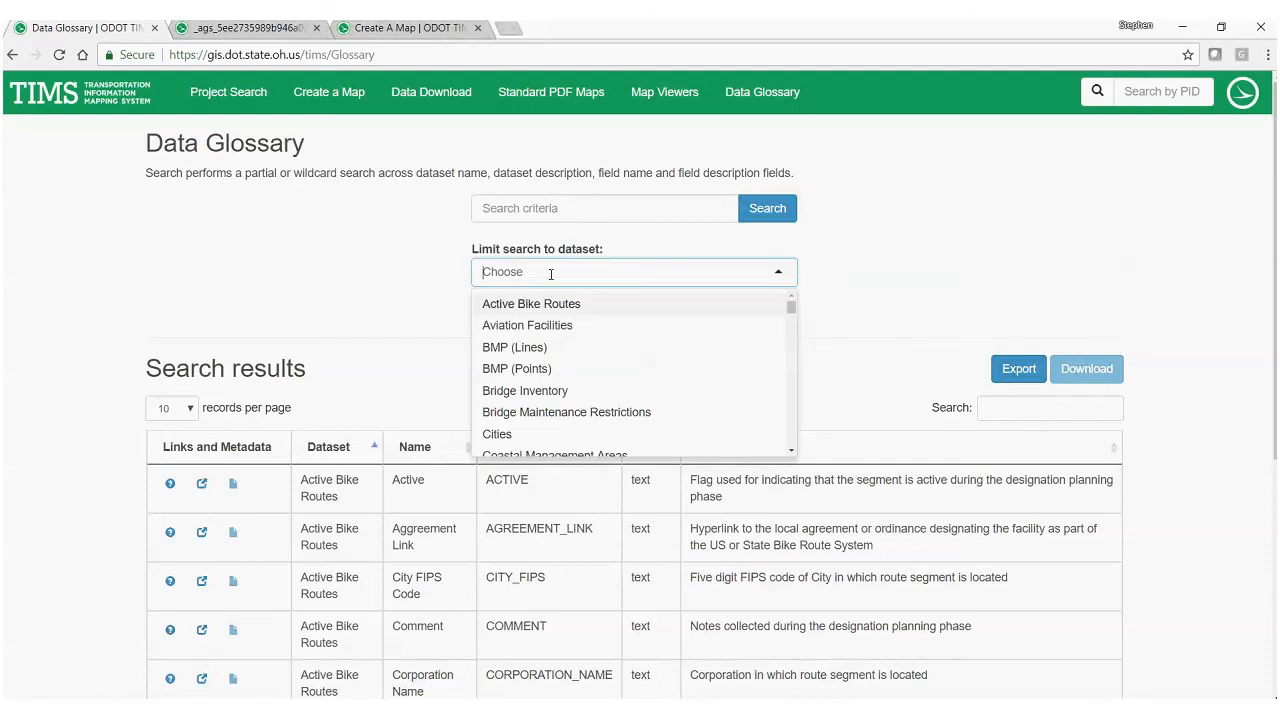
{"action": "type", "text": "bridge"}
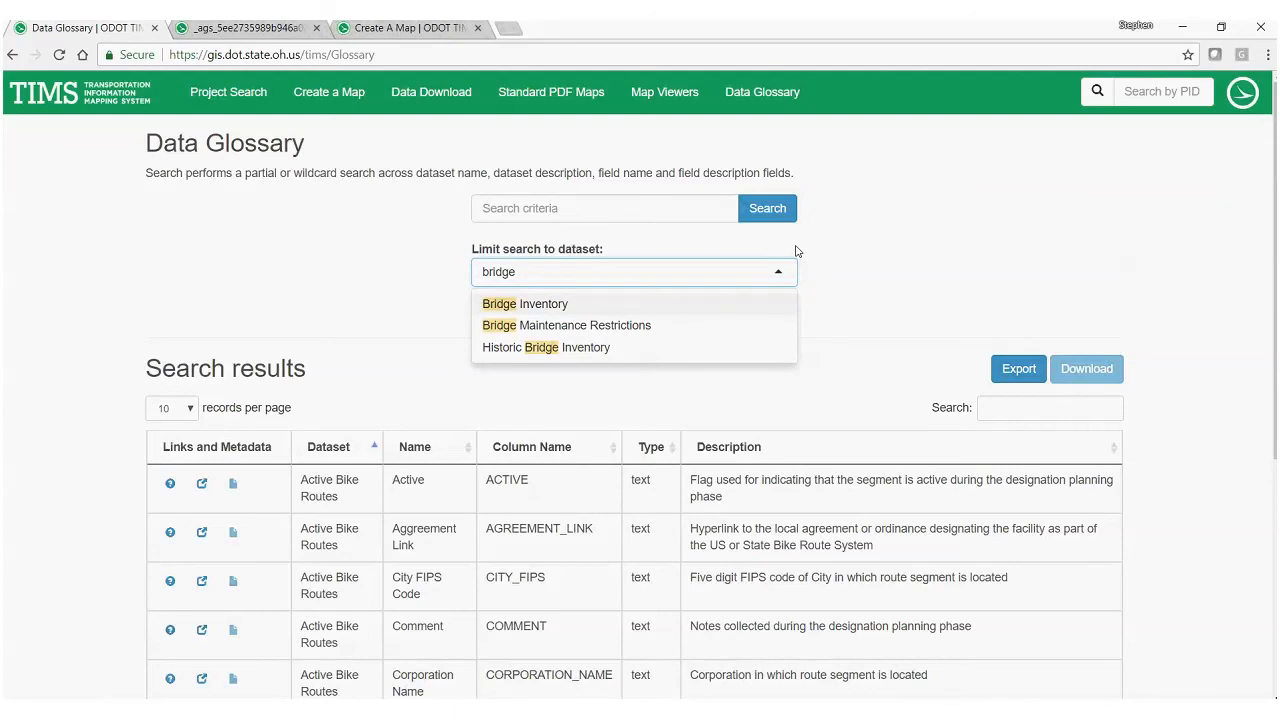
{"action": "left_click", "coordinate": [520, 308]}
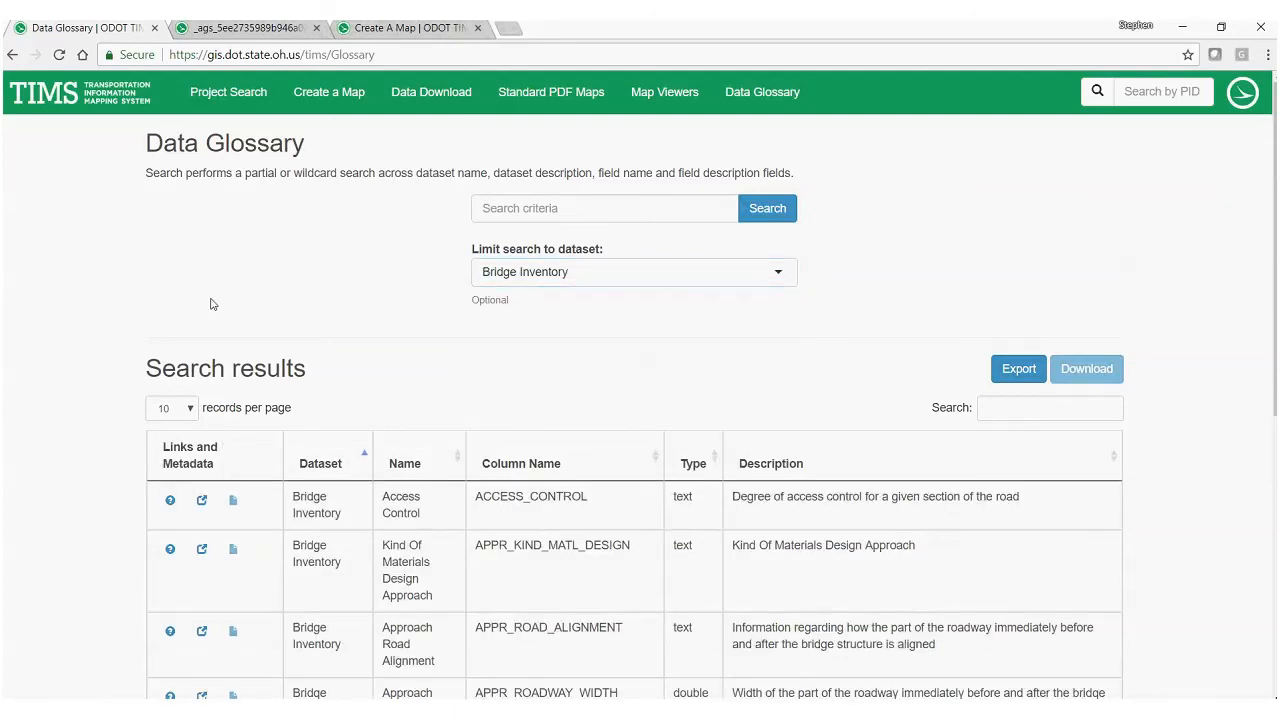
- Read through the Bridge Inventory field entries, highlighting the Approach Guardrail description
{"action": "scroll", "coordinate": [515, 253], "scroll_direction": "down", "scroll_amount": 2}
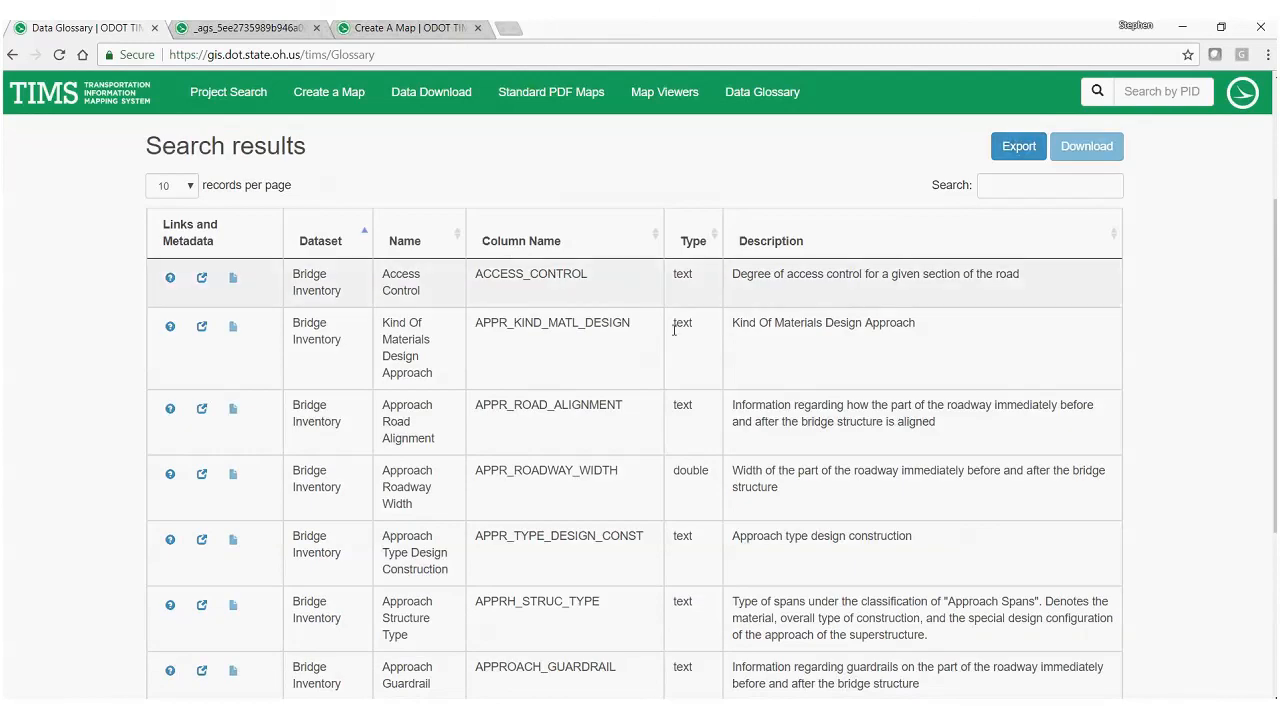
{"action": "scroll", "coordinate": [524, 318], "scroll_direction": "down", "scroll_amount": 1}
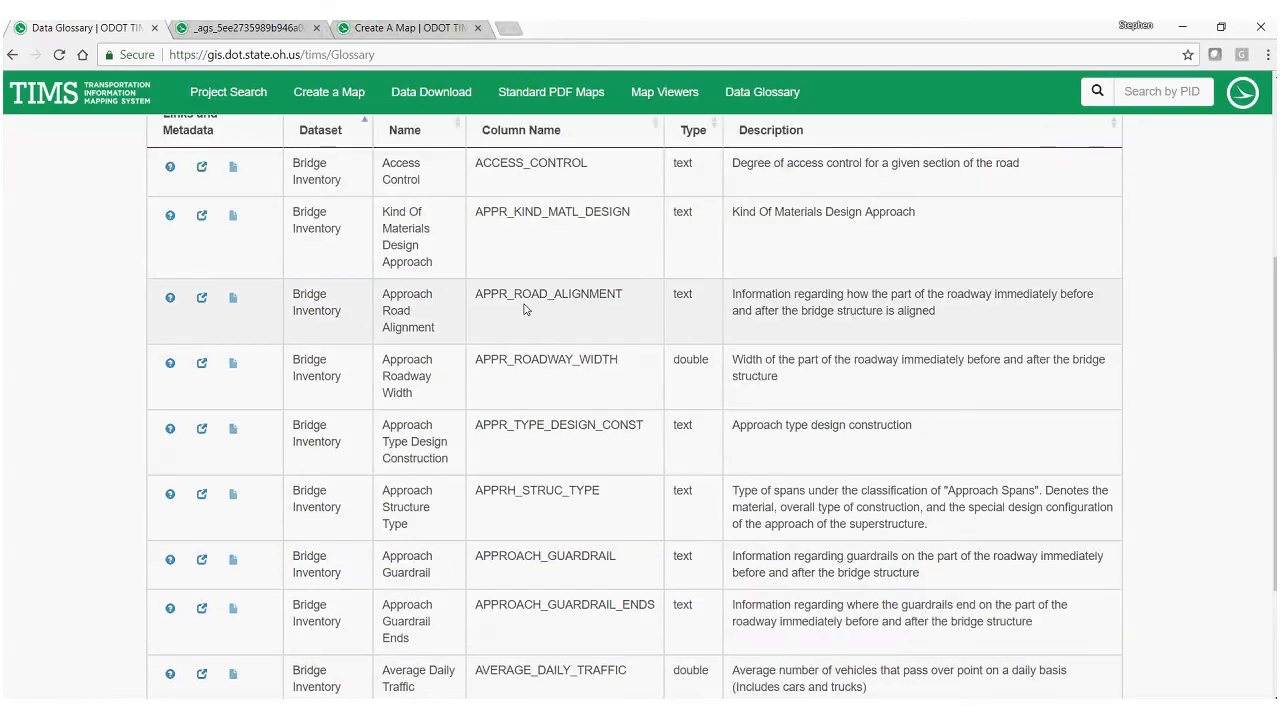
{"action": "scroll", "coordinate": [524, 310], "scroll_direction": "down", "scroll_amount": 2}
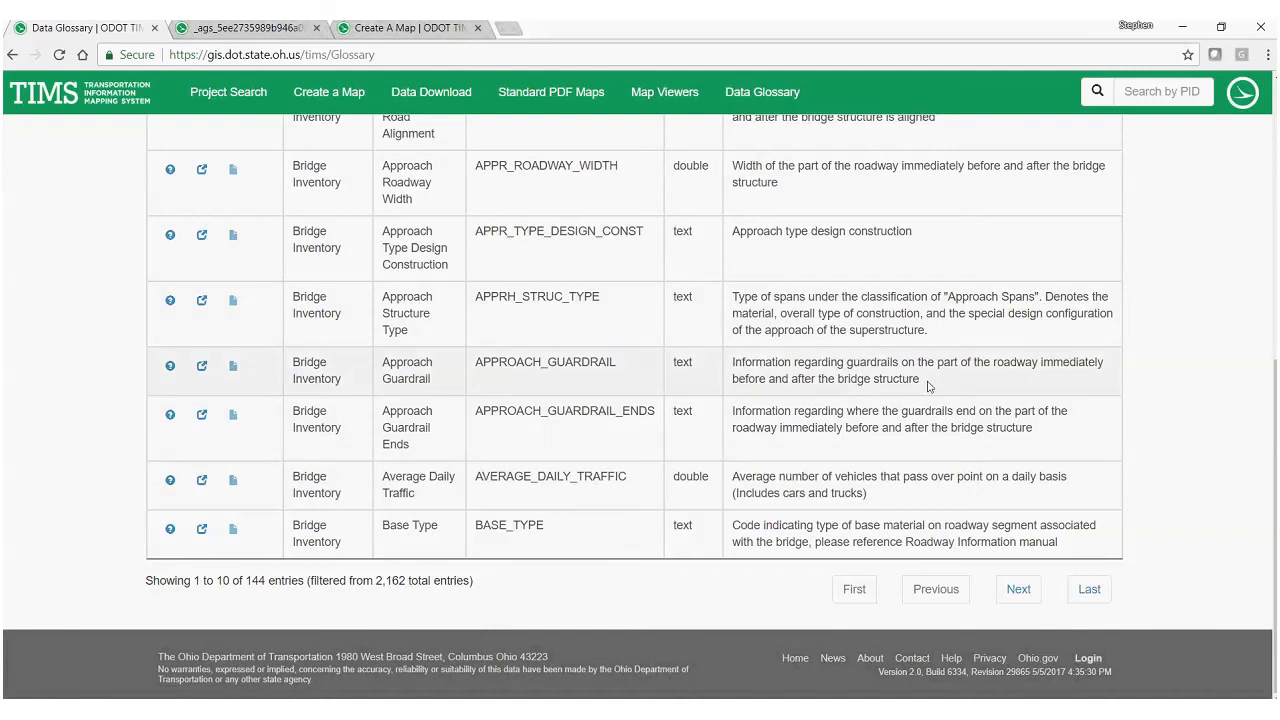
{"action": "left_click_drag", "start_coordinate": [928, 386], "coordinate": [733, 364]}
{"action": "left_click", "coordinate": [880, 367]}
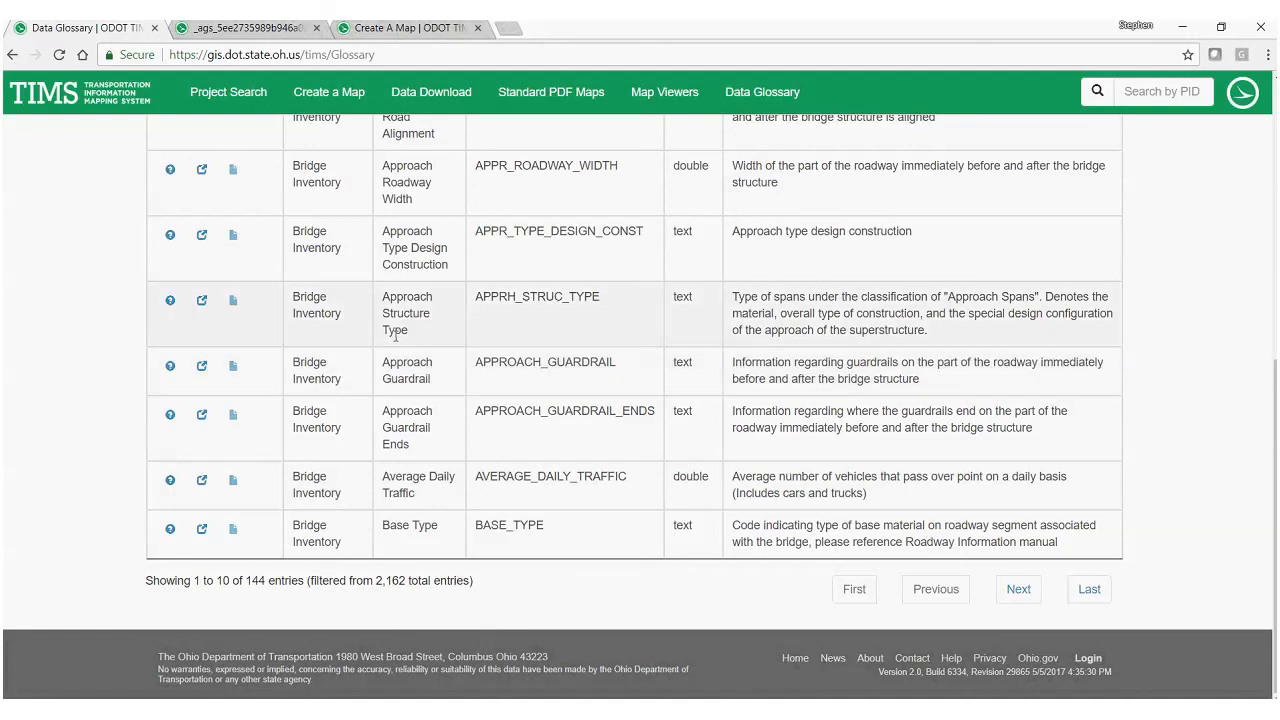
- Open the external web link of the Approach Type Design Construction entry, view the page and return to the Data Glossary
{"action": "mouse_move", "coordinate": [167, 238]}
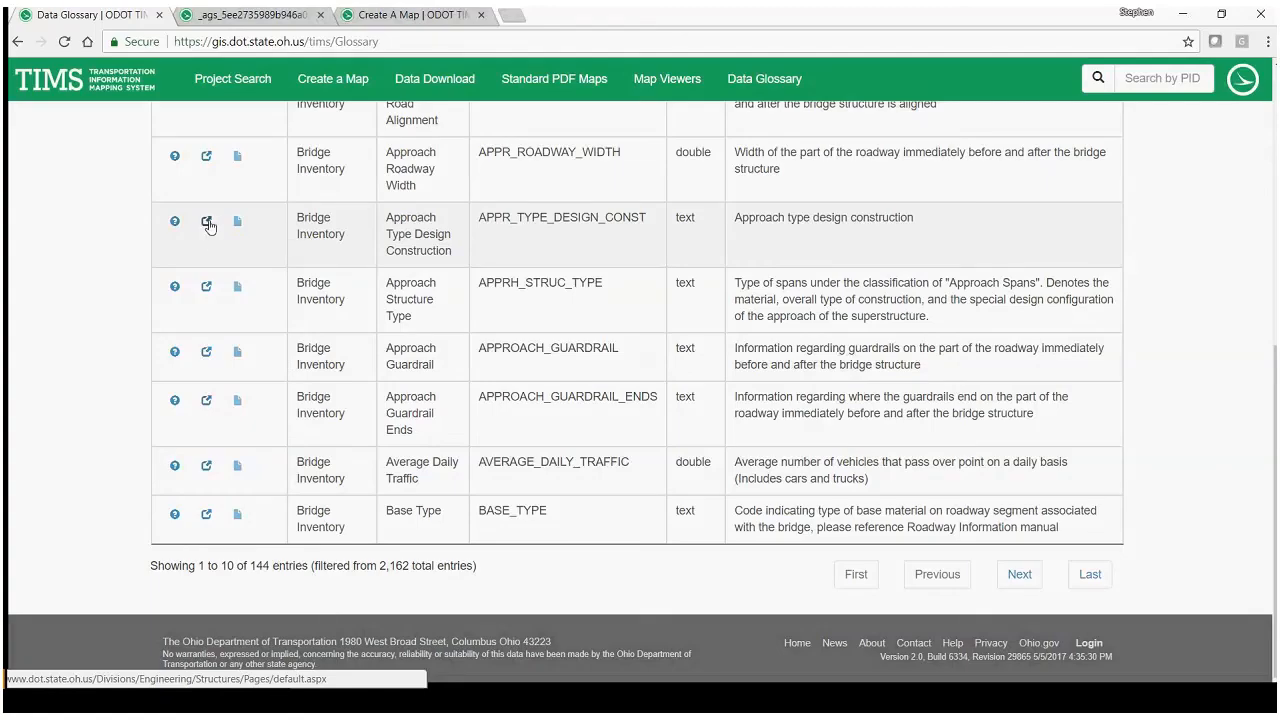
{"action": "left_click", "coordinate": [206, 221]}
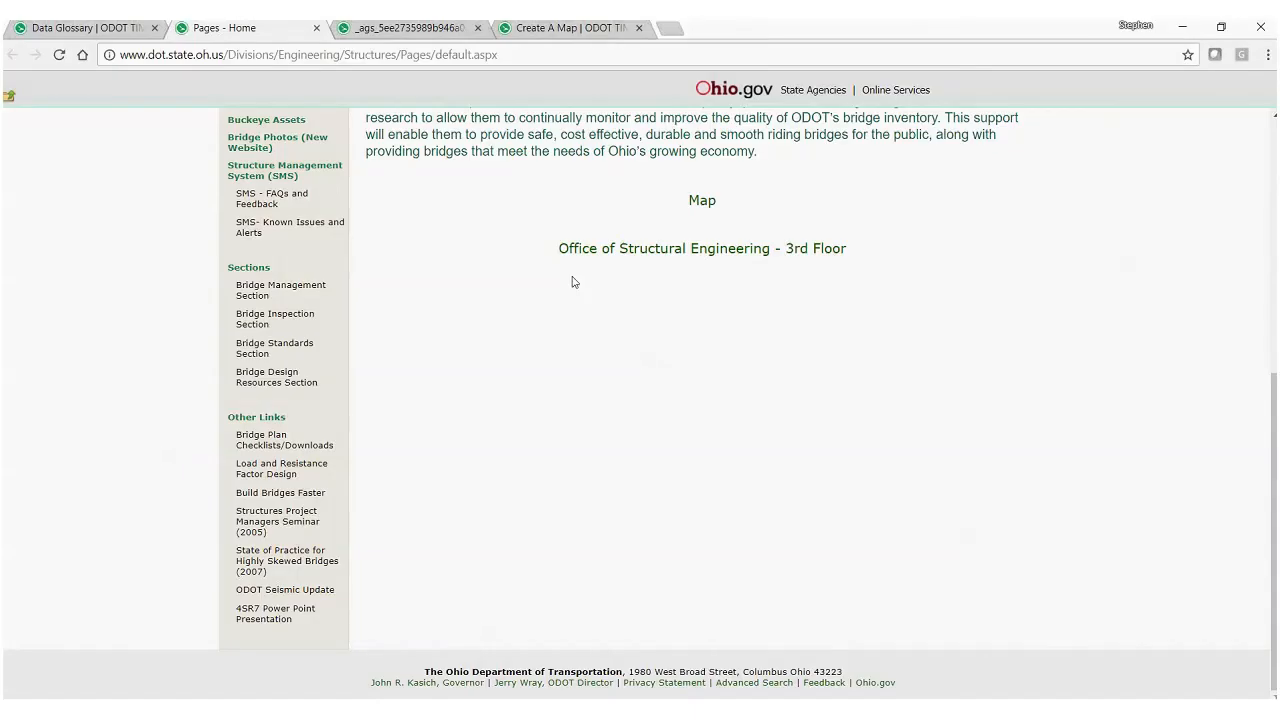
{"action": "scroll", "coordinate": [869, 243], "scroll_direction": "up", "scroll_amount": 4}
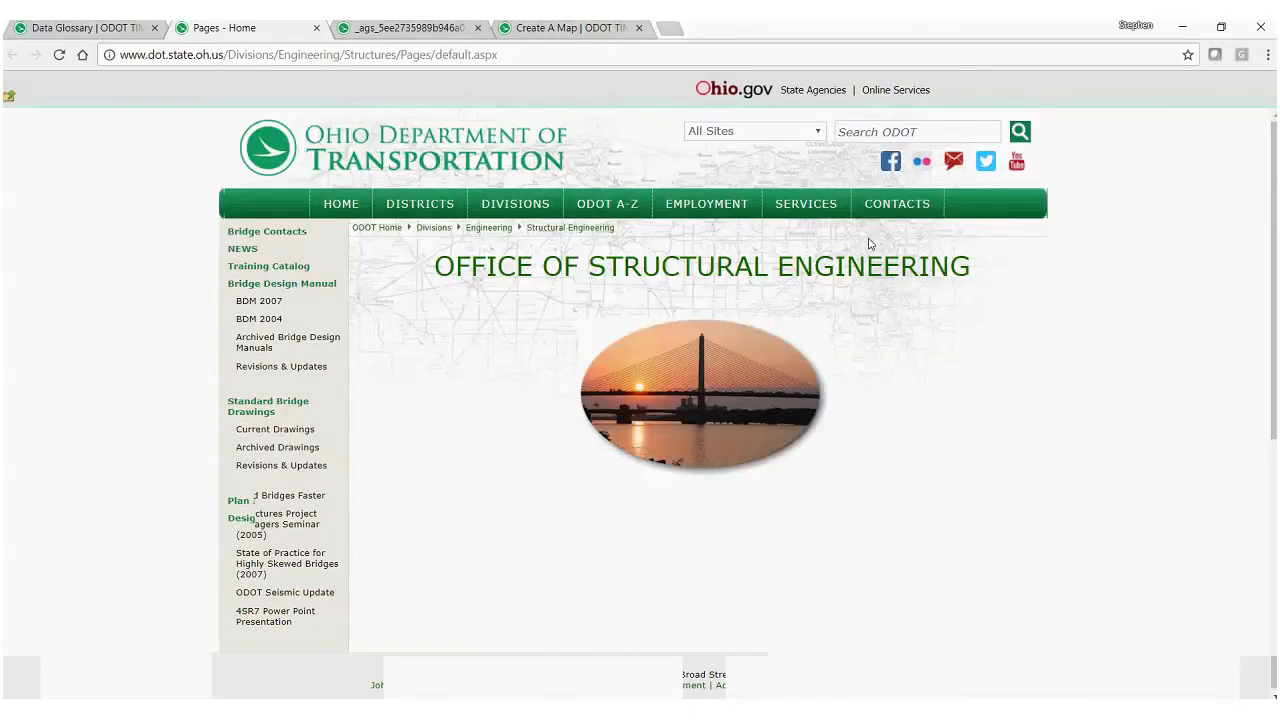
{"action": "key", "text": "ctrl+shift+Tab"}
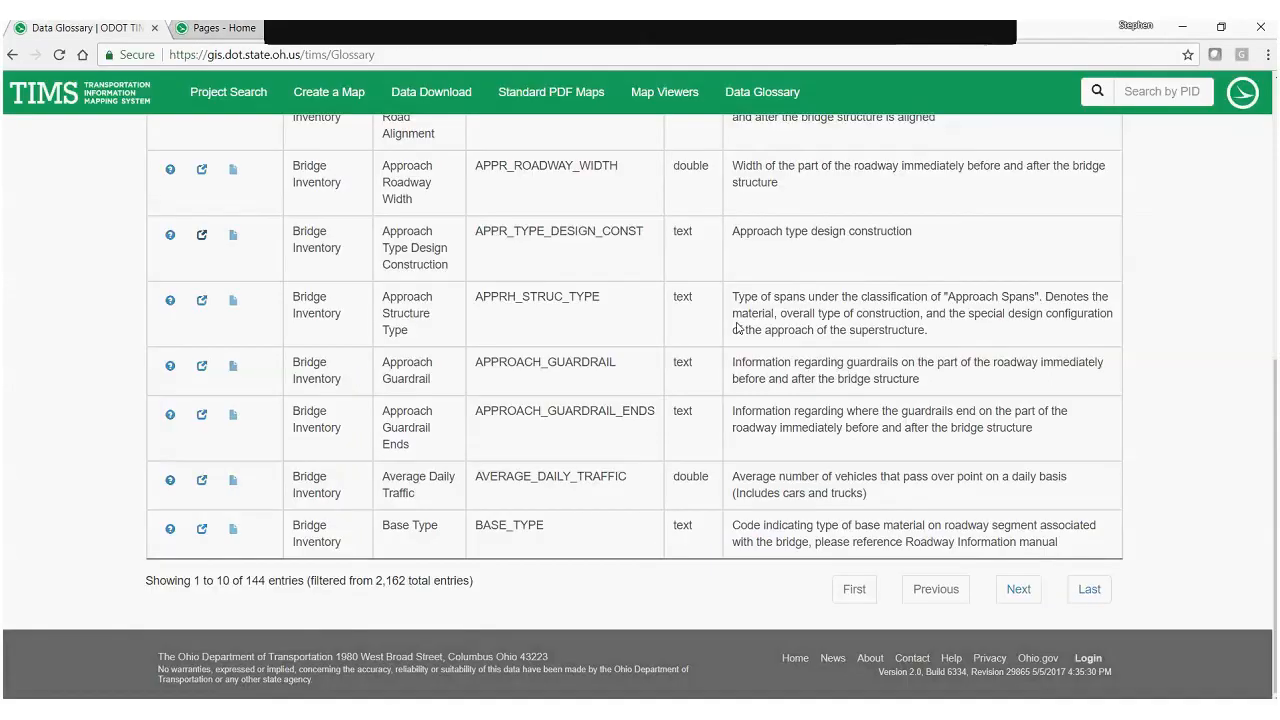
- Reopen the glossary's dataset filter list and choose Bridge Inventory again
{"action": "scroll", "coordinate": [268, 424], "scroll_direction": "up", "scroll_amount": 5}
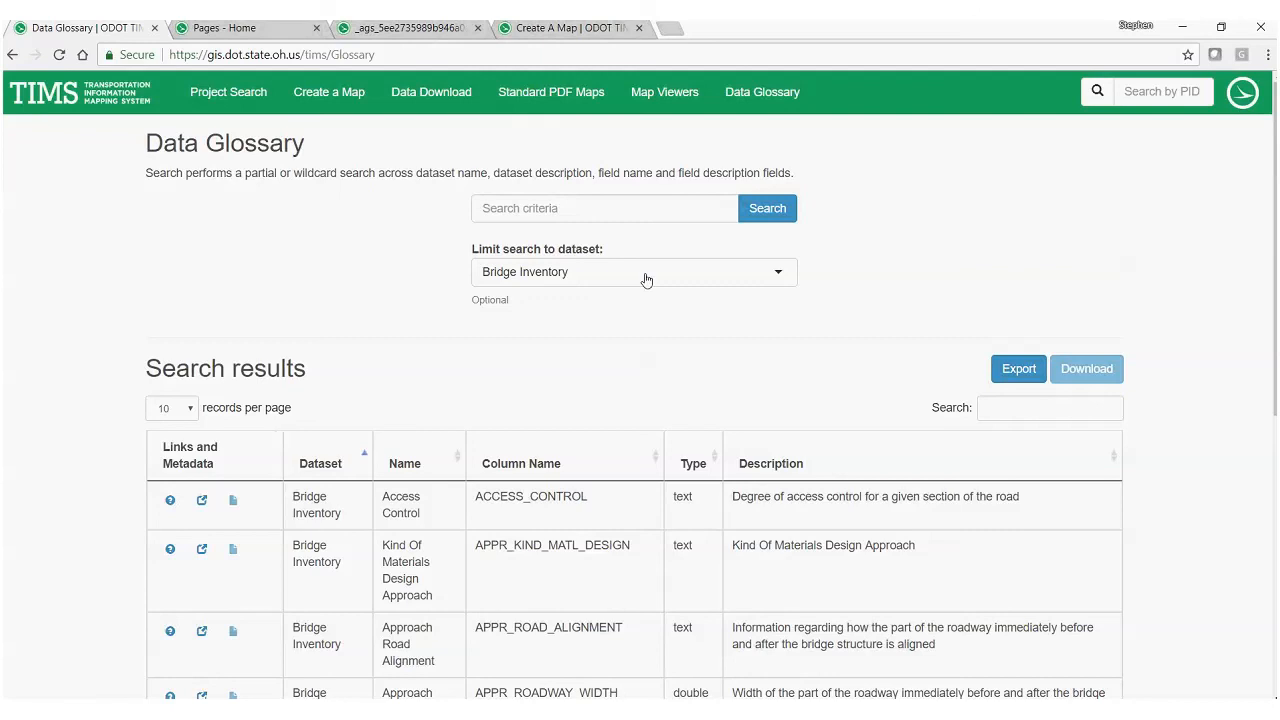
{"action": "left_click", "coordinate": [517, 280]}
{"action": "left_click", "coordinate": [526, 390]}
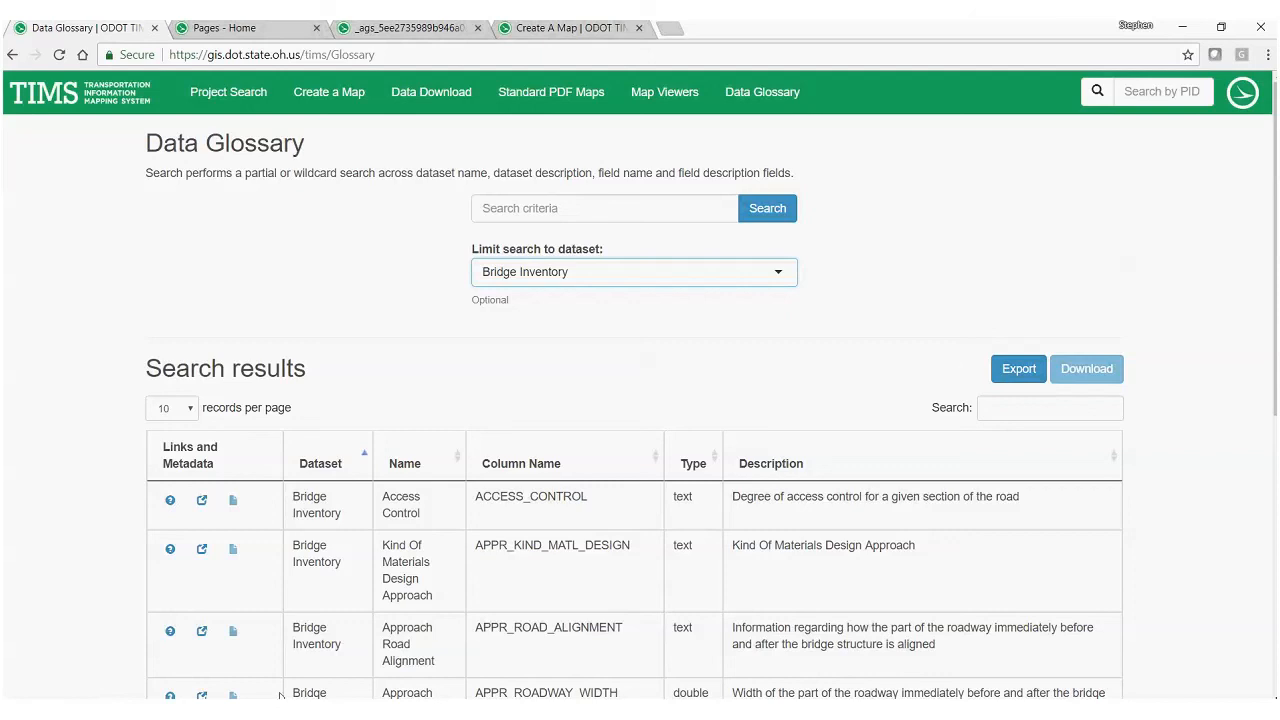
{"action": "left_click", "coordinate": [90, 196]}
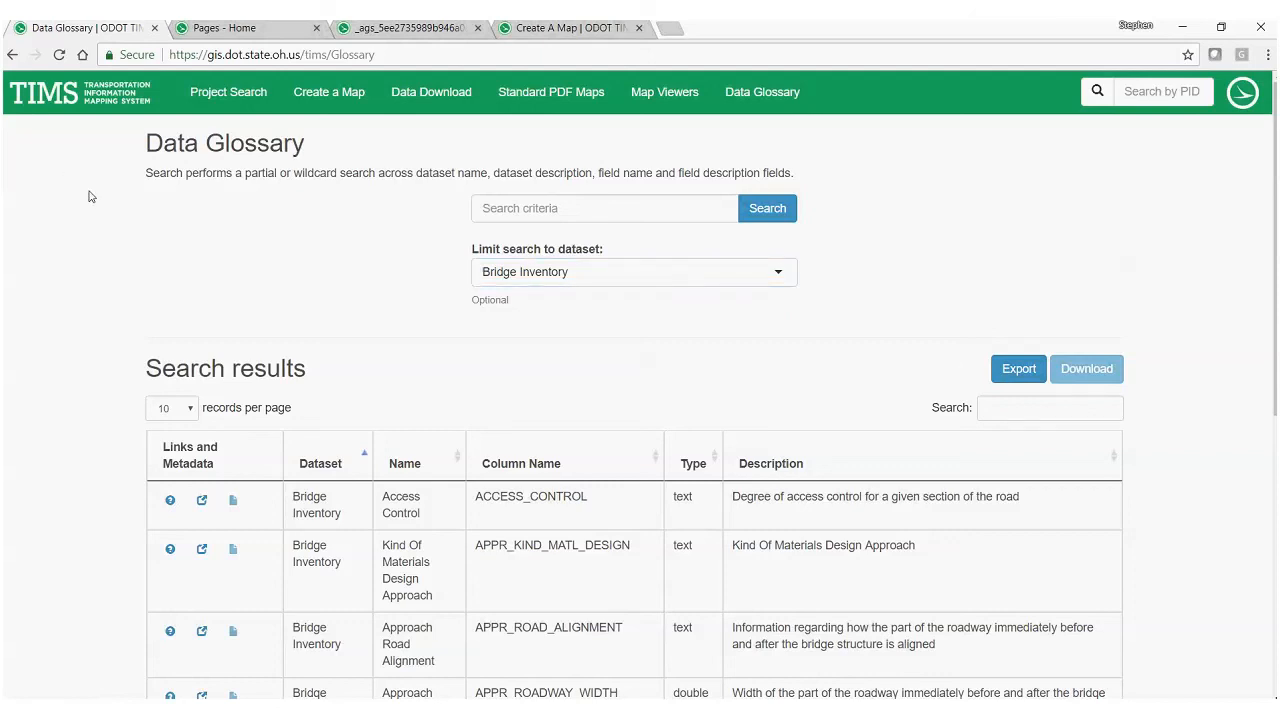
- Open Crash Data Search from the TIMS home page, view the new-user access request document and return to the GCAT page
{"action": "left_click", "coordinate": [63, 101]}
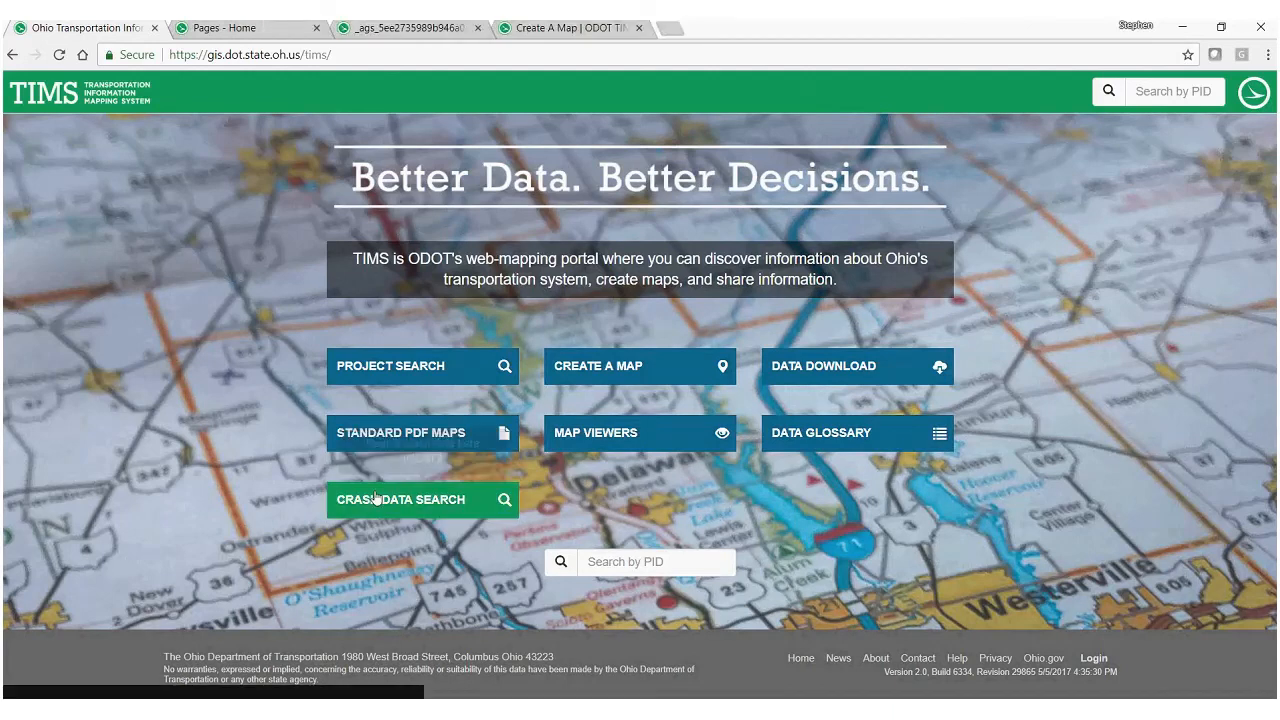
{"action": "left_click", "coordinate": [449, 508]}
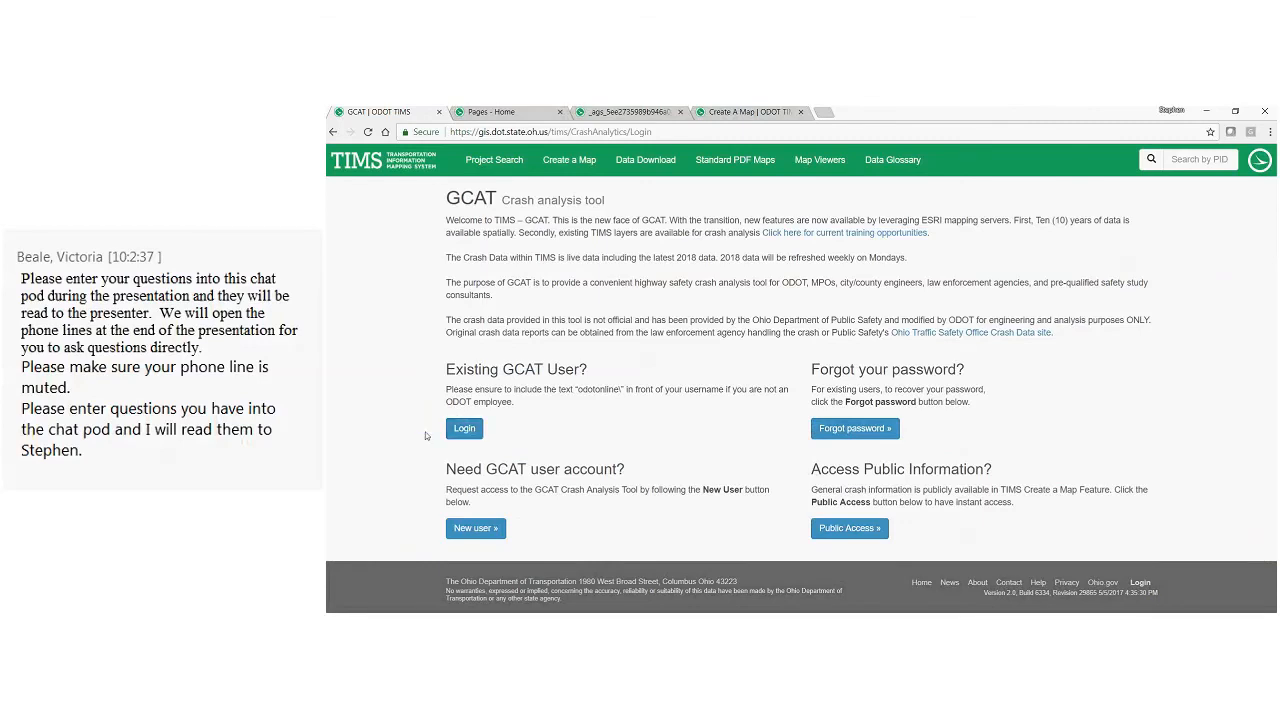
{"action": "left_click", "coordinate": [477, 528]}
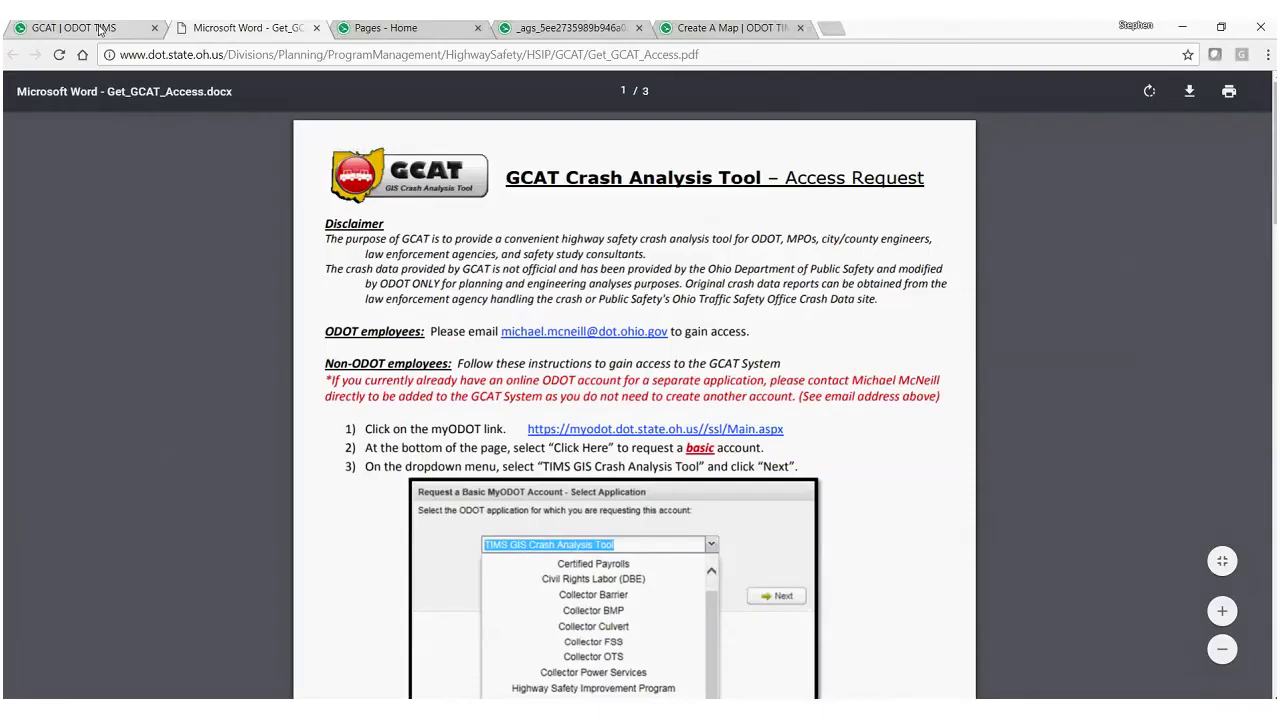
{"action": "left_click", "coordinate": [100, 30]}
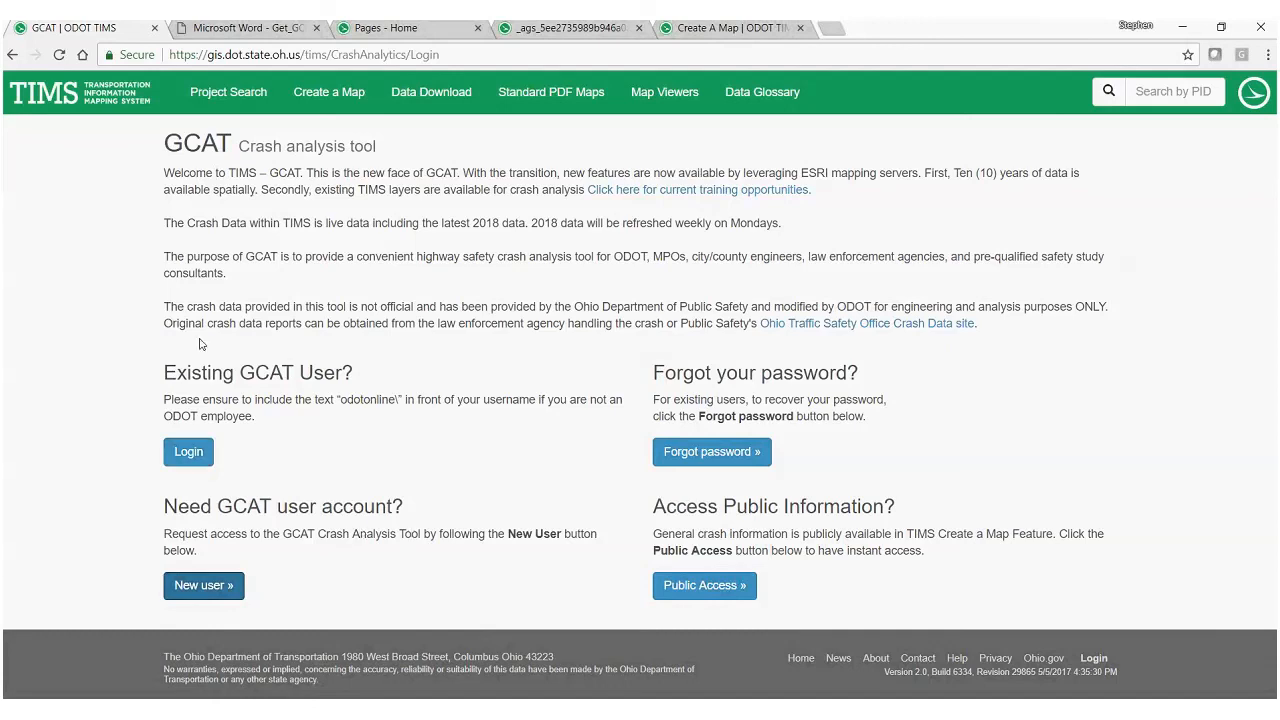
- Log in as an existing GCAT user, deselect crash year 2018, and try selecting 2017, 2016 and 2015
{"action": "left_click", "coordinate": [190, 455]}
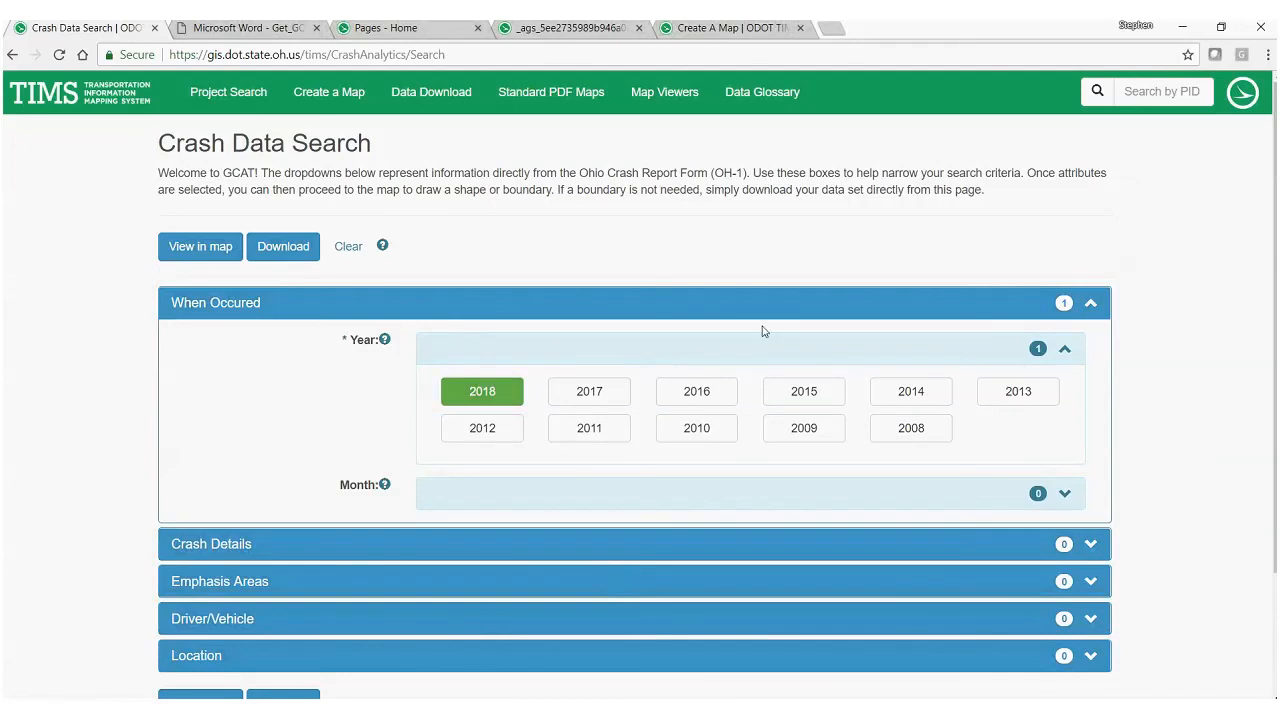
{"action": "left_click", "coordinate": [481, 397]}
{"action": "left_click", "coordinate": [587, 394]}
{"action": "left_click", "coordinate": [696, 395]}
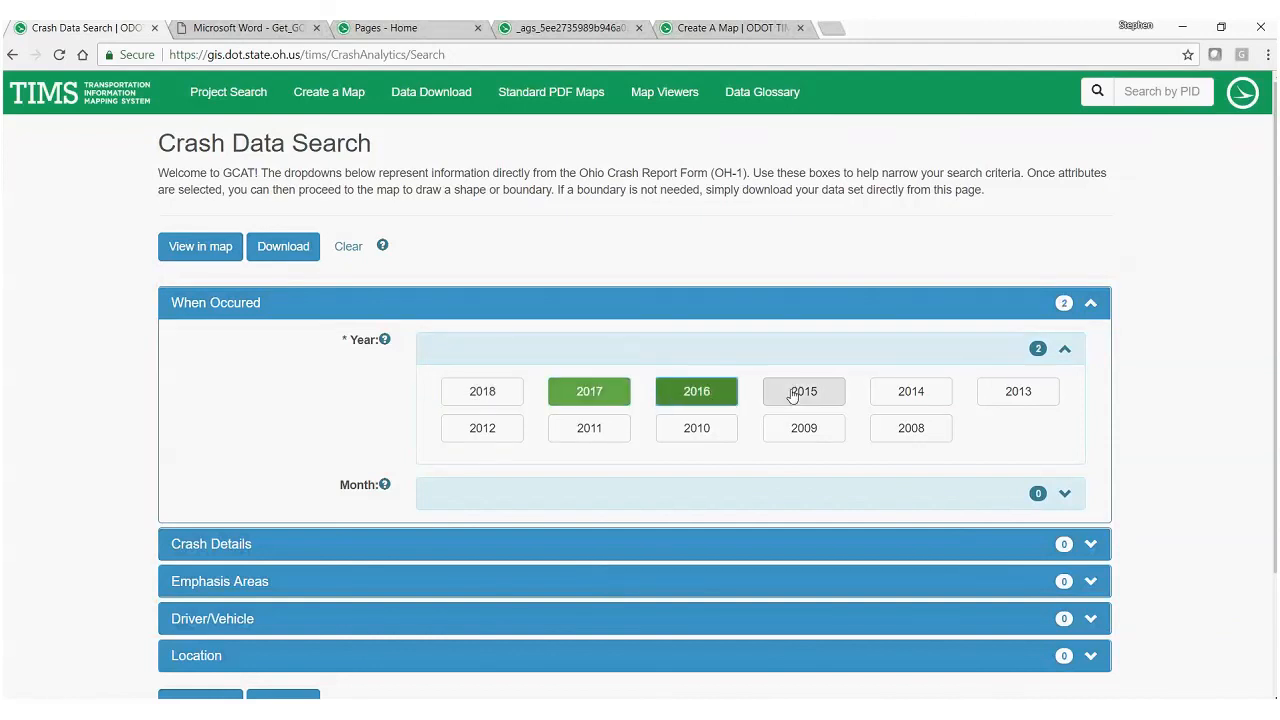
{"action": "left_click", "coordinate": [787, 392]}
- Expand the Month, Crash Details, Emphasis Areas, Driver/Vehicle and Location criteria to review the available crash search filters
{"action": "left_click", "coordinate": [677, 392]}
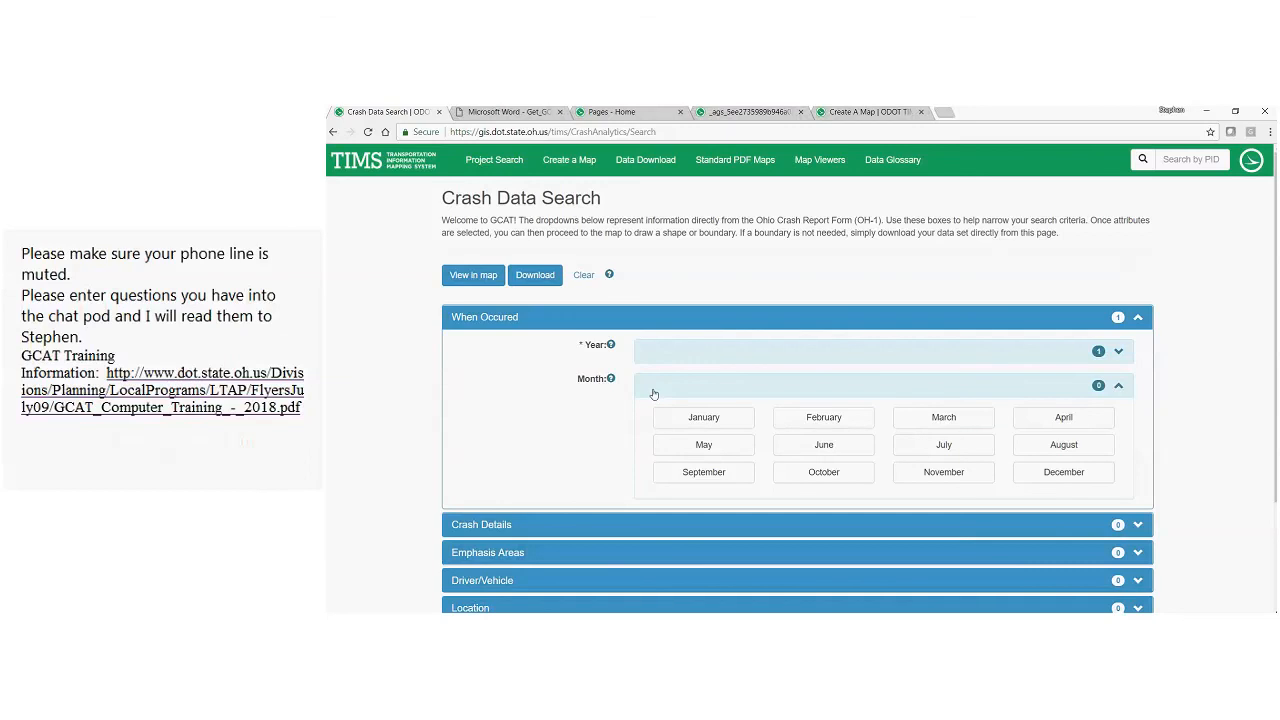
{"action": "left_click", "coordinate": [458, 468]}
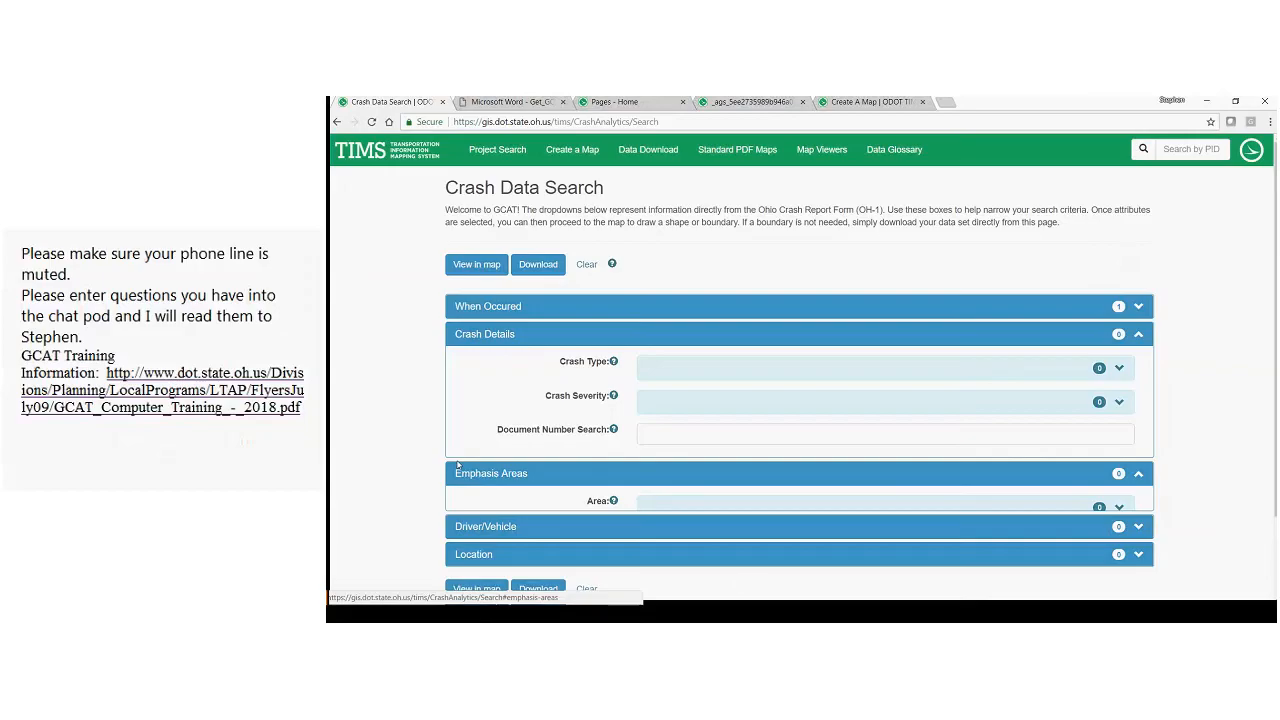
{"action": "scroll", "coordinate": [480, 445], "scroll_direction": "down", "scroll_amount": 2}
{"action": "left_click", "coordinate": [488, 426]}
{"action": "scroll", "coordinate": [488, 440], "scroll_direction": "down", "scroll_amount": 2}
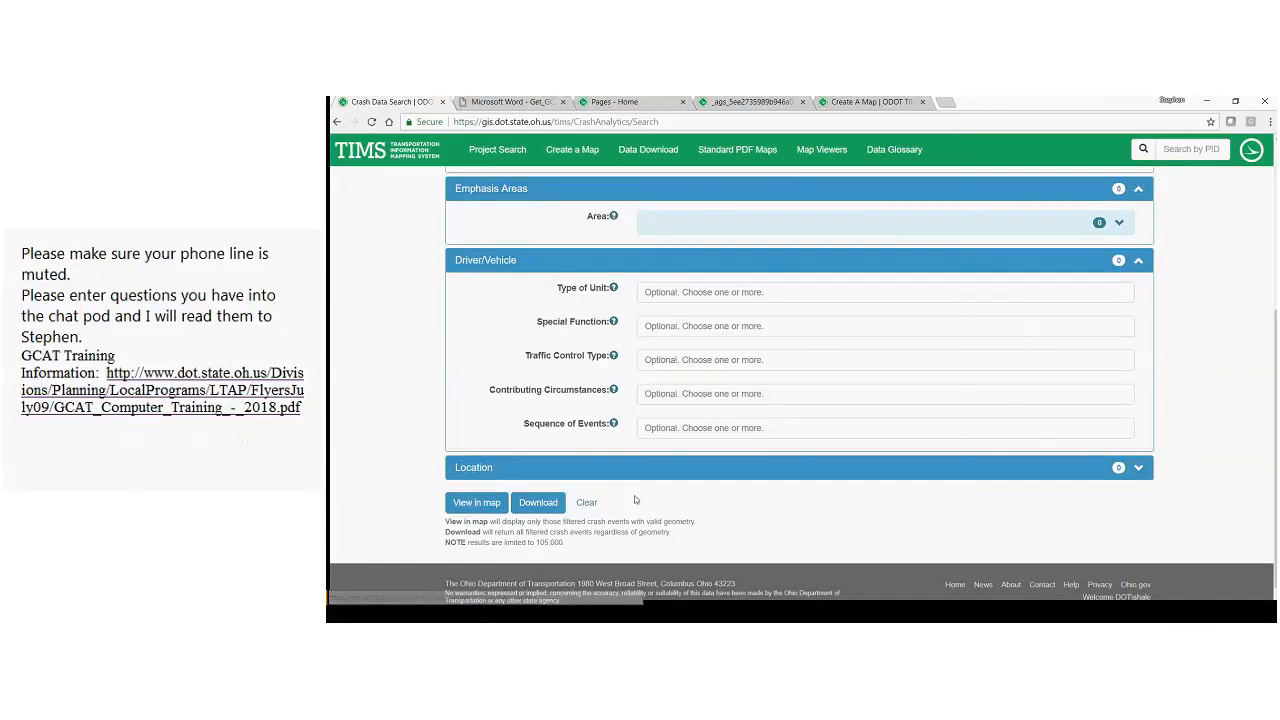
{"action": "left_click", "coordinate": [489, 467]}
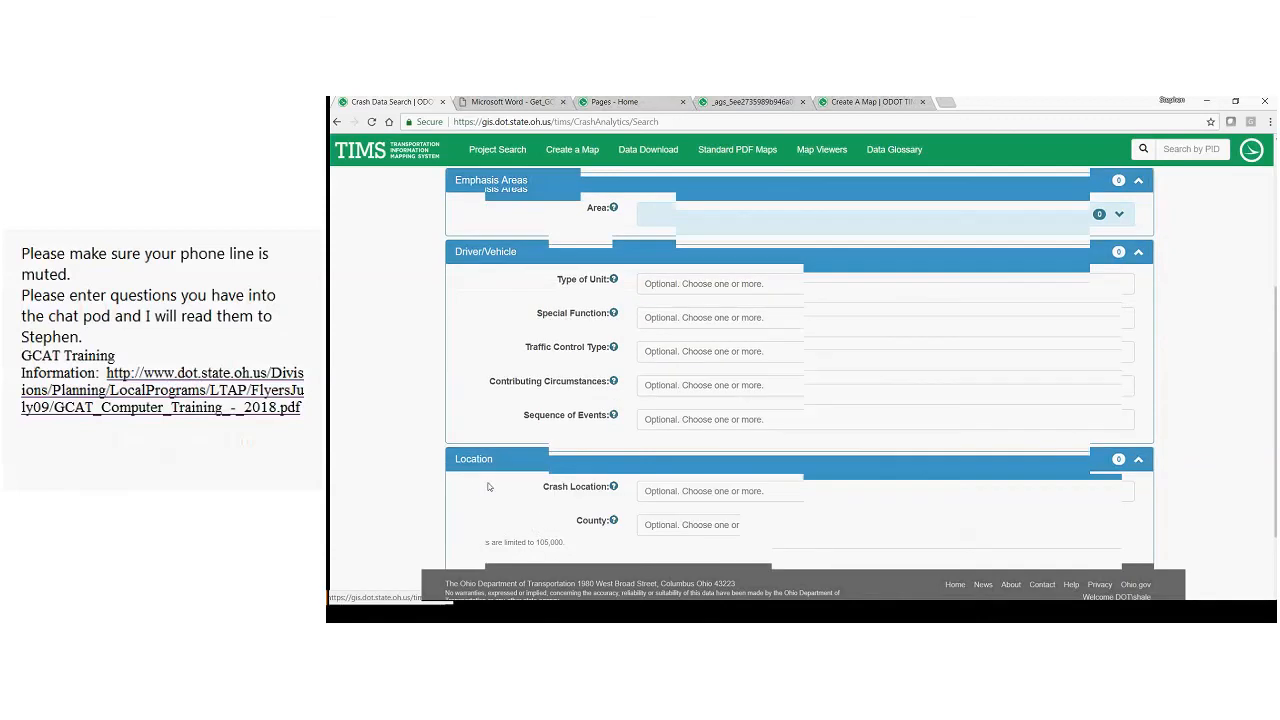
- Review the Crash Type and Crash Severity options and the Document Number Search field, and collapse the Crash Details criteria
{"action": "scroll", "coordinate": [500, 500], "scroll_direction": "up", "scroll_amount": 2}
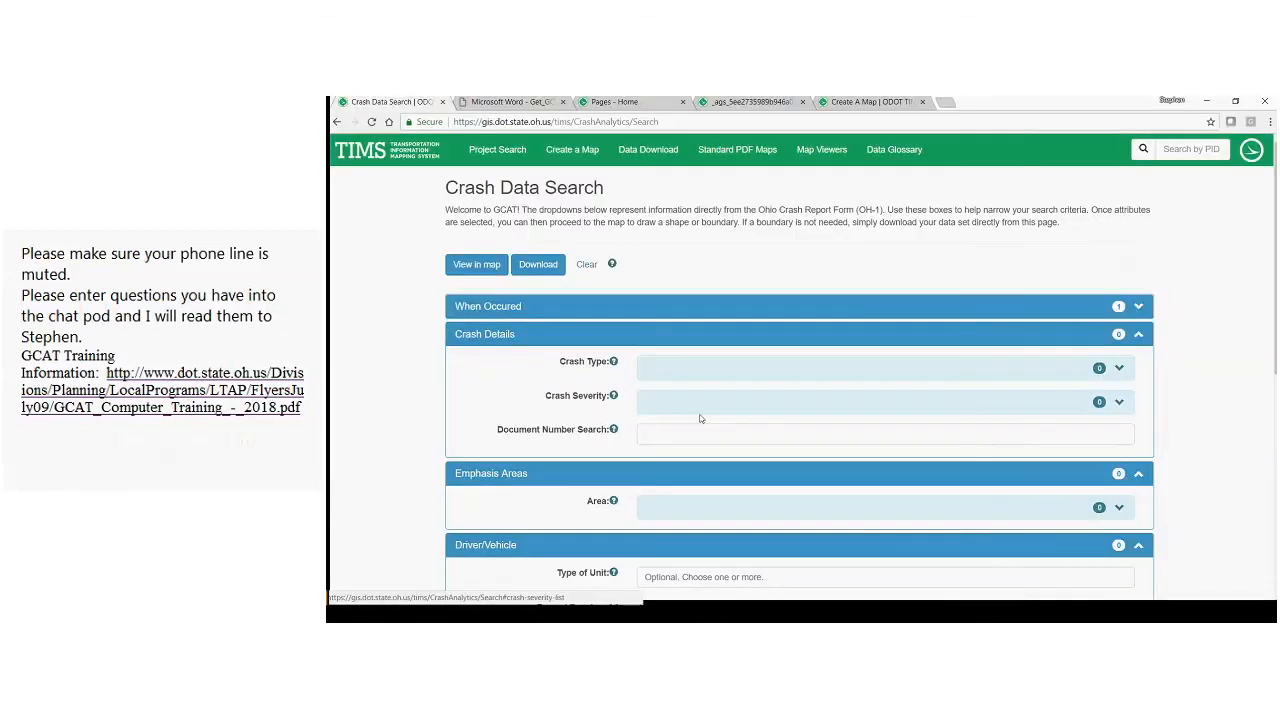
{"action": "left_click", "coordinate": [680, 370]}
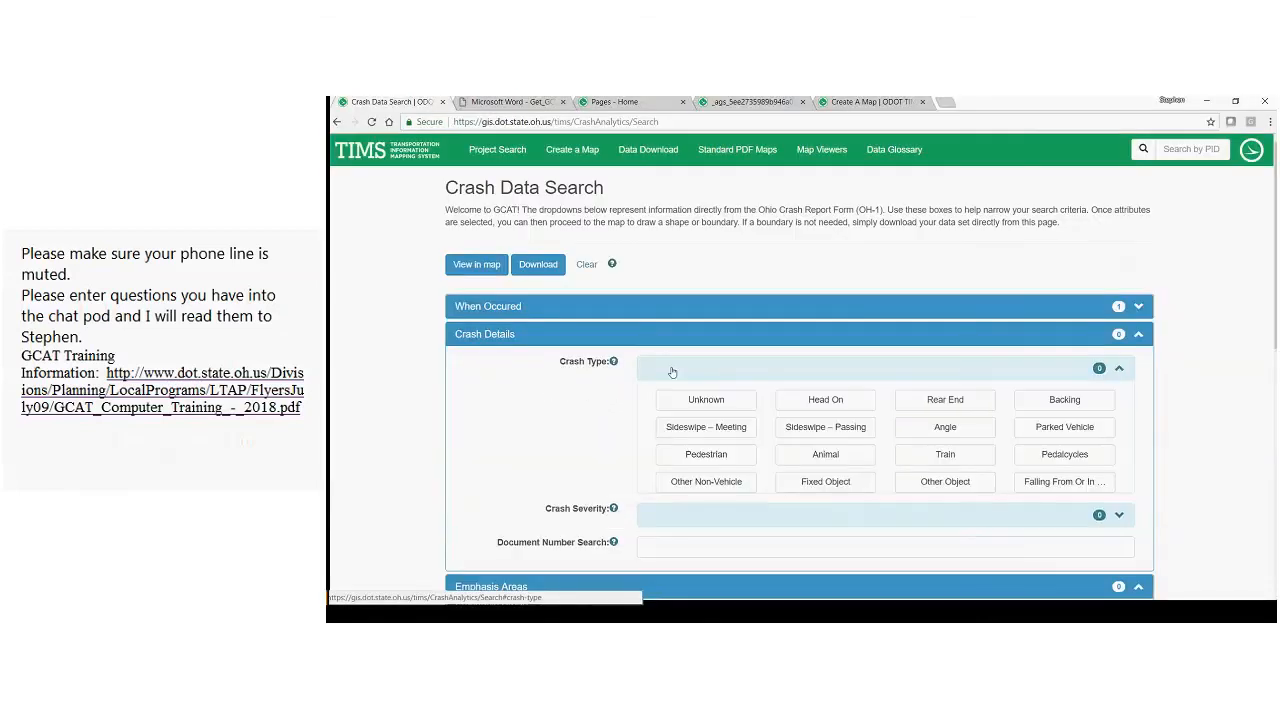
{"action": "left_click", "coordinate": [682, 374]}
{"action": "left_click", "coordinate": [668, 404]}
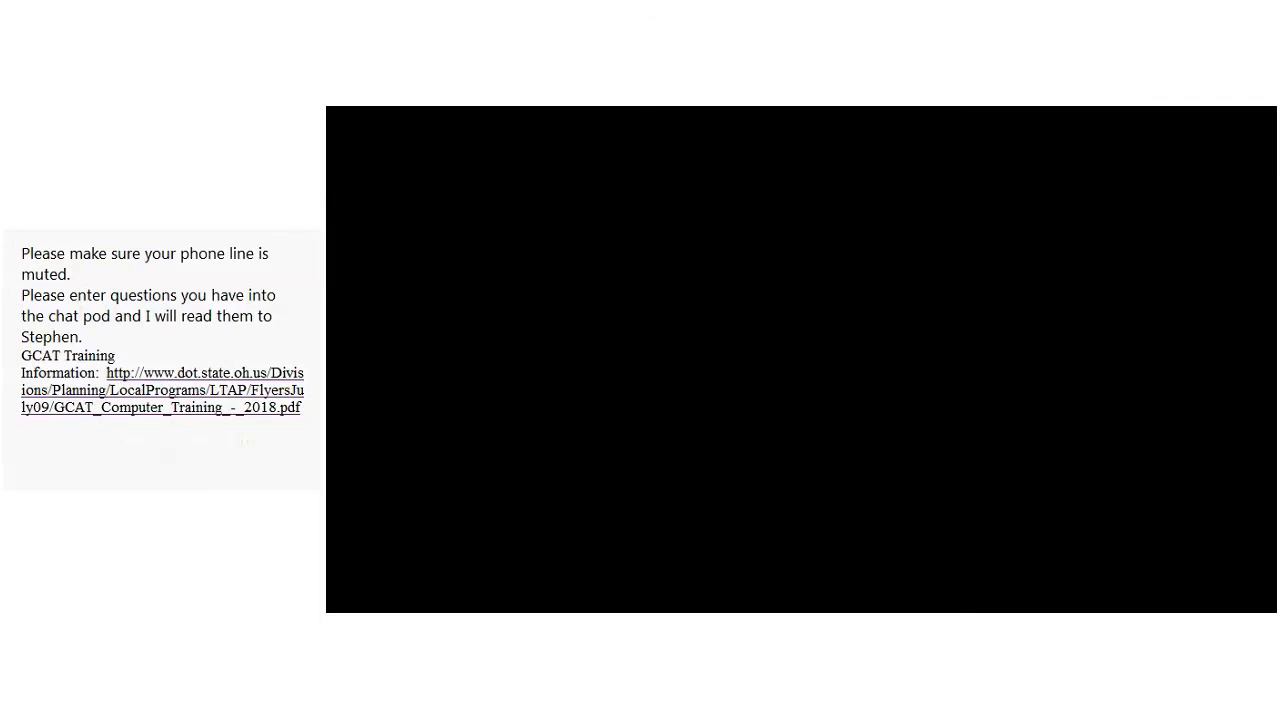
{"action": "left_click", "coordinate": [668, 415]}
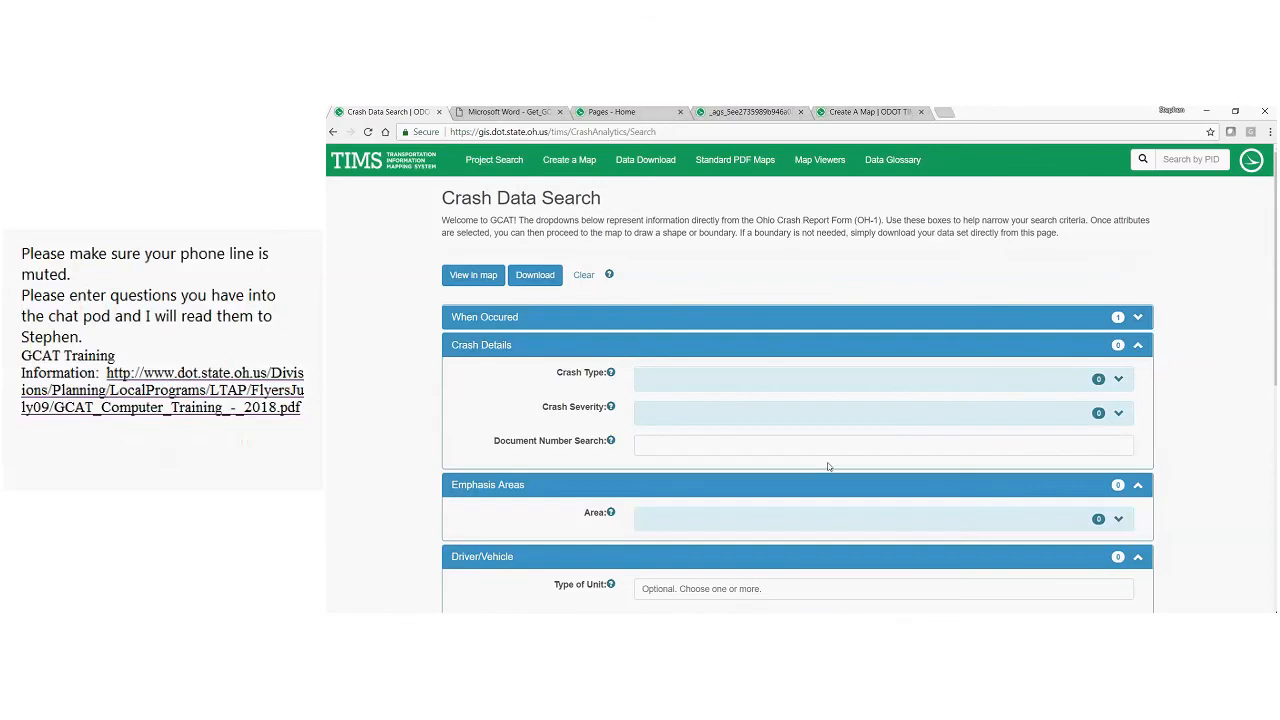
{"action": "left_click", "coordinate": [765, 451]}
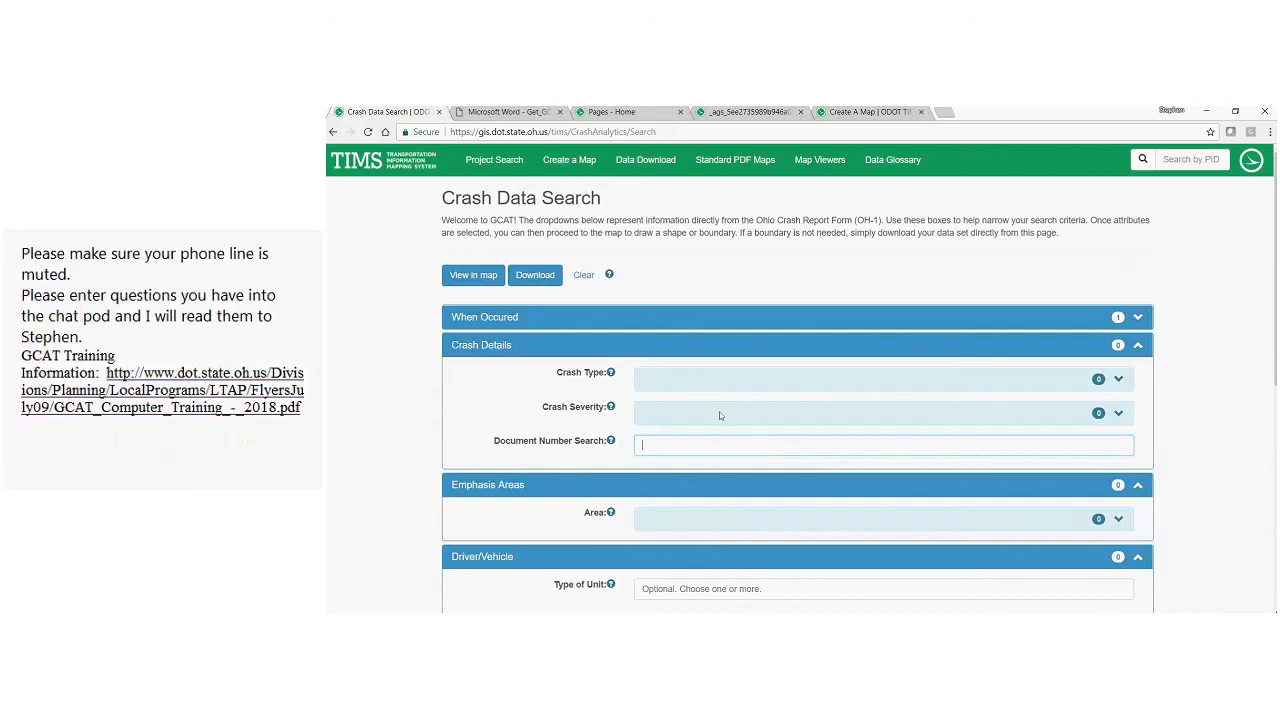
{"action": "left_click", "coordinate": [515, 343]}
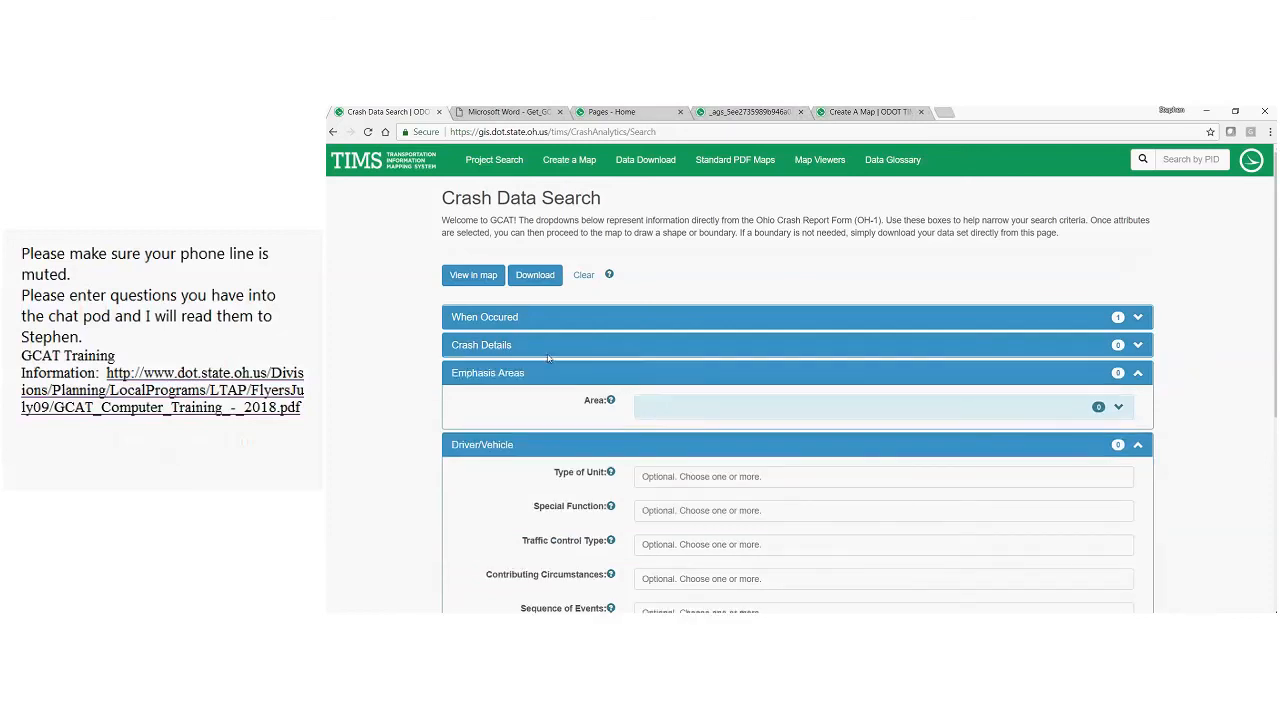
- Review the Emphasis Areas options and collapse the Emphasis Areas and Driver/Vehicle criteria
{"action": "left_click", "coordinate": [690, 407]}
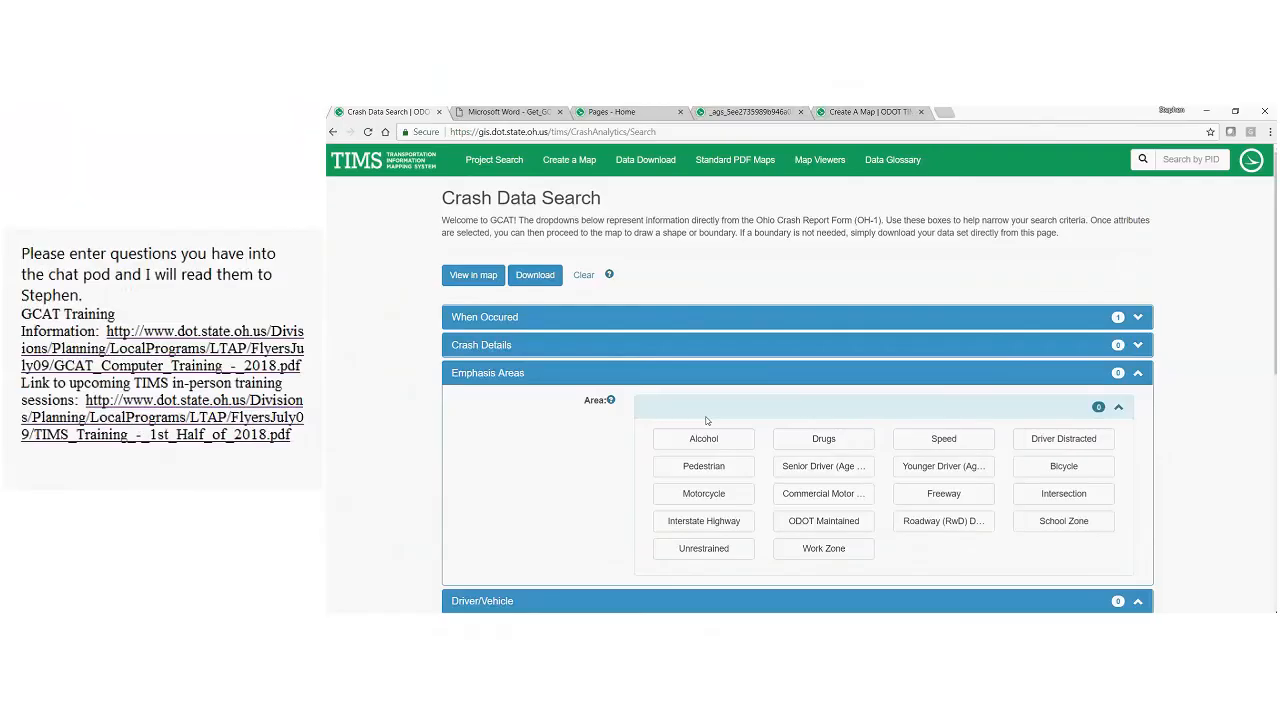
{"action": "left_click", "coordinate": [285, 378]}
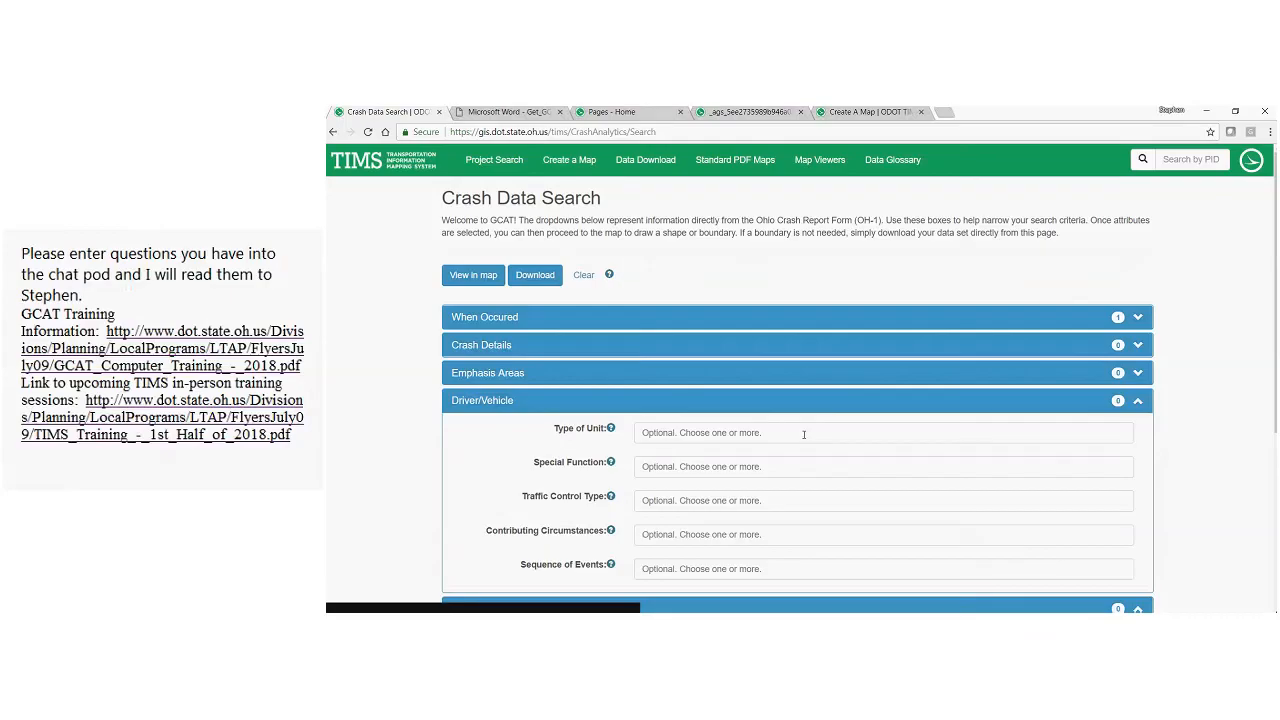
{"action": "left_click", "coordinate": [645, 607]}
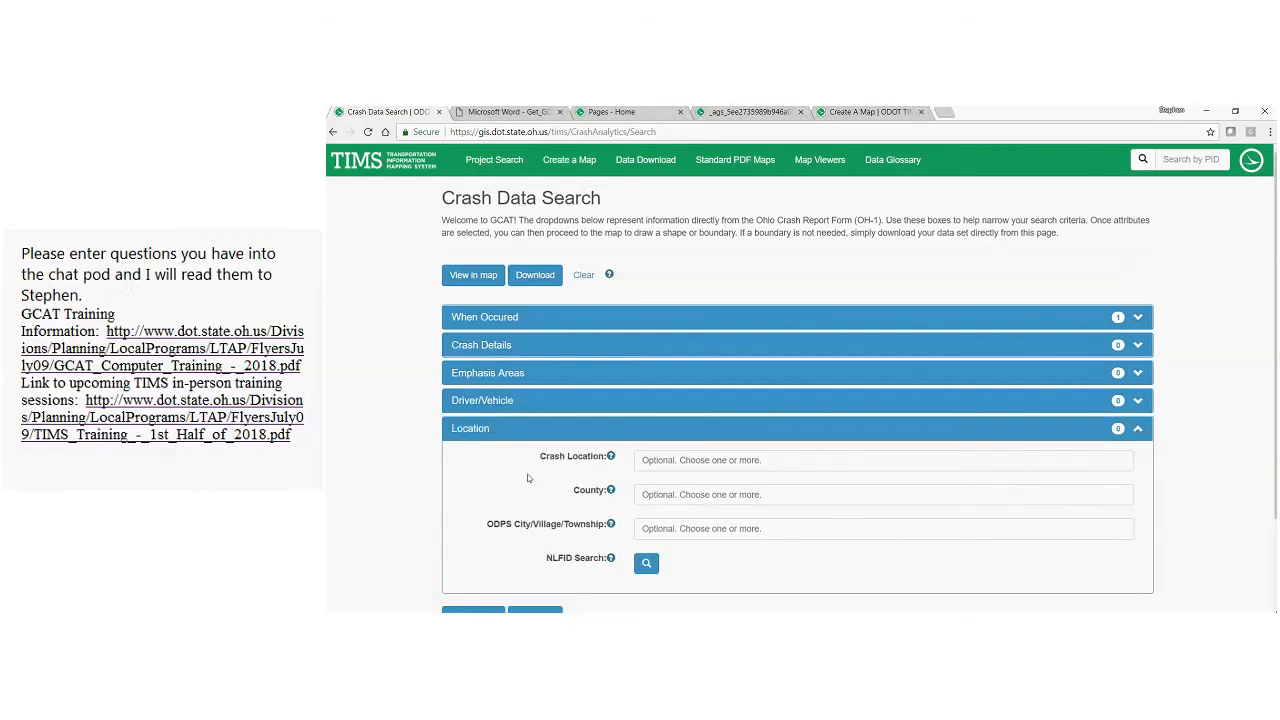
- Set the county in the Location criteria to Franklin
{"action": "scroll", "coordinate": [526, 481], "scroll_direction": "down", "scroll_amount": 2}
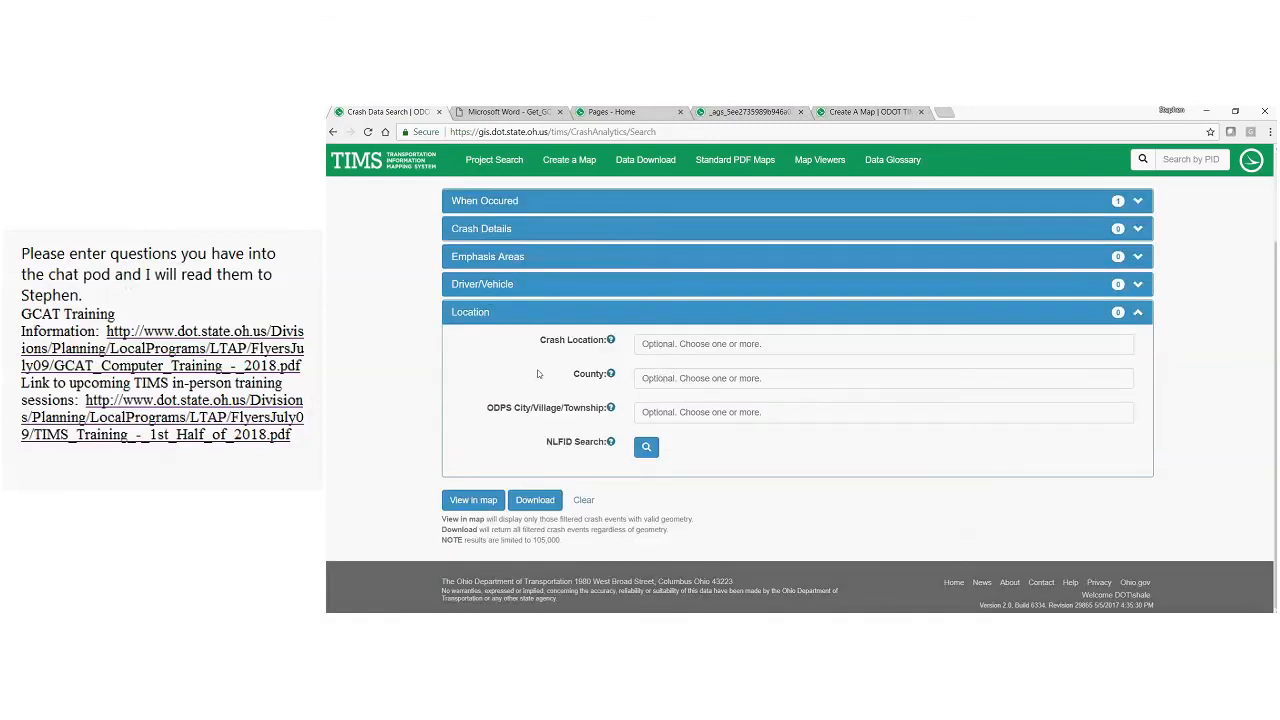
{"action": "left_click", "coordinate": [677, 380]}
{"action": "scroll", "coordinate": [659, 458], "scroll_direction": "down", "scroll_amount": 1}
{"action": "scroll", "coordinate": [659, 458], "scroll_direction": "down", "scroll_amount": 5}
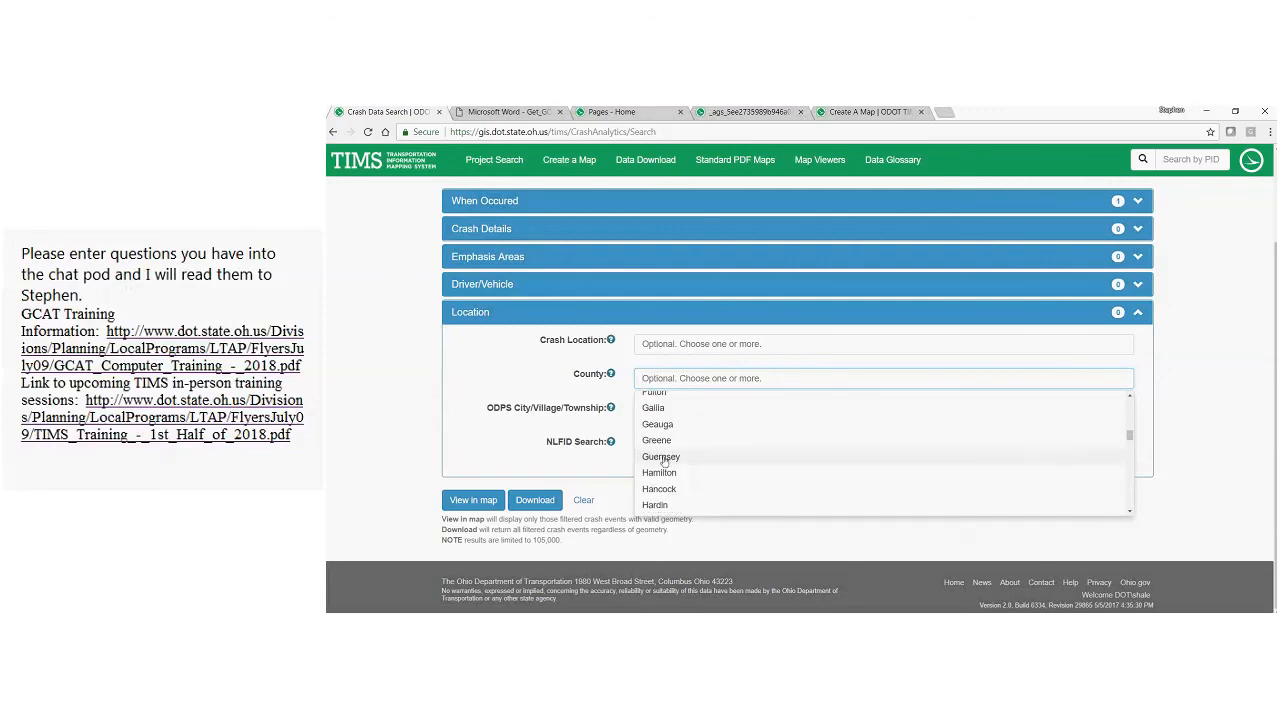
{"action": "scroll", "coordinate": [663, 460], "scroll_direction": "up", "scroll_amount": 3}
{"action": "scroll", "coordinate": [670, 455], "scroll_direction": "down", "scroll_amount": 1}
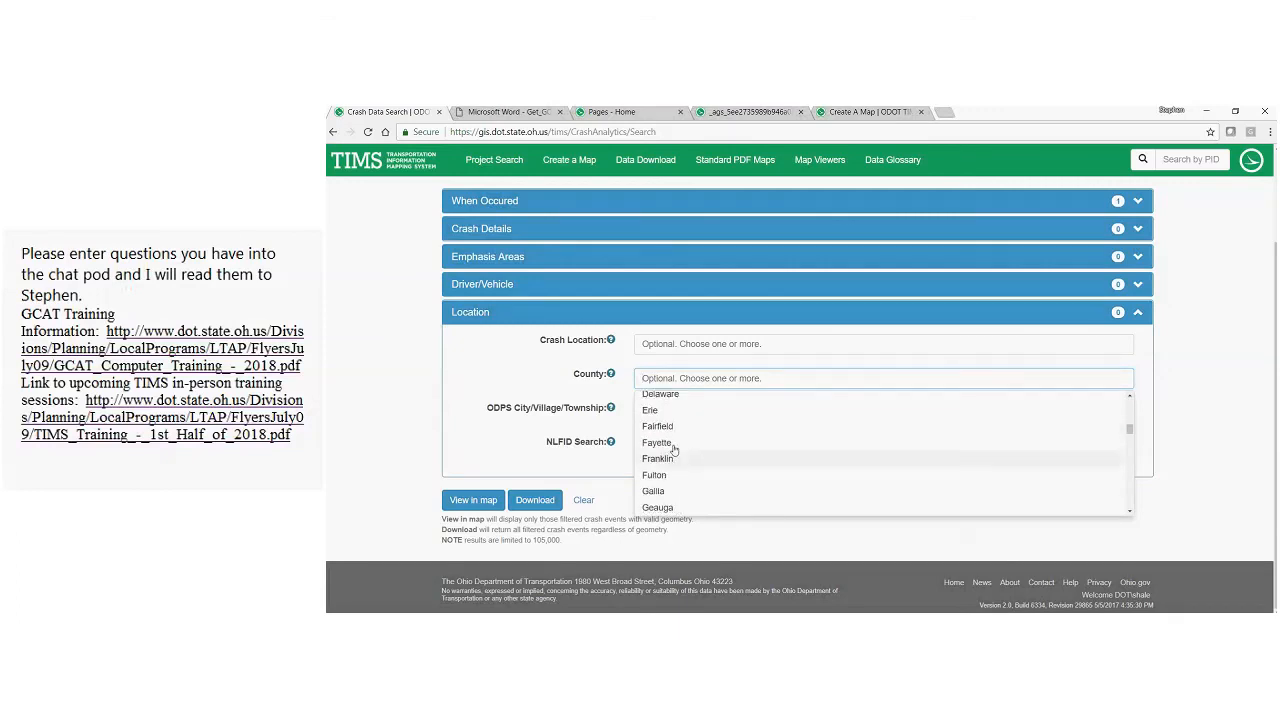
{"action": "left_click", "coordinate": [665, 459]}
{"action": "left_click", "coordinate": [504, 378]}
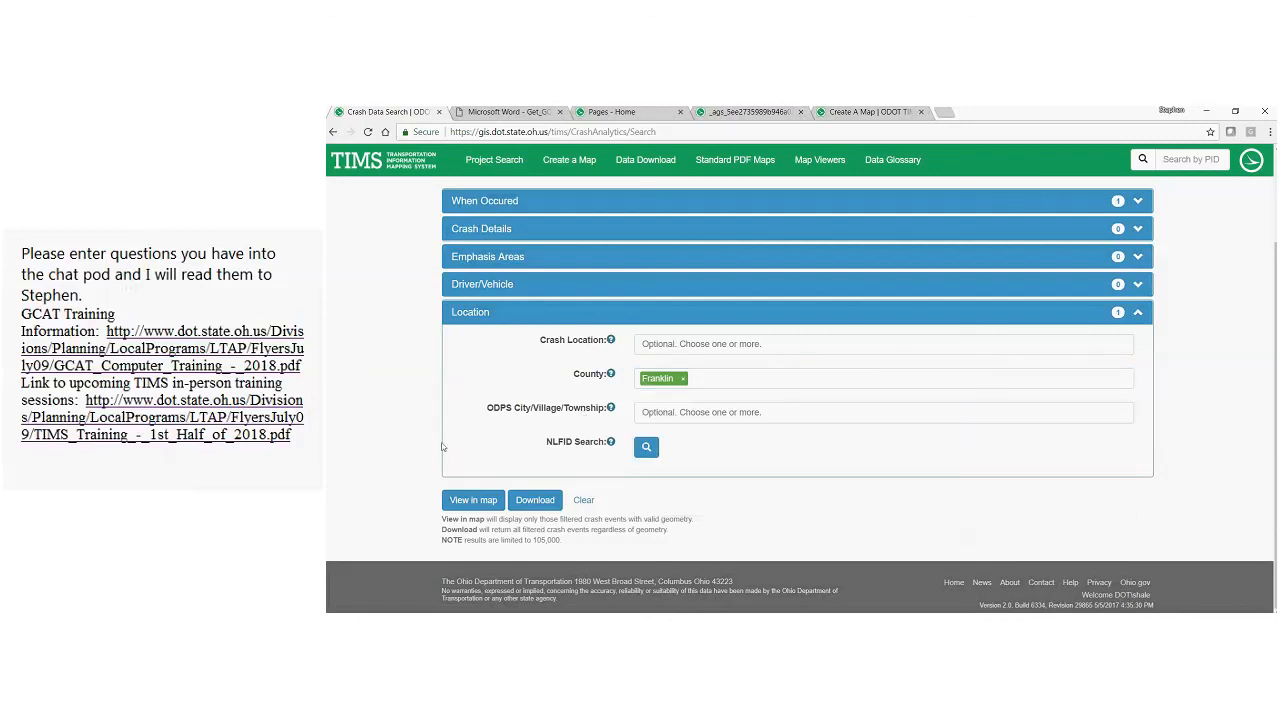
- Browse the ODPS City/Village/Township choices and close the list without selecting one
{"action": "left_click", "coordinate": [767, 410]}
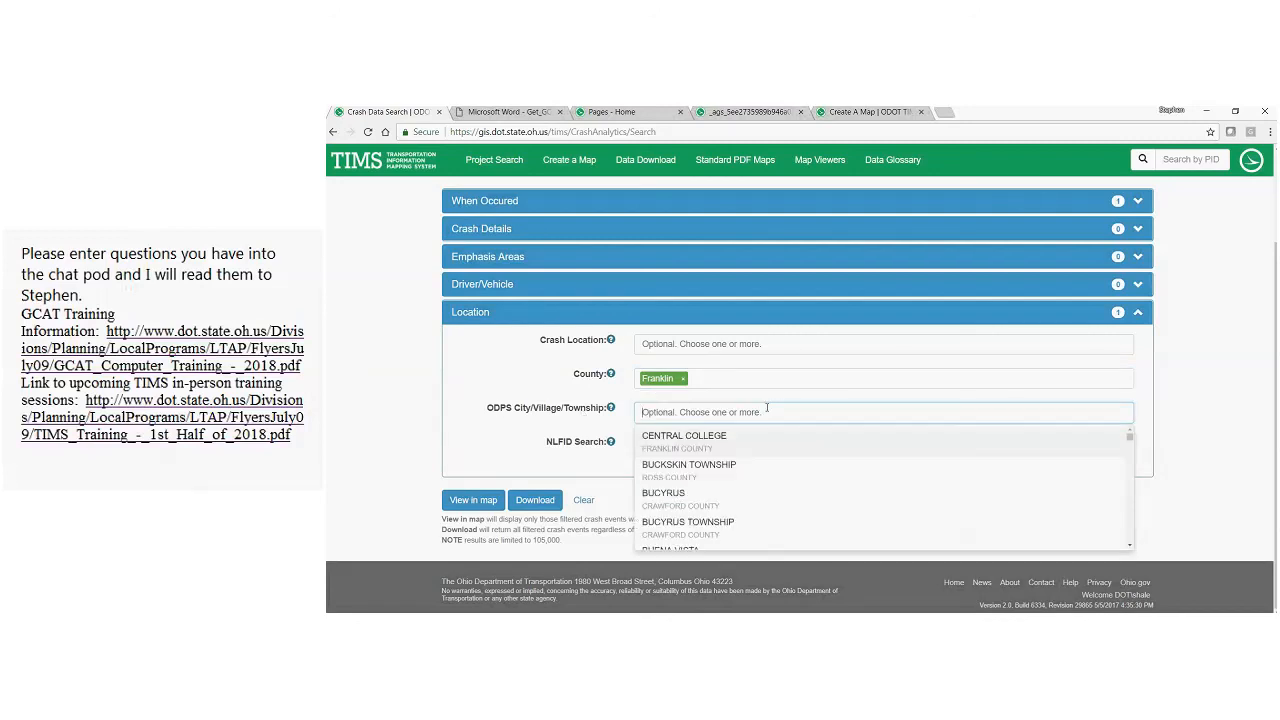
{"action": "scroll", "coordinate": [740, 481], "scroll_direction": "down", "scroll_amount": 6}
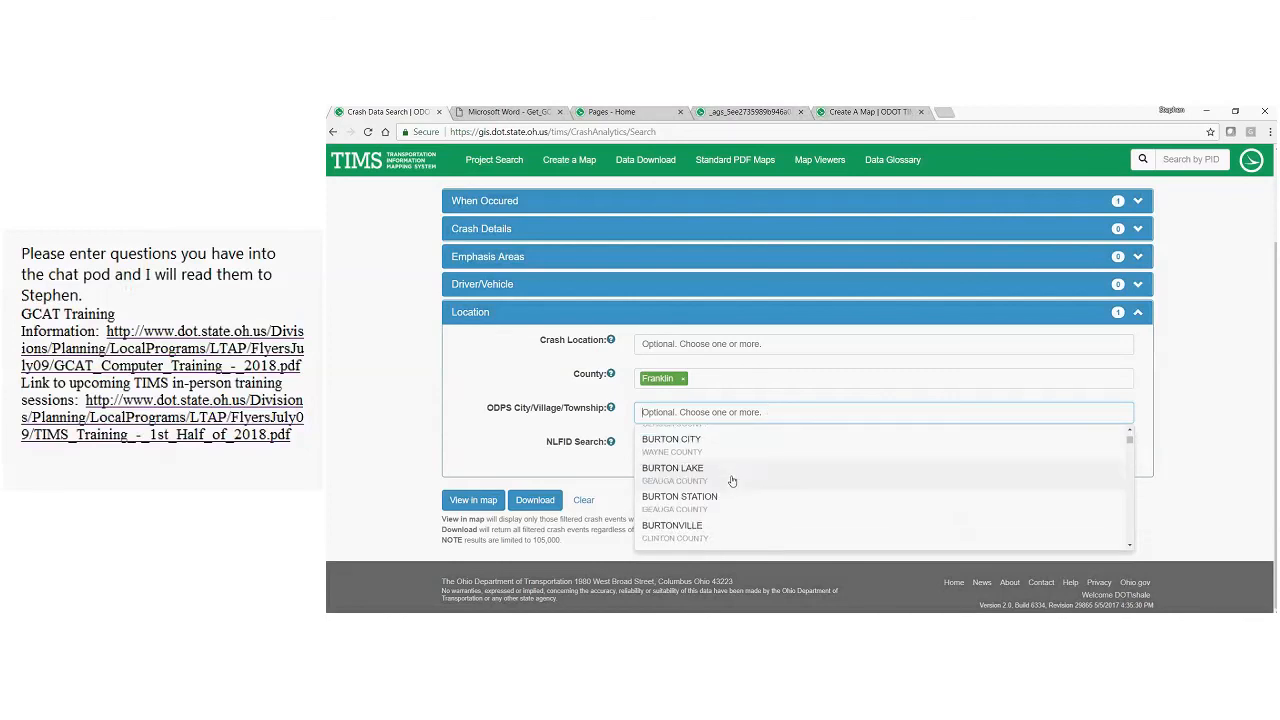
{"action": "scroll", "coordinate": [740, 481], "scroll_direction": "down", "scroll_amount": 4}
{"action": "left_click", "coordinate": [438, 402]}
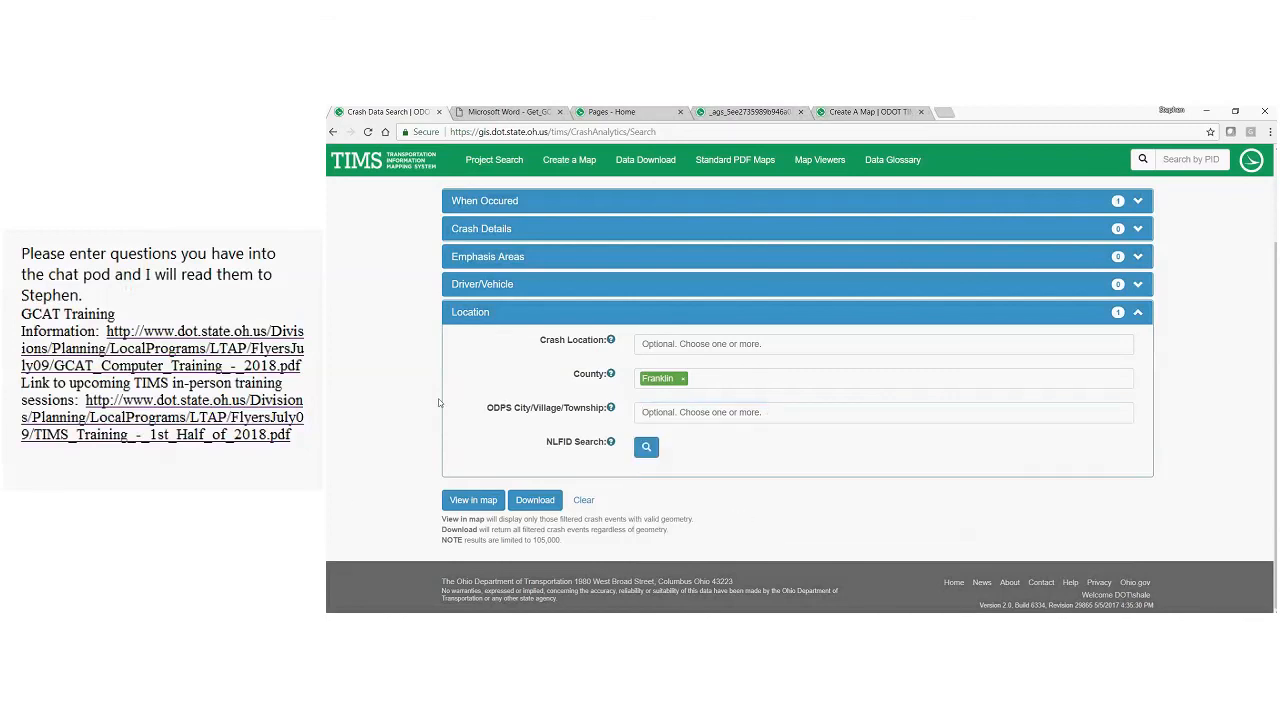
- Open the NLFID Search, review its county, route and log point fields, and close it without adding a section
{"action": "left_click", "coordinate": [647, 450]}
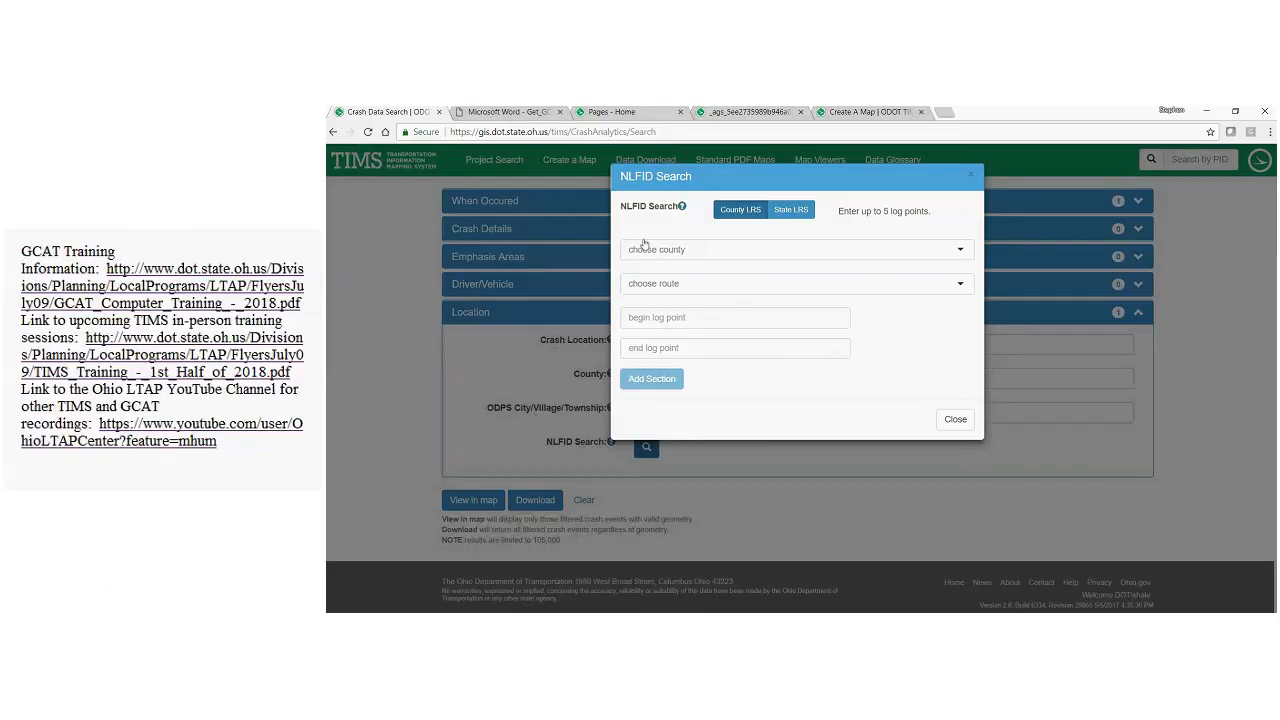
{"action": "left_click", "coordinate": [687, 249]}
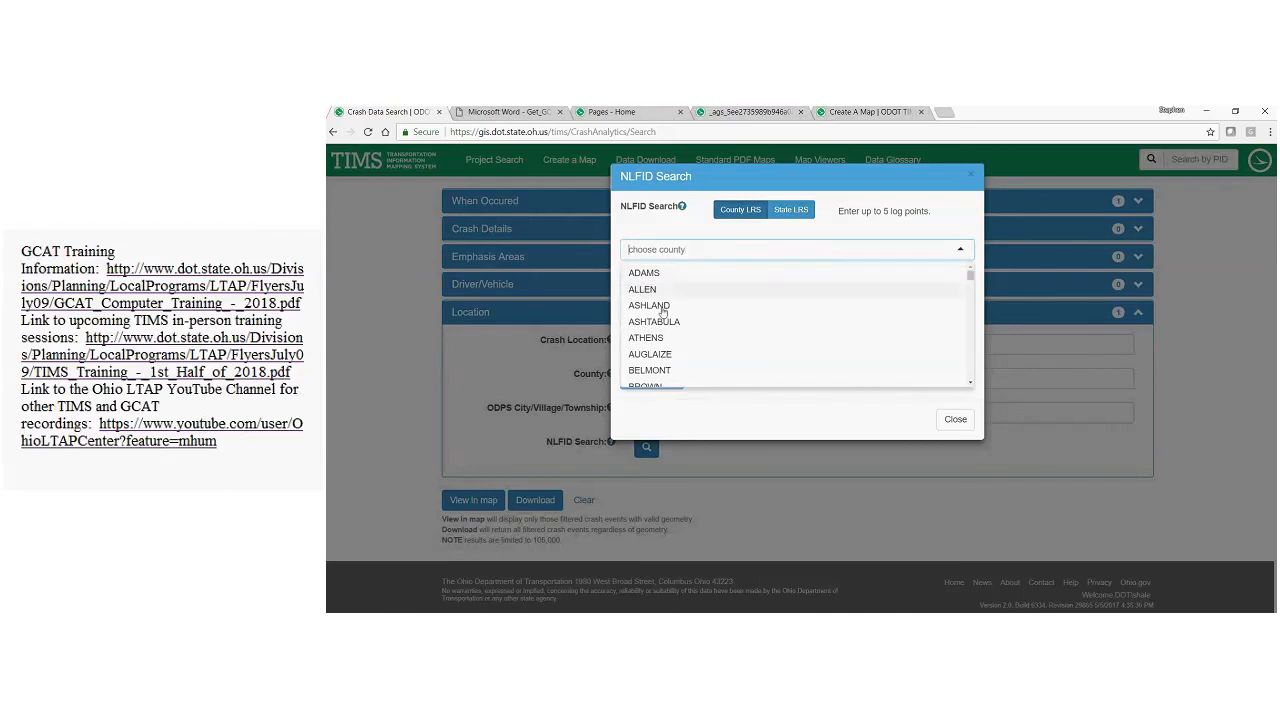
{"action": "left_click", "coordinate": [667, 232]}
{"action": "left_click", "coordinate": [667, 284]}
{"action": "left_click", "coordinate": [652, 311]}
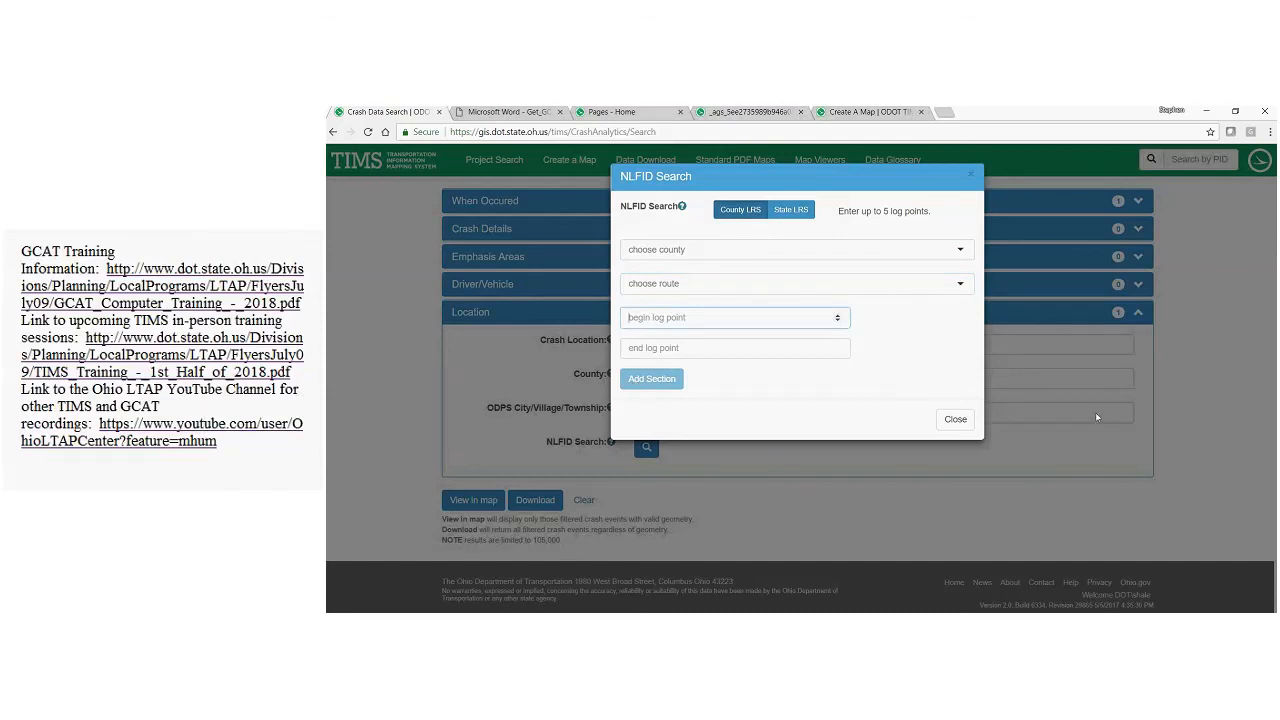
{"action": "left_click", "coordinate": [955, 419]}
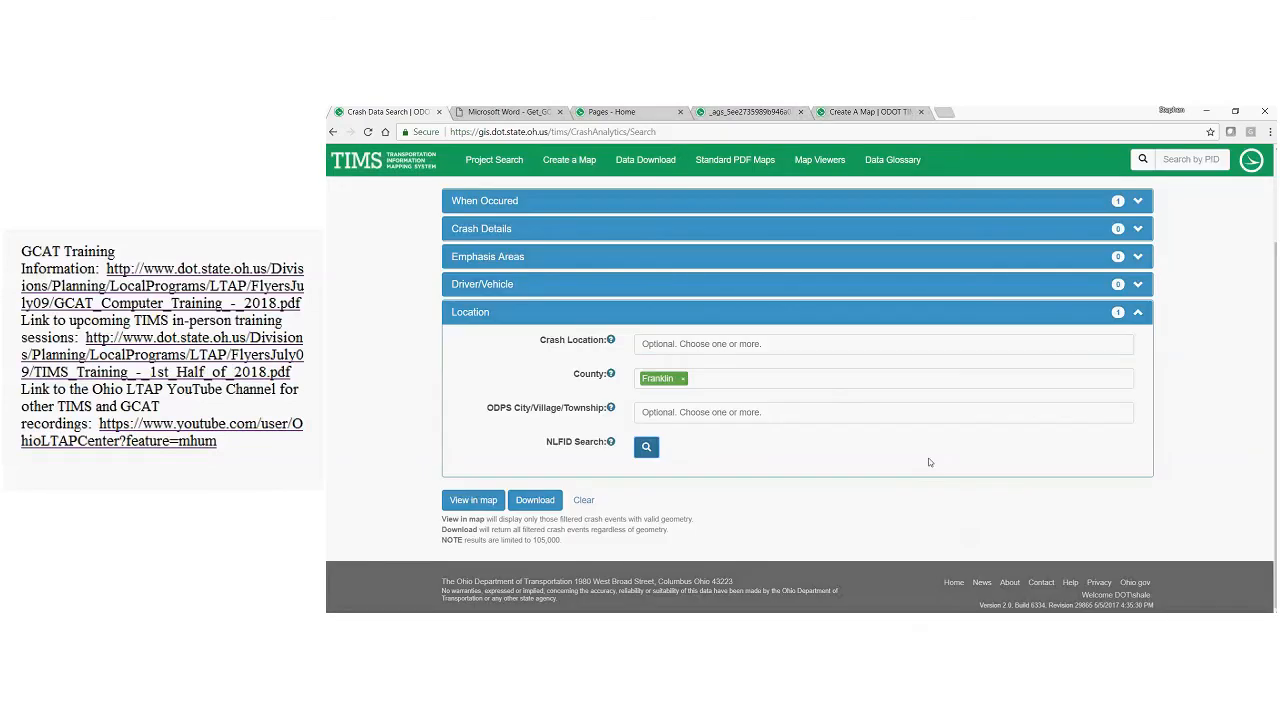
- Run the crash query, open its results in the interactive map and hide the results table to enlarge the map
{"action": "scroll", "coordinate": [788, 344], "scroll_direction": "up", "scroll_amount": 1}
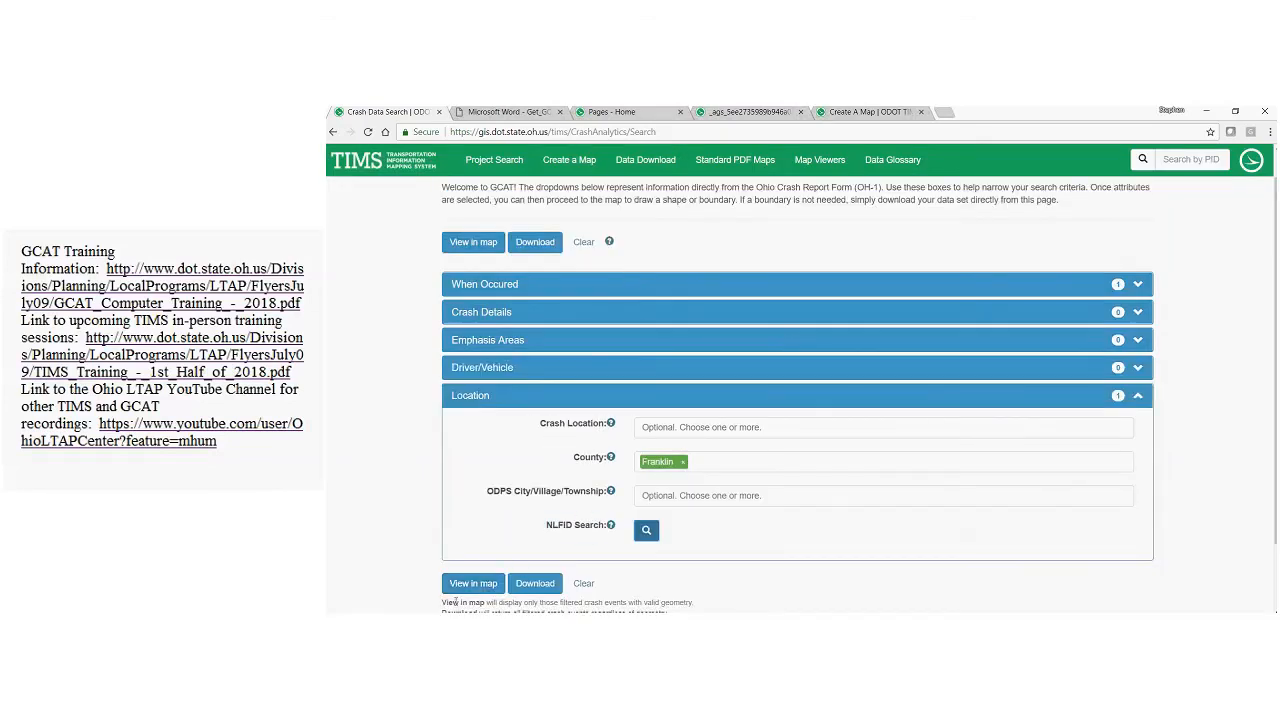
{"action": "scroll", "coordinate": [456, 601], "scroll_direction": "down", "scroll_amount": 1}
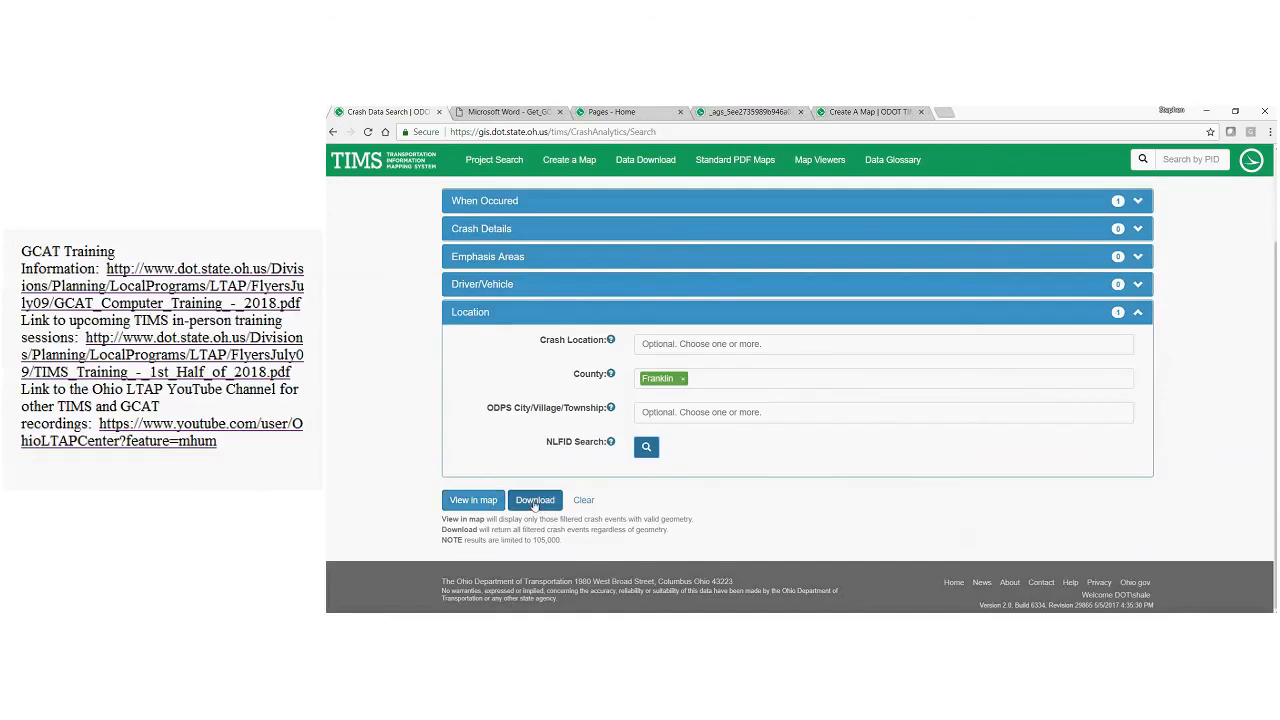
{"action": "left_click", "coordinate": [470, 502]}
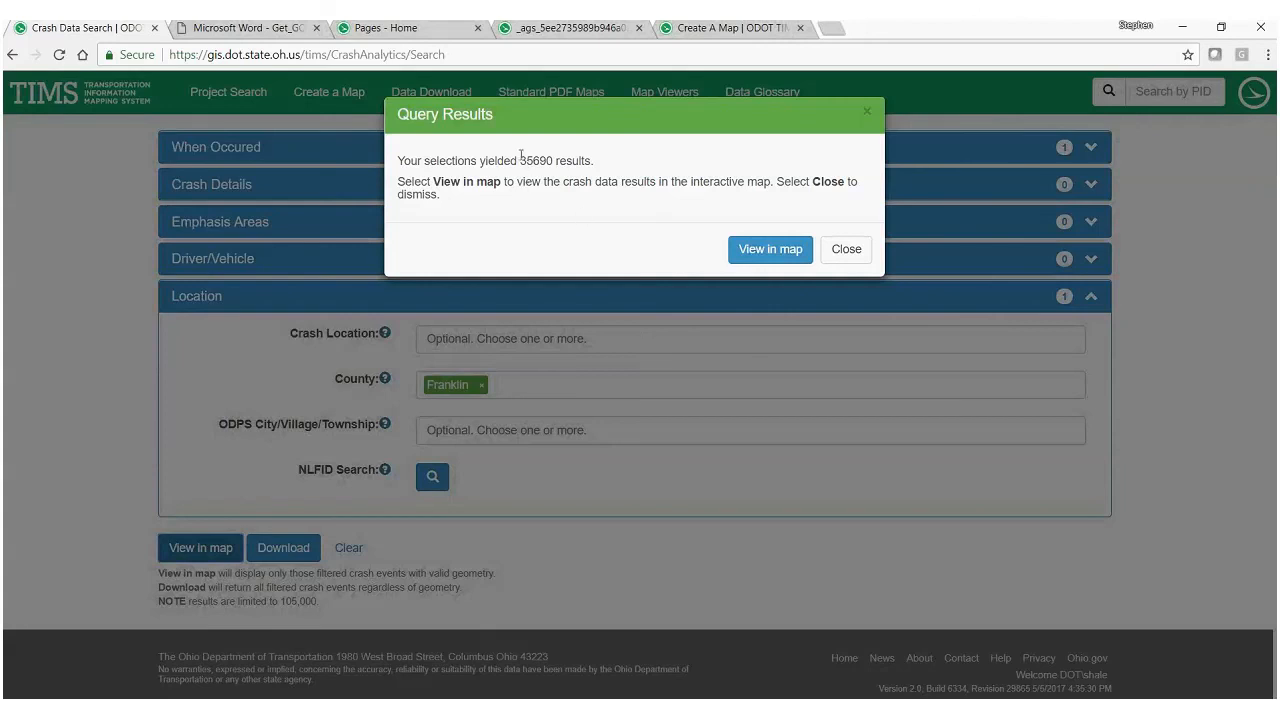
{"action": "left_click_drag", "start_coordinate": [517, 161], "coordinate": [529, 163]}
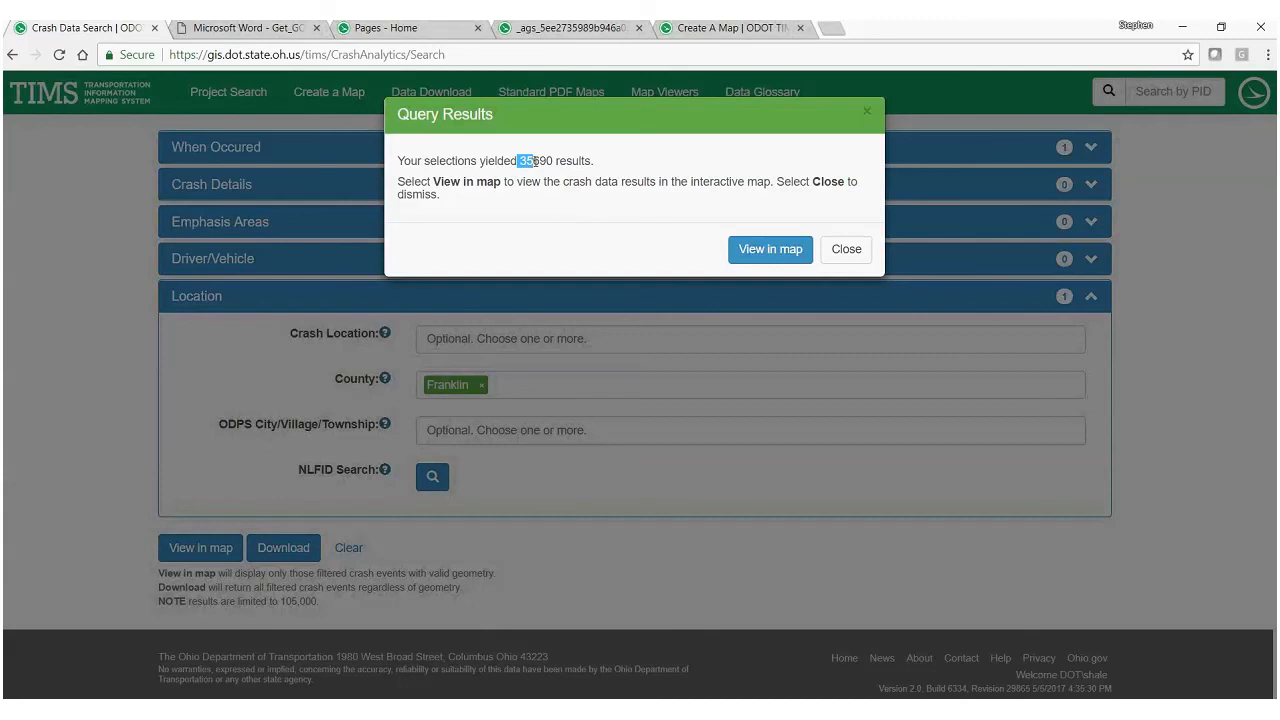
{"action": "left_click", "coordinate": [530, 163]}
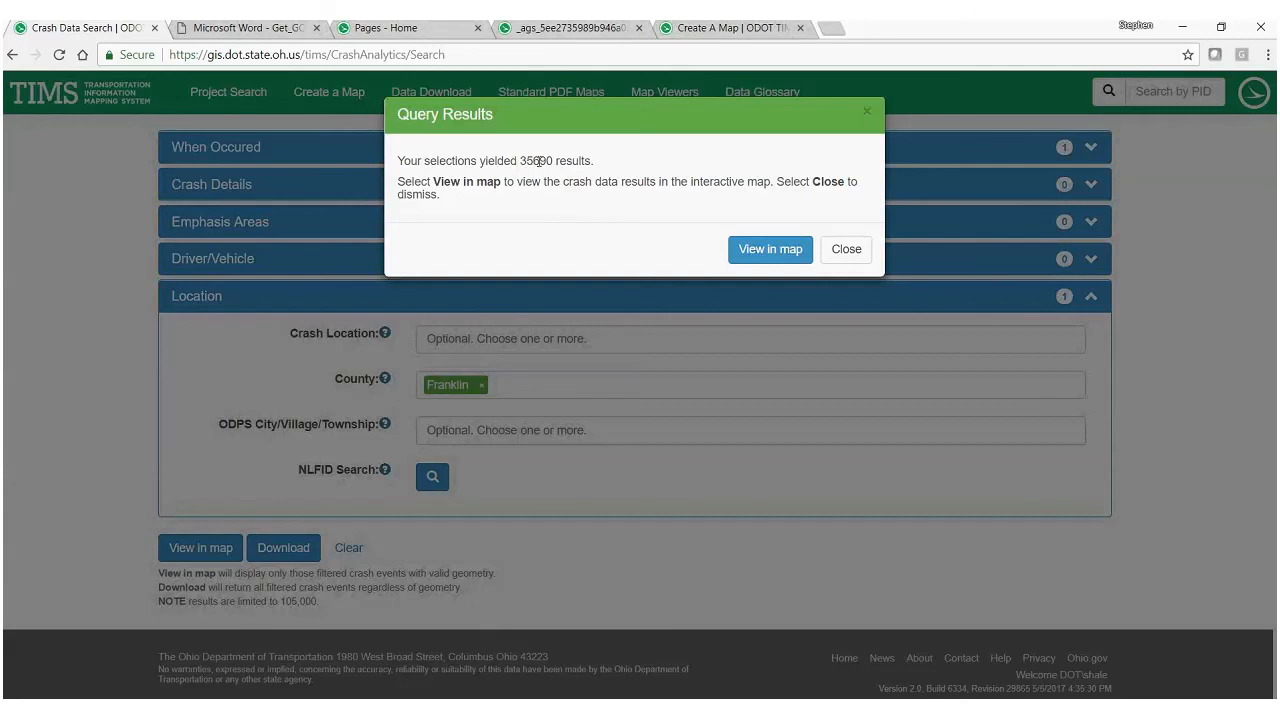
{"action": "left_click", "coordinate": [758, 252]}
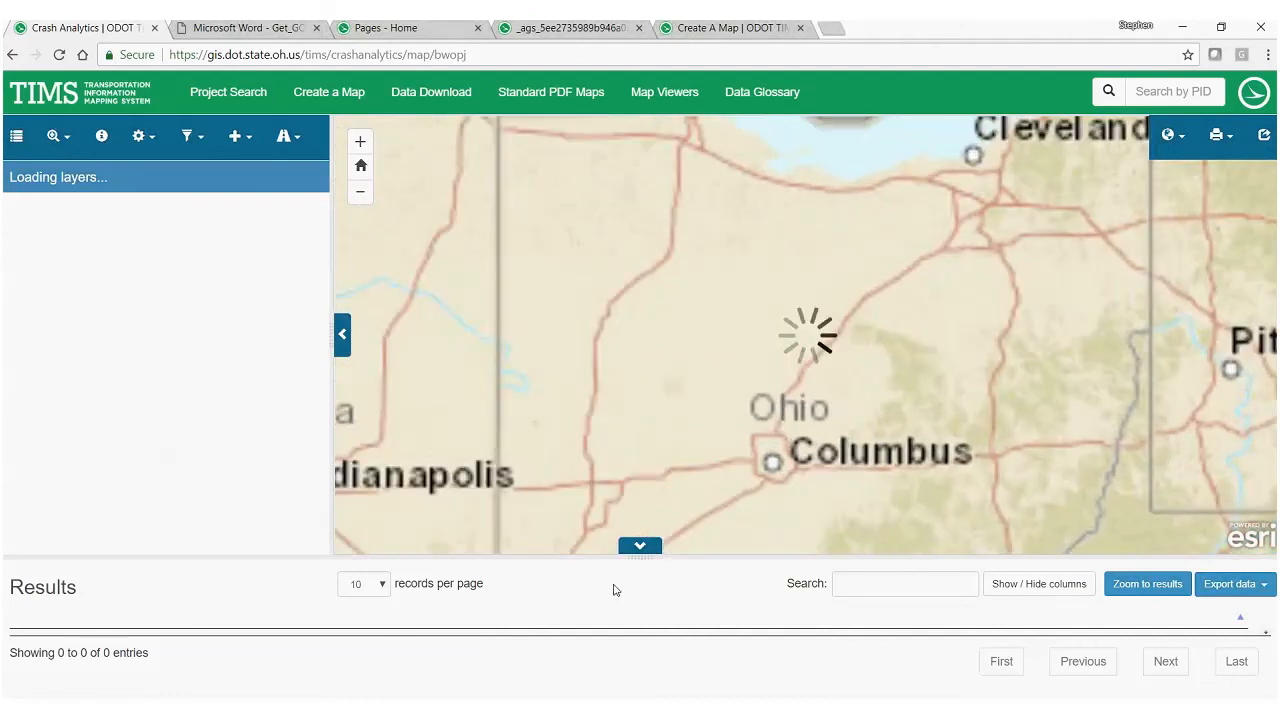
{"action": "scroll", "coordinate": [815, 443], "scroll_direction": "up", "scroll_amount": 4}
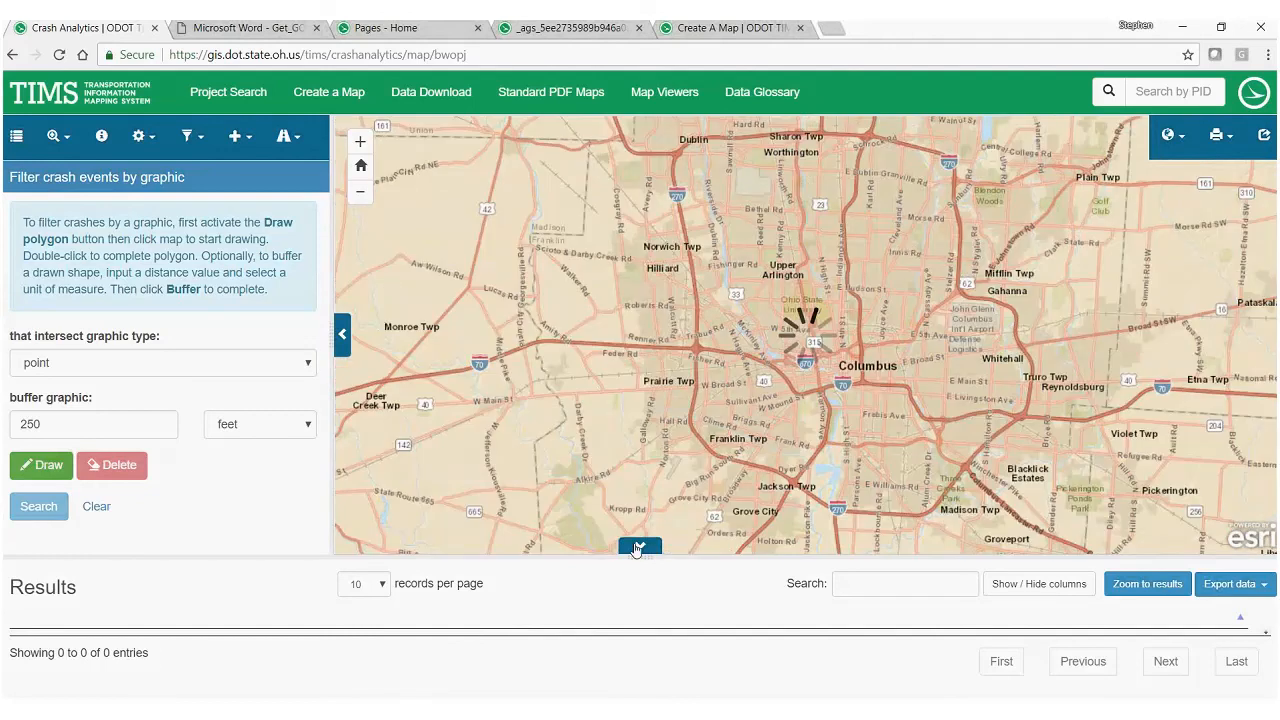
{"action": "left_click", "coordinate": [638, 547]}
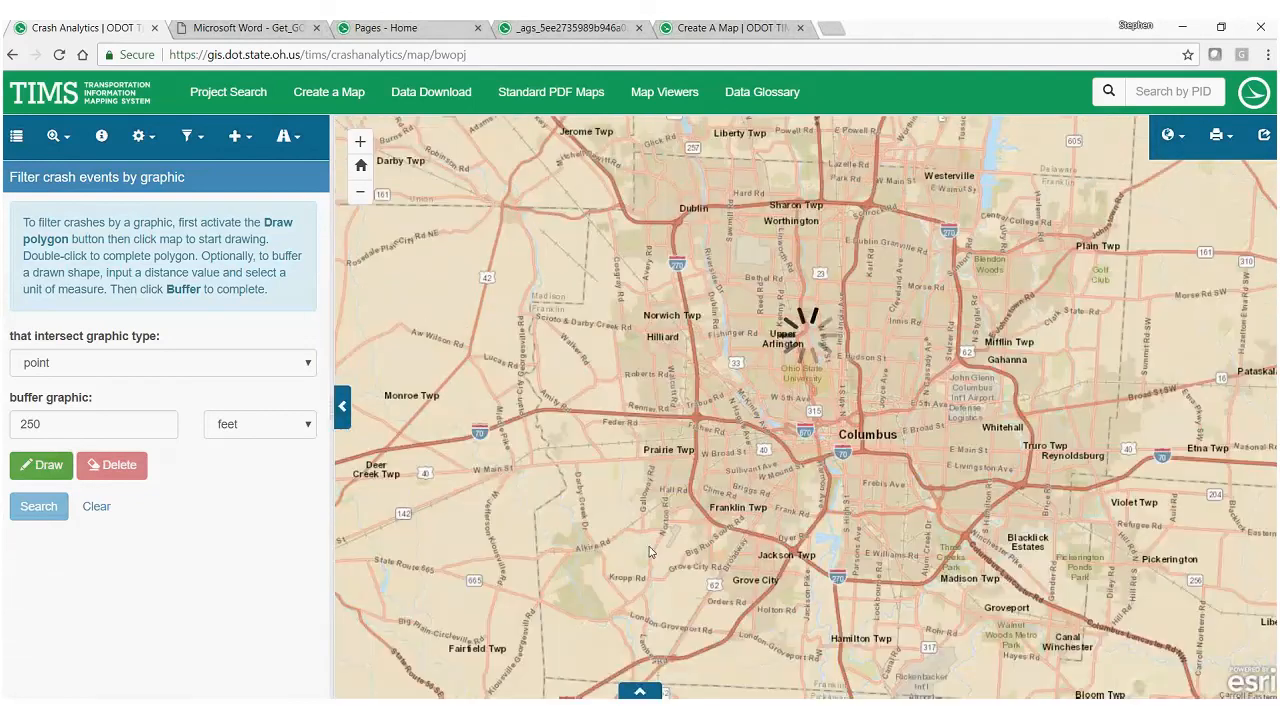